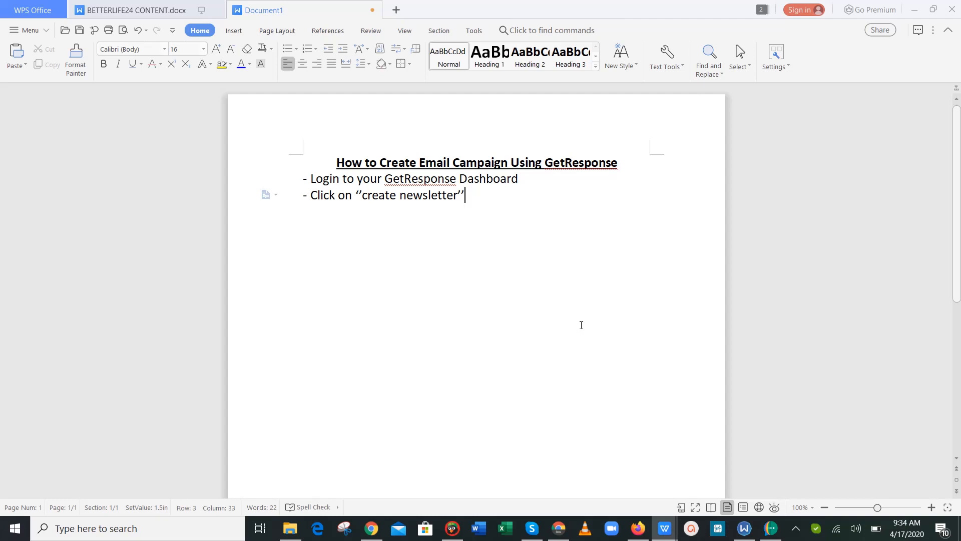
mouse_move(956, 154)
mouse_down()
mouse_move(960, 264)
mouse_move(960, 144)
mouse_up()
mouse_move(958, 250)
mouse_down()
mouse_move(948, 428)
mouse_move(959, 237)
mouse_up()
mouse_move(960, 236)
mouse_down()
mouse_move(960, 390)
mouse_move(959, 230)
mouse_up()
Step: Minimize the notes document and switch to the GetResponse dashboard in Google Chrome Beta
click(915, 9)
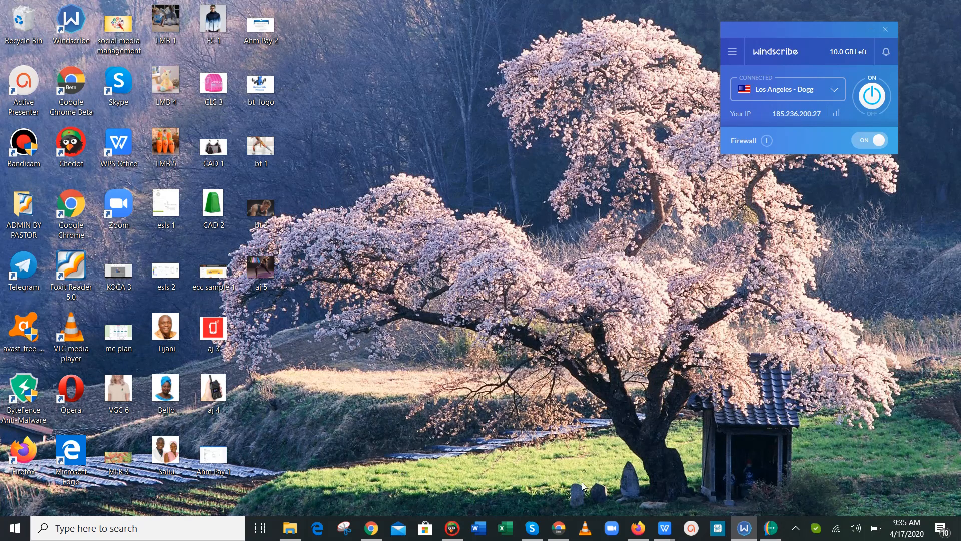
click(559, 529)
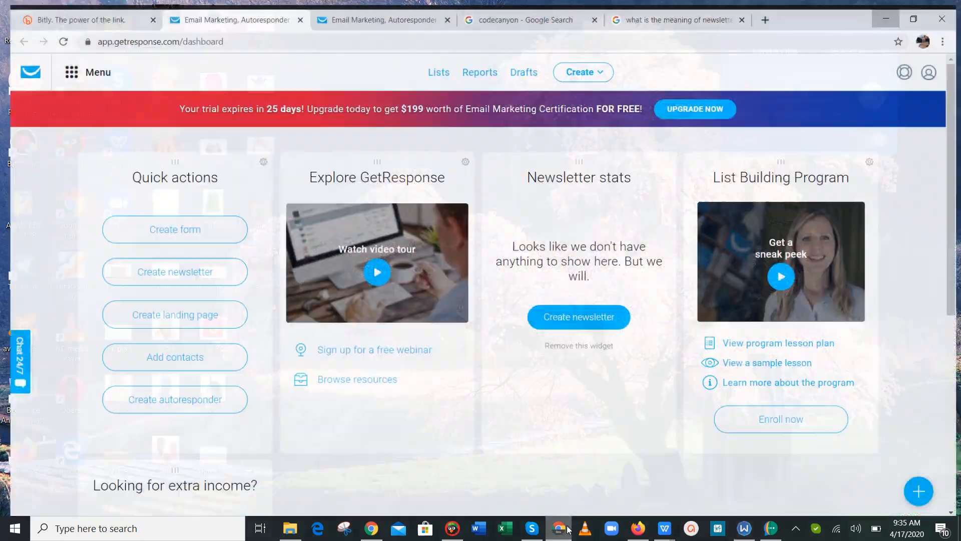
drag(960, 223, 960, 187)
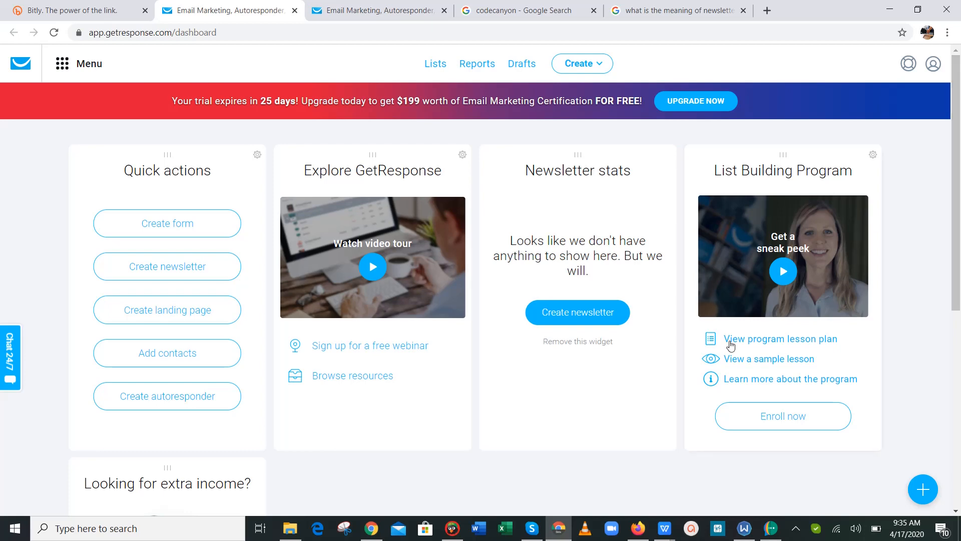
Step: Read the campaign notes in Document1 in WPS Office and return to the GetResponse dashboard
mouse_move(666, 530)
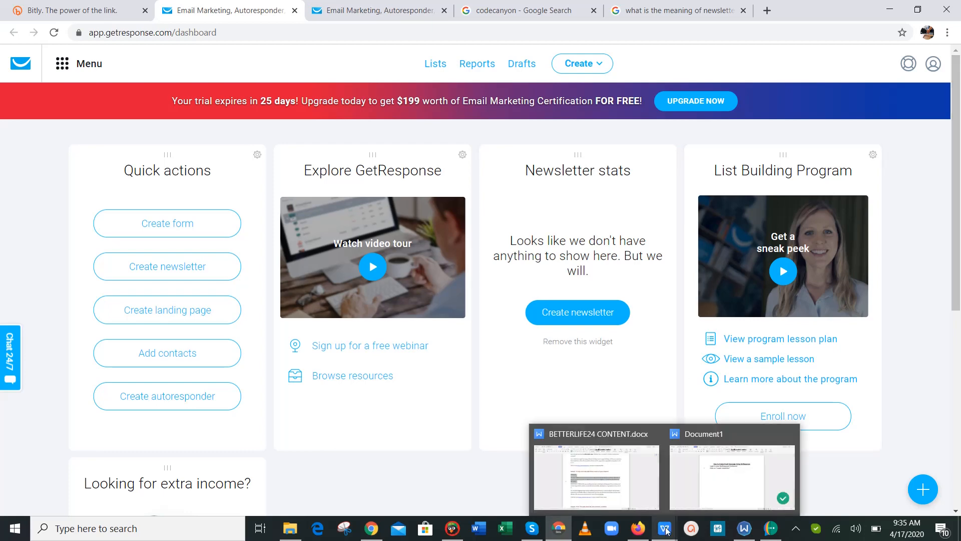
click(708, 487)
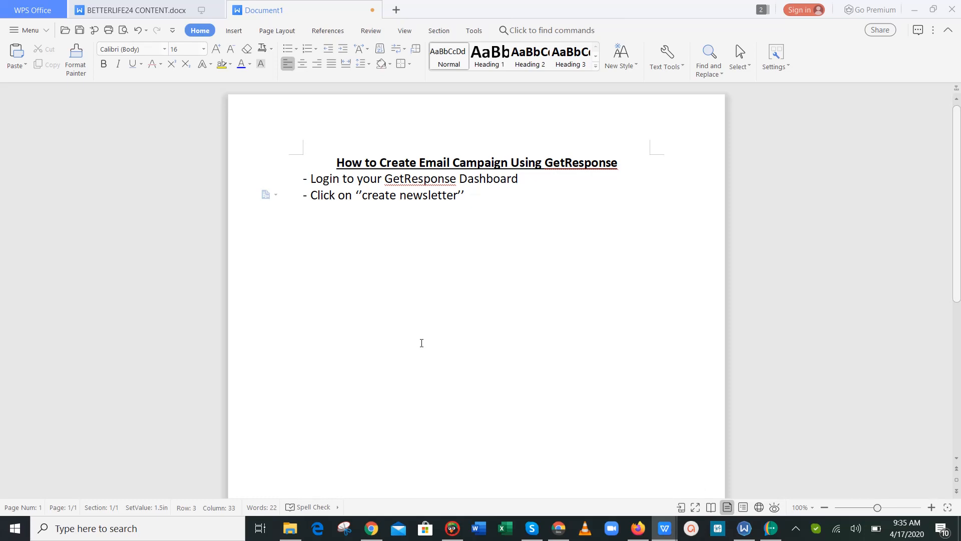
click(564, 538)
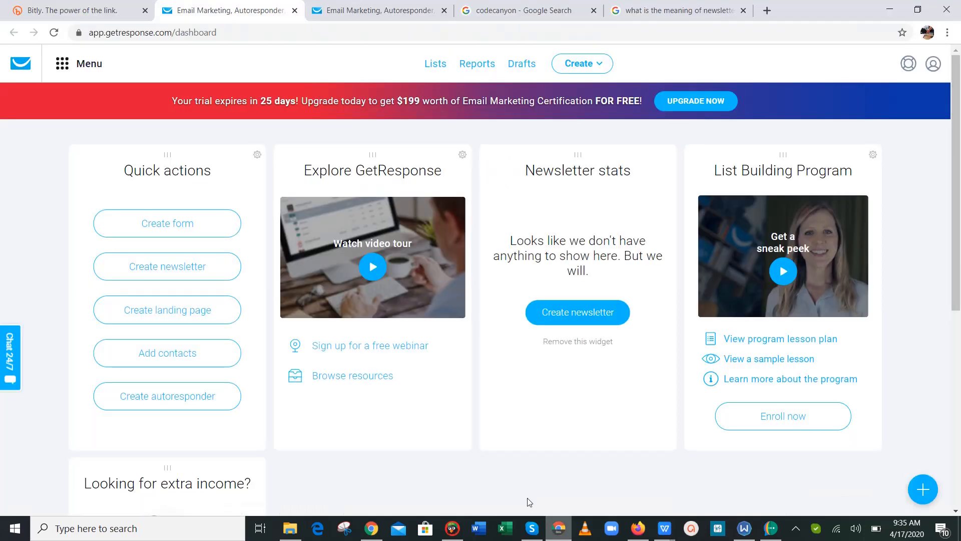
Step: Open the newsletter editor choice from the dashboard's quick actions and go back to the dashboard
click(152, 261)
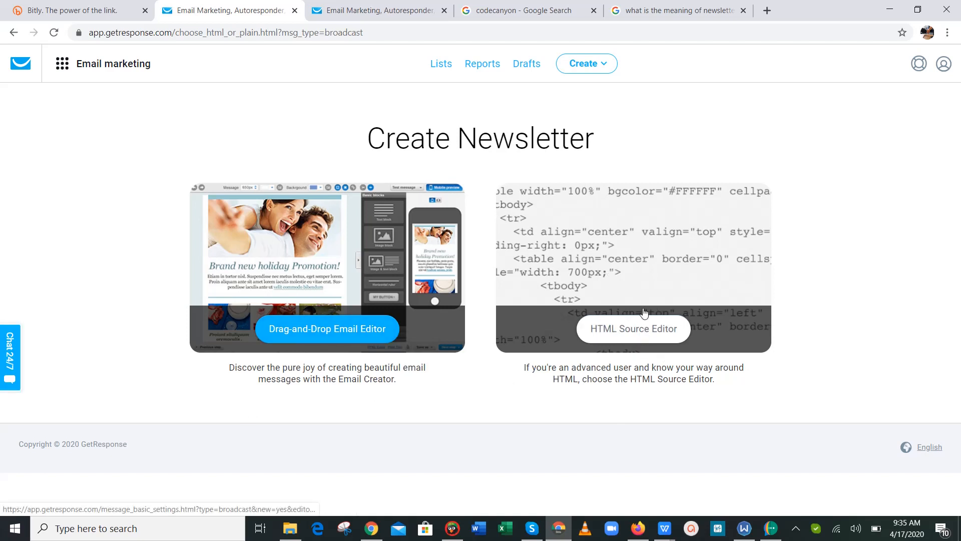
click(21, 65)
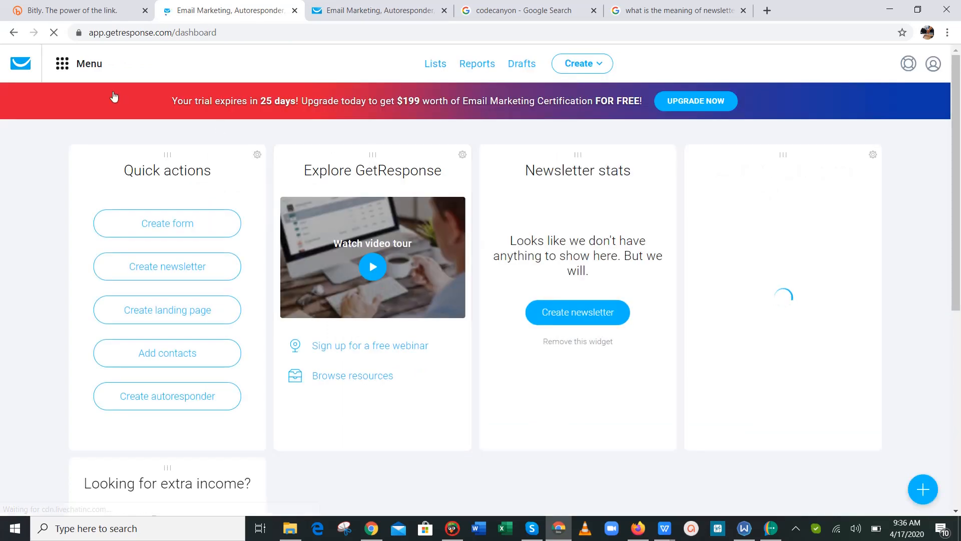
Step: Go to the Email marketing section and start a new newsletter with the BETA creator
click(73, 66)
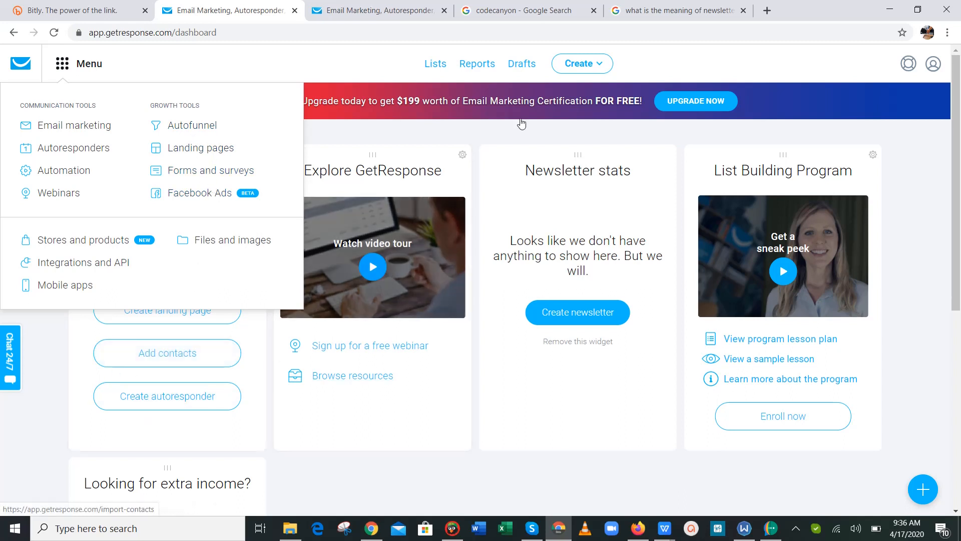
click(90, 132)
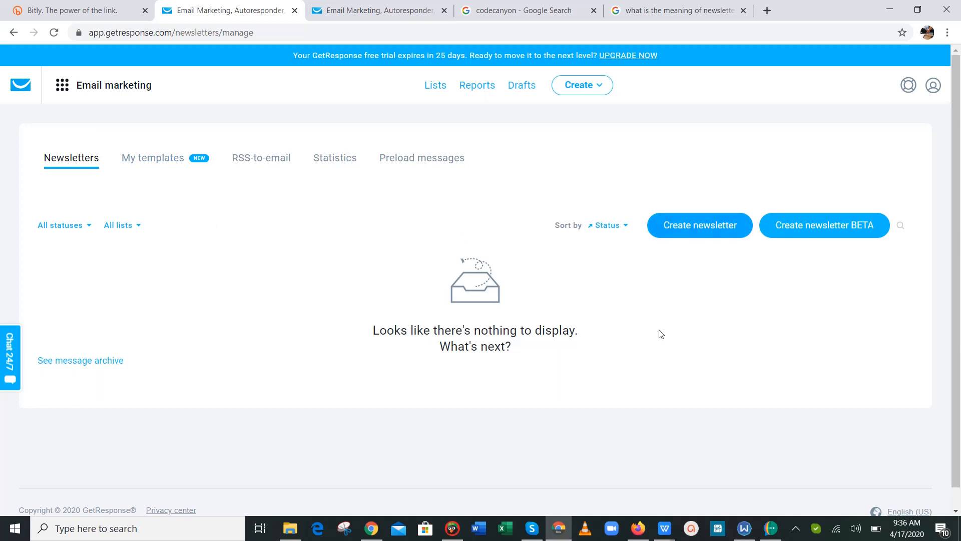
click(682, 237)
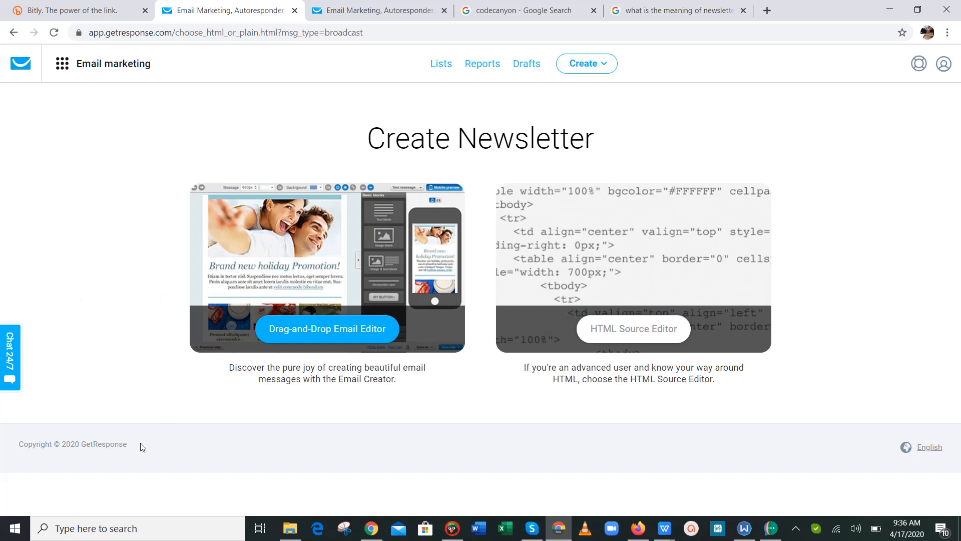
click(14, 33)
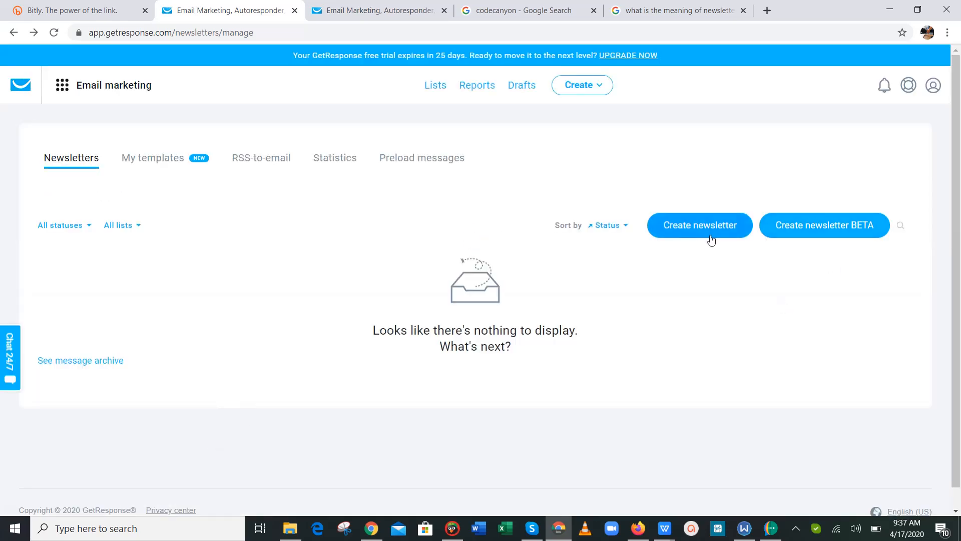
click(817, 222)
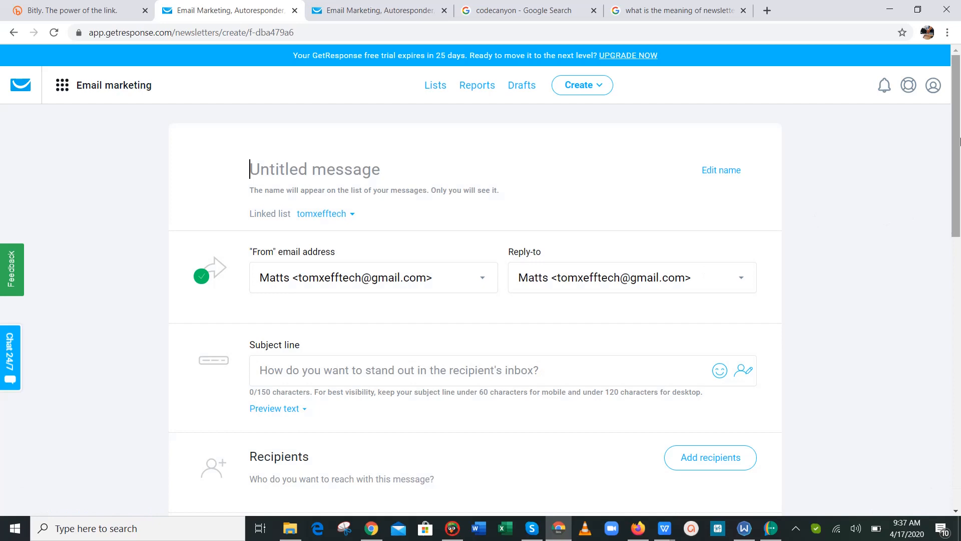
Step: Review the whole newsletter form, from message name and sender through recipients and design to tracking and sending options
drag(960, 156, 960, 126)
drag(960, 124, 959, 396)
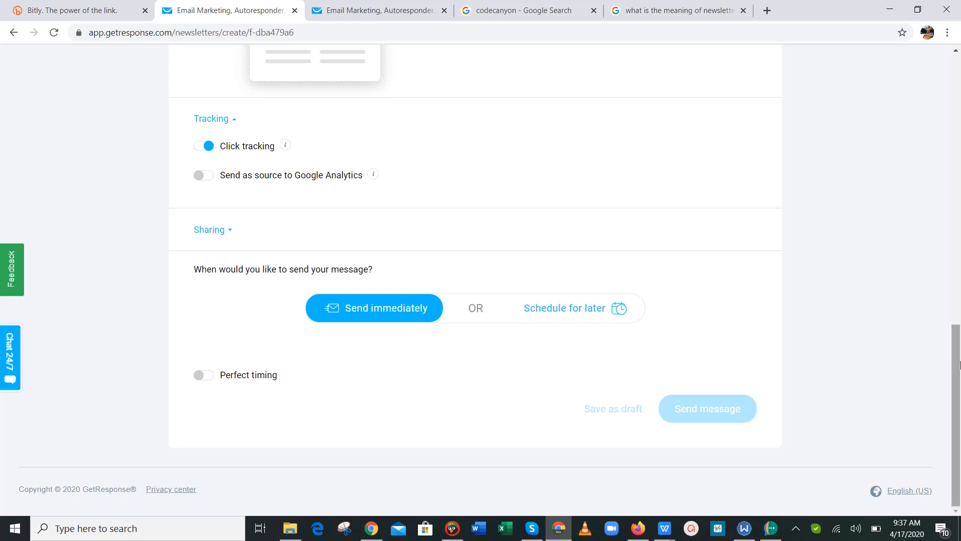
drag(957, 366, 960, 268)
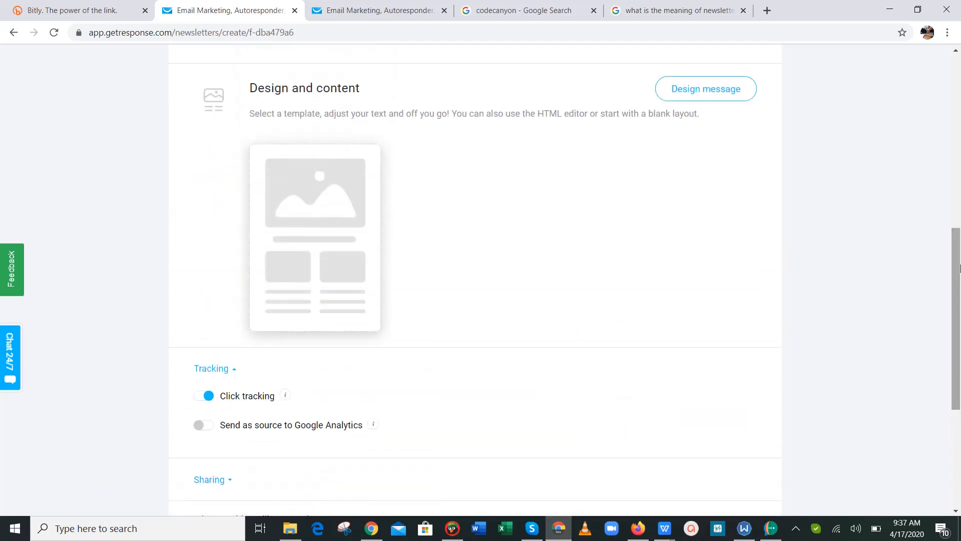
drag(960, 268, 960, 89)
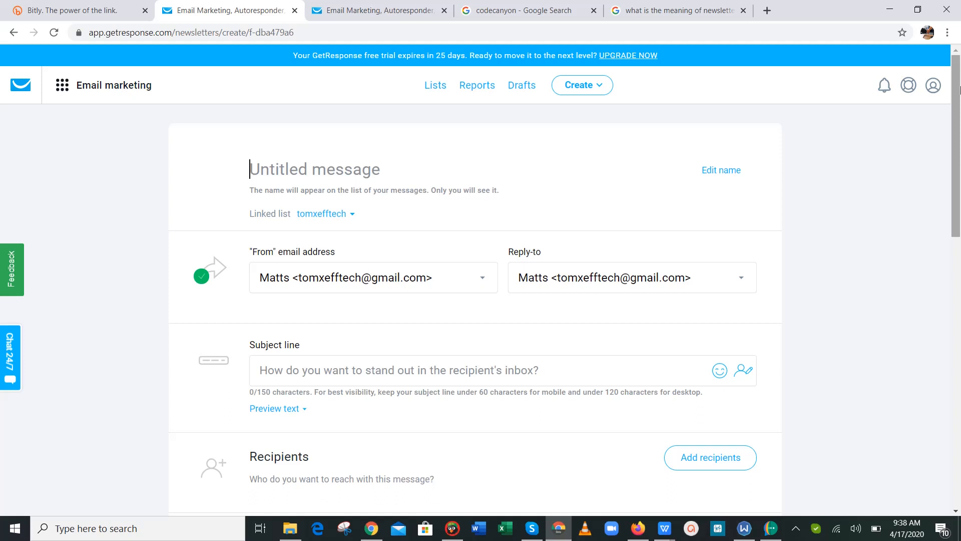
drag(960, 90, 960, 217)
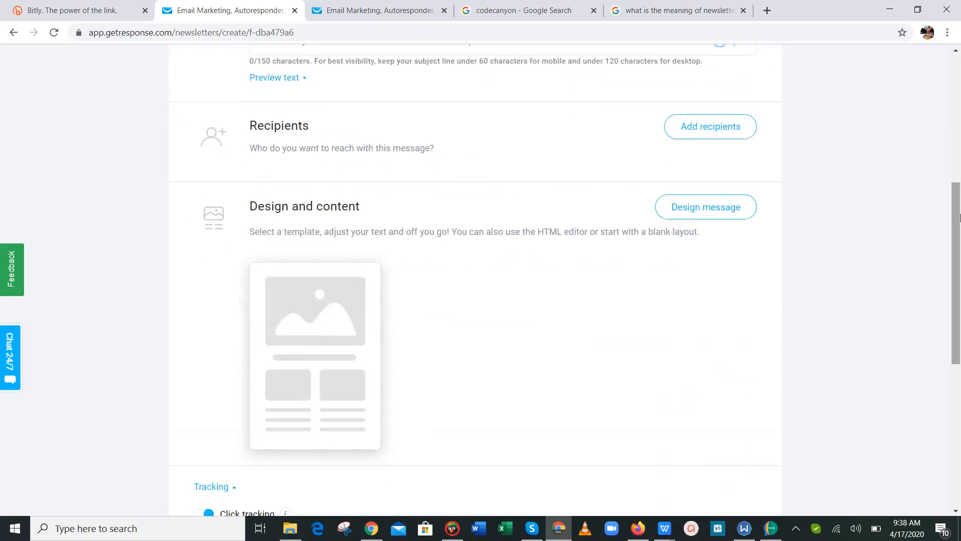
drag(960, 217, 960, 89)
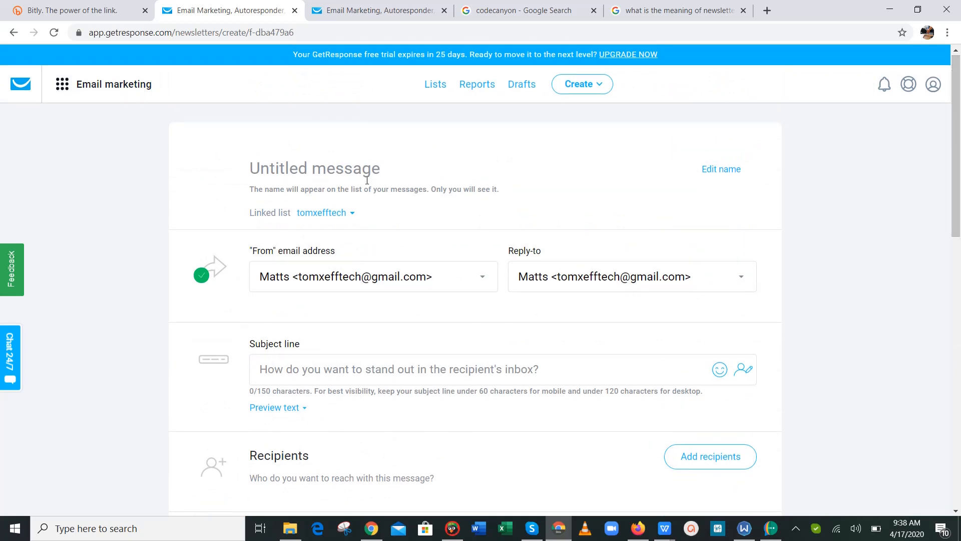
Step: View the TPE yoga mat product page in the other Chrome window and return to the newsletter form
click(371, 528)
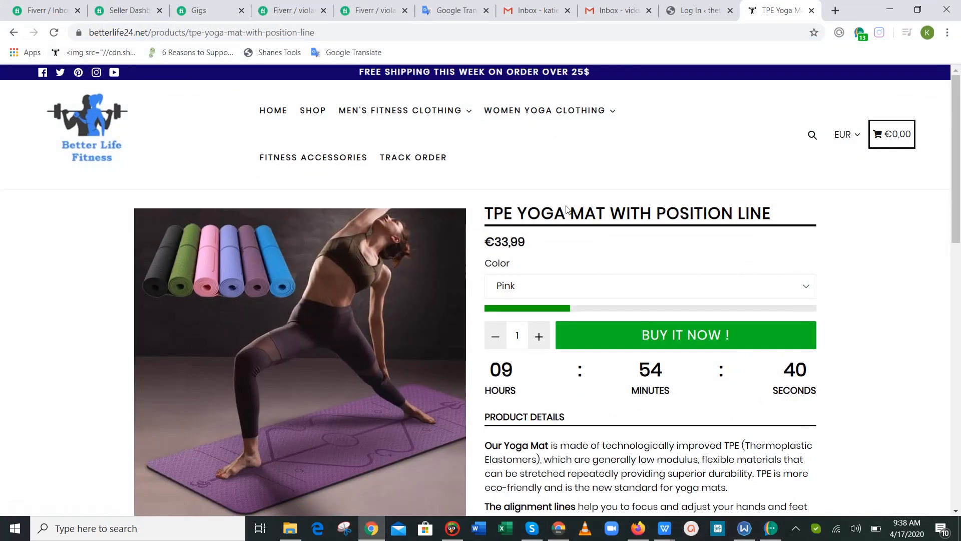
click(559, 528)
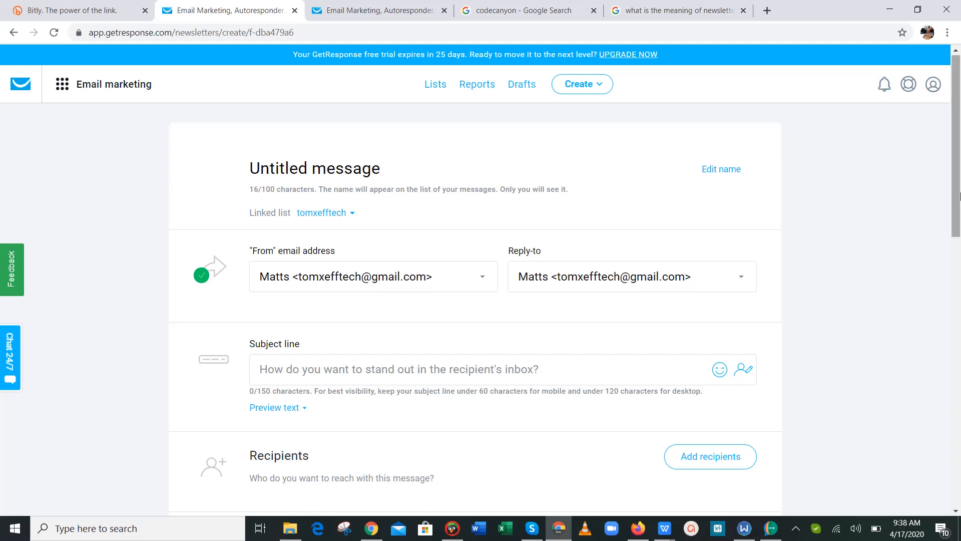
Step: Examine the subject line, recipients, design and scheduling sections of the newsletter form
scroll(851, 225, down, 1)
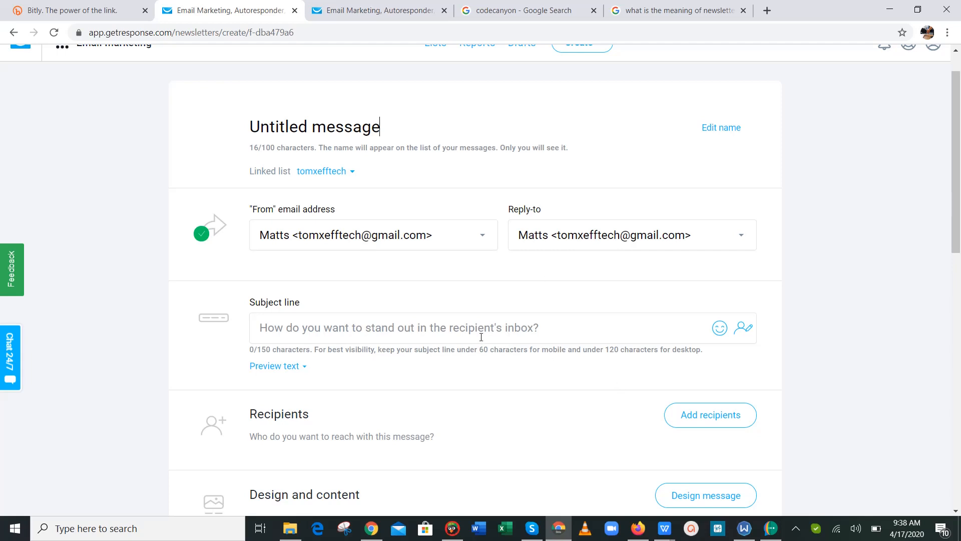
click(346, 327)
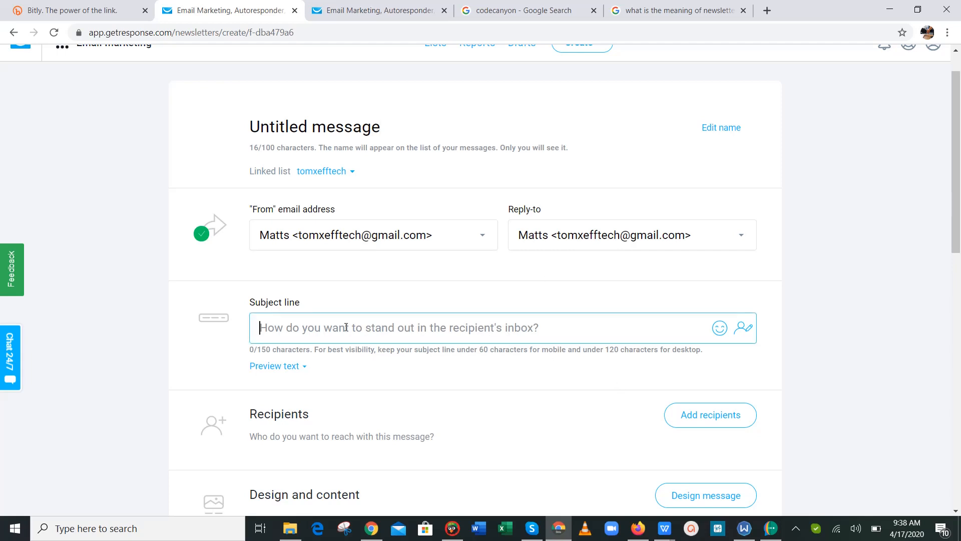
drag(960, 175, 960, 271)
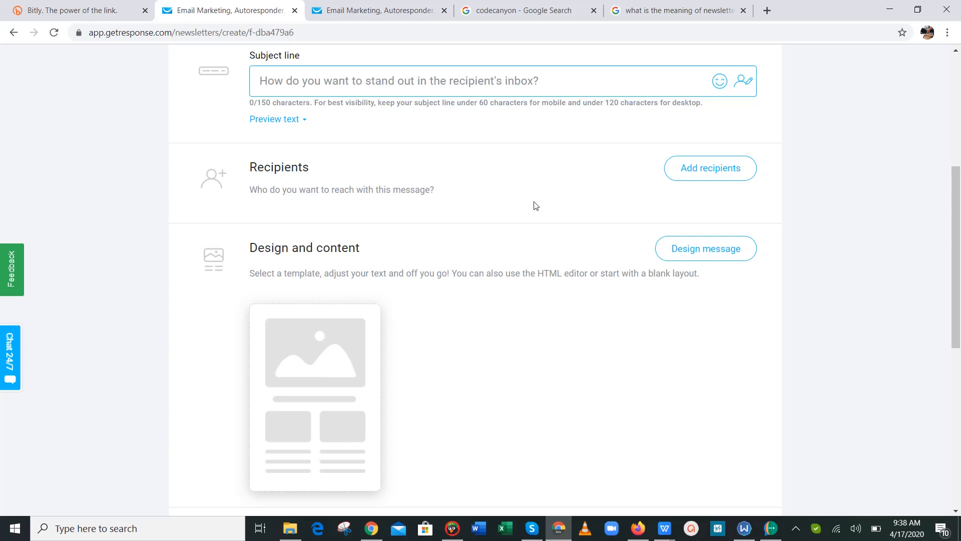
mouse_move(303, 401)
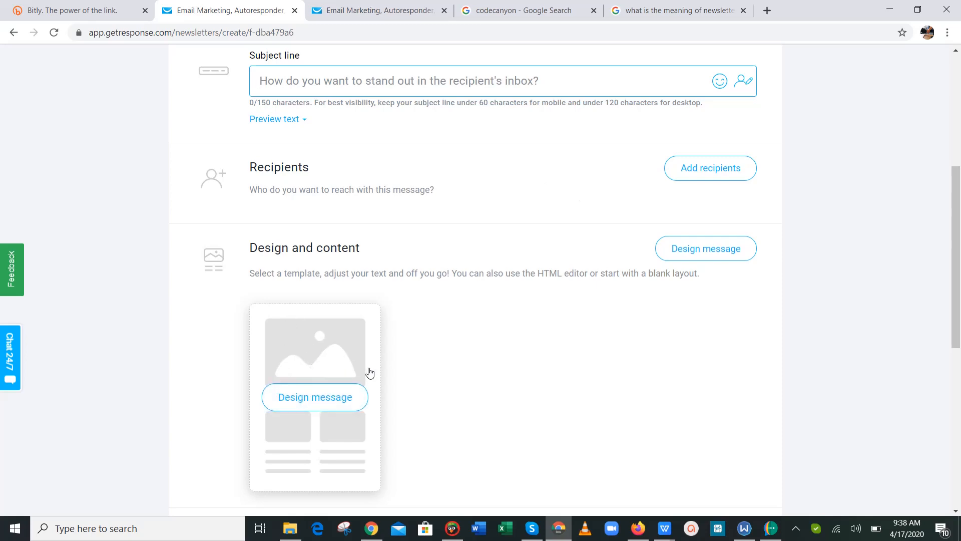
scroll(959, 356, down, 6)
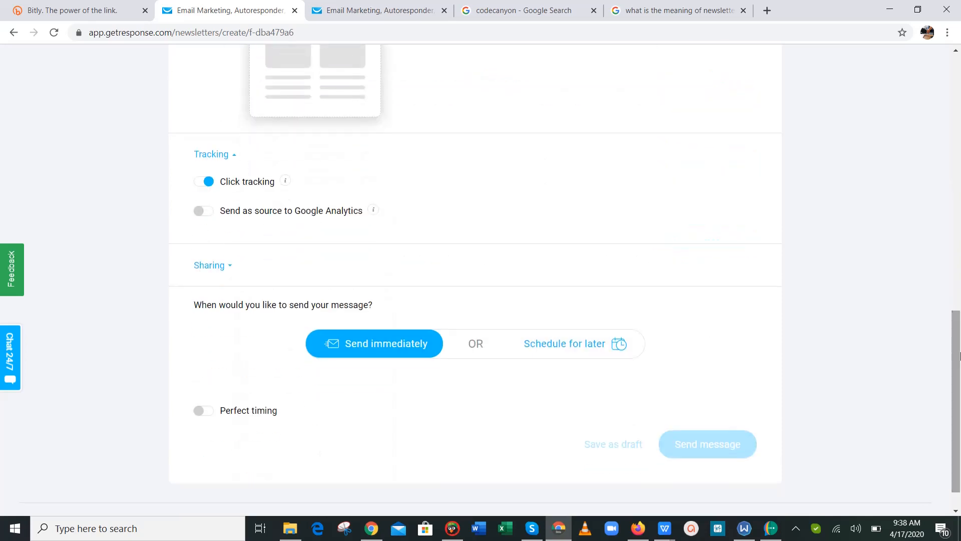
drag(959, 355, 959, 98)
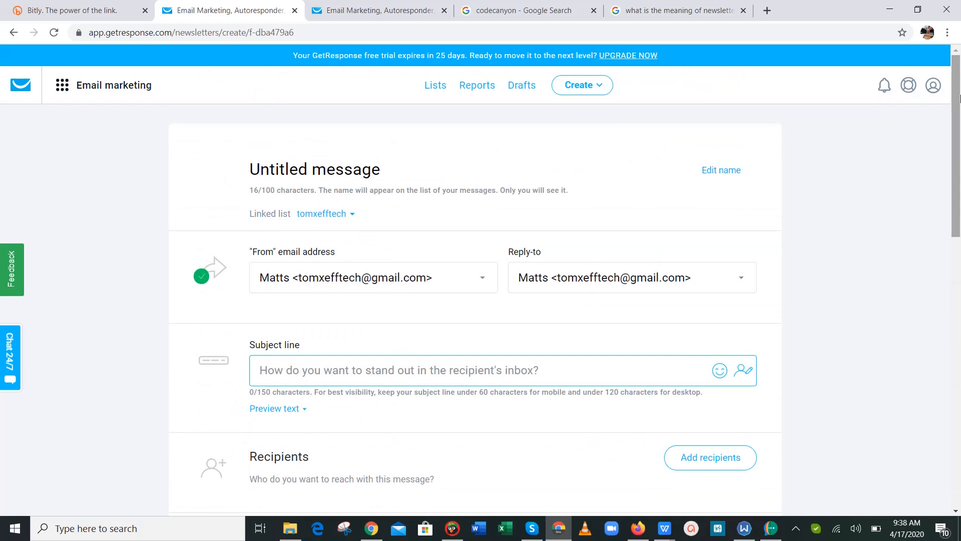
Step: Open the template selection for the newsletter's design and content
drag(959, 98, 960, 145)
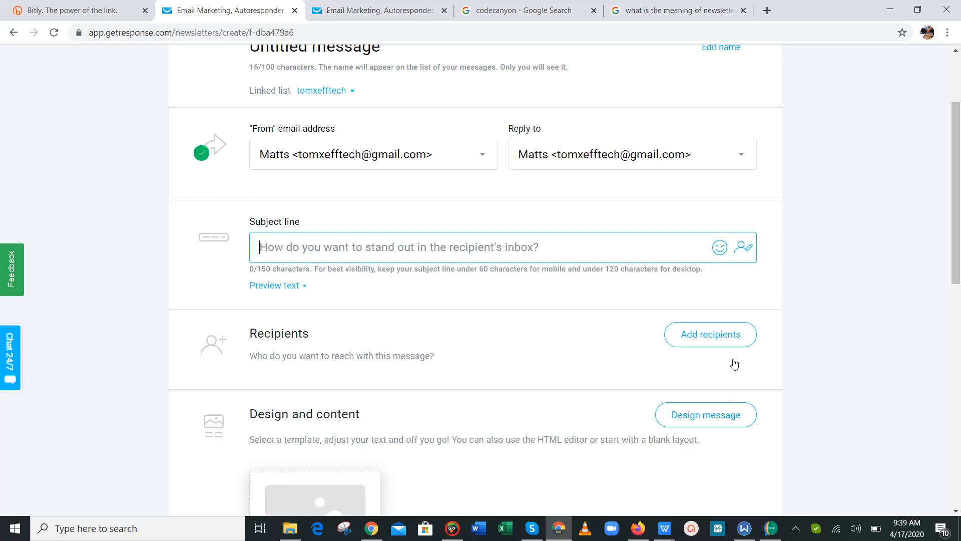
click(721, 418)
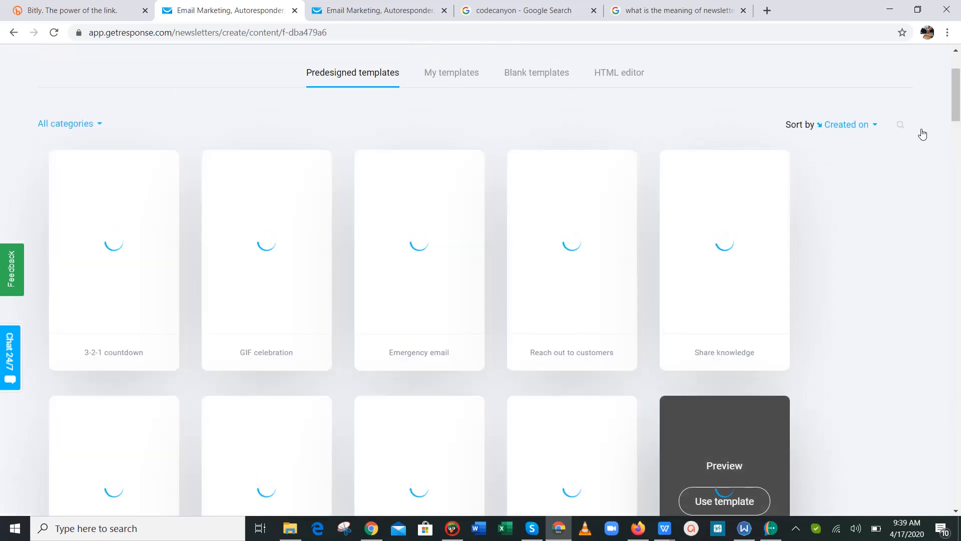
Step: Browse the predesigned newsletter templates to compare the available layouts
scroll(959, 114, down, 7)
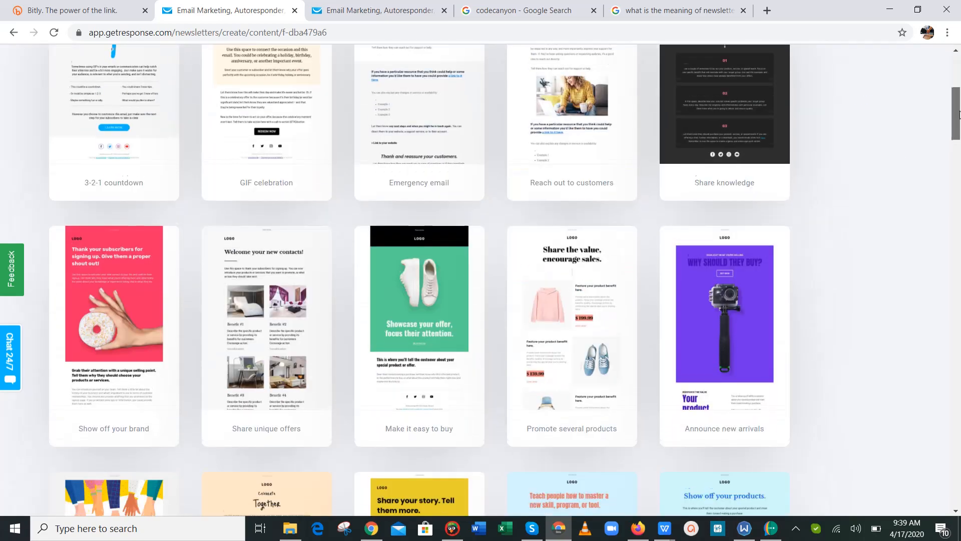
mouse_move(960, 103)
mouse_down()
mouse_move(959, 74)
mouse_move(960, 108)
mouse_move(959, 84)
mouse_move(959, 93)
mouse_up()
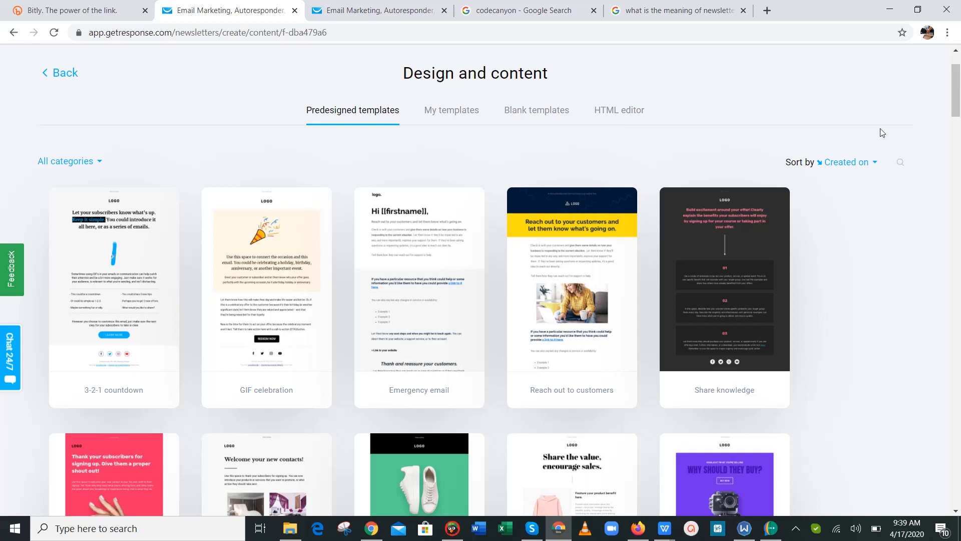
drag(956, 102, 960, 94)
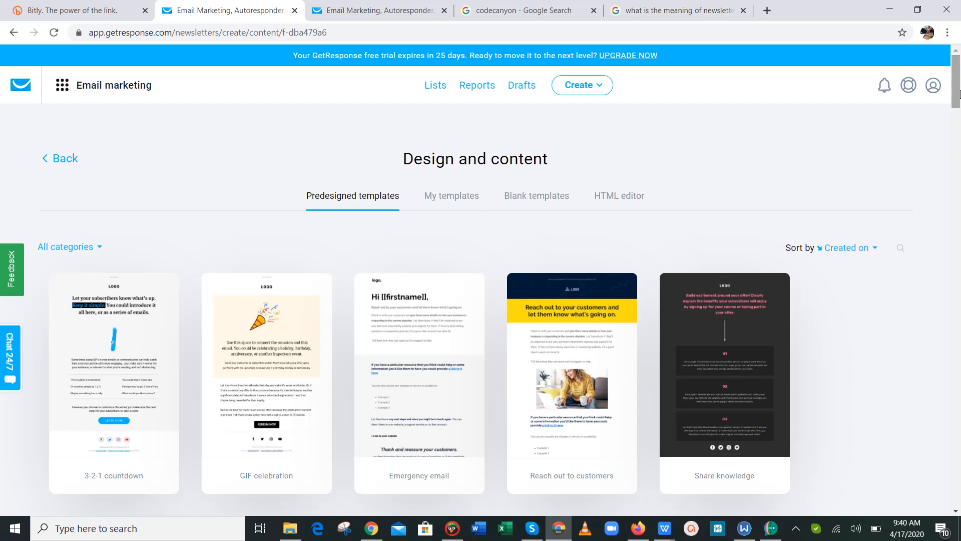
drag(959, 94, 959, 243)
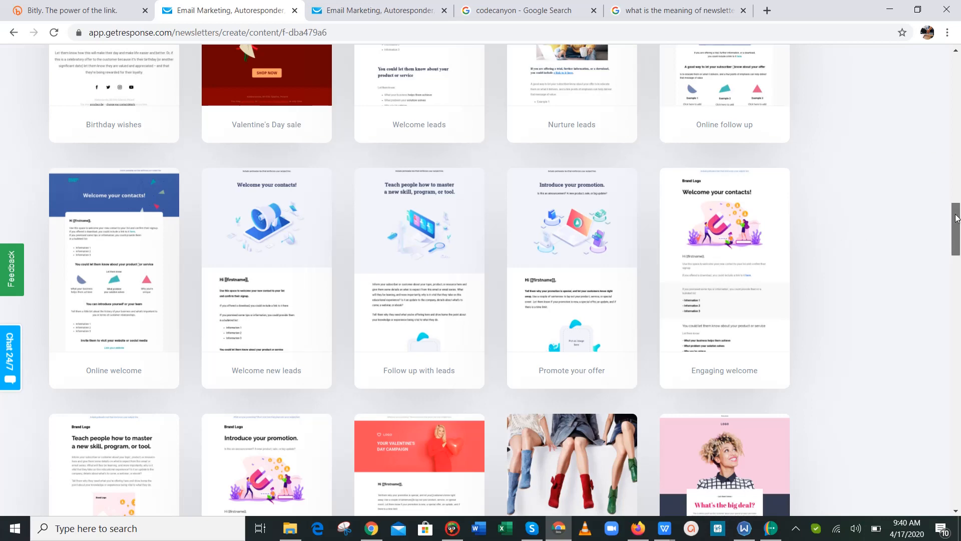
click(955, 184)
click(956, 183)
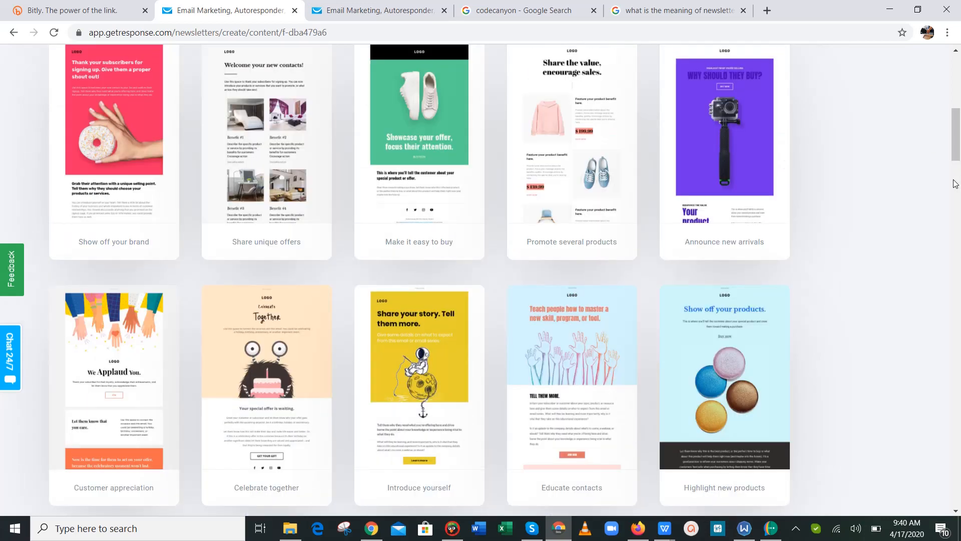
click(957, 119)
drag(956, 118, 959, 312)
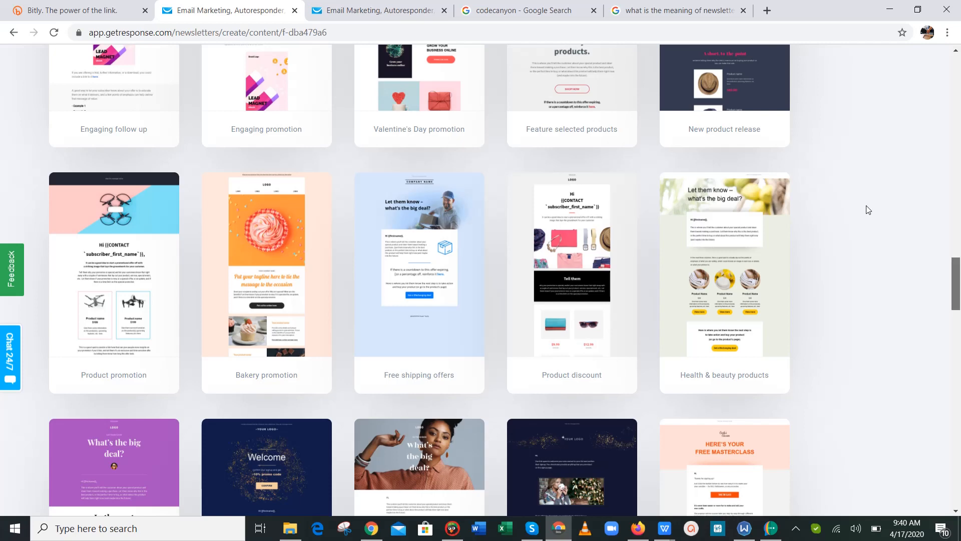
scroll(868, 209, up, 2)
scroll(868, 209, up, 5)
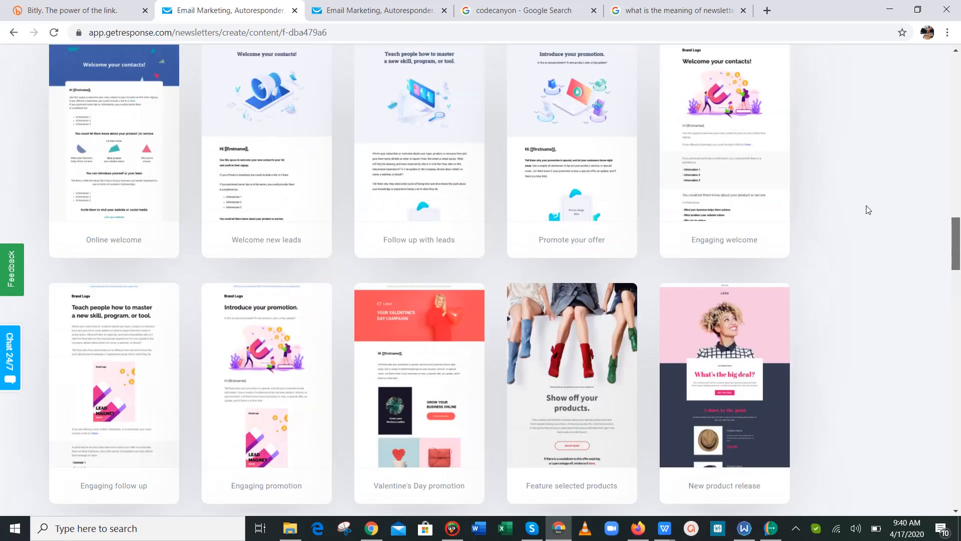
Step: Browse the predesigned templates and use the purple Super Gym "Here's to your fitness!" template for the newsletter
scroll(868, 209, up, 5)
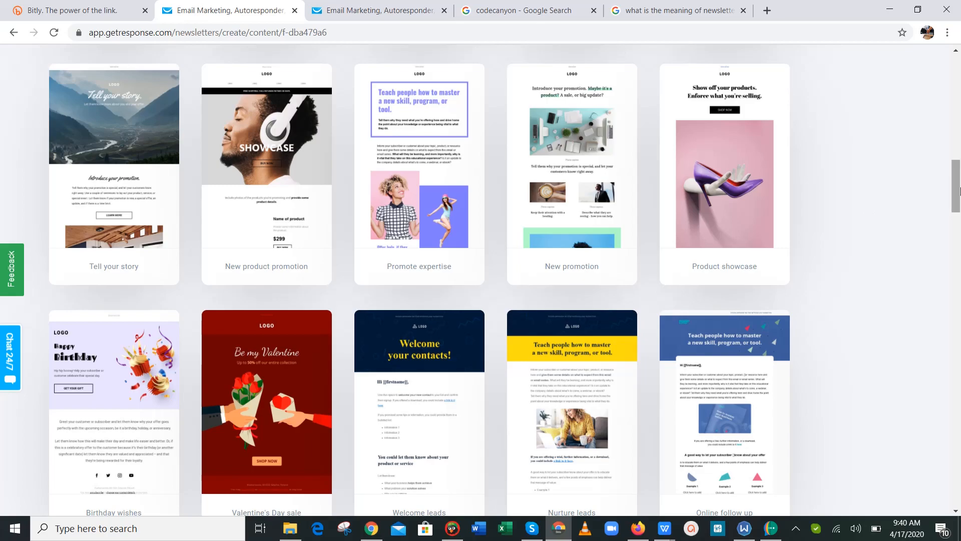
drag(957, 186, 959, 342)
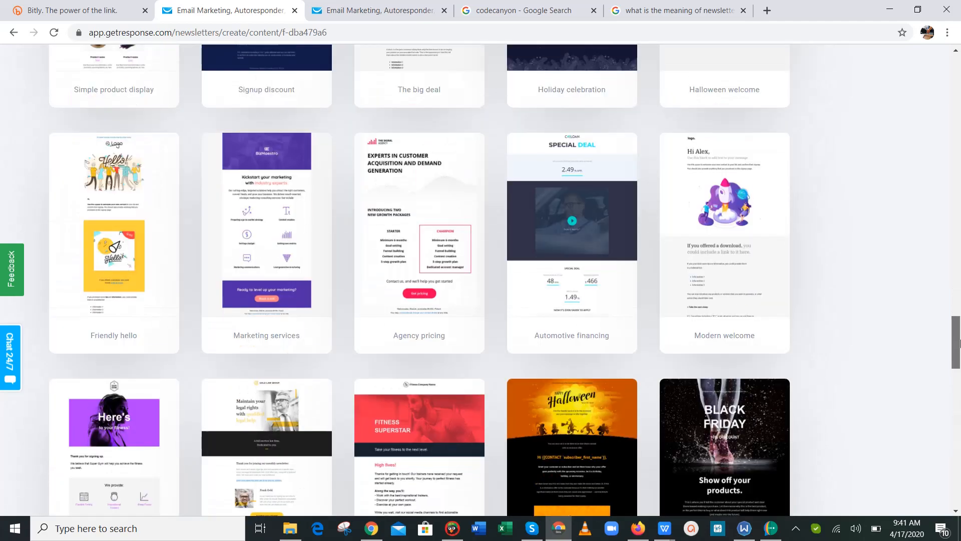
mouse_move(112, 466)
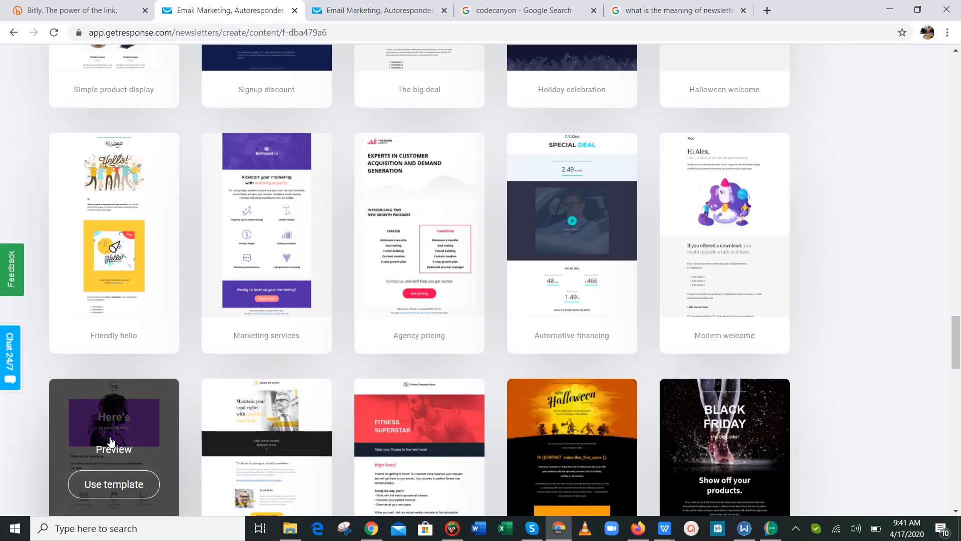
click(115, 484)
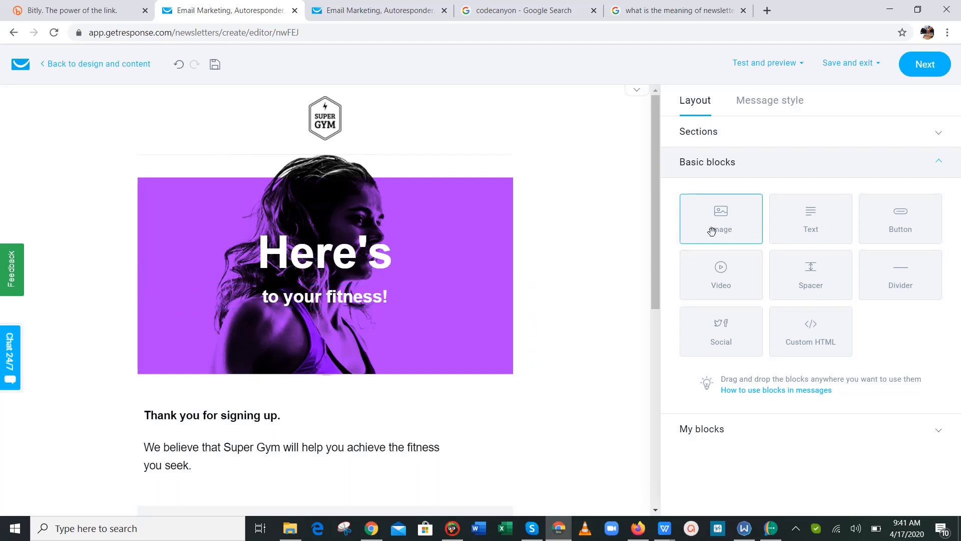
Step: Insert an empty image block between the Super Gym logo and the purple banner
drag(711, 230, 359, 155)
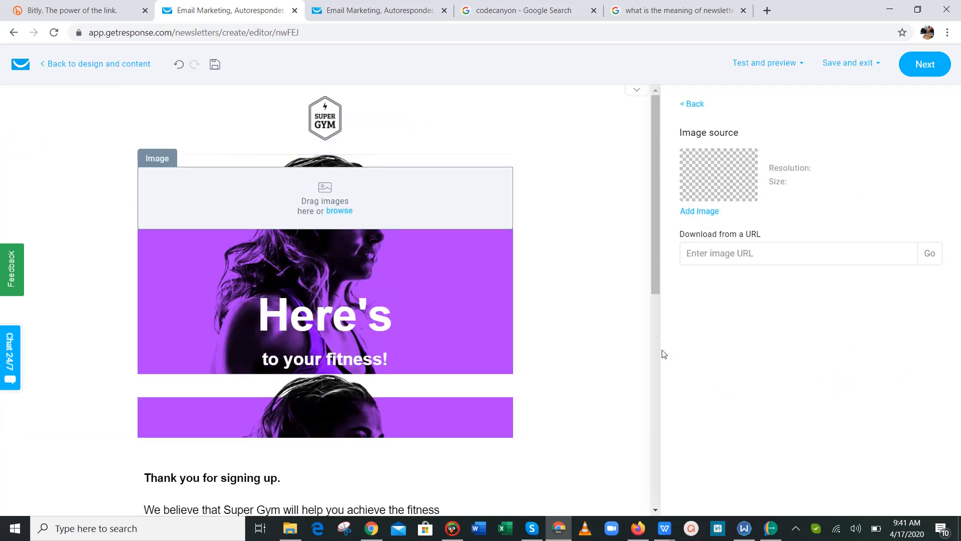
drag(655, 291, 674, 268)
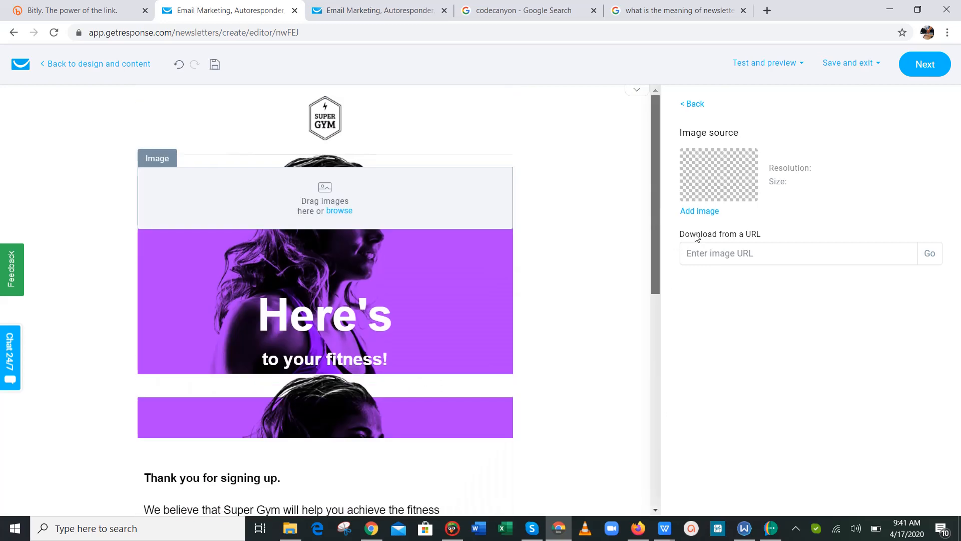
Step: Return to the GetResponse dashboard and start a new newsletter with the Drag-and-Drop Email Editor
click(26, 65)
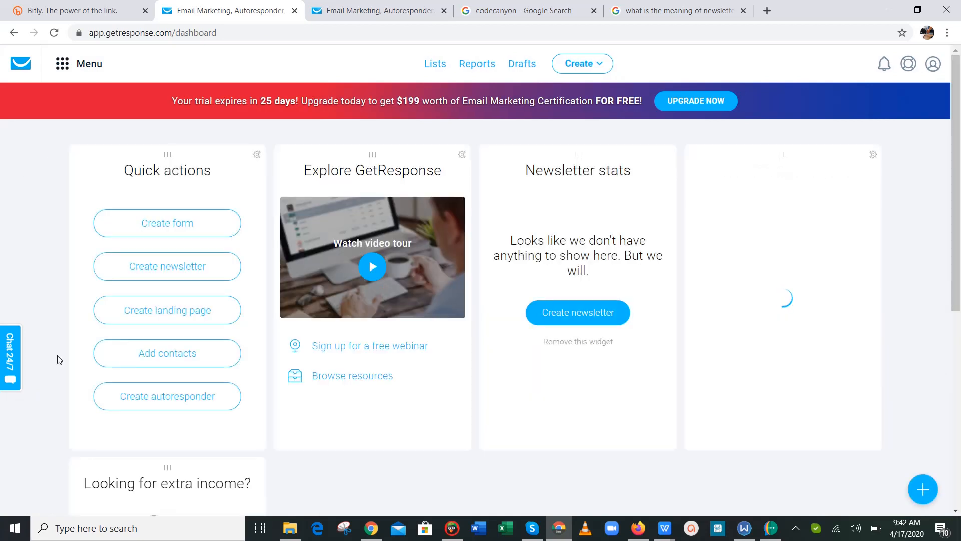
click(198, 266)
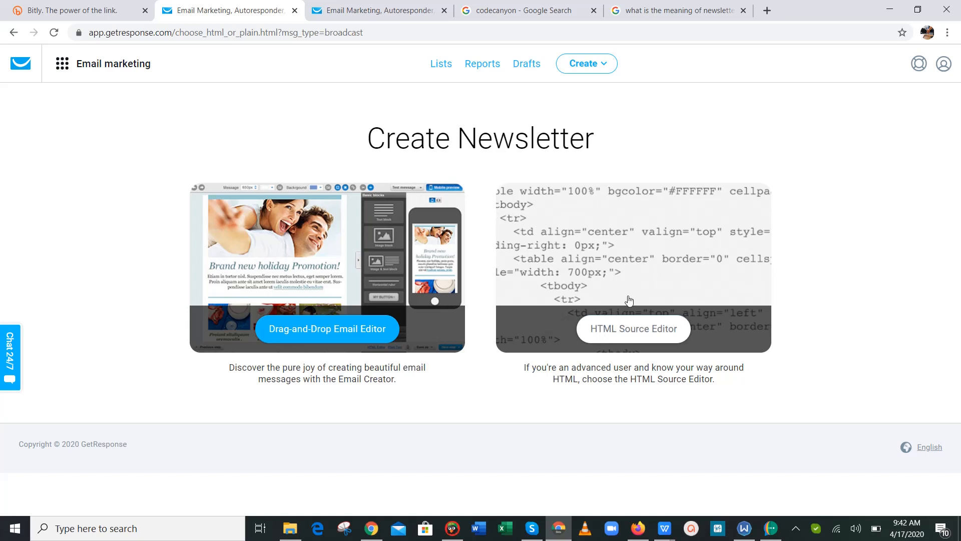
click(328, 343)
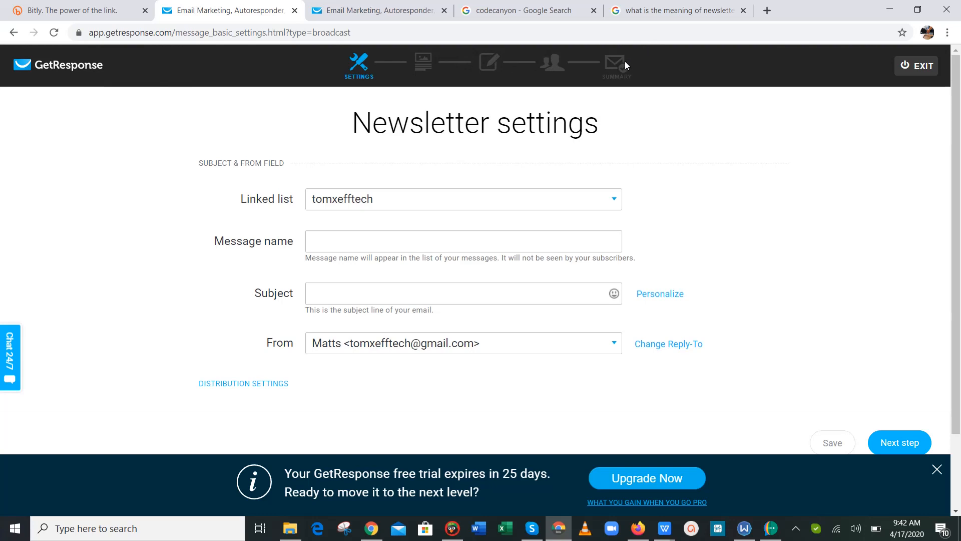
Step: Dismiss the trial upgrade banner and enter "BetterLife Campaign" as the message name
scroll(939, 419, down, 3)
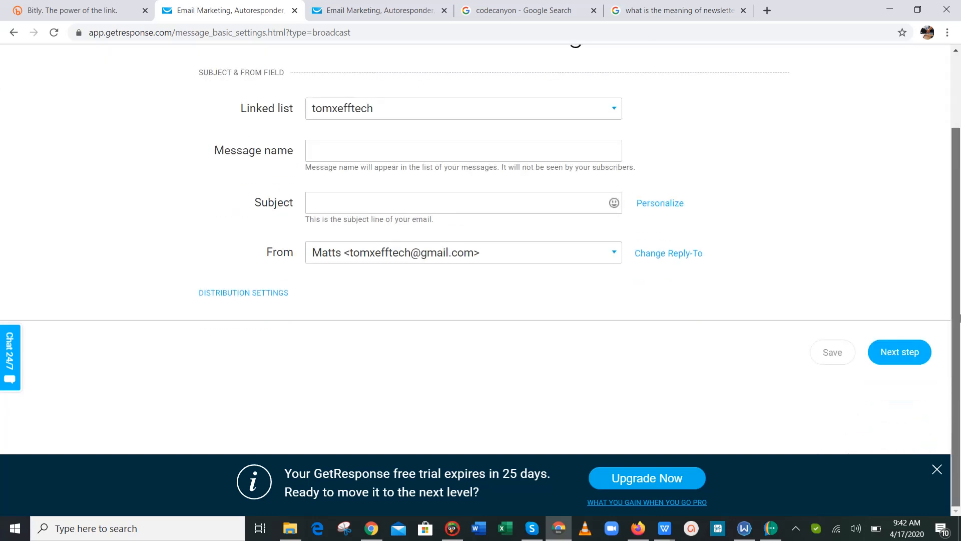
click(937, 469)
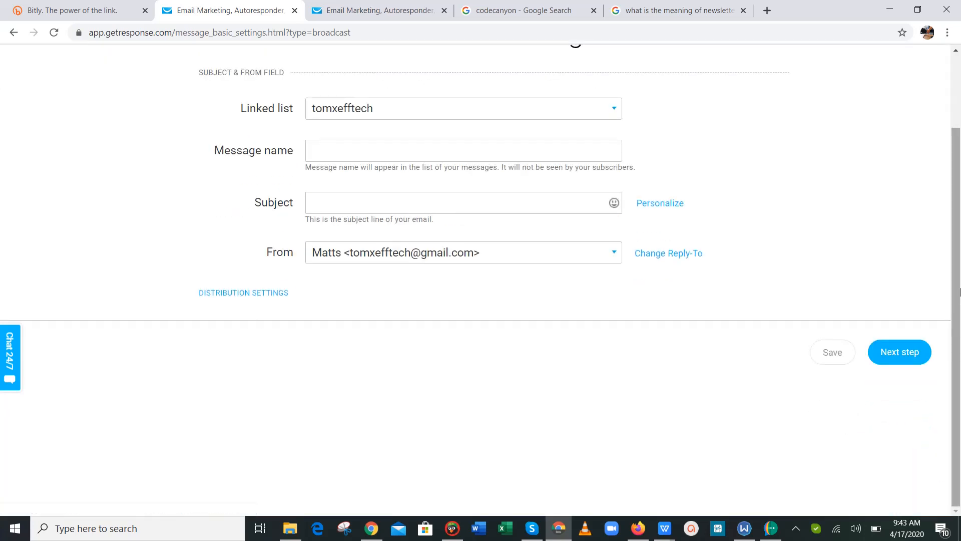
scroll(959, 158, up, 3)
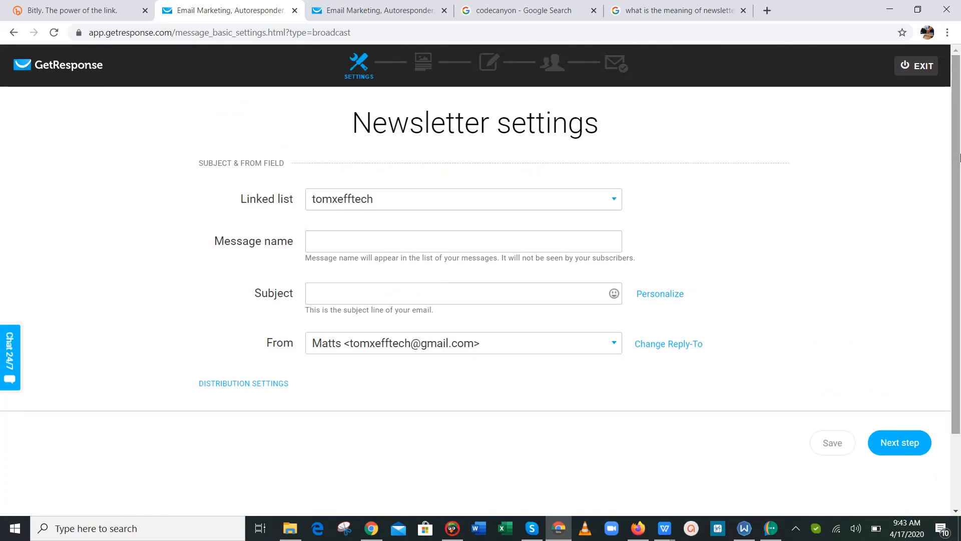
click(526, 243)
text(Better)
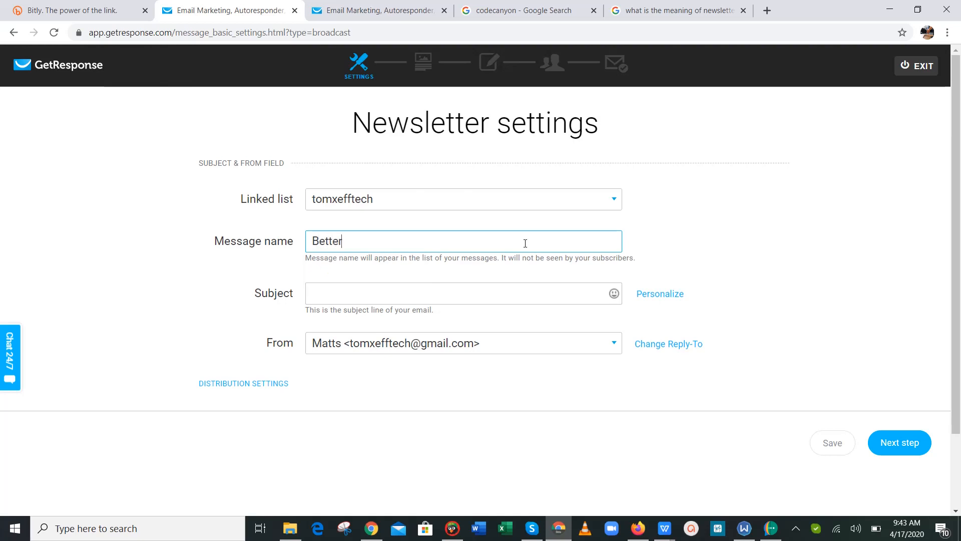
text(Life Ca)
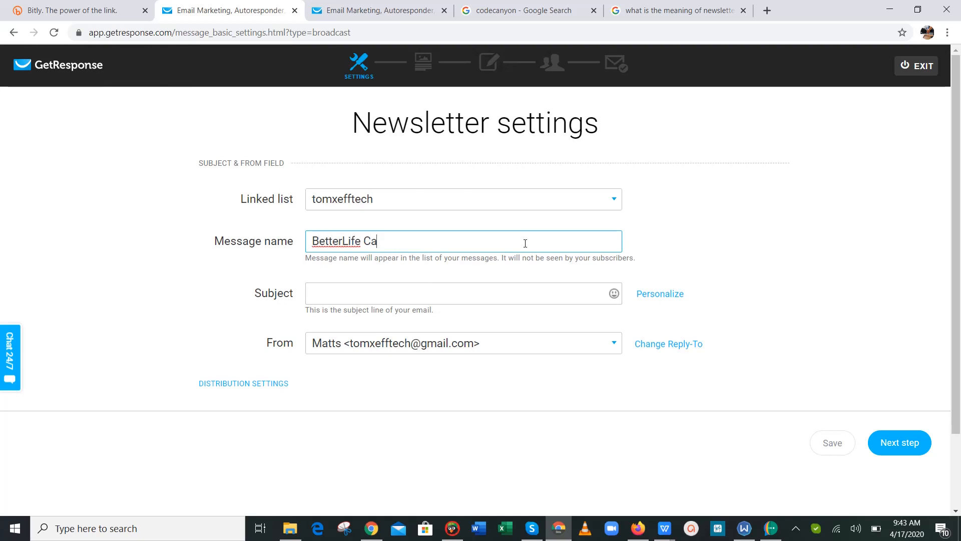
text(mpaign)
Step: Switch to BETTERLIFE24 CONTENT.docx in WPS Office and select the subject text "Trendy extra-durable fitness wears at your disposal"
click(485, 284)
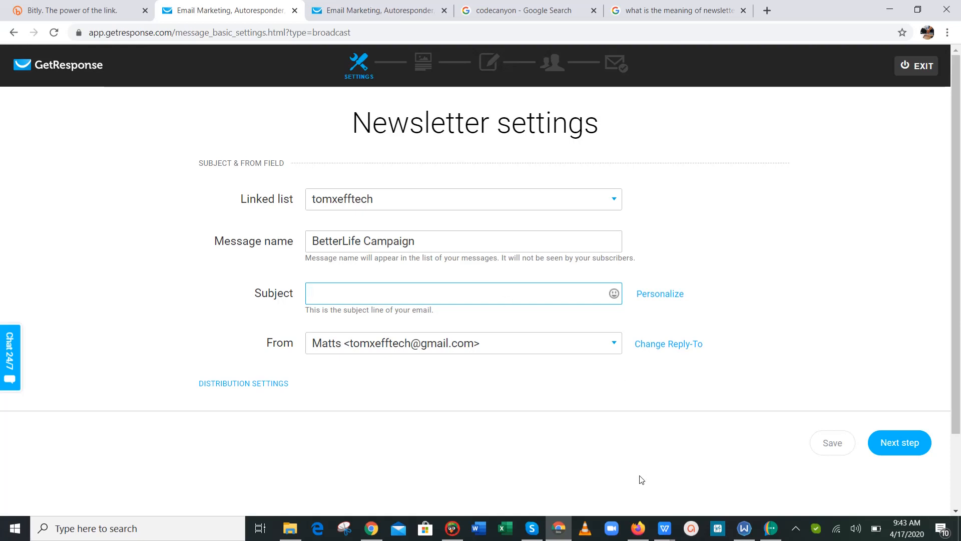
mouse_move(665, 529)
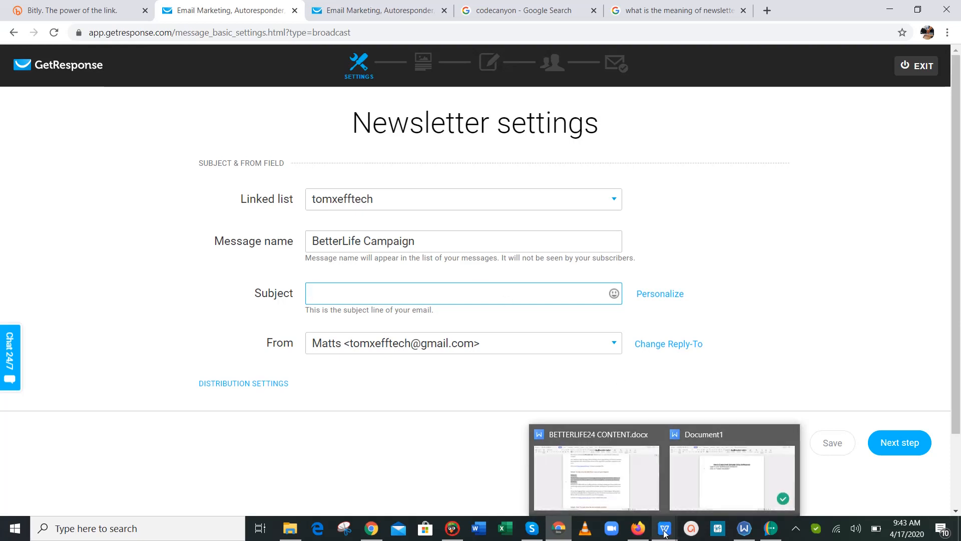
click(603, 476)
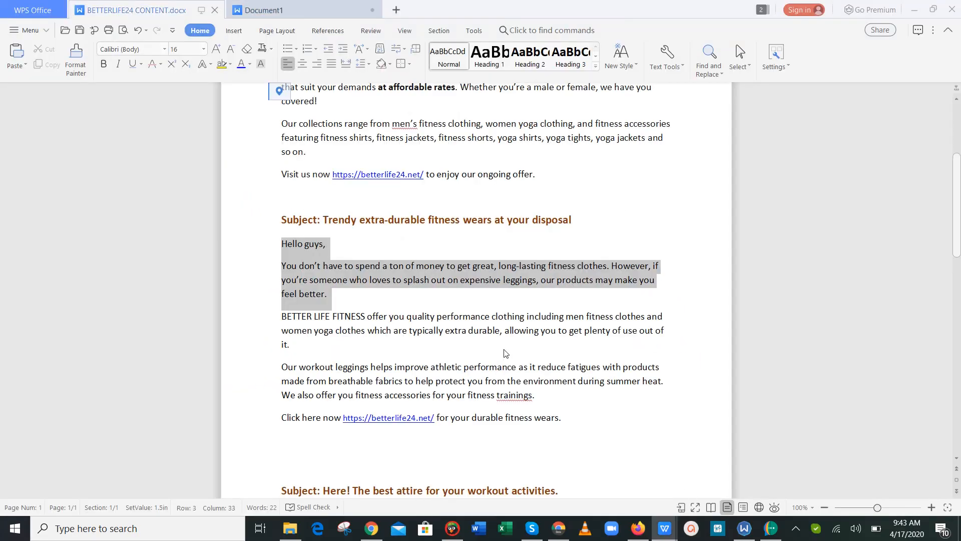
click(474, 330)
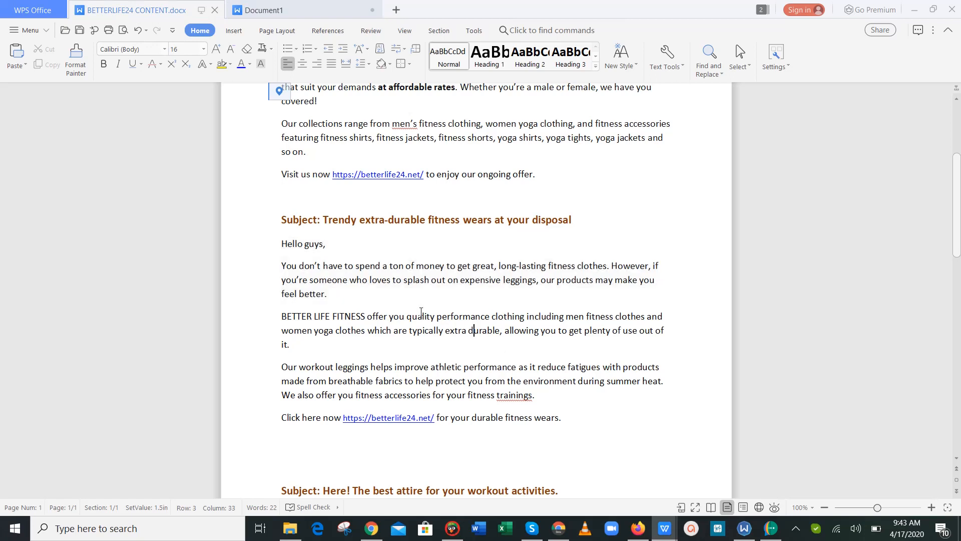
click(323, 221)
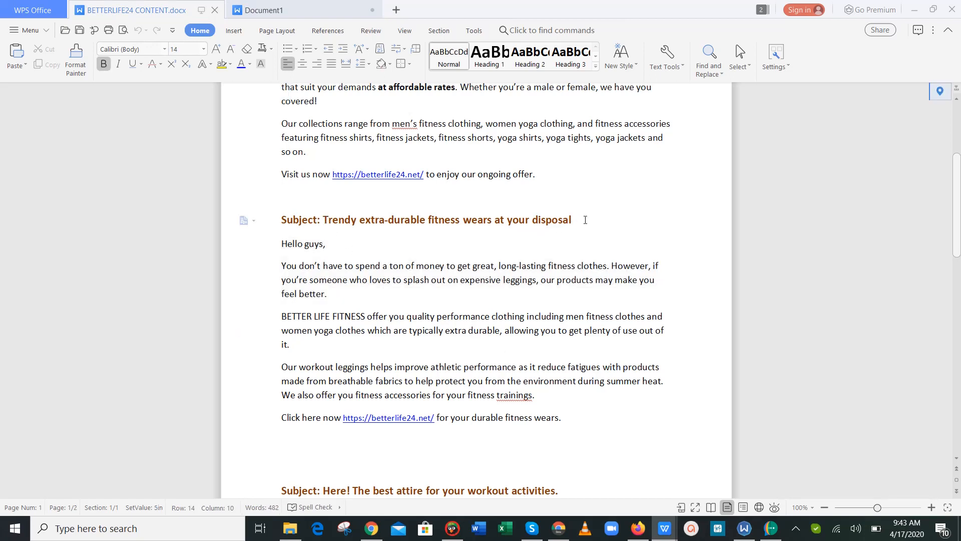
drag(571, 217, 401, 207)
key(ctrl+c)
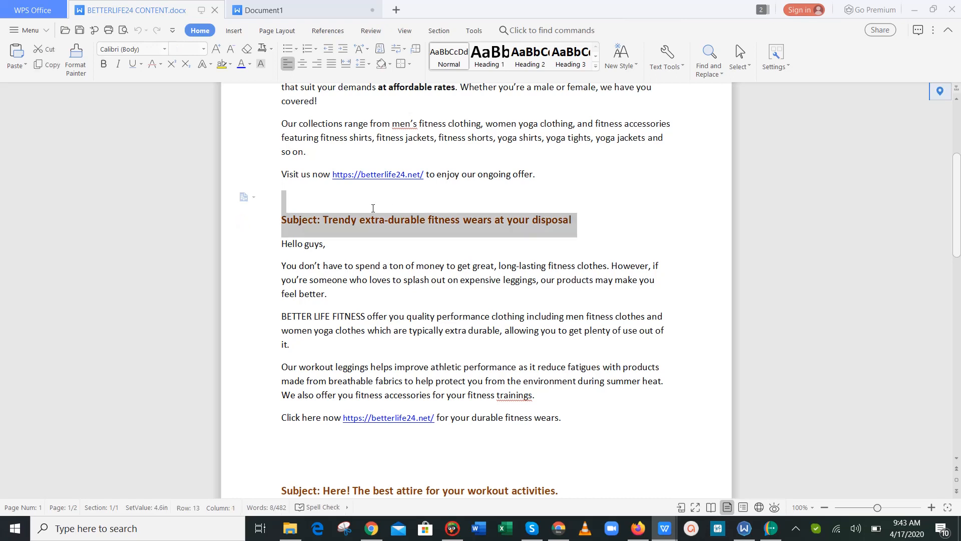
click(345, 211)
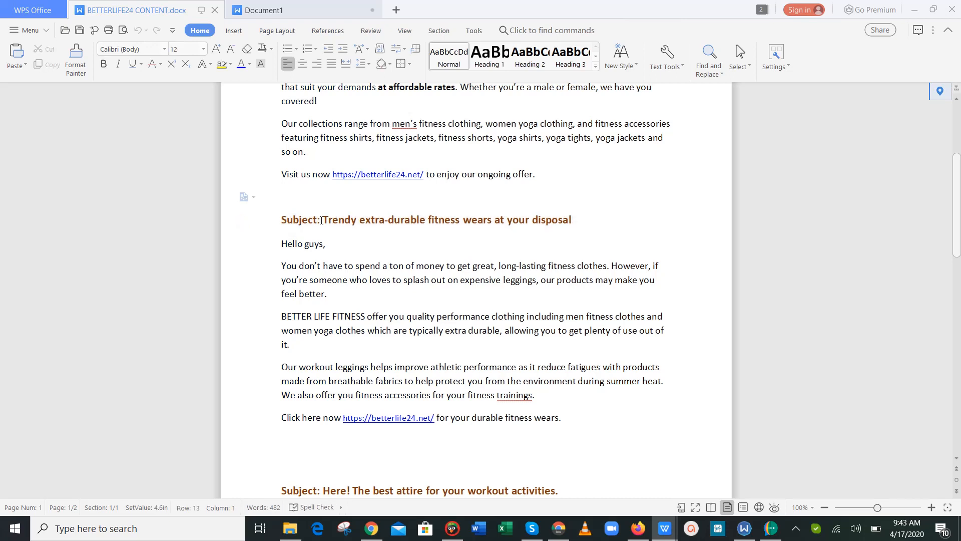
drag(323, 220, 585, 217)
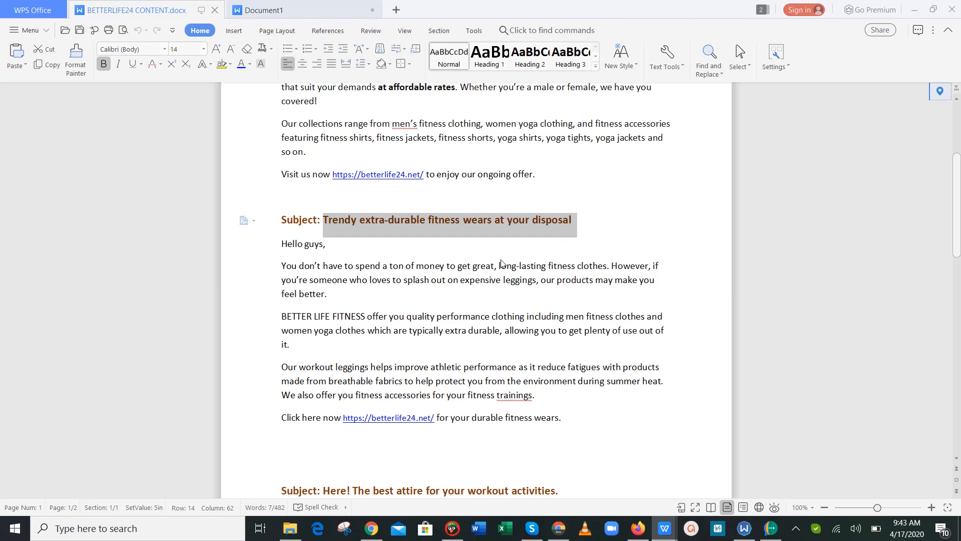
key(ctrl+v)
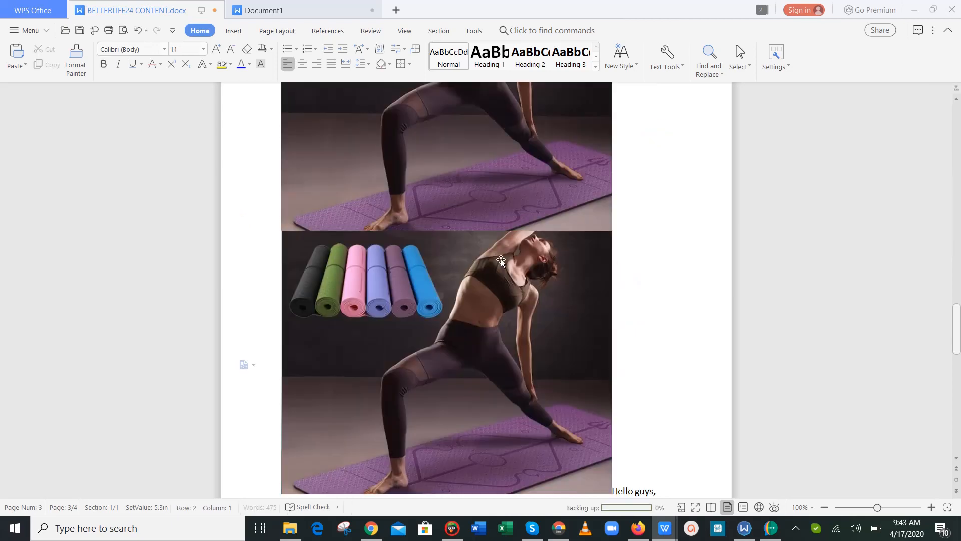
scroll(500, 259, down, 3)
click(501, 260)
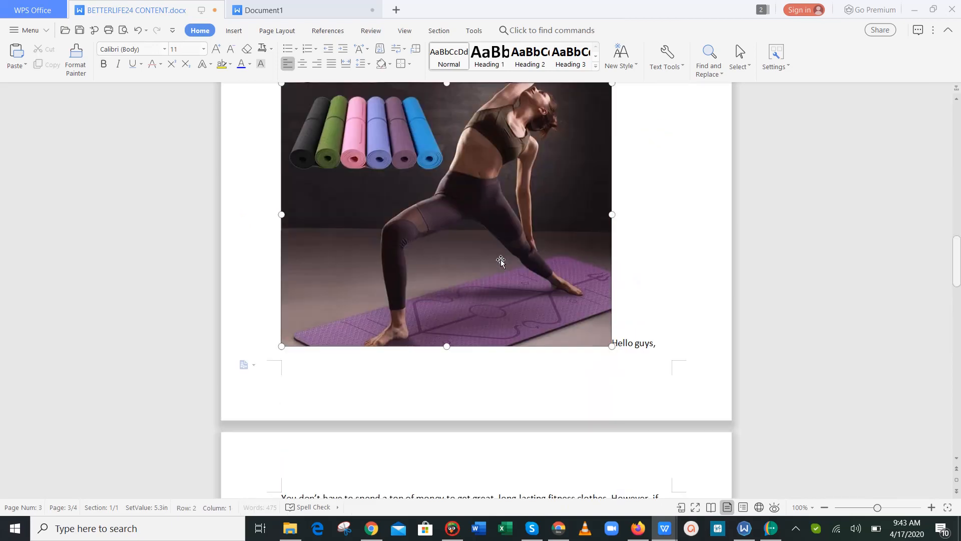
key(ctrl+z)
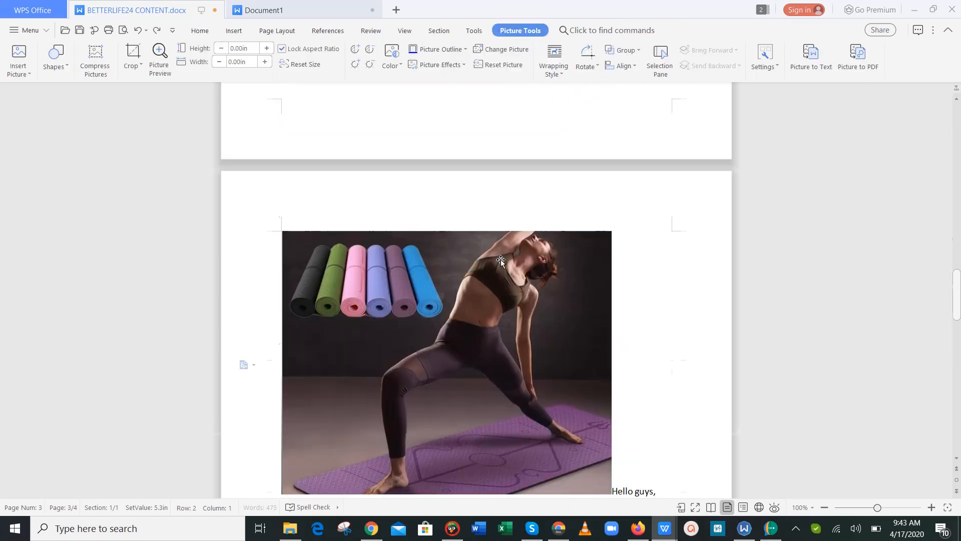
key(ctrl+z)
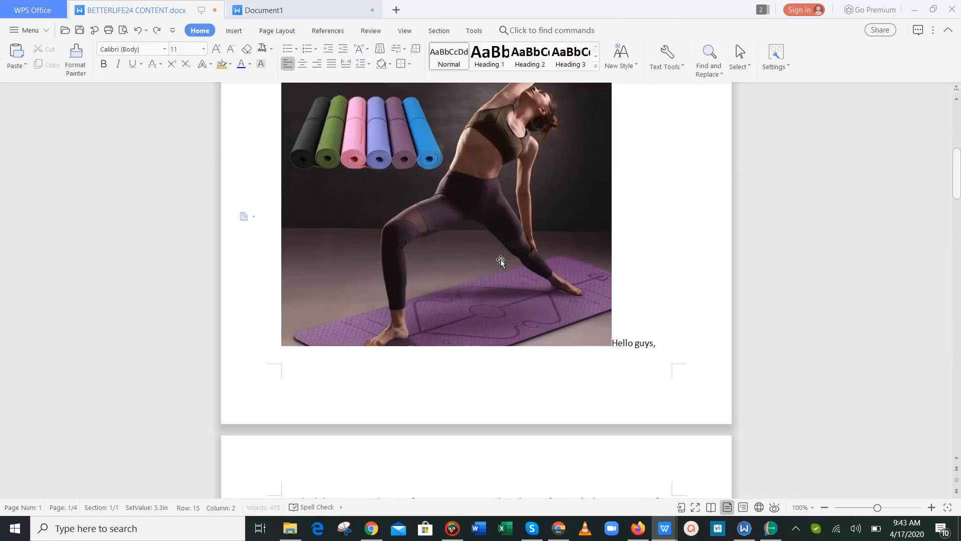
key(ctrl+z)
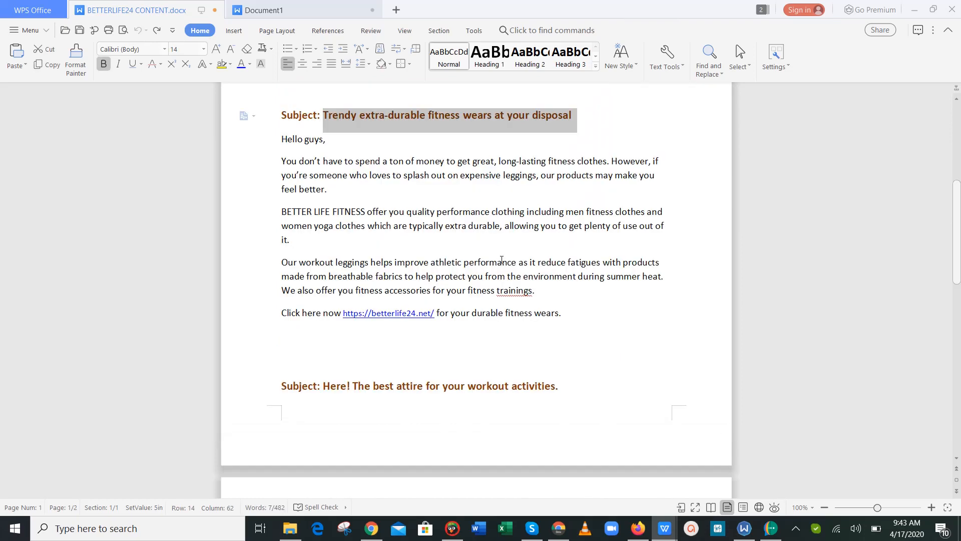
Step: Copy "Trendy extra-durable fitness wears at your disposal" into the newsletter's Subject field in GetResponse in Chrome
click(593, 188)
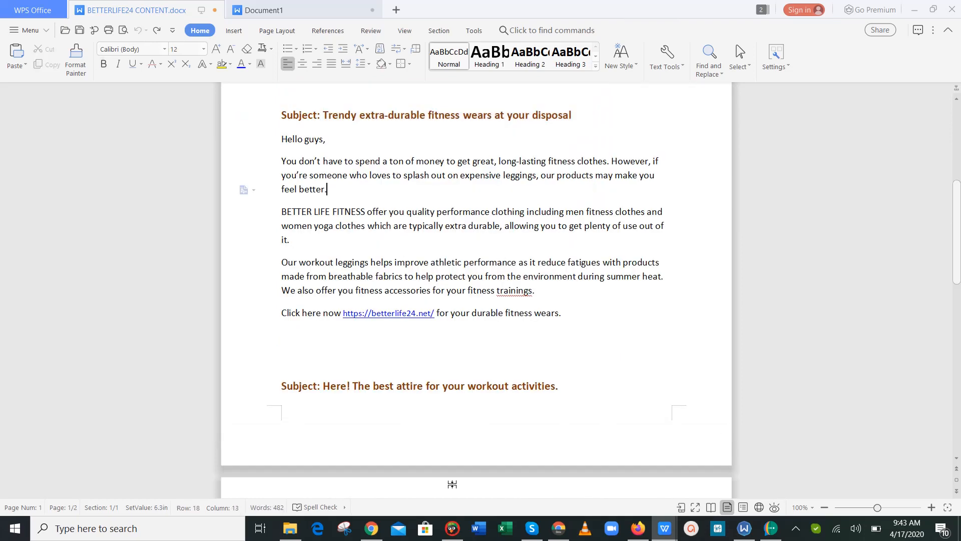
click(559, 535)
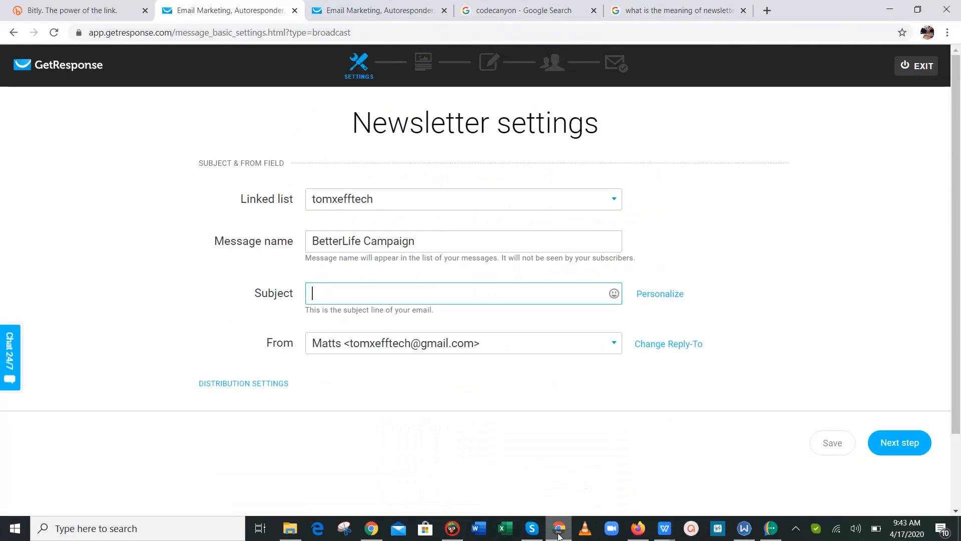
key(ctrl+v)
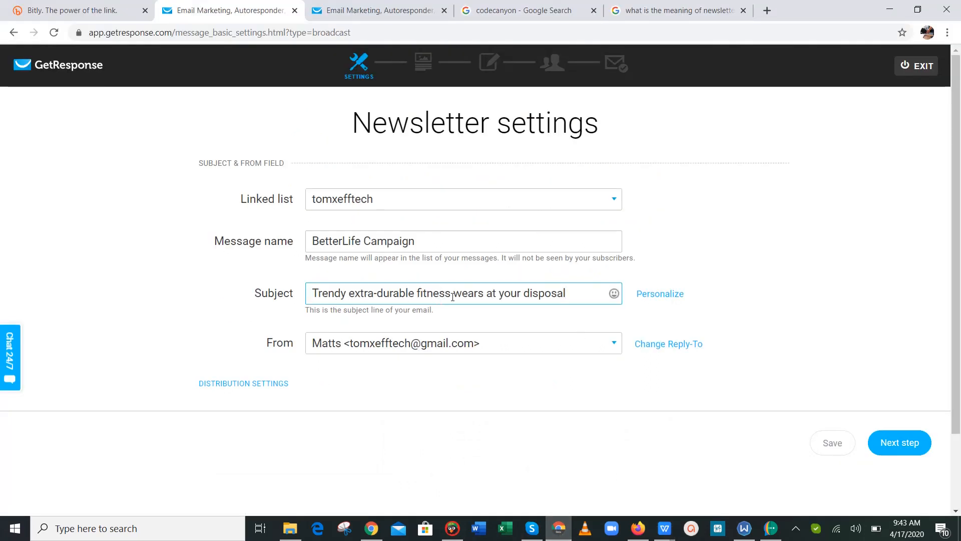
Step: View the personalization fields and the emoji choices available for the subject line
click(639, 296)
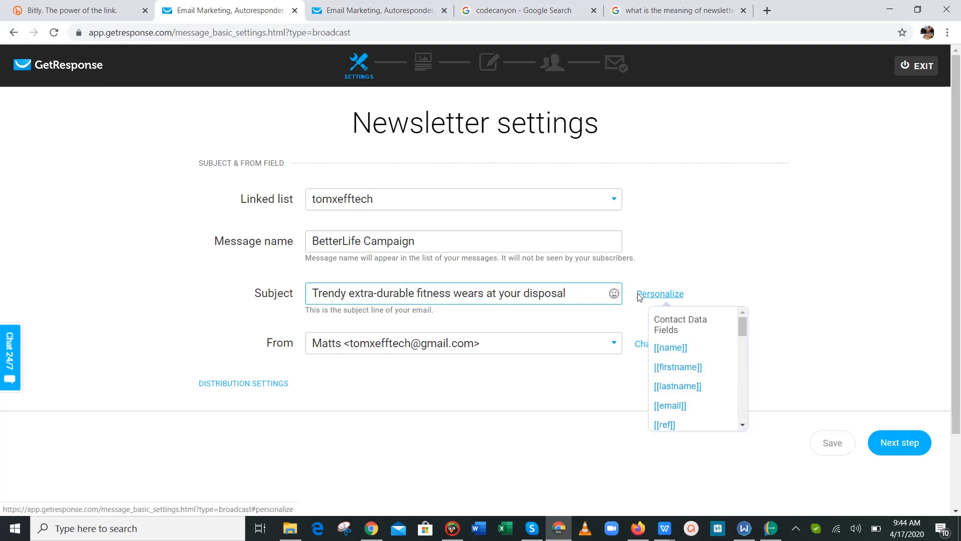
click(639, 296)
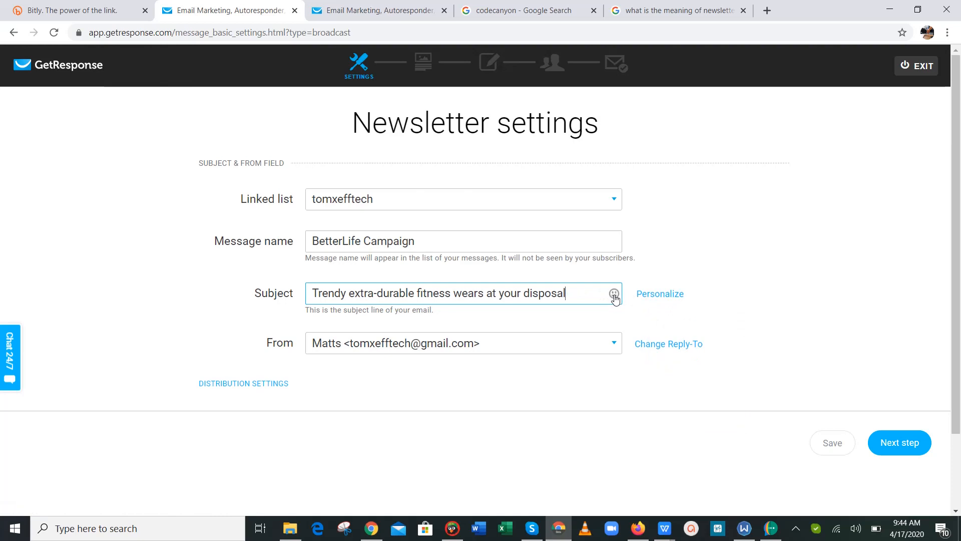
click(615, 295)
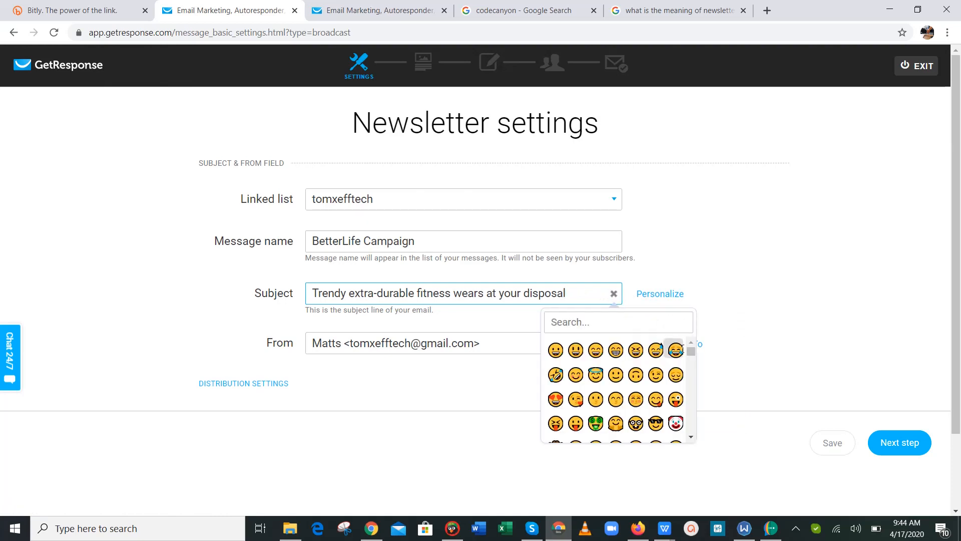
mouse_move(693, 349)
mouse_down()
mouse_move(693, 357)
mouse_move(692, 349)
mouse_up()
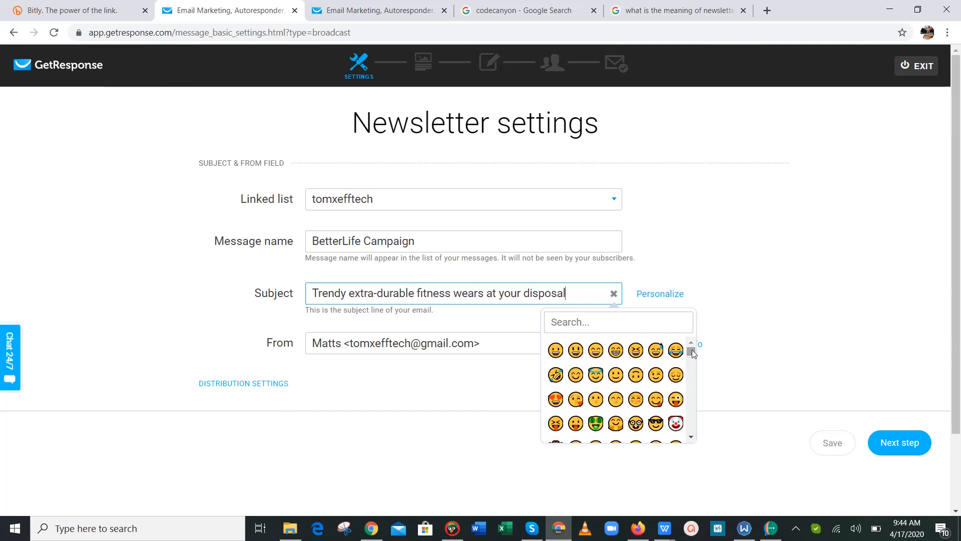
Step: Examine emoji use in subject lines in the Gmail inbox in Chedot, and browse the Subject field's emoji choices in GetResponse in Chrome
click(453, 529)
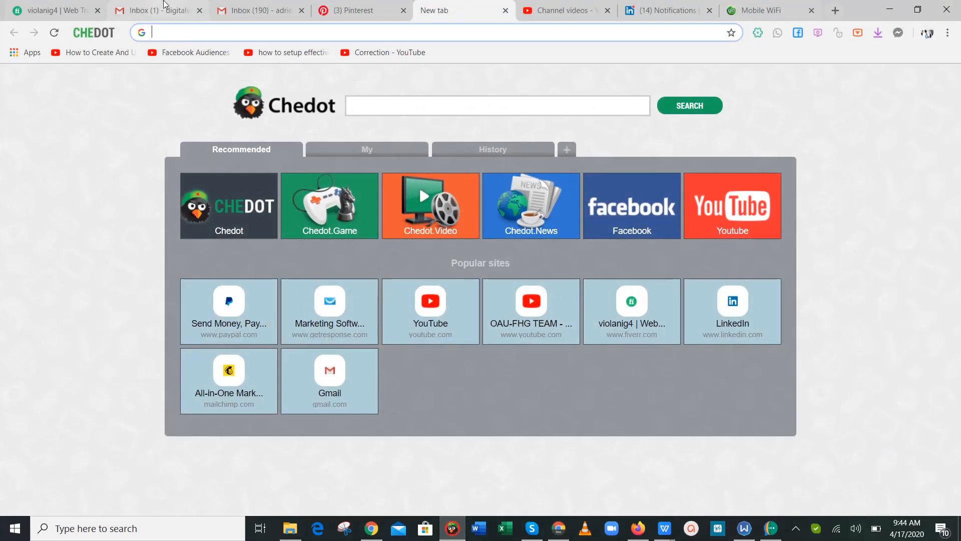
click(165, 6)
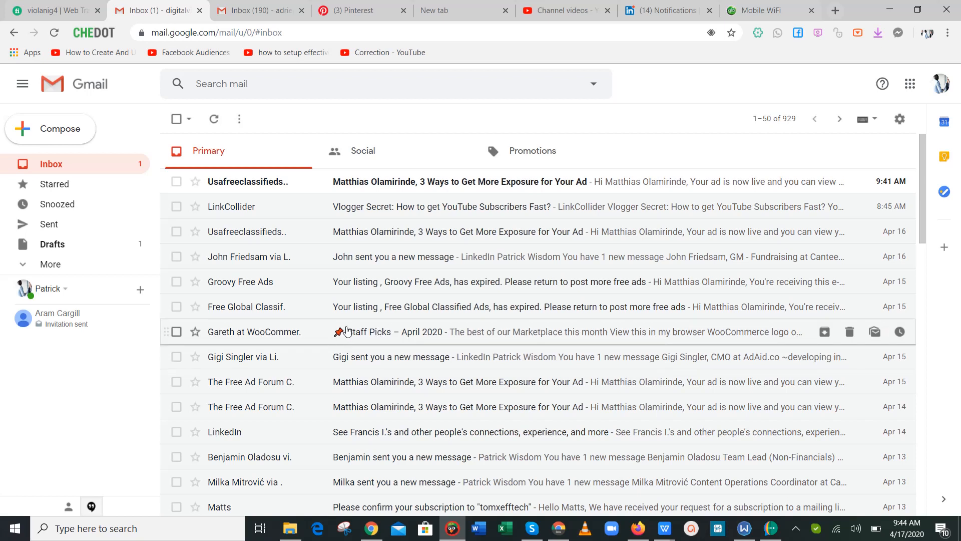
click(558, 529)
click(614, 294)
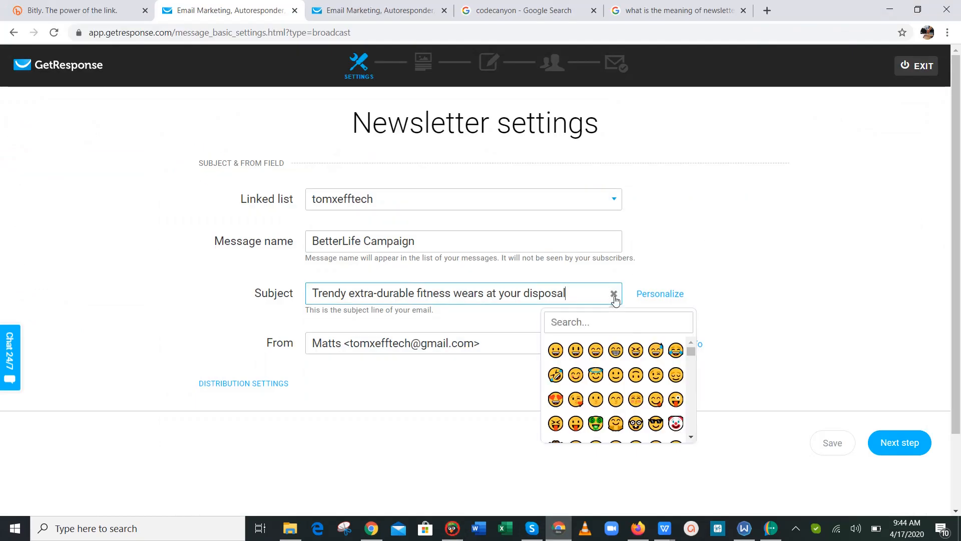
mouse_move(694, 354)
mouse_down()
mouse_move(692, 391)
mouse_move(692, 374)
mouse_up()
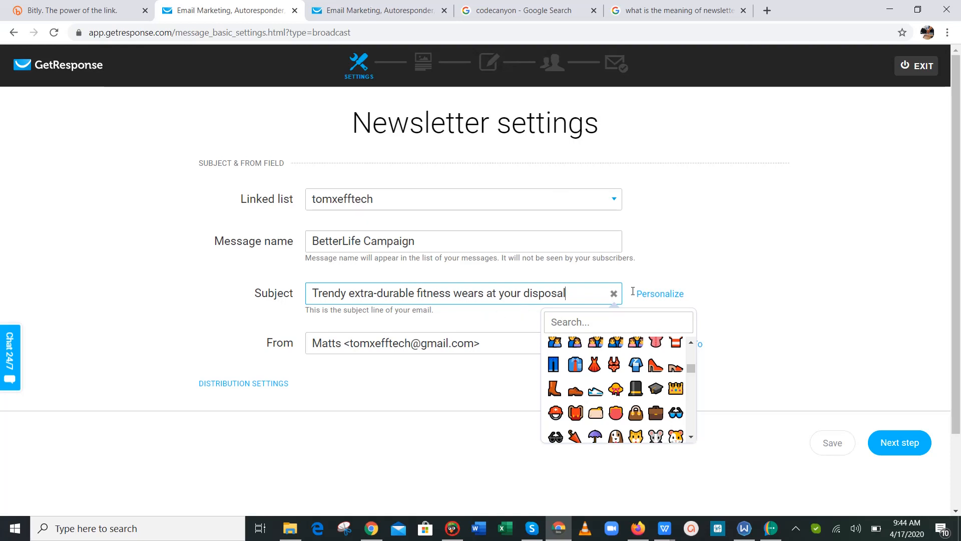
click(720, 261)
Step: Append the [[name]] personalization field to the newsletter's subject and proceed to the template selection
click(662, 294)
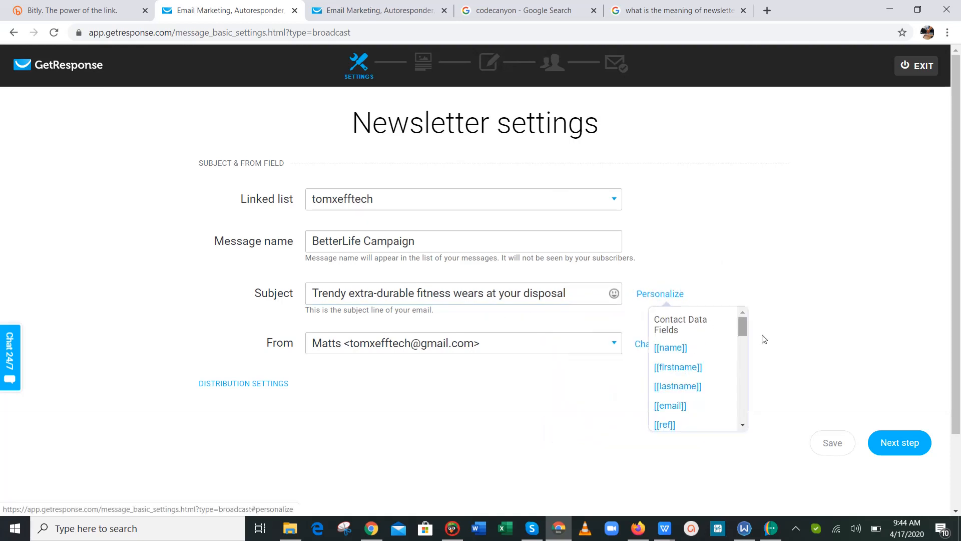
click(761, 336)
click(666, 295)
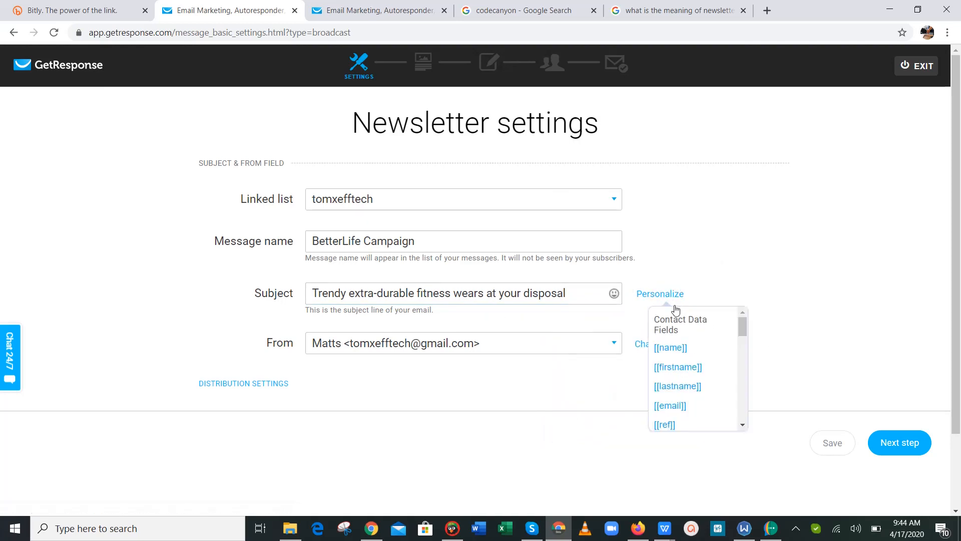
click(671, 347)
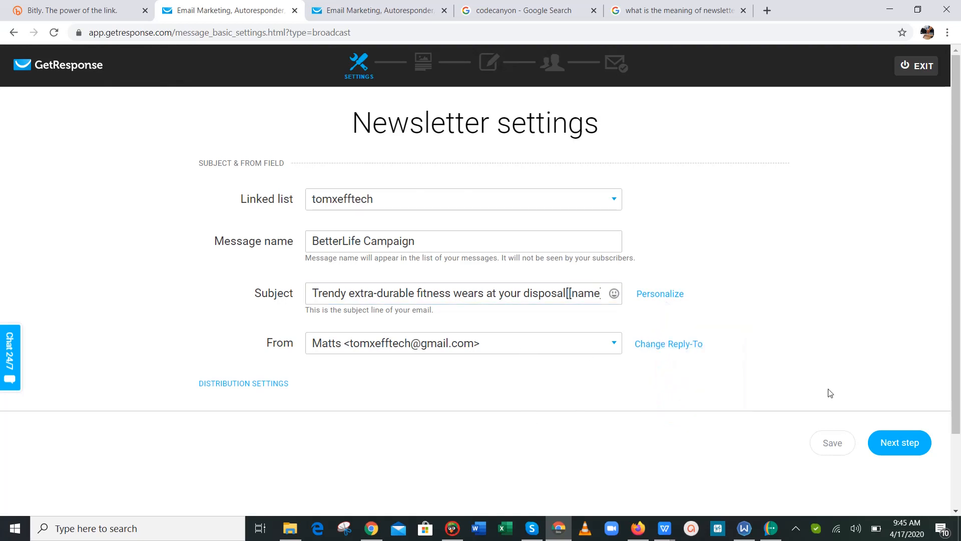
click(899, 444)
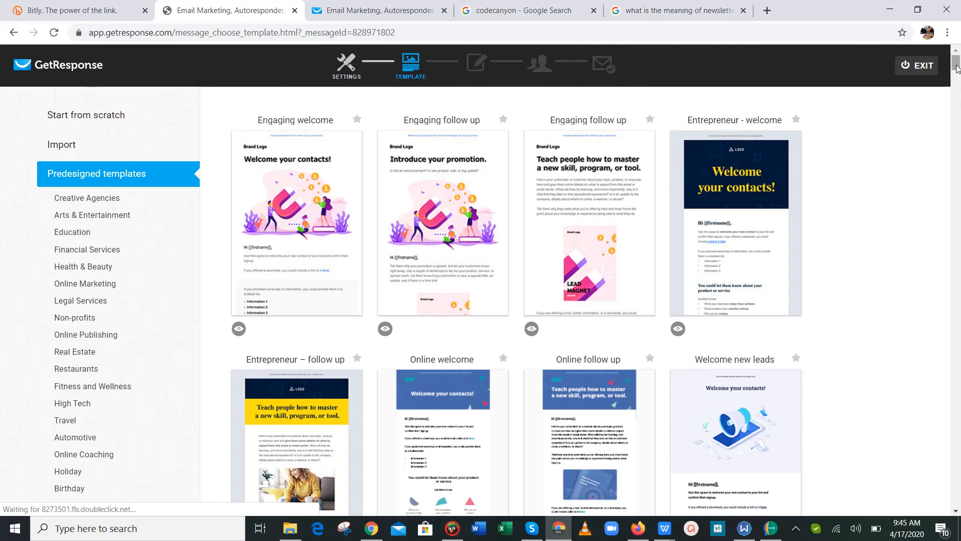
Step: Look through the predesigned newsletter templates and their categories
drag(956, 65, 957, 61)
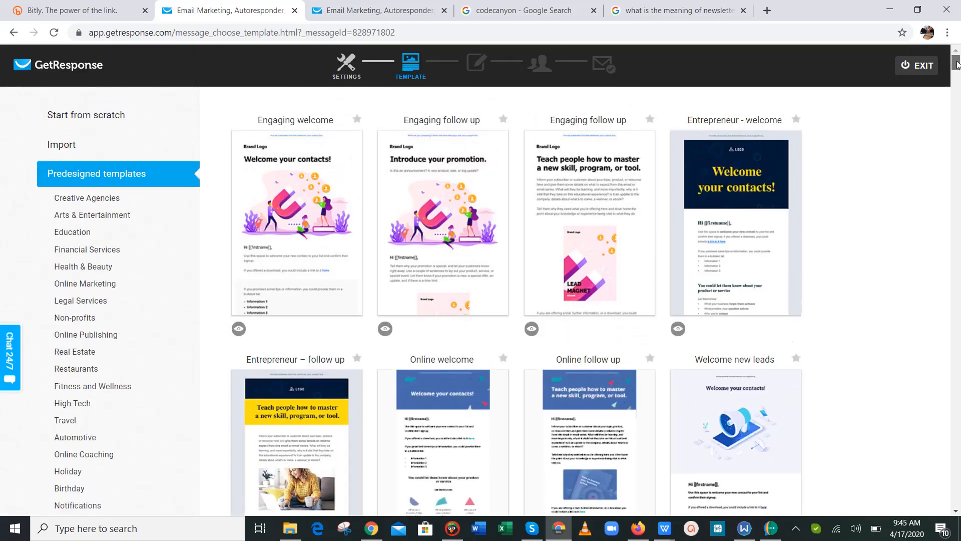
mouse_move(957, 62)
mouse_down()
mouse_move(957, 81)
mouse_move(958, 63)
mouse_up()
mouse_move(957, 62)
mouse_down()
mouse_move(956, 126)
mouse_move(957, 59)
mouse_move(959, 123)
mouse_move(960, 70)
mouse_up()
click(889, 203)
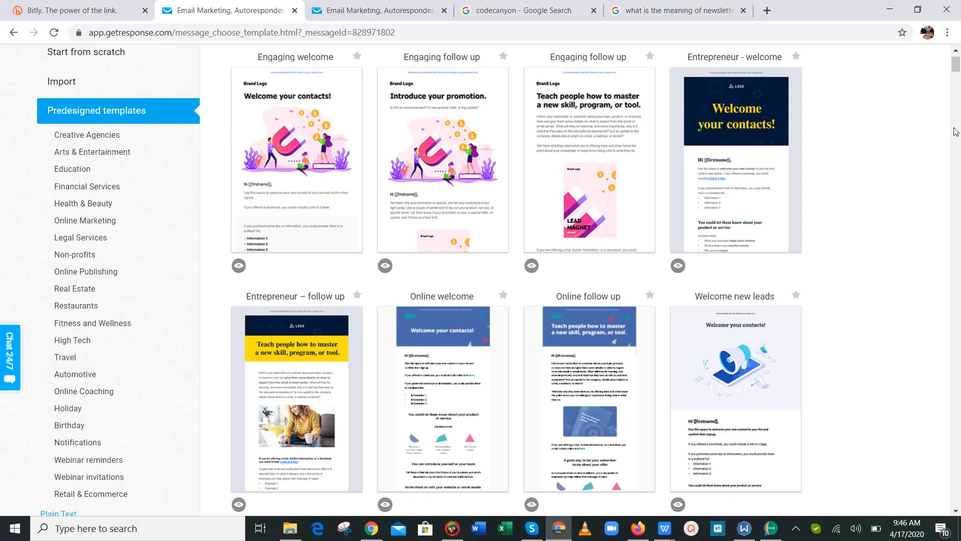
scroll(956, 71, down, 2)
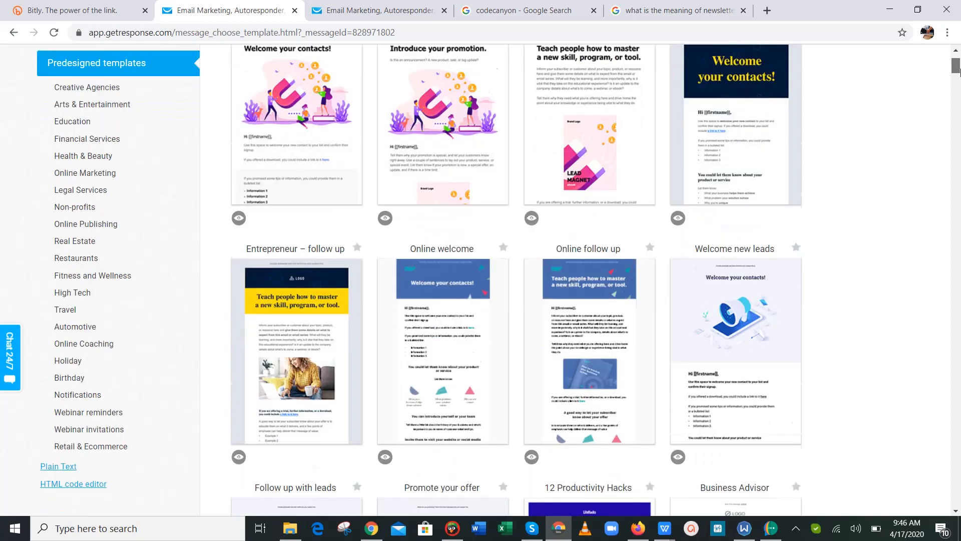
scroll(956, 71, down, 3)
scroll(956, 71, up, 5)
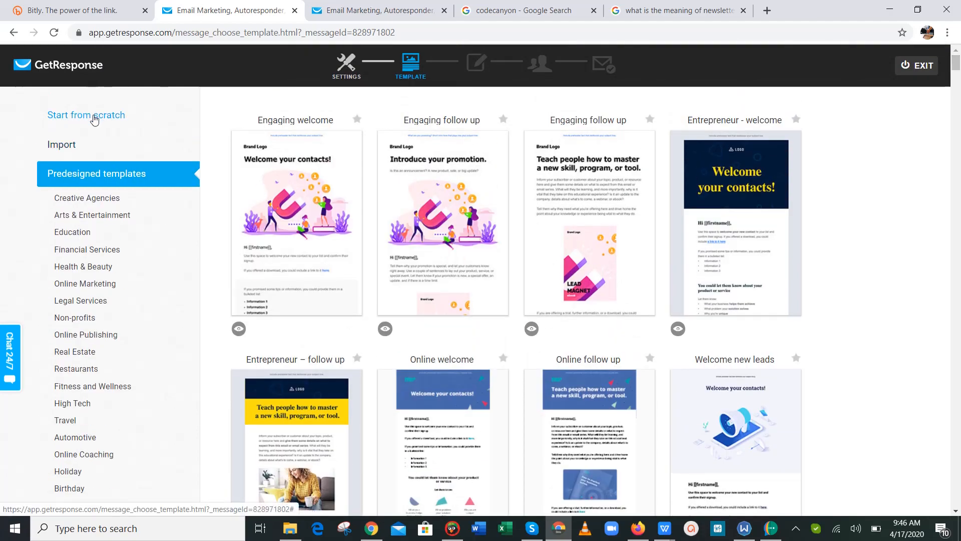
Step: Examine the start-from-scratch layouts, from the one-column templates through to the blank template
click(94, 118)
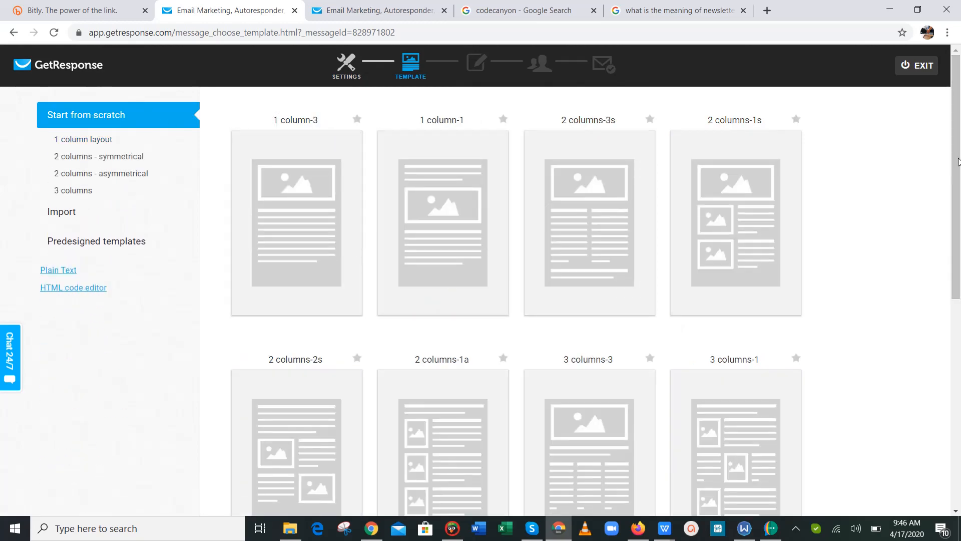
mouse_move(952, 167)
mouse_down()
mouse_move(953, 218)
mouse_move(953, 182)
mouse_up()
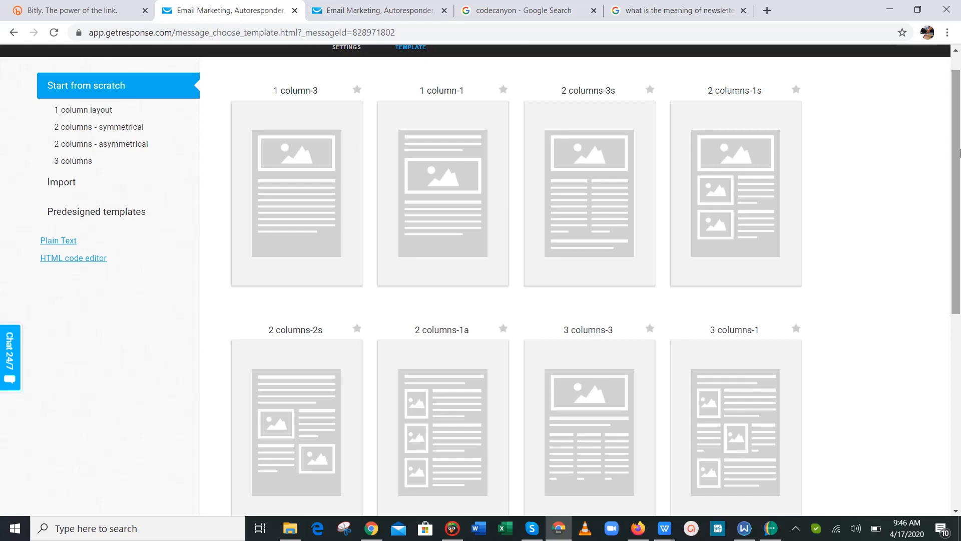
scroll(960, 152, down, 3)
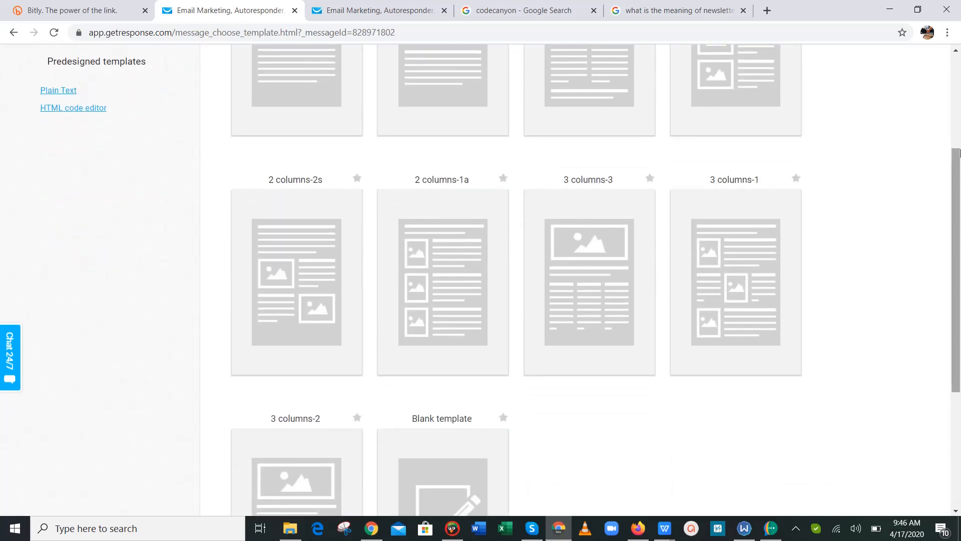
scroll(959, 152, down, 4)
scroll(960, 153, up, 8)
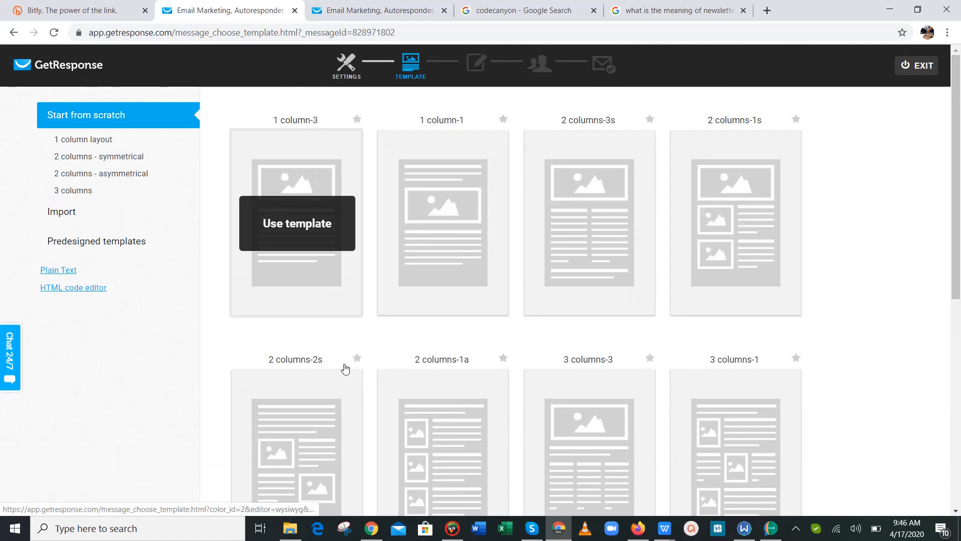
mouse_move(287, 215)
mouse_move(431, 180)
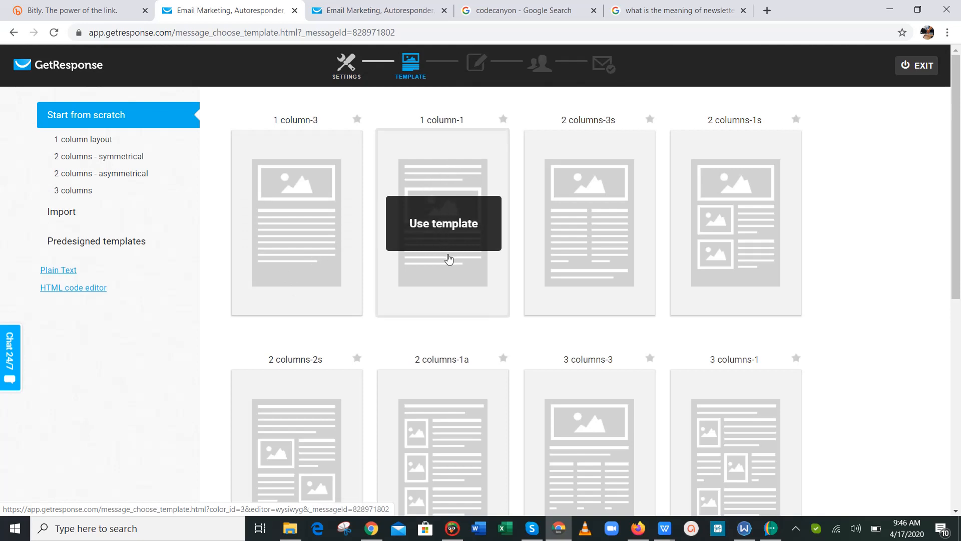
mouse_move(594, 188)
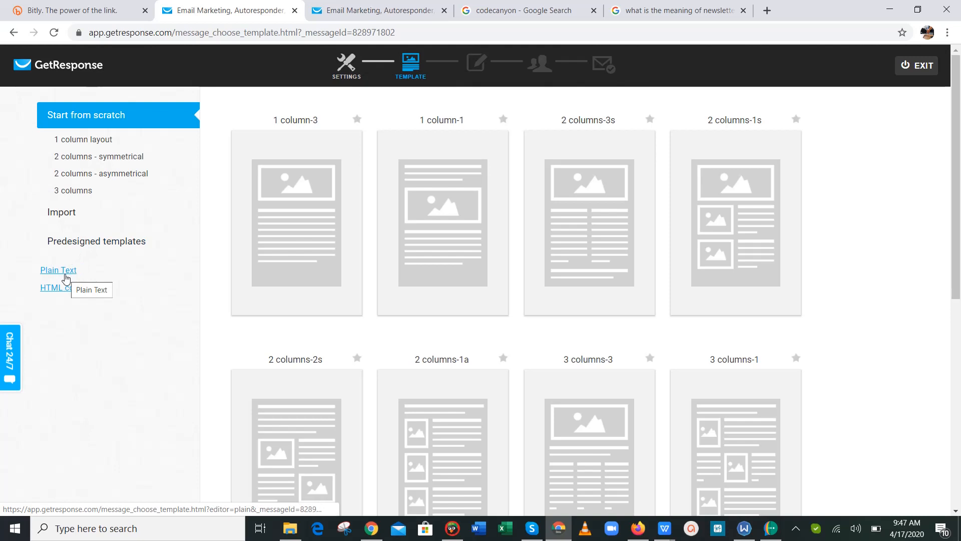
Step: View the plain-text message editor and return to the template selection
click(66, 277)
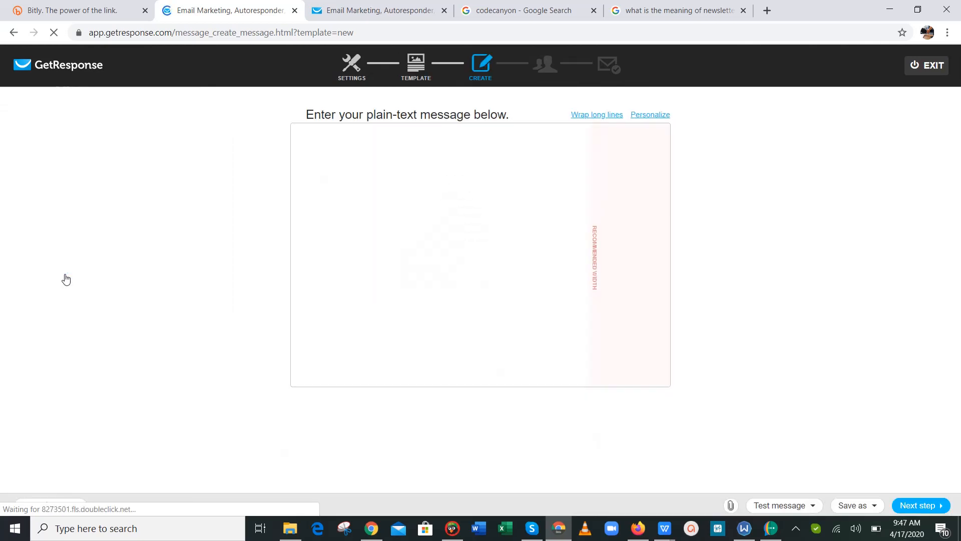
click(334, 221)
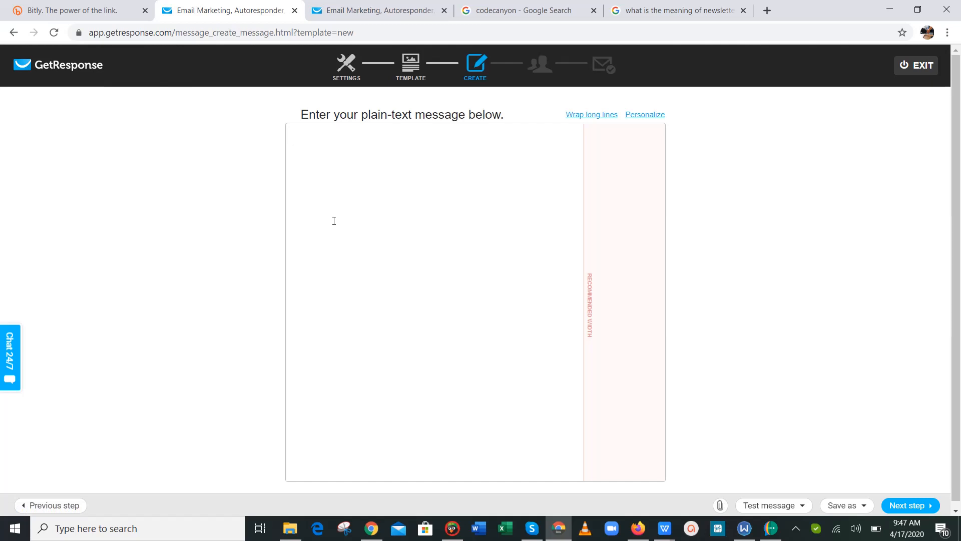
click(12, 33)
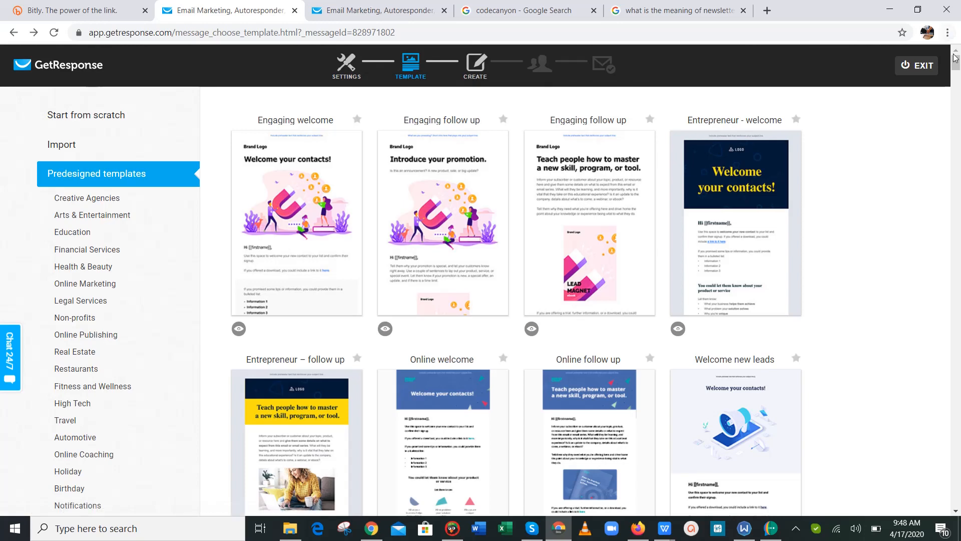
Step: Start the message from the Stay Fit Gym template in the Fitness and Wellness category, checking the Better Life Fitness store page for reference
drag(957, 63, 957, 70)
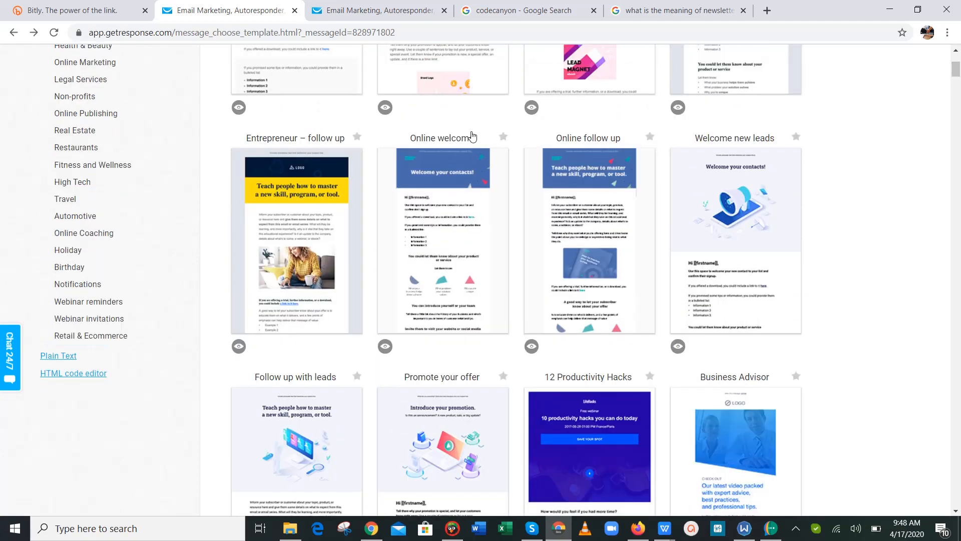
click(105, 164)
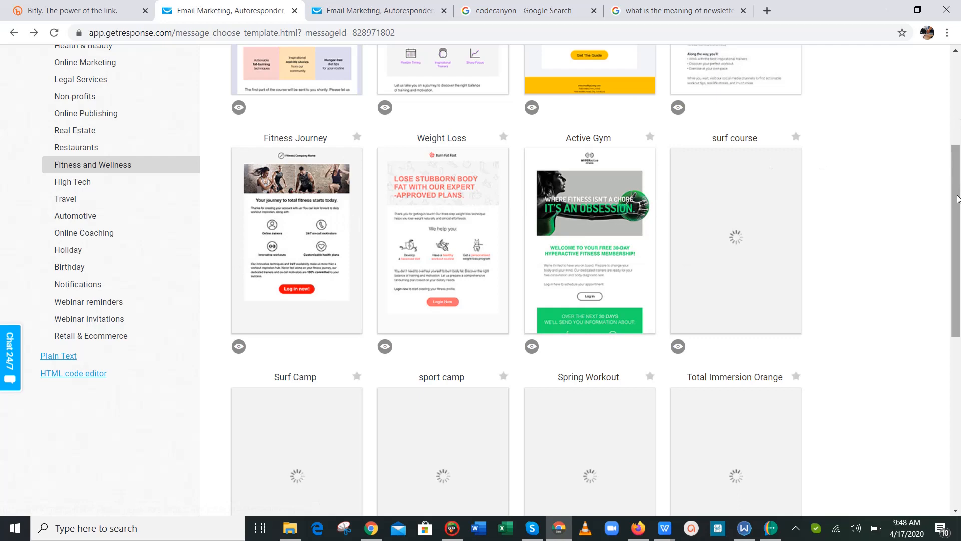
scroll(958, 150, up, 5)
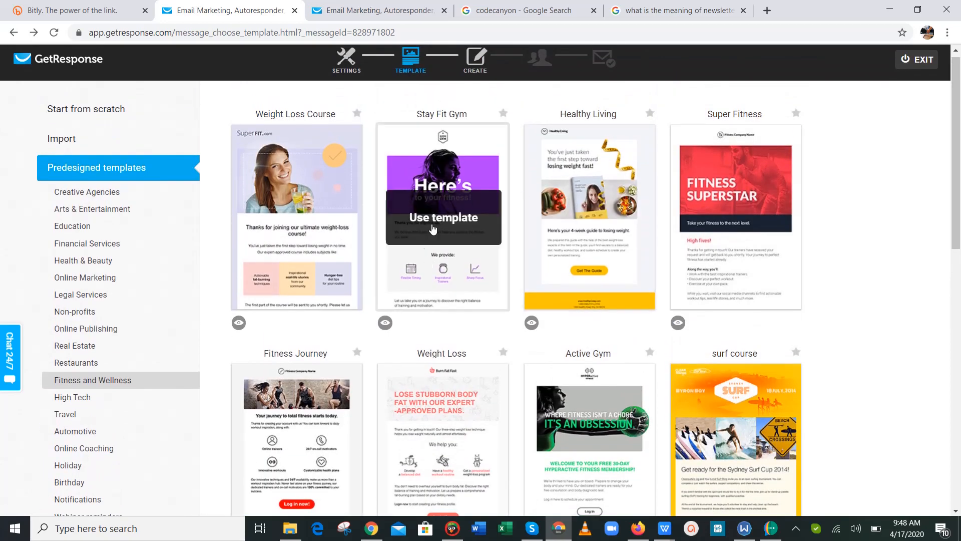
click(373, 531)
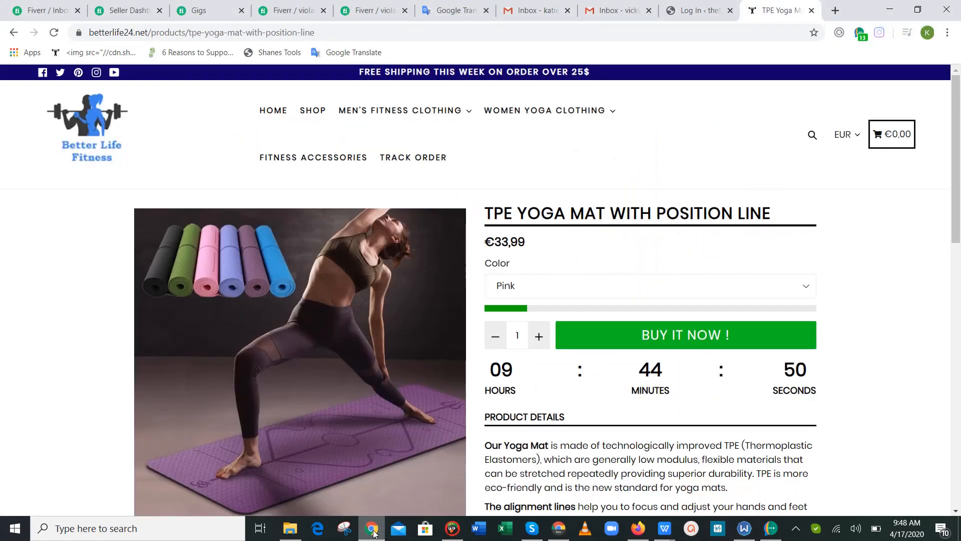
click(373, 532)
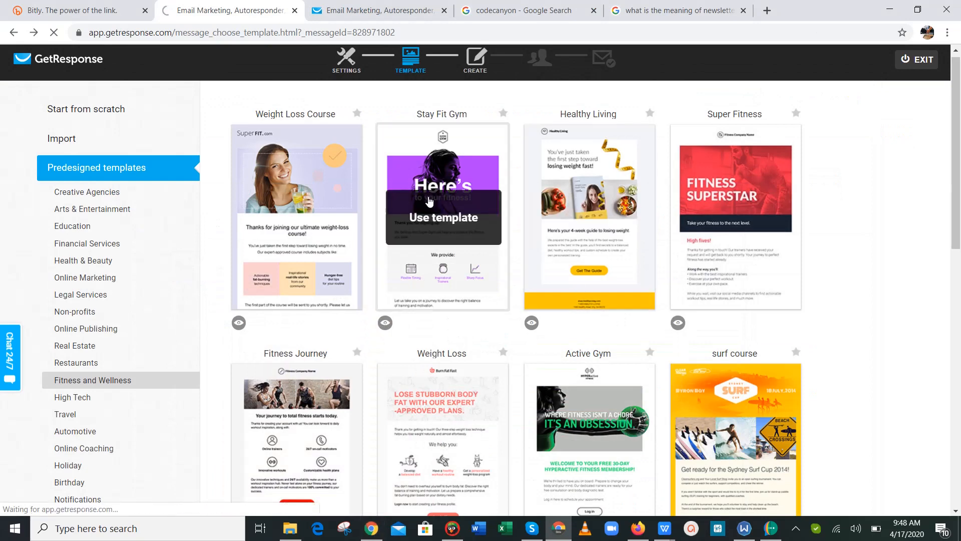
click(429, 200)
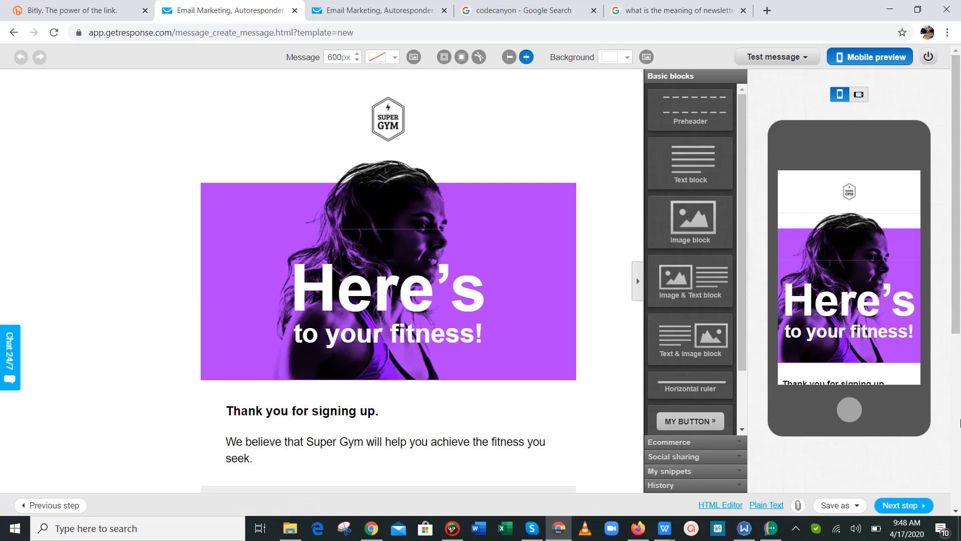
right_click(959, 267)
right_click(639, 207)
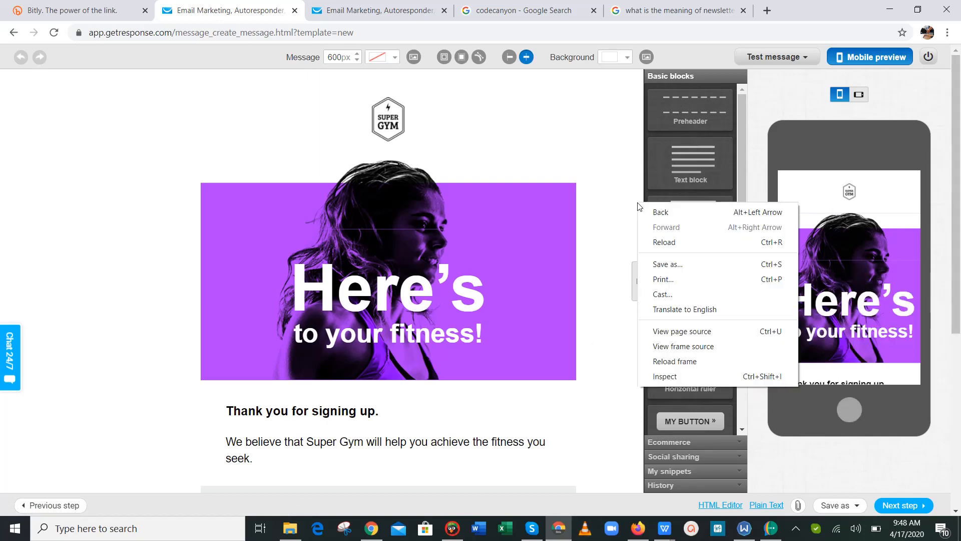
right_click(960, 233)
right_click(959, 261)
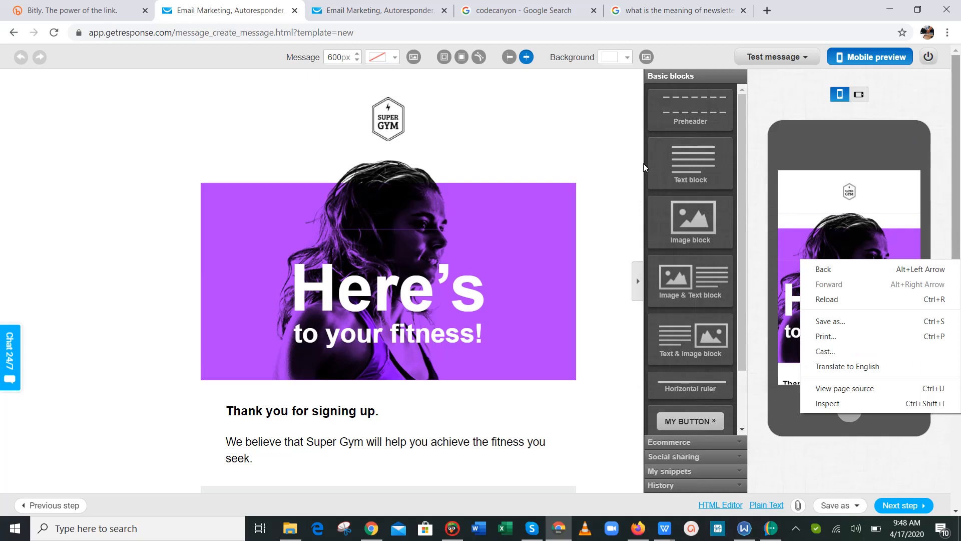
click(603, 153)
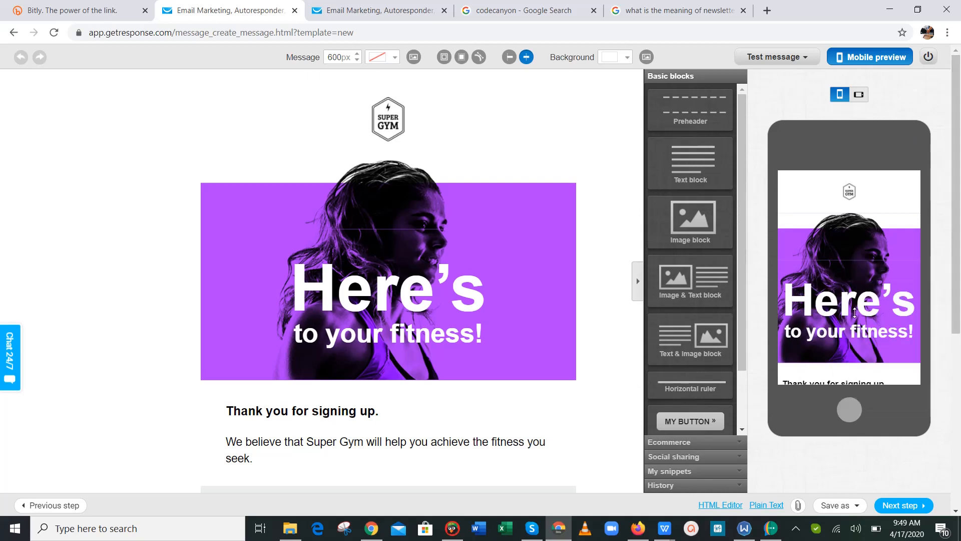
Step: Examine the Stay Fit Gym message in the phone preview from its header down to the sign-in button and back
scroll(855, 312, down, 6)
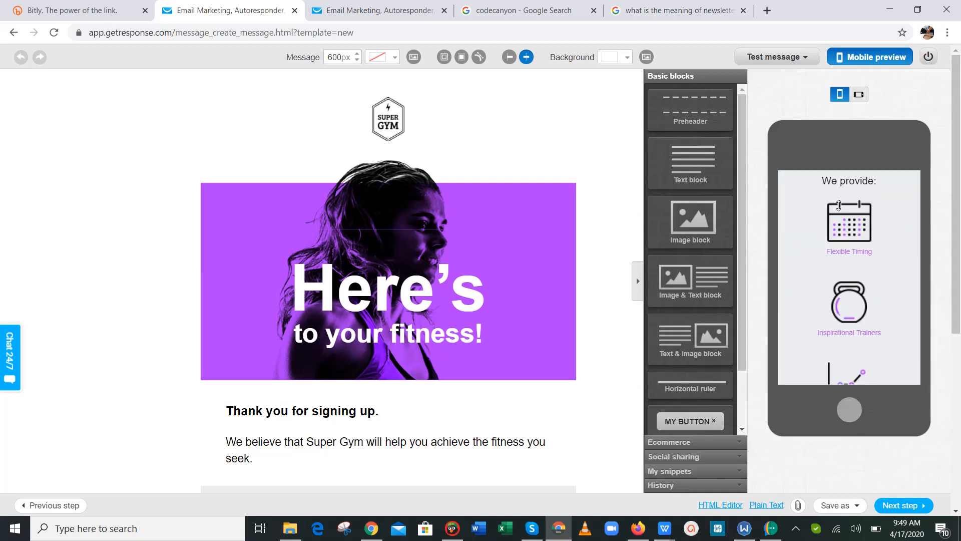
scroll(853, 313, down, 4)
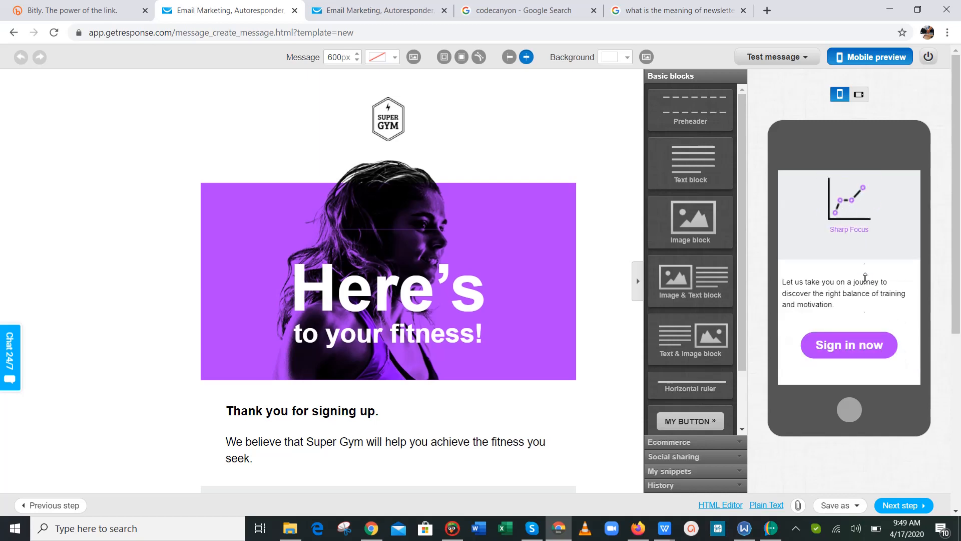
drag(865, 244, 865, 410)
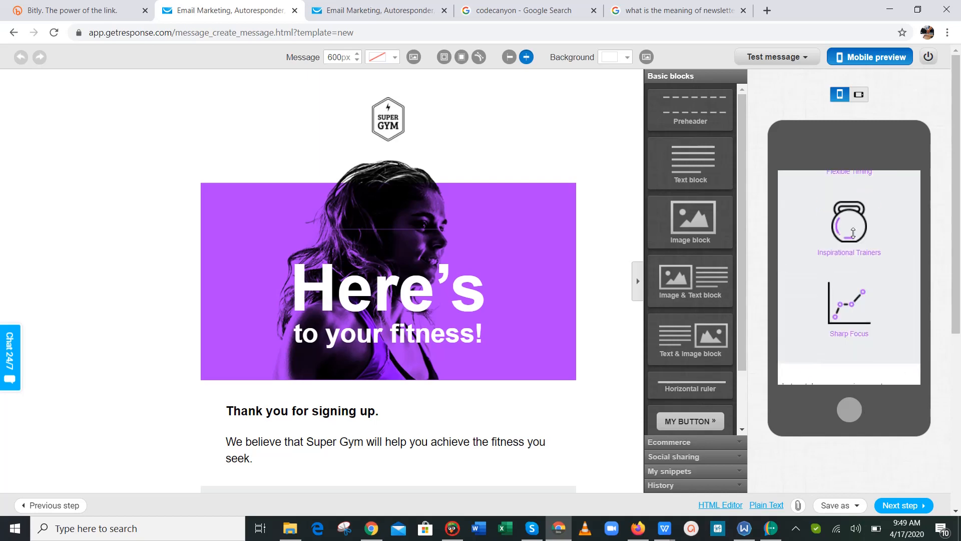
drag(854, 234, 858, 399)
drag(852, 328, 854, 395)
drag(843, 243, 855, 385)
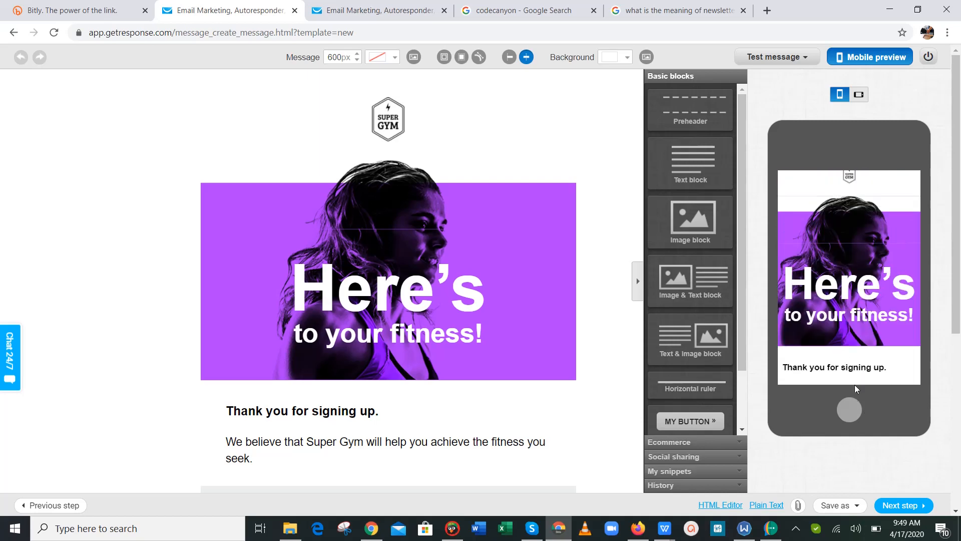
drag(845, 246, 846, 262)
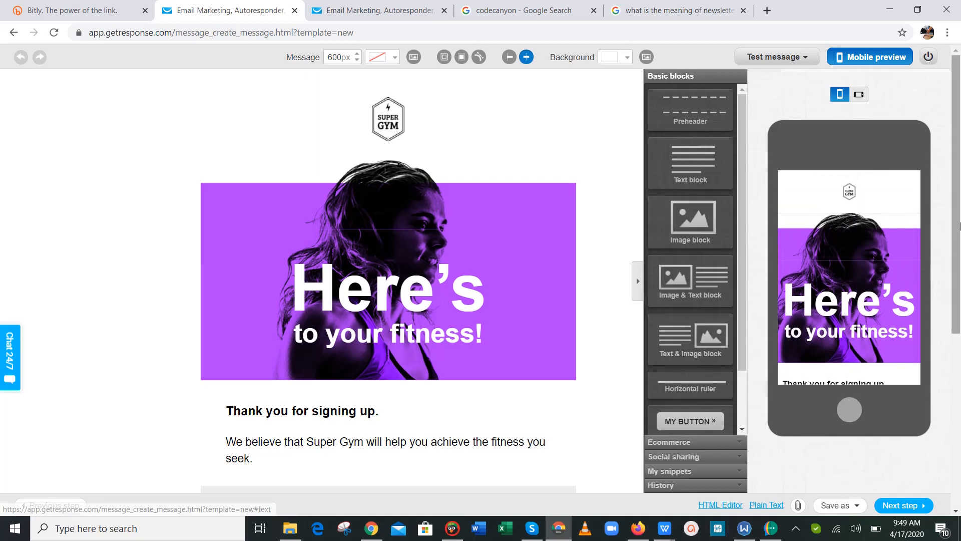
Step: Replace the Super Gym logo at the head of the message with the bt logo image from My files
scroll(960, 342, down, 1)
mouse_move(960, 342)
mouse_down()
mouse_move(960, 510)
mouse_move(960, 331)
mouse_up()
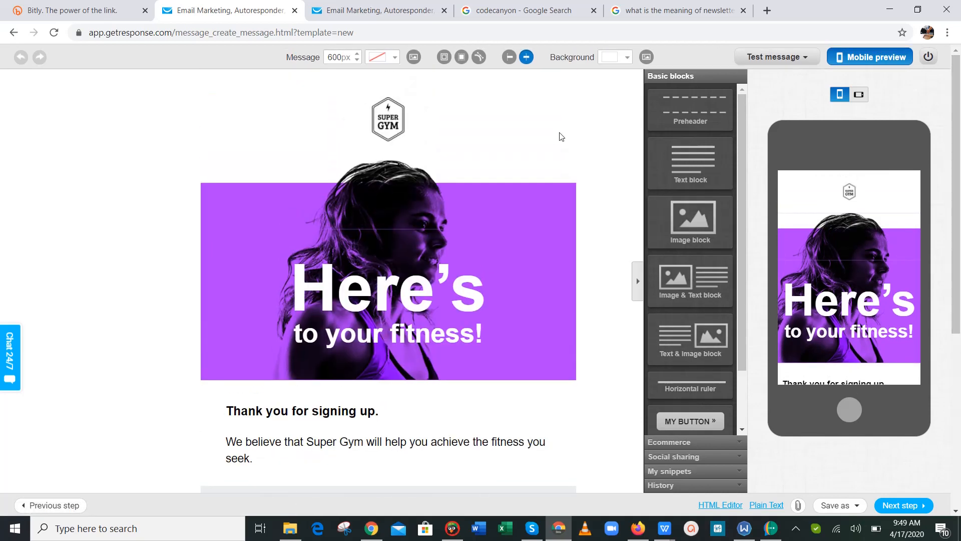
click(399, 127)
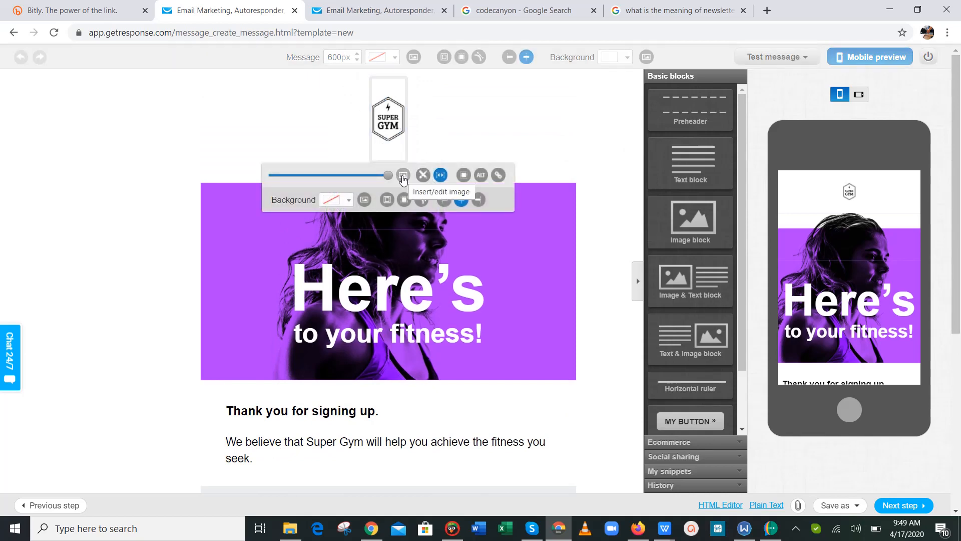
click(468, 126)
click(387, 115)
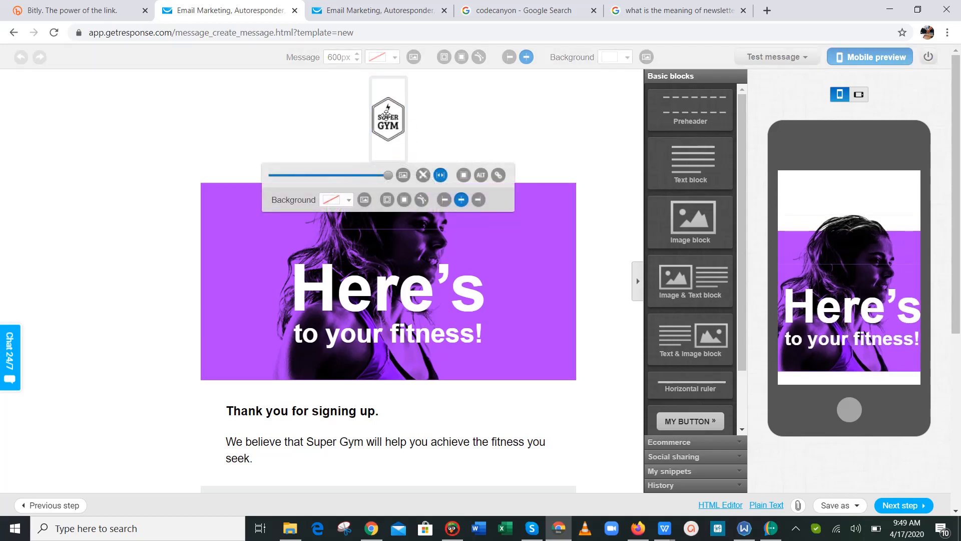
click(486, 128)
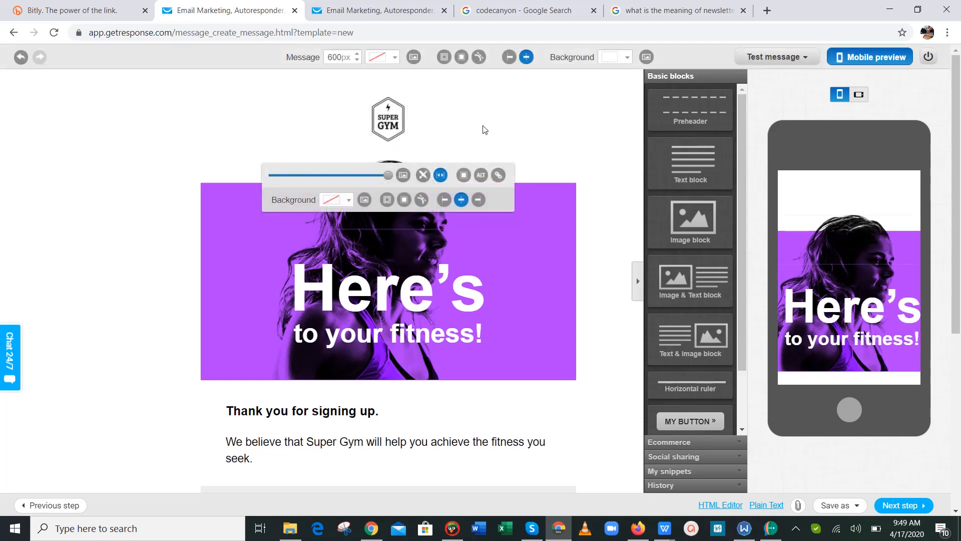
click(386, 133)
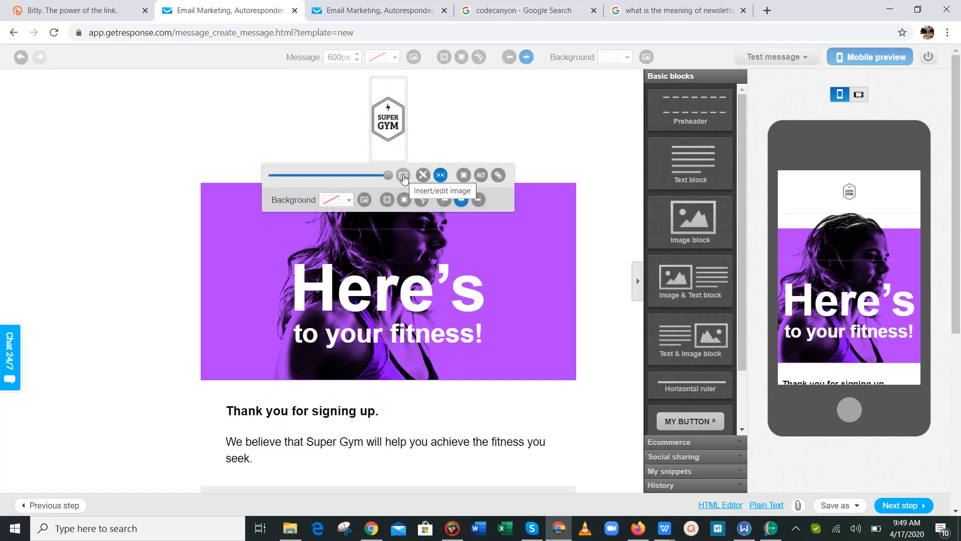
click(403, 175)
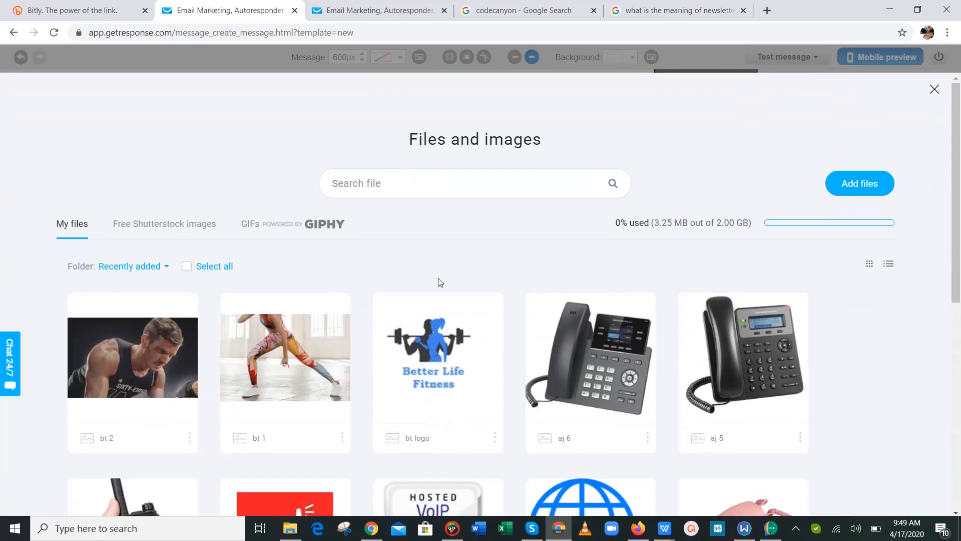
drag(960, 259, 959, 311)
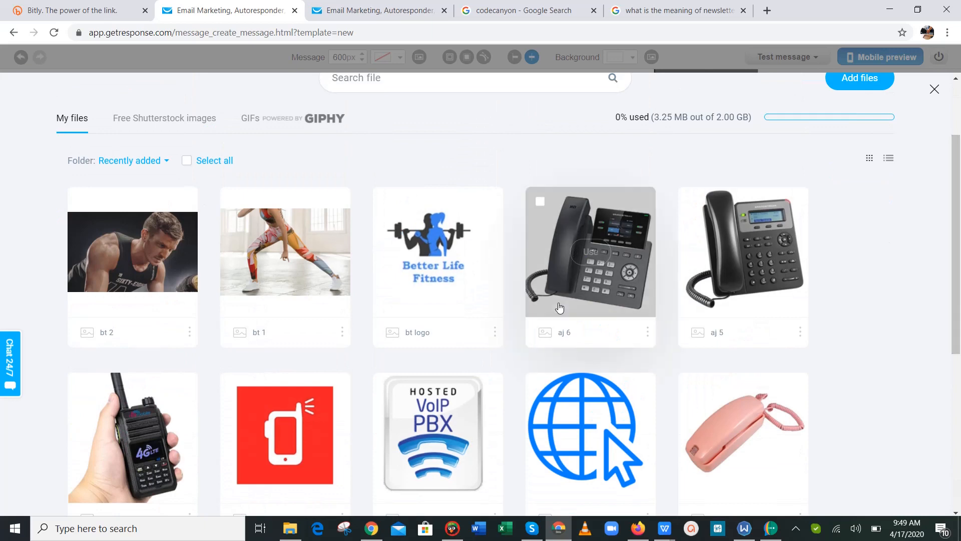
click(417, 279)
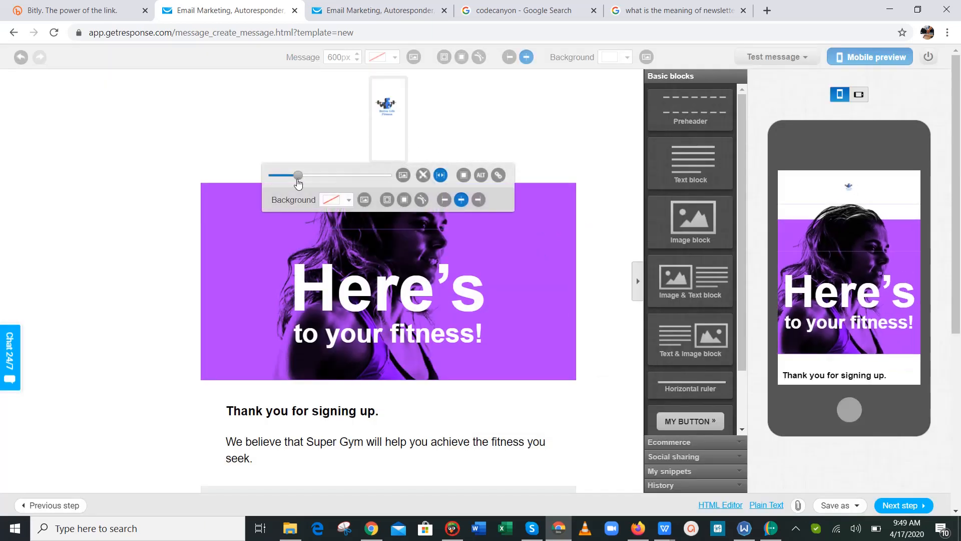
Step: Enlarge the Better Life Fitness logo and widen its block to about 74 px so the whole logo fits
drag(298, 182, 312, 182)
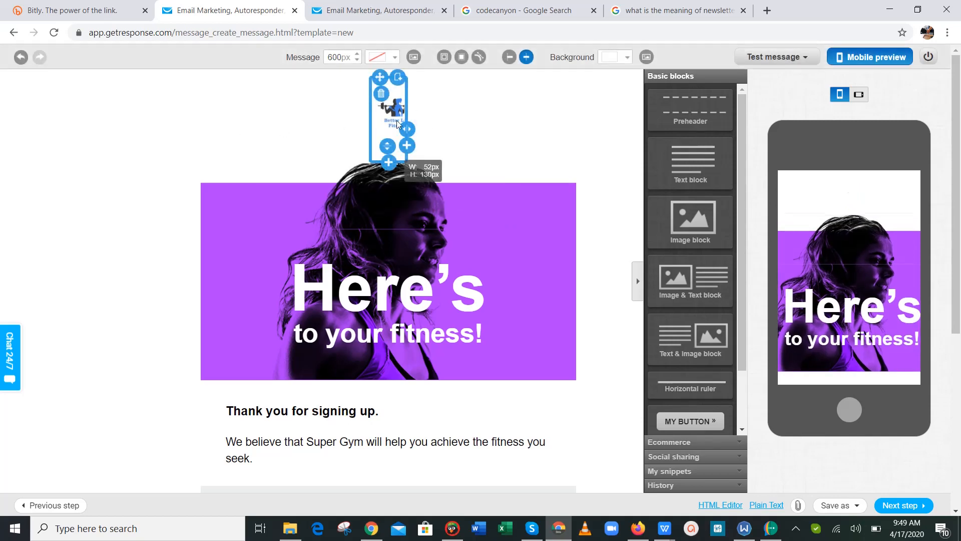
mouse_move(407, 128)
mouse_down()
mouse_move(450, 128)
mouse_move(415, 129)
mouse_up()
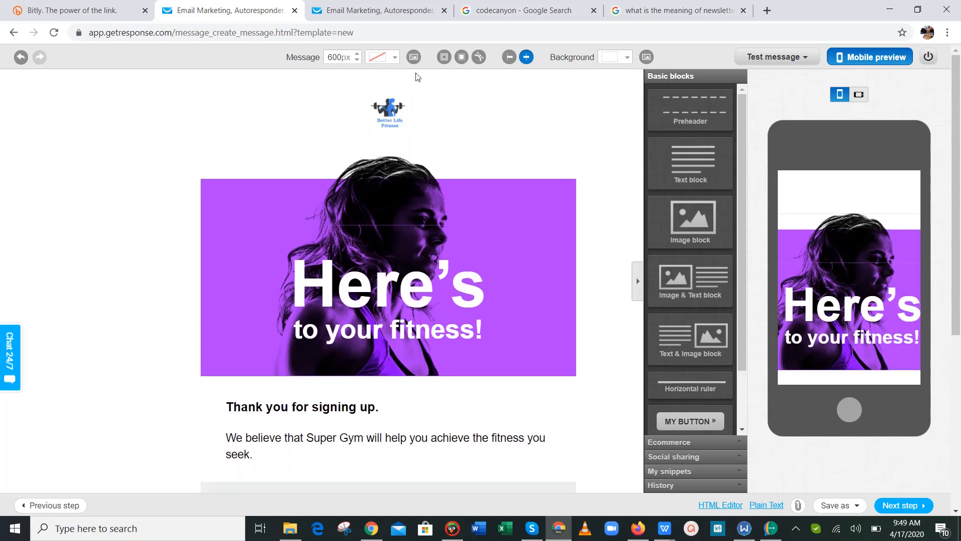
drag(414, 127, 415, 128)
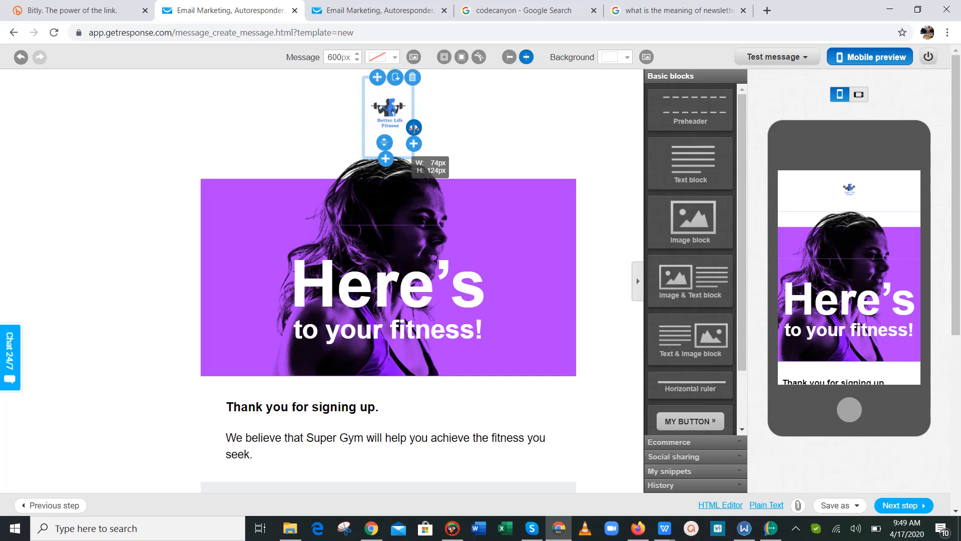
click(386, 129)
drag(316, 176, 321, 177)
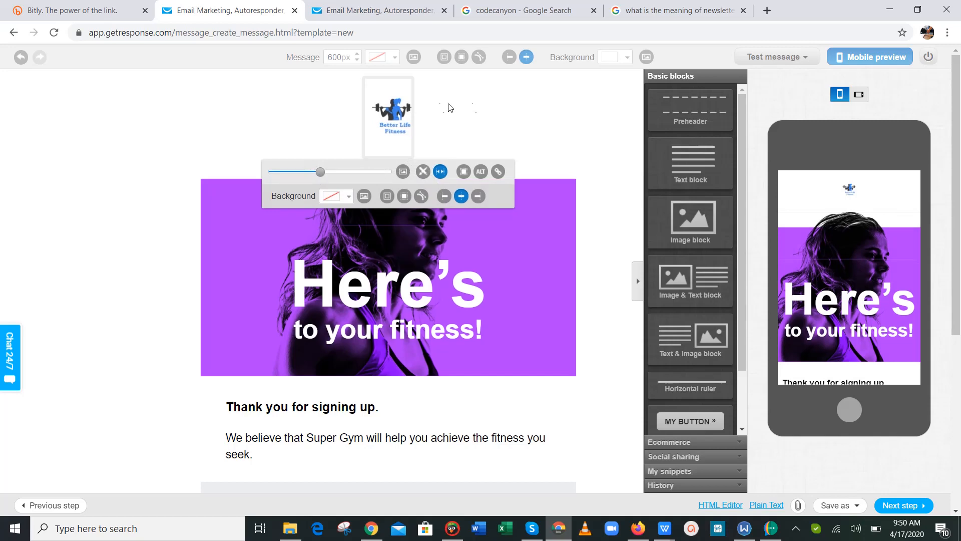
click(485, 119)
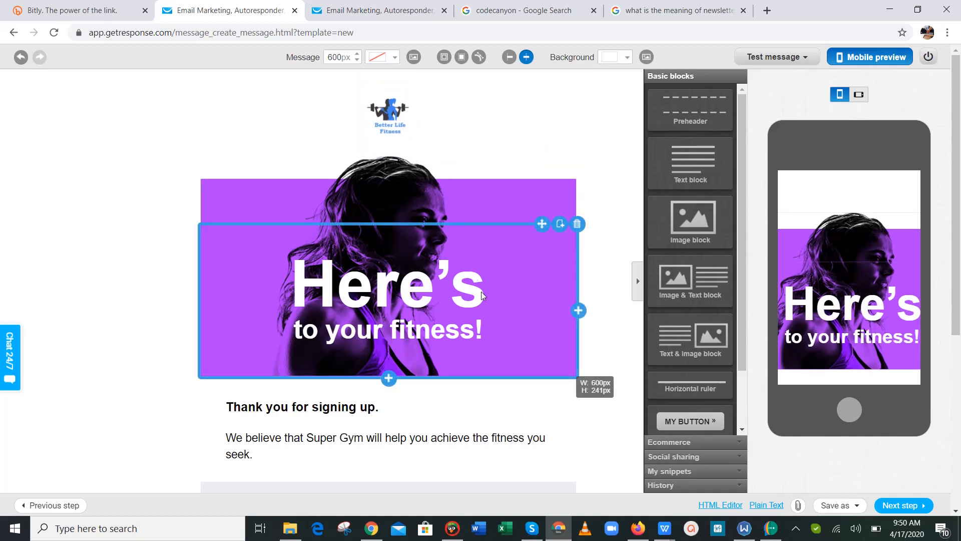
Step: Examine how the purple banner is split into an upper block and the "Here's to your fitness!" text block
click(475, 170)
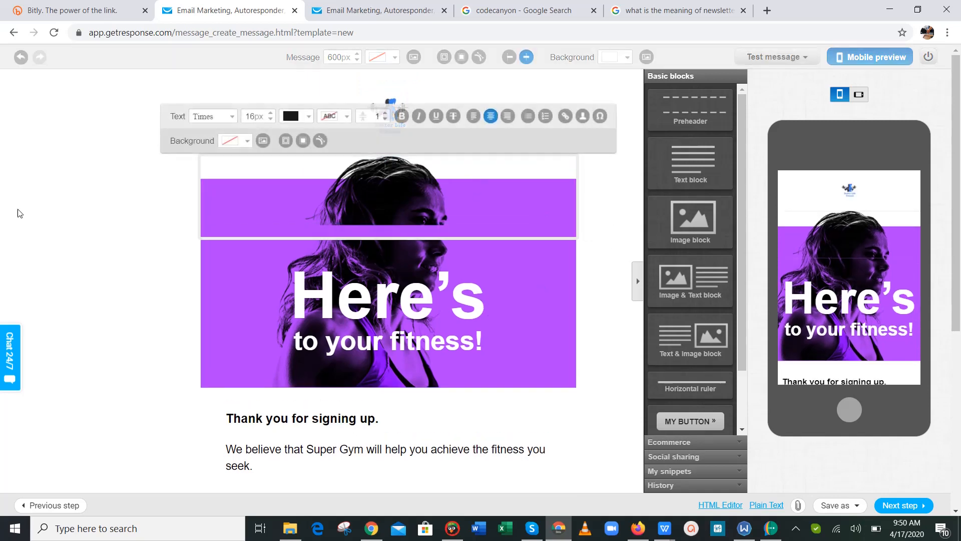
click(11, 215)
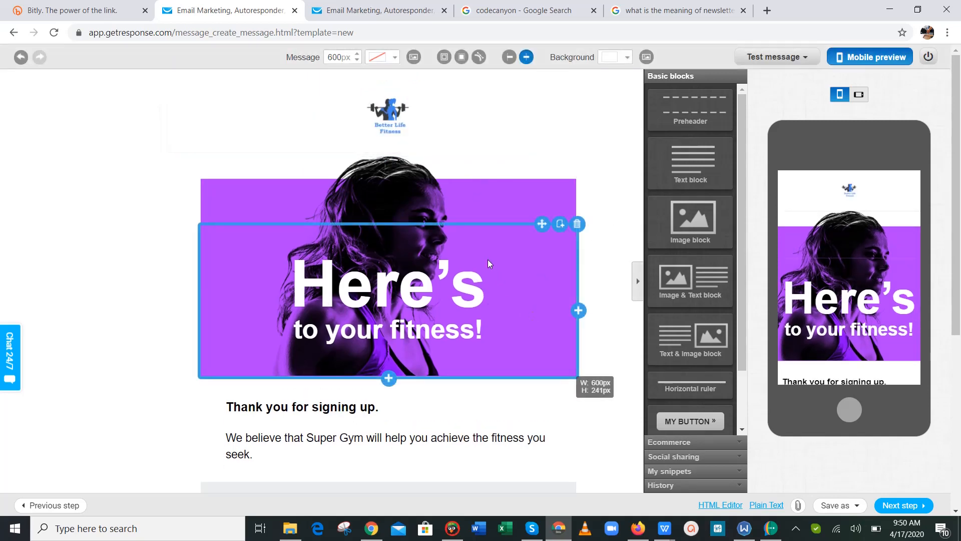
click(482, 204)
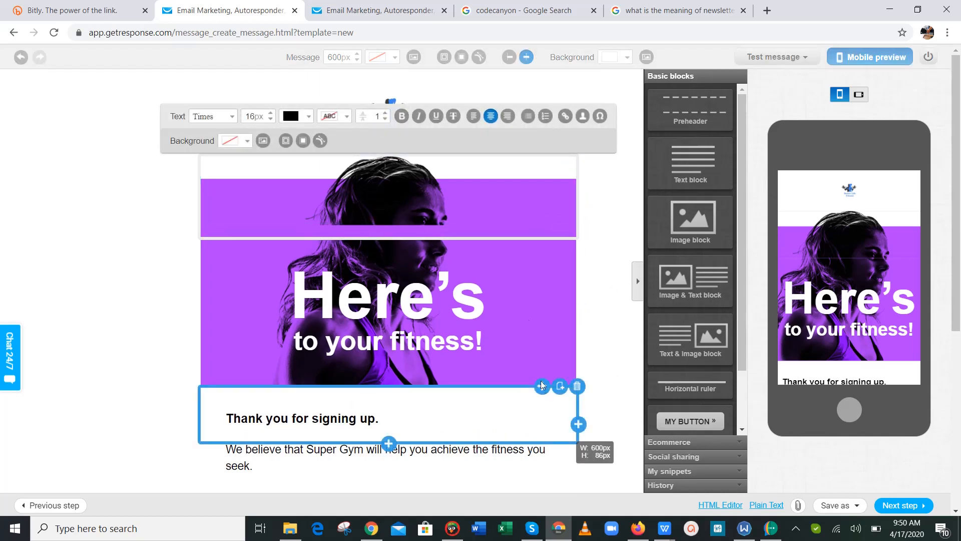
click(521, 279)
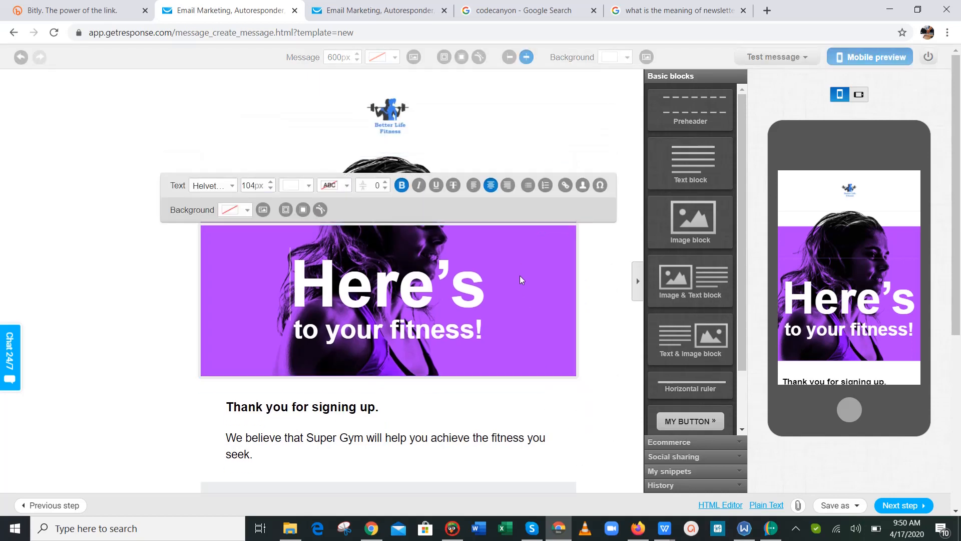
click(617, 295)
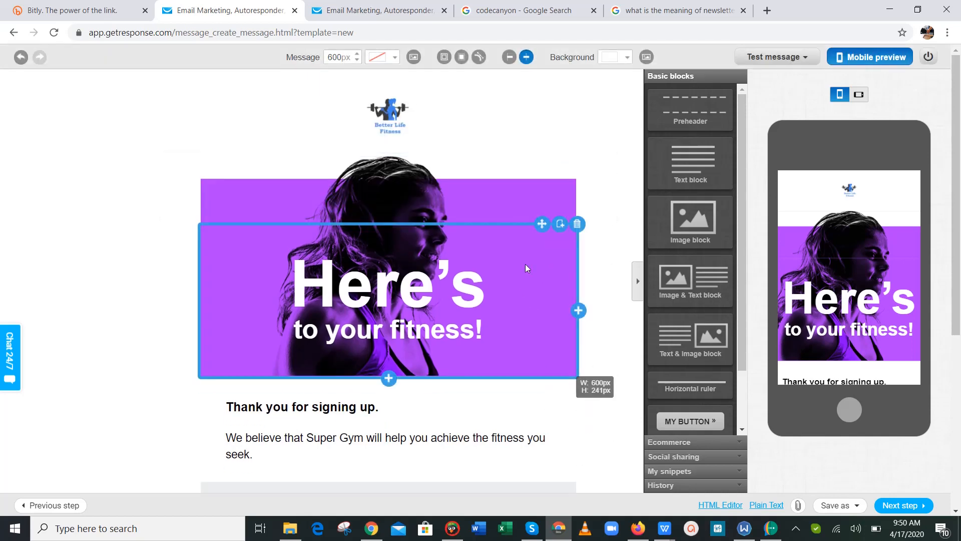
click(525, 206)
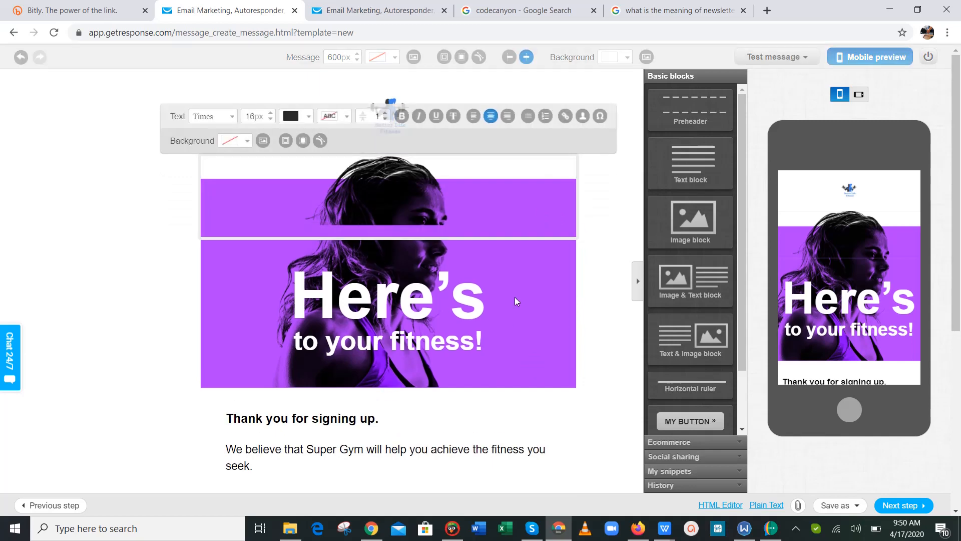
click(517, 319)
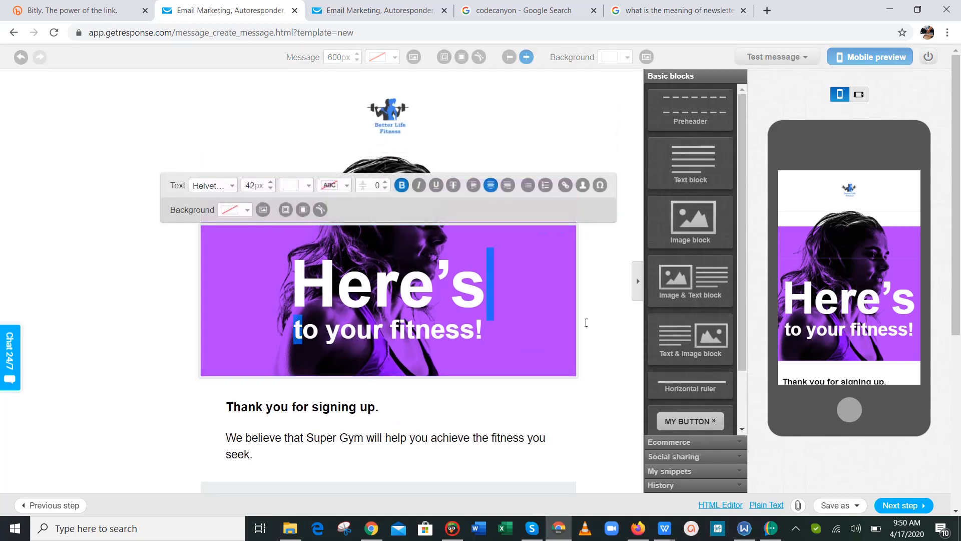
click(606, 332)
click(530, 318)
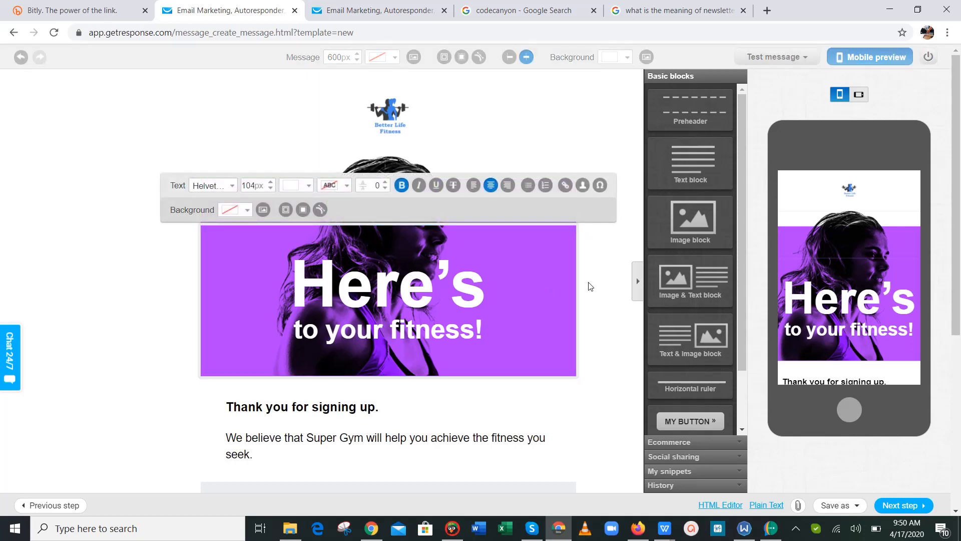
click(599, 289)
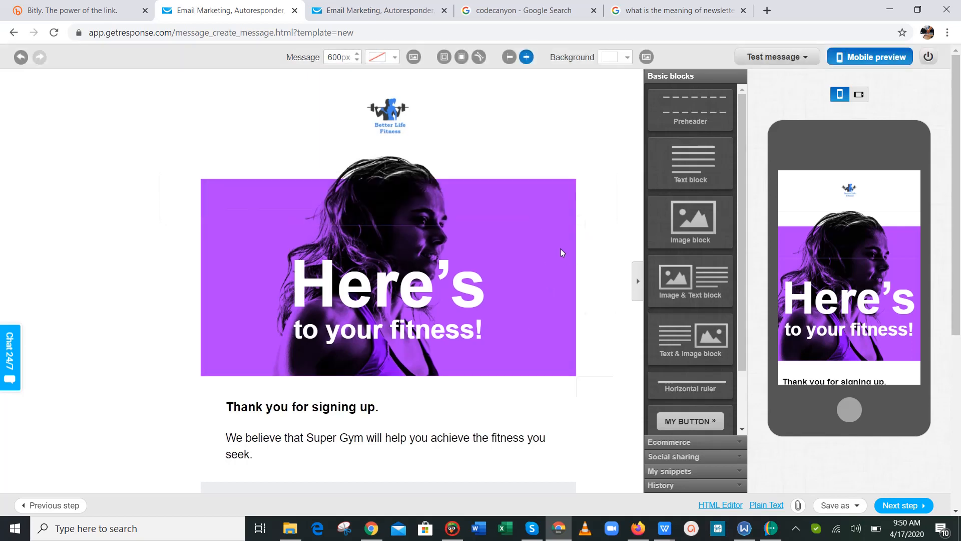
click(528, 201)
click(532, 288)
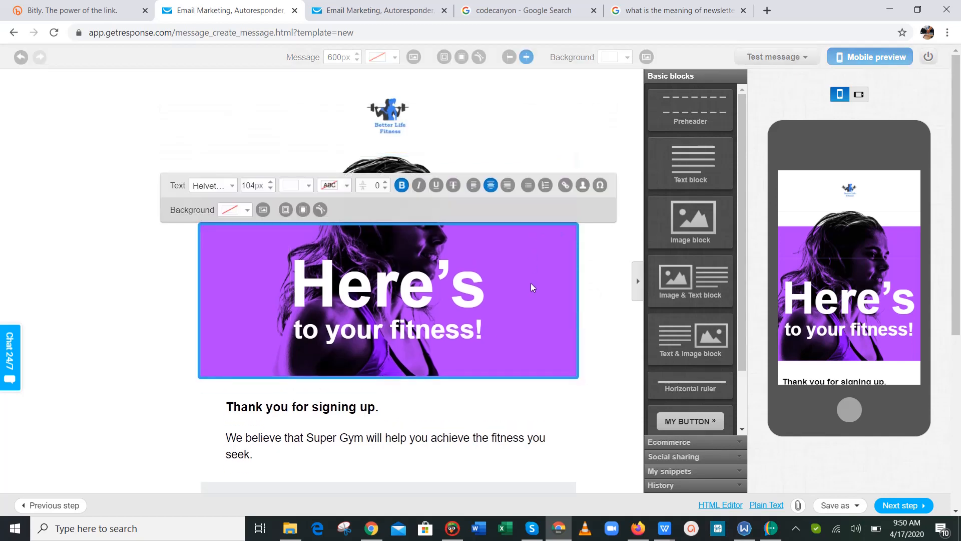
Step: Remove both purple banner blocks between the logo and the "Thank you for signing up." heading
click(586, 279)
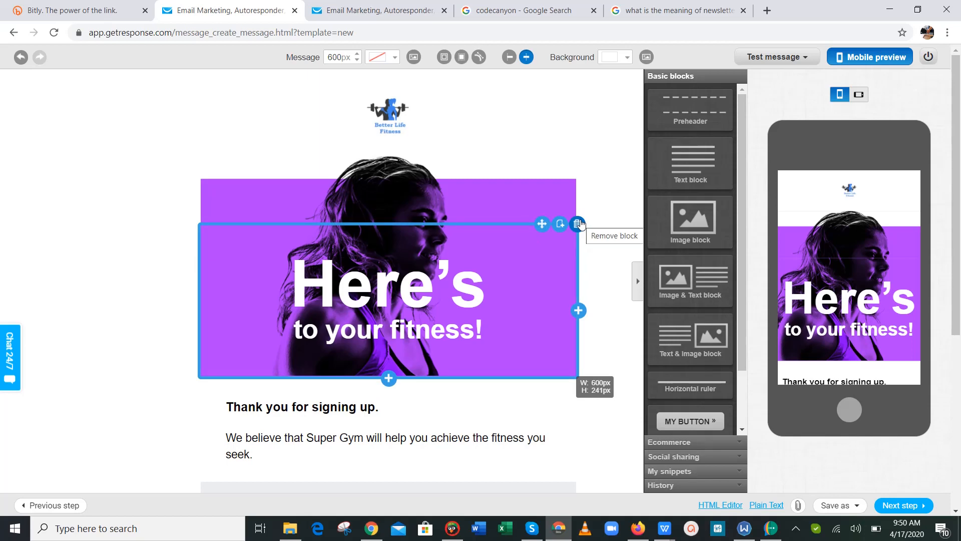
click(578, 224)
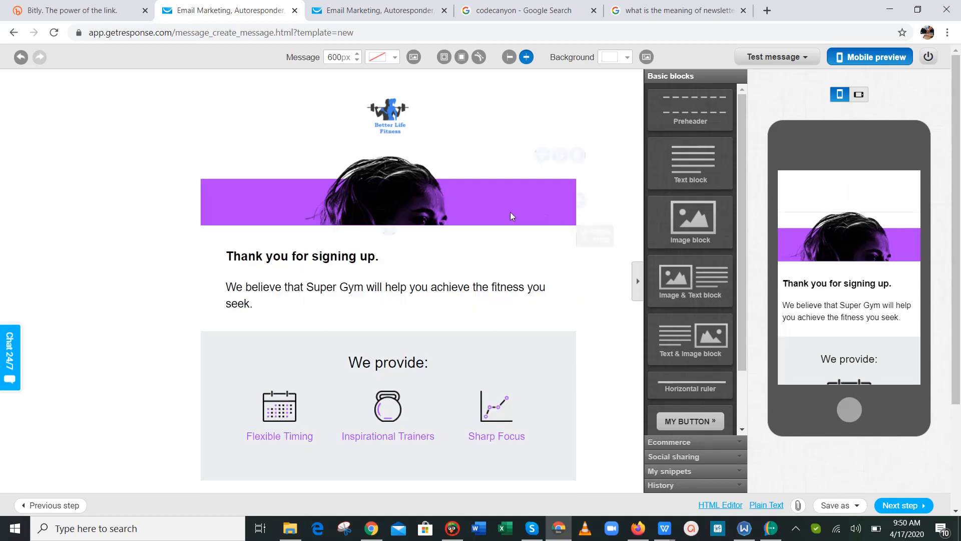
click(578, 156)
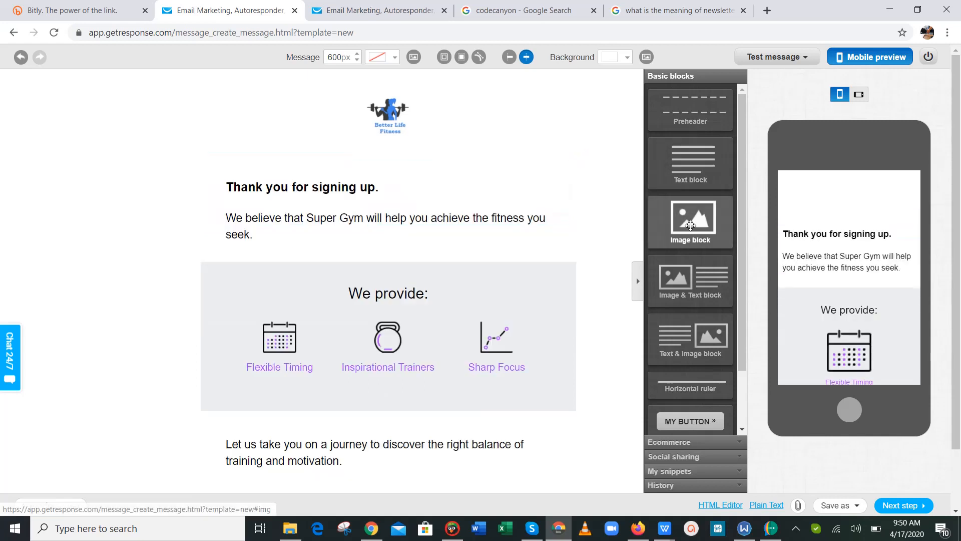
Step: Add an image block below the logo, filled with aj 5.PNG uploaded from the Desktop to the Main folder
drag(690, 229, 393, 200)
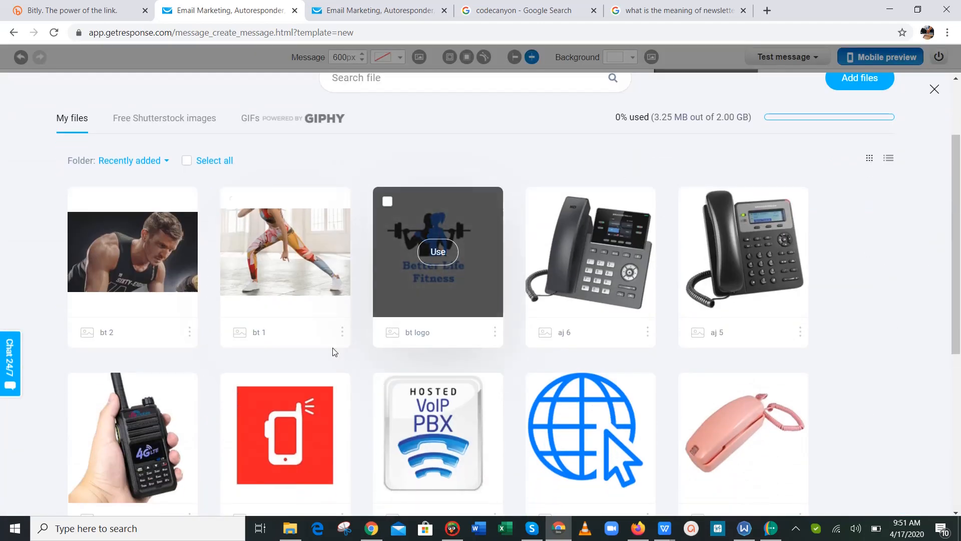
click(858, 79)
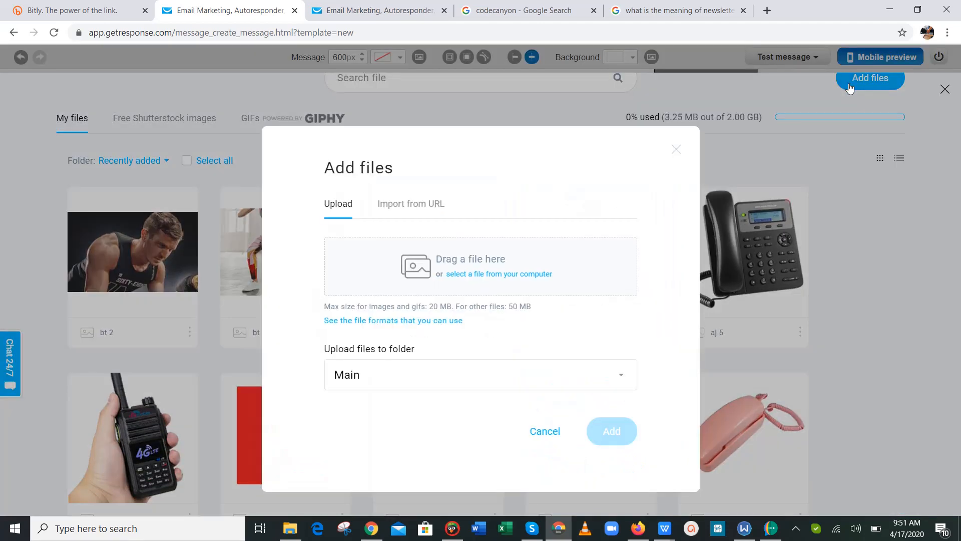
click(521, 274)
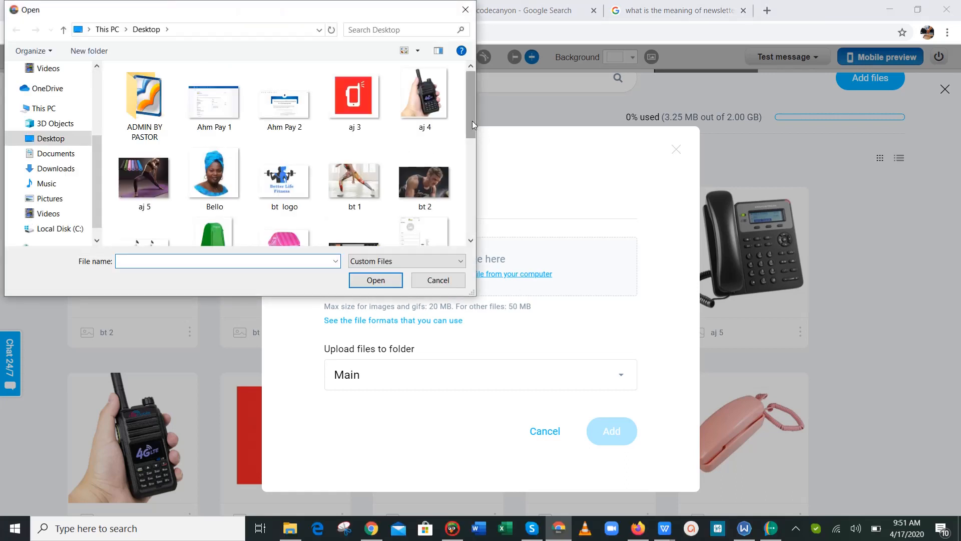
drag(470, 154, 463, 123)
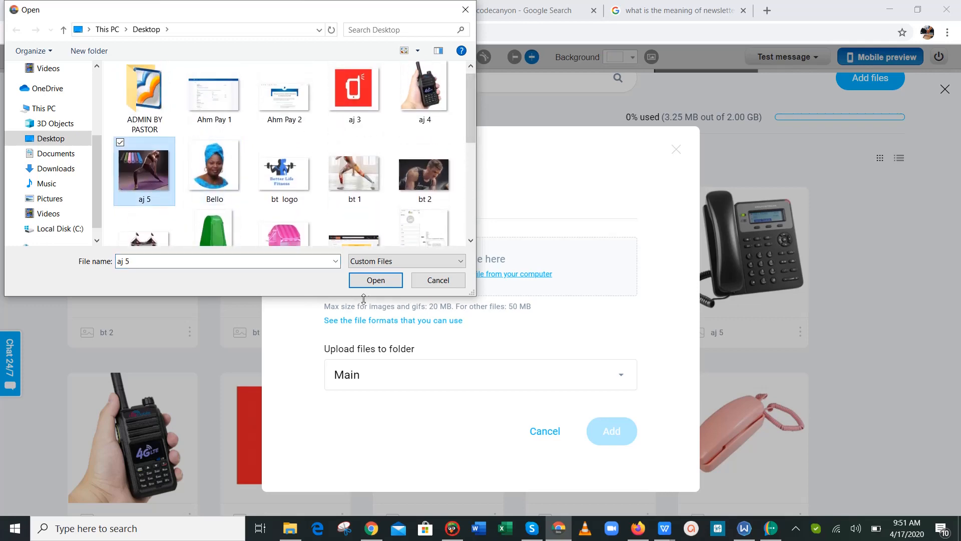
click(365, 283)
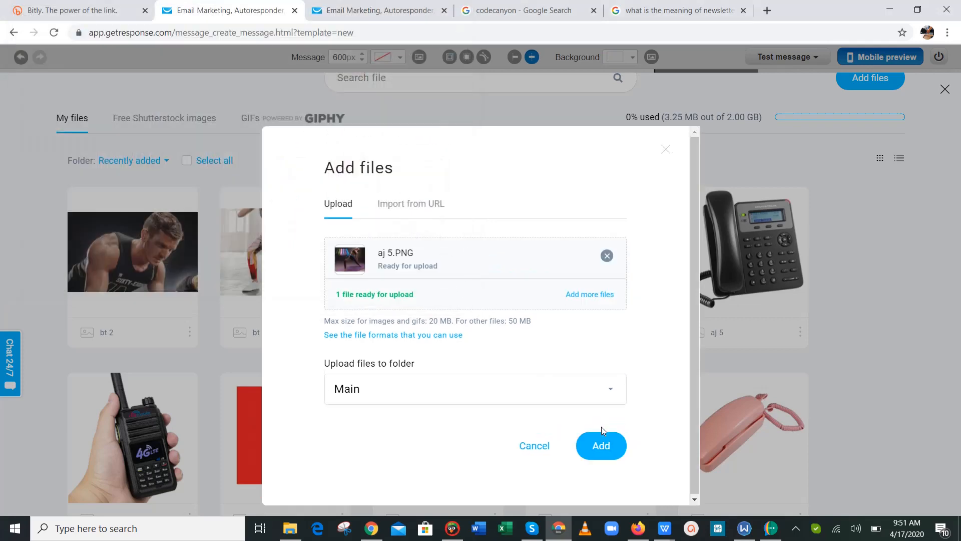
click(607, 443)
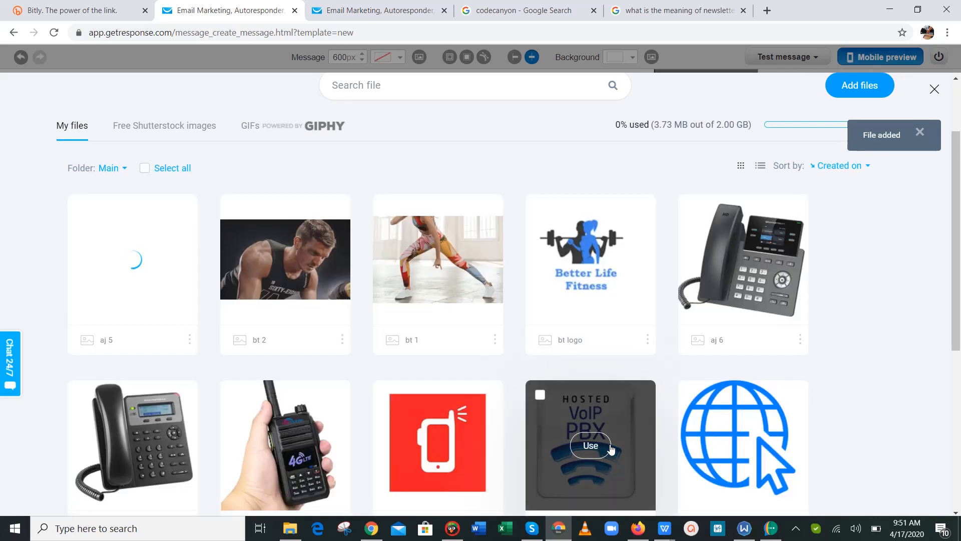
mouse_move(125, 266)
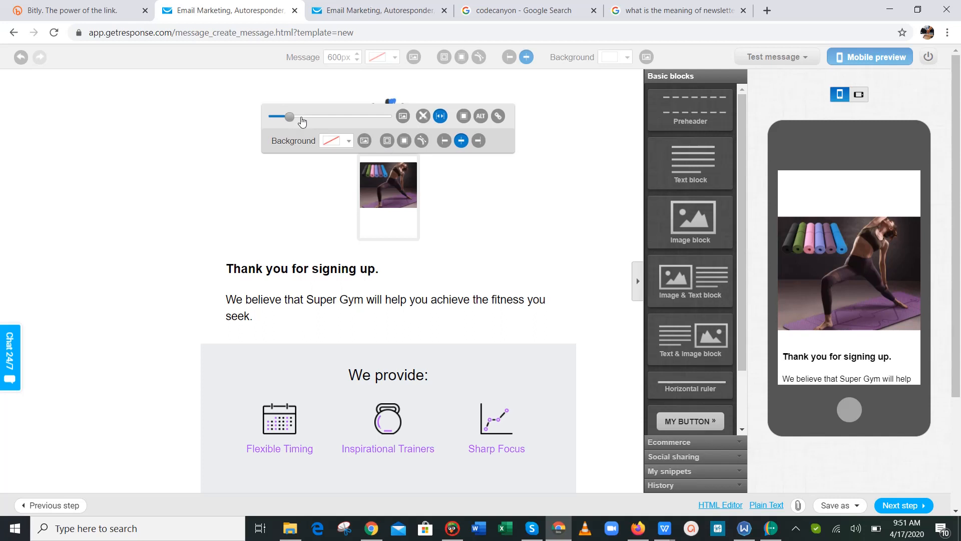
Step: Enlarge the yoga image below the logo and widen its block to about 582 px
drag(301, 119, 371, 128)
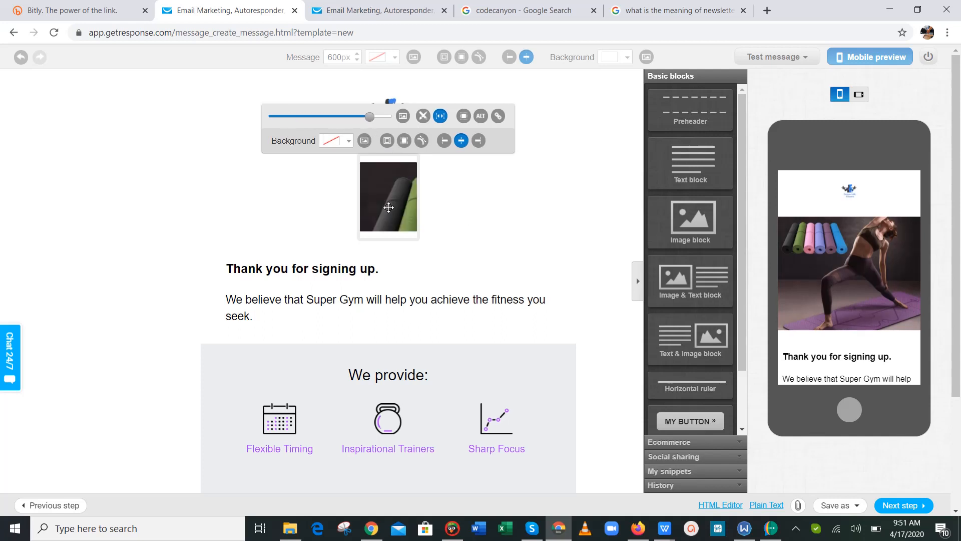
click(451, 210)
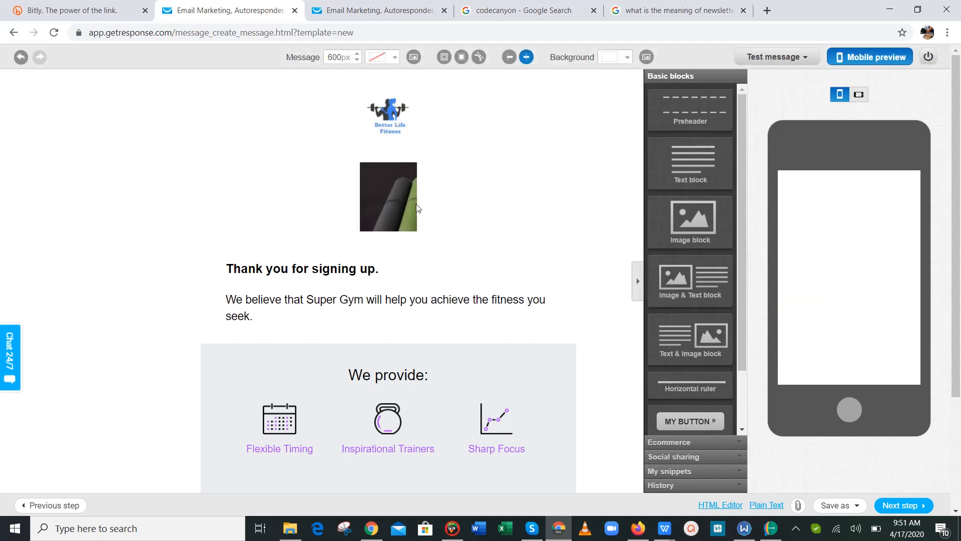
drag(419, 209, 668, 247)
drag(523, 207, 620, 208)
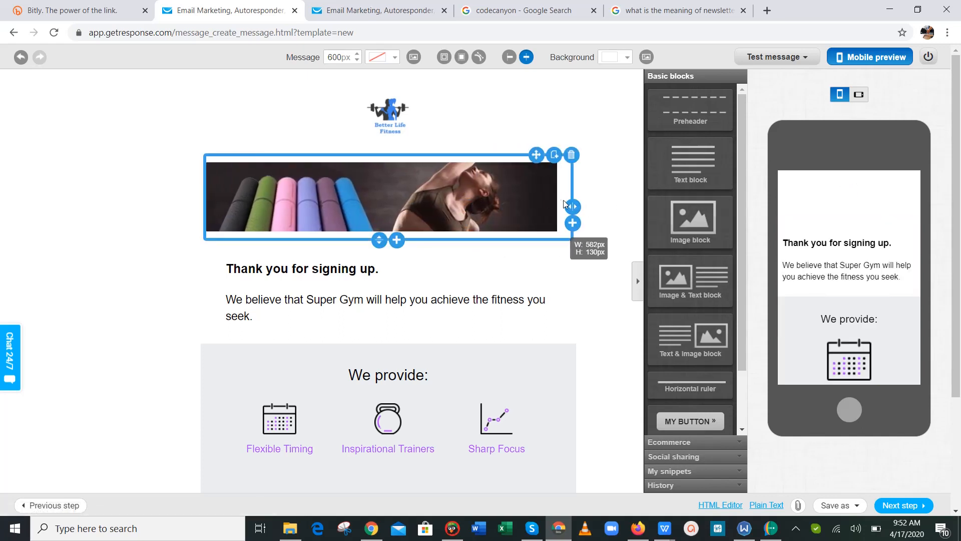
click(488, 197)
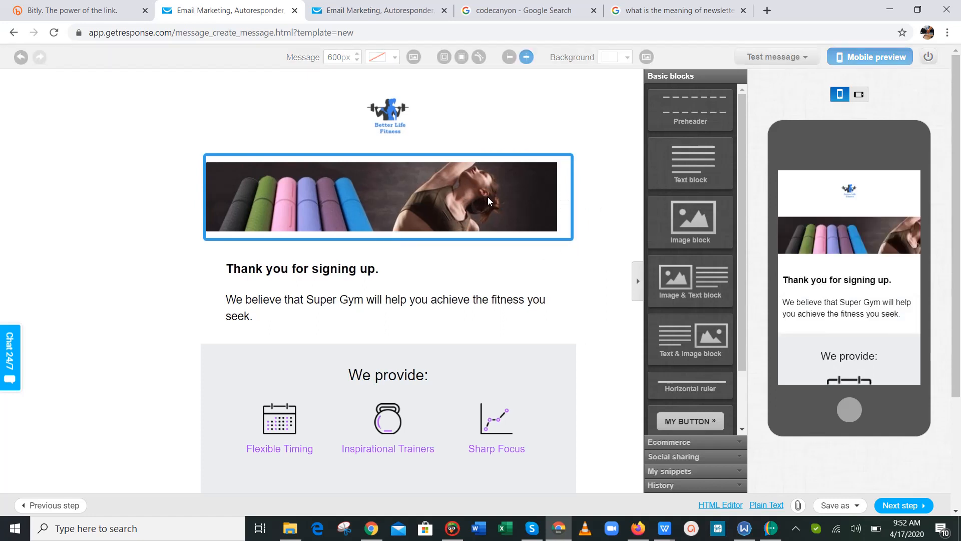
click(99, 225)
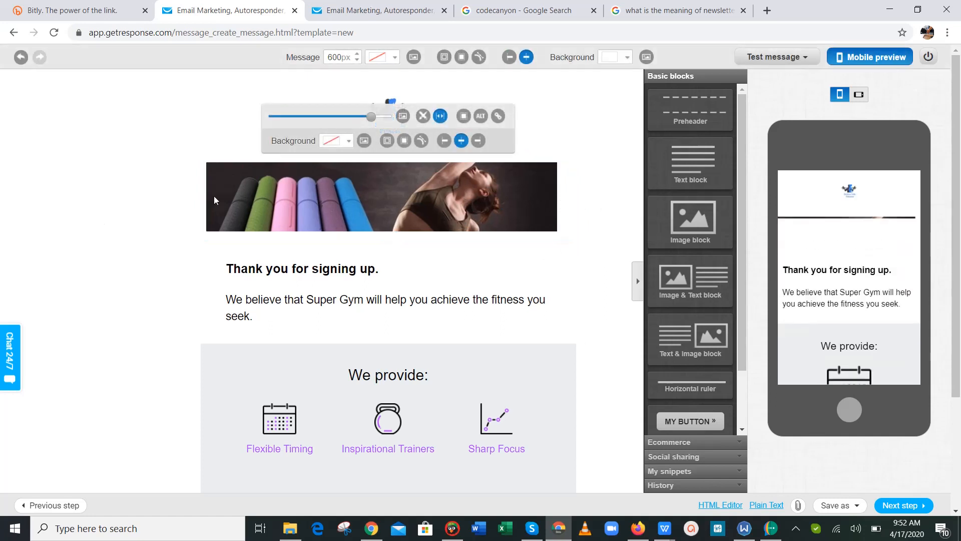
click(371, 181)
click(116, 217)
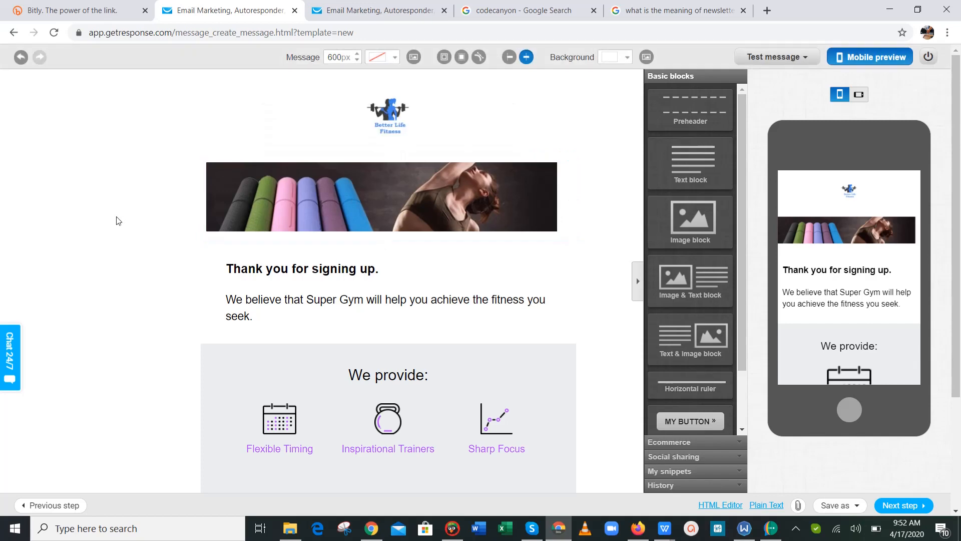
Step: Resize the yoga image block to about 544 px wide and 371 px high so more of the picture fits
drag(379, 238, 379, 373)
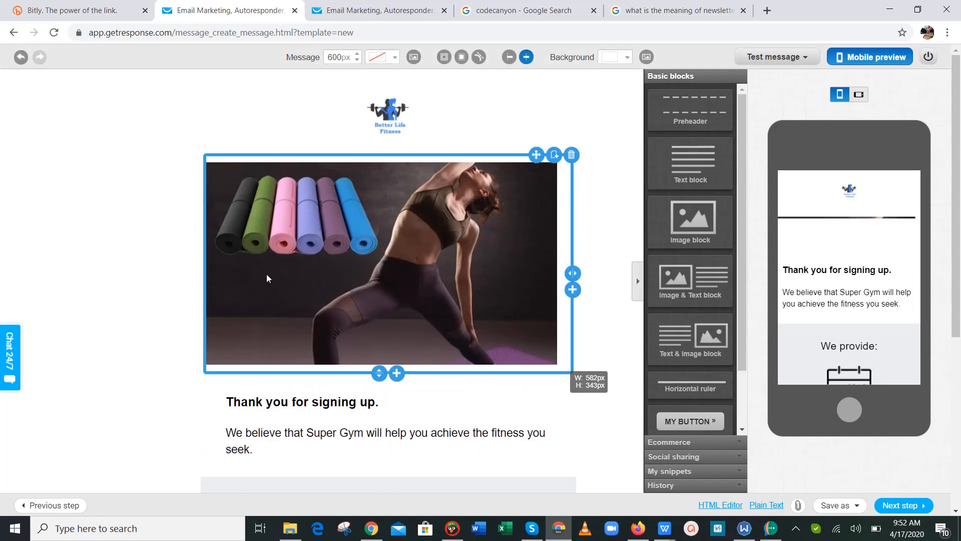
click(317, 266)
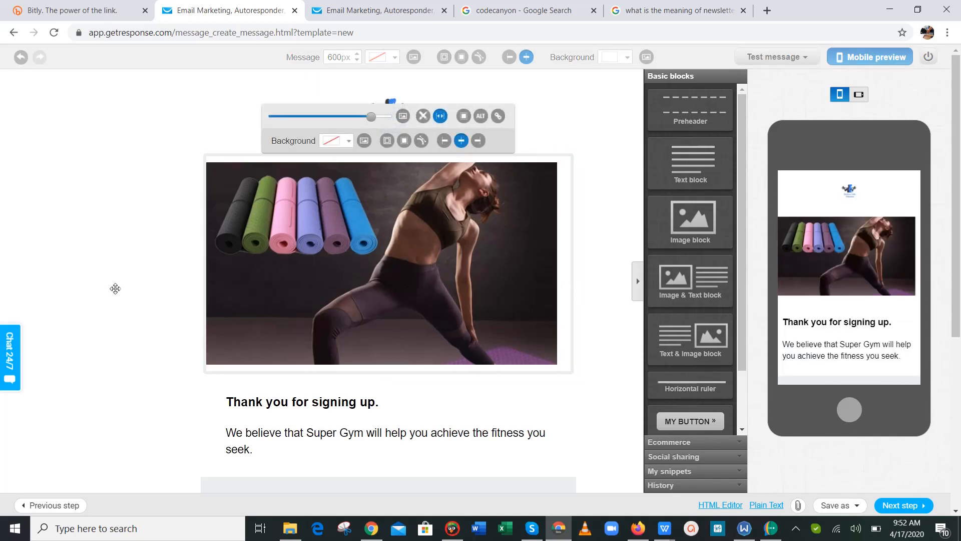
click(101, 298)
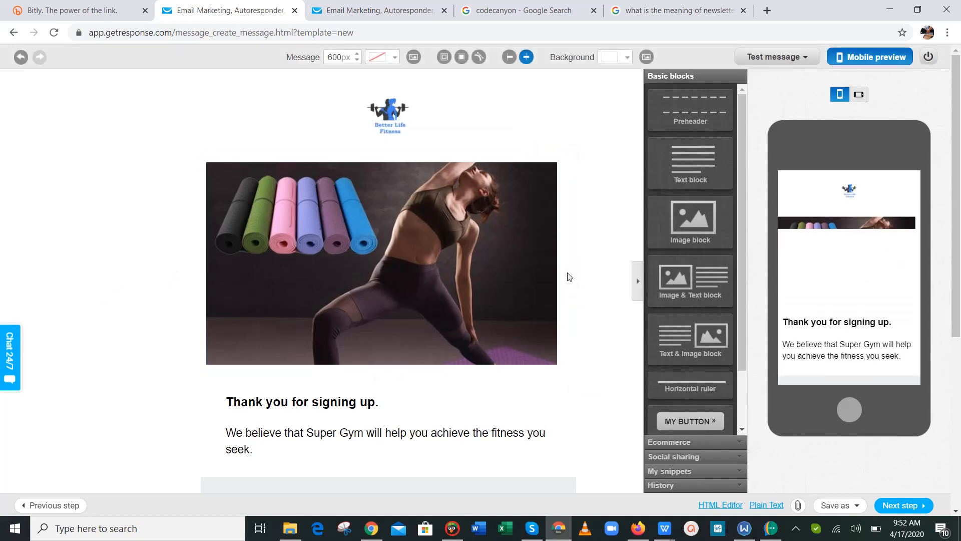
drag(573, 273, 548, 286)
click(106, 321)
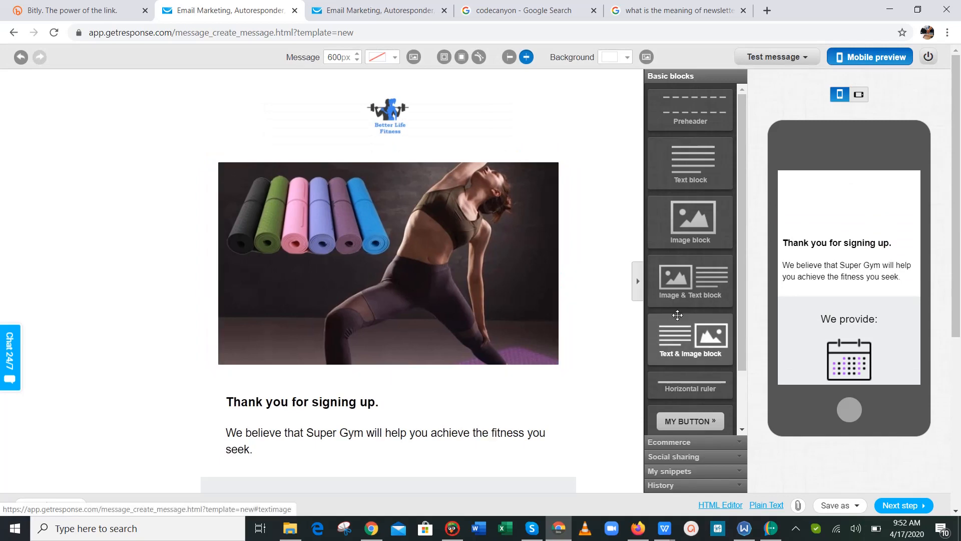
drag(379, 371, 379, 389)
click(125, 319)
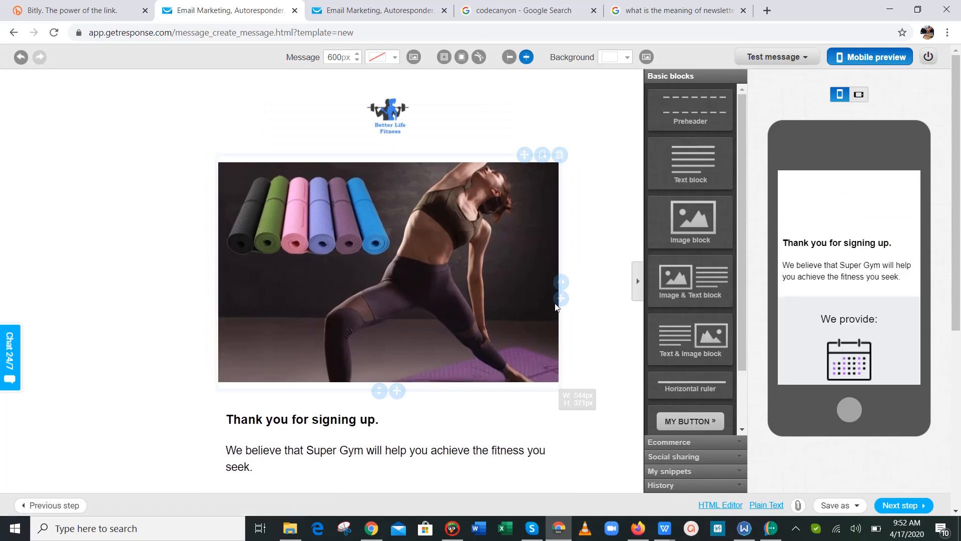
Step: Remove the "Thank you for signing up." heading block below the yoga image
drag(957, 288, 957, 176)
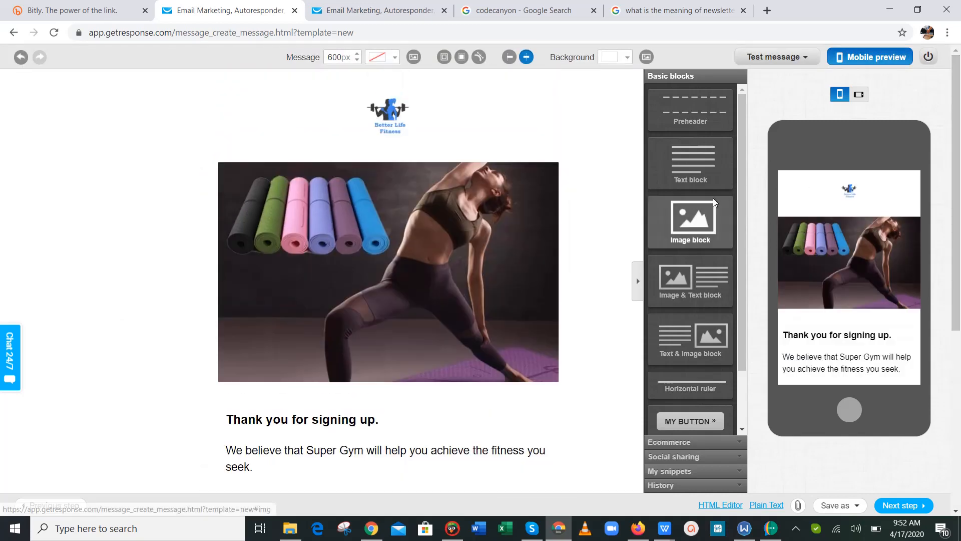
mouse_move(742, 241)
mouse_down()
mouse_move(744, 378)
mouse_move(745, 230)
mouse_up()
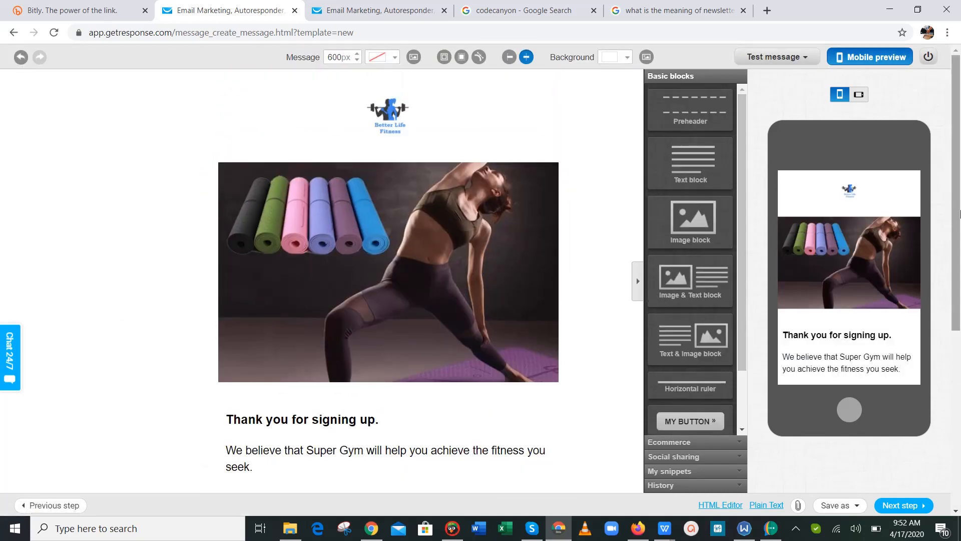
drag(956, 215, 960, 326)
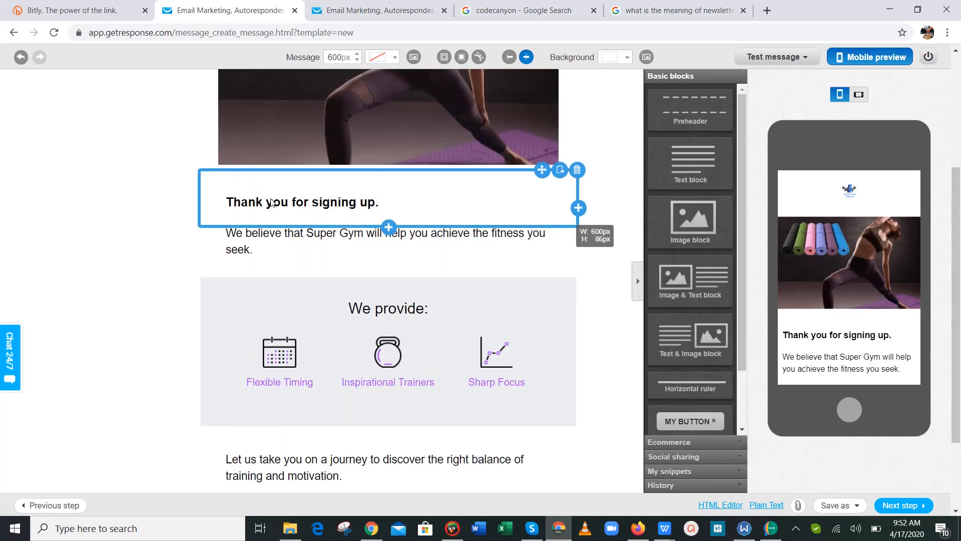
click(575, 172)
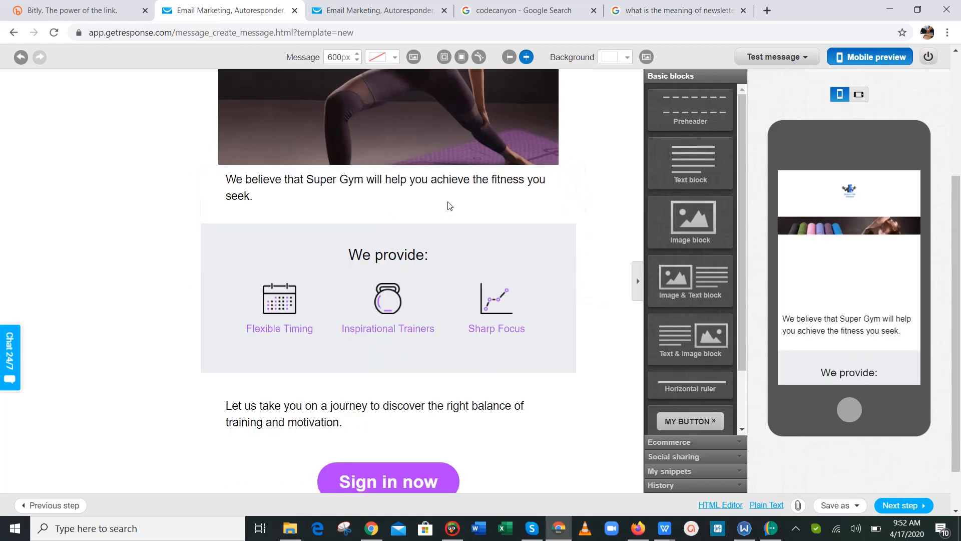
Step: Clear all the "We believe that Super Gym will help you" text from its block
click(502, 198)
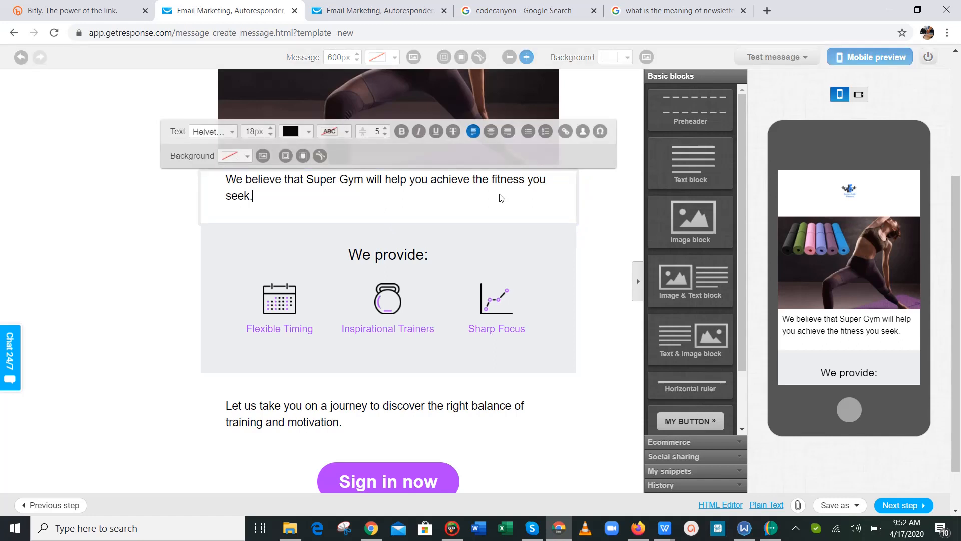
key(ctrl+a)
key(BackSpace)
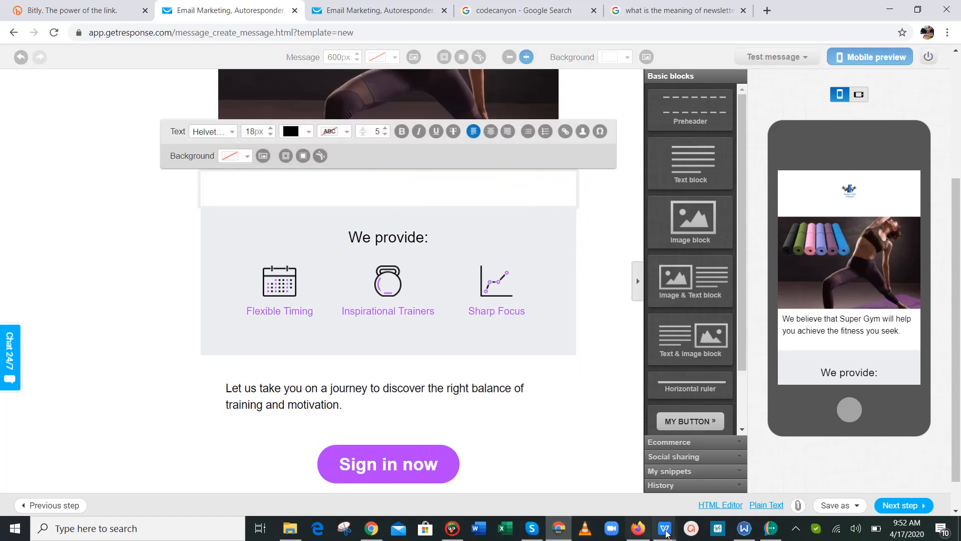
Step: Switch to BETTERLIFE24 CONTENT.docx in WPS Office, copy the "Hello guys," greeting with its first paragraph, and return to the GetResponse editor
mouse_move(666, 529)
click(624, 465)
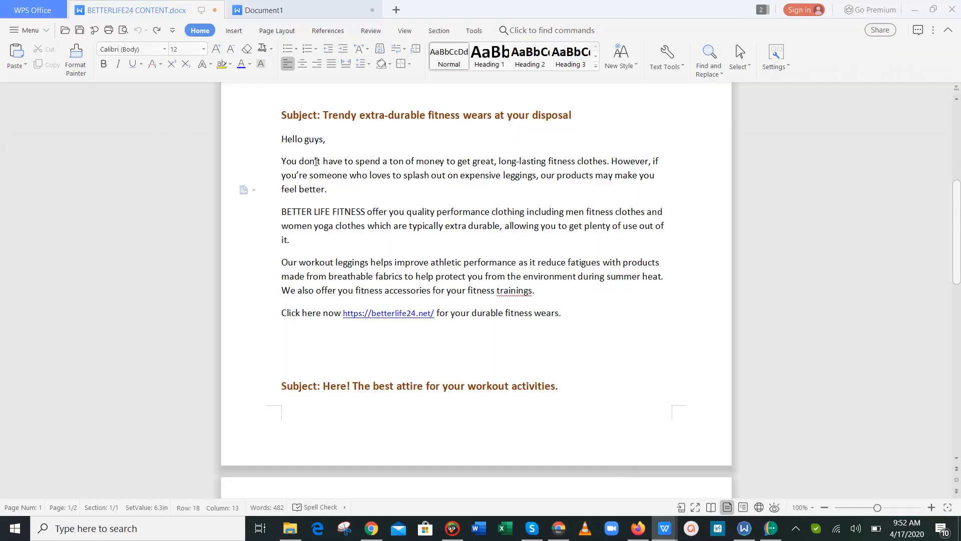
drag(284, 138, 383, 191)
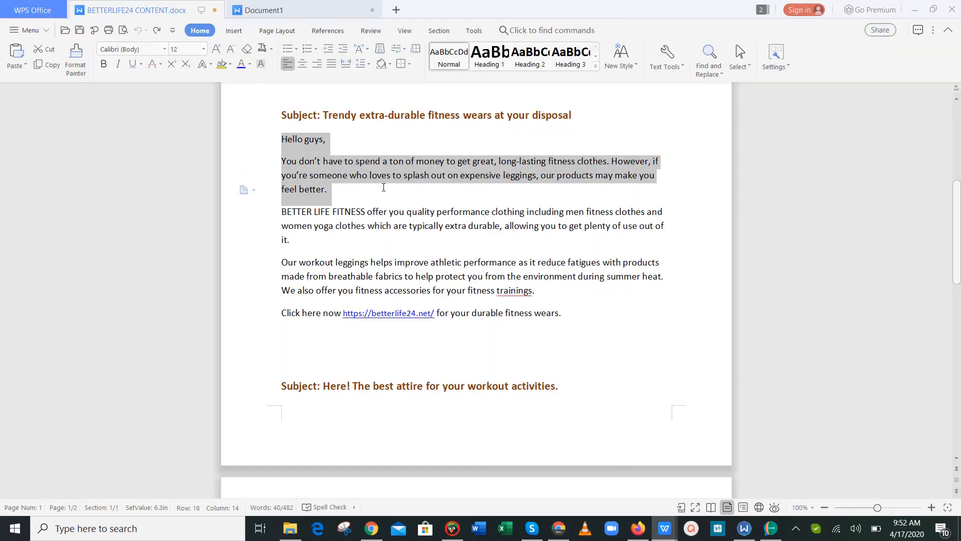
click(558, 528)
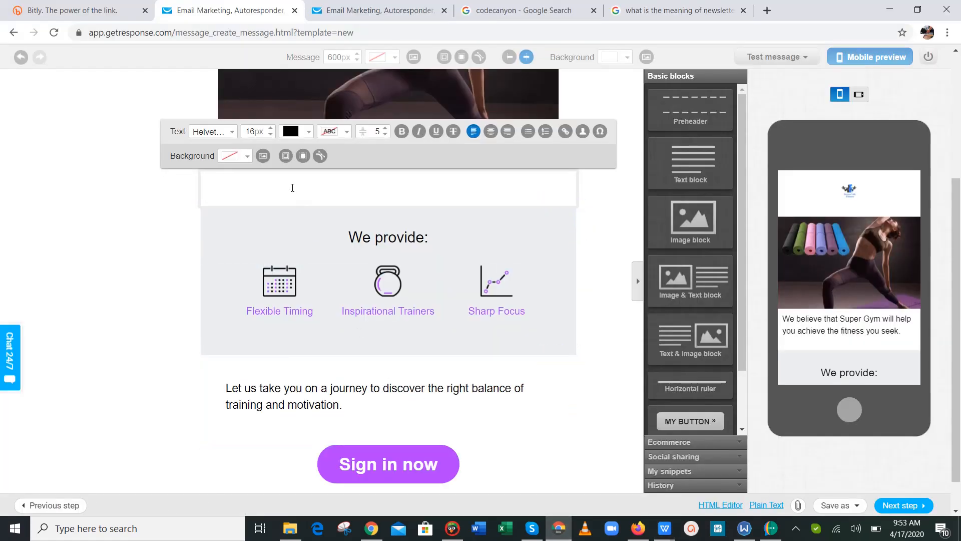
click(663, 528)
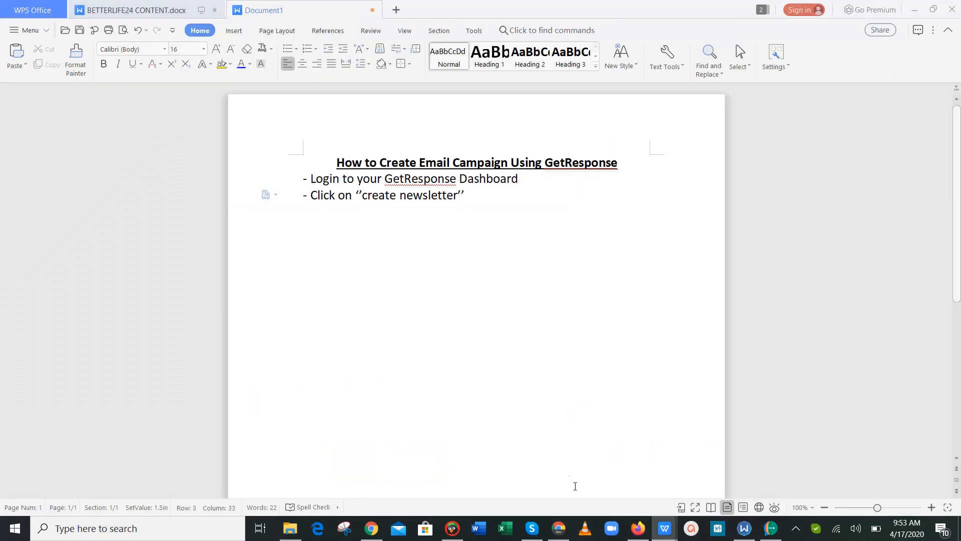
mouse_move(664, 529)
click(559, 461)
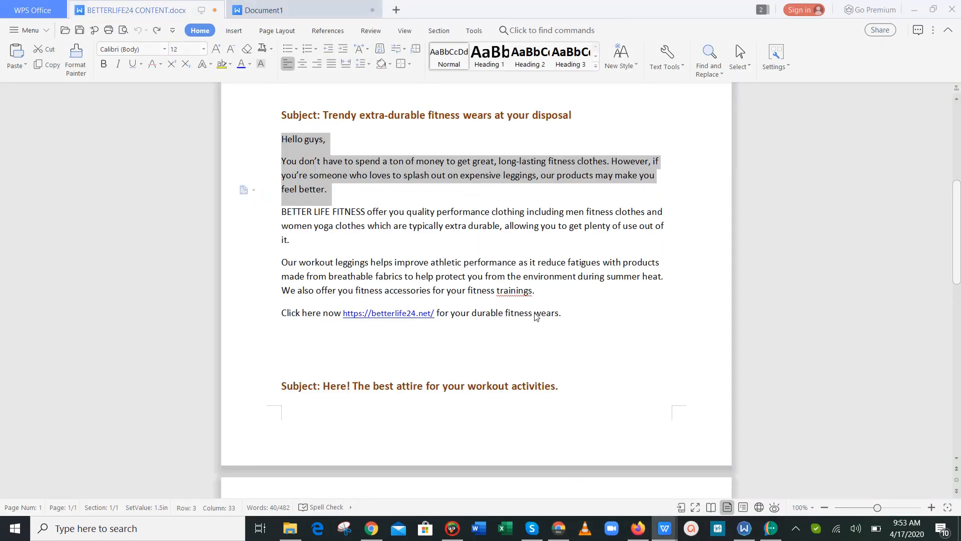
click(407, 195)
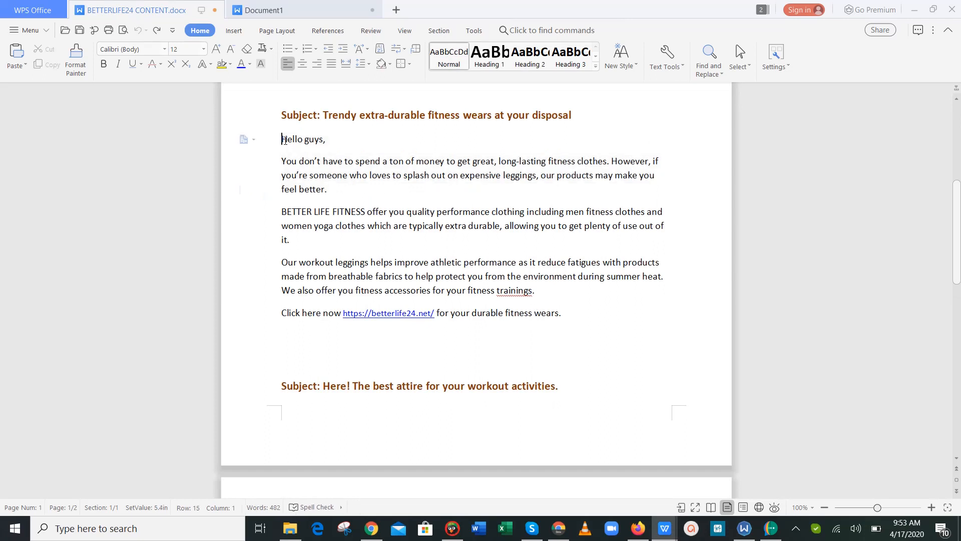
drag(287, 142, 339, 191)
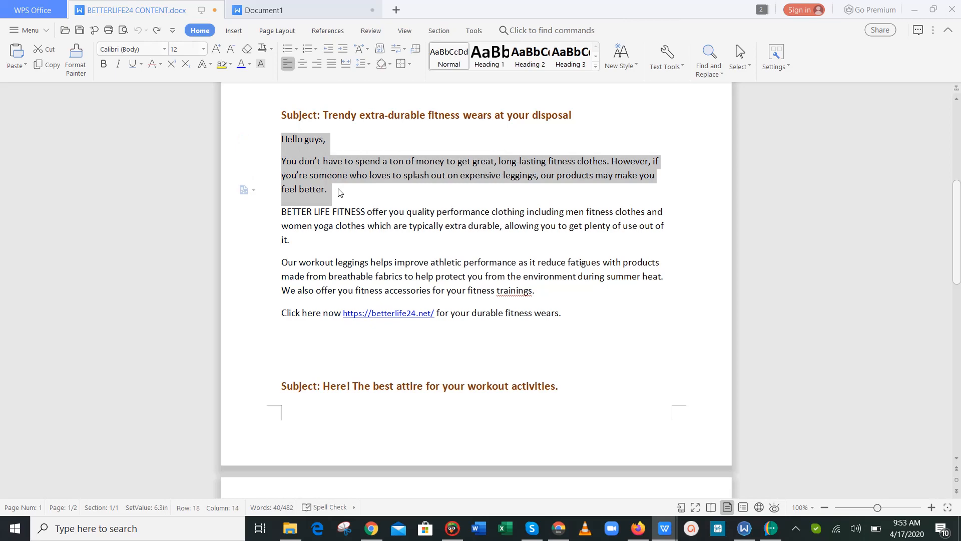
click(559, 528)
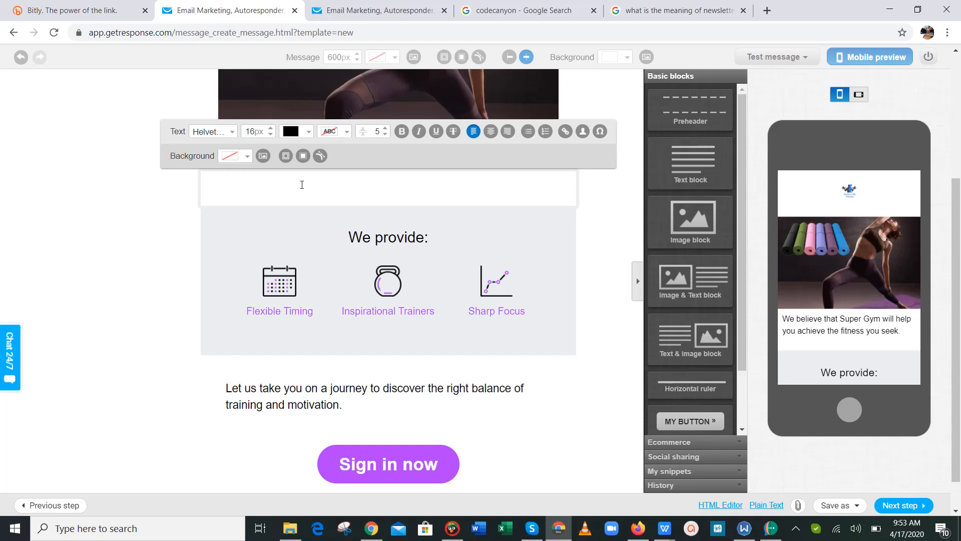
Step: Remove the emptied text block between the yoga image and the "We provide:" section
click(113, 199)
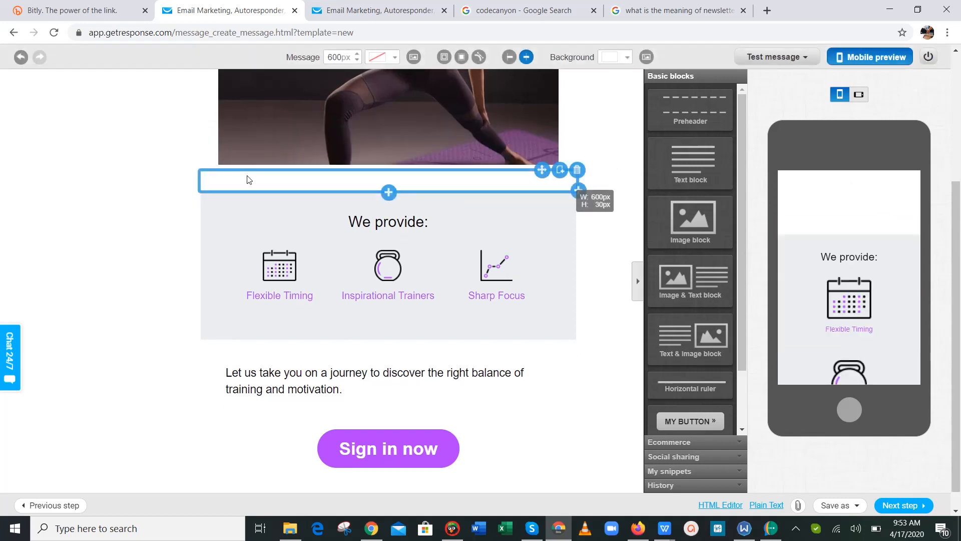
click(247, 179)
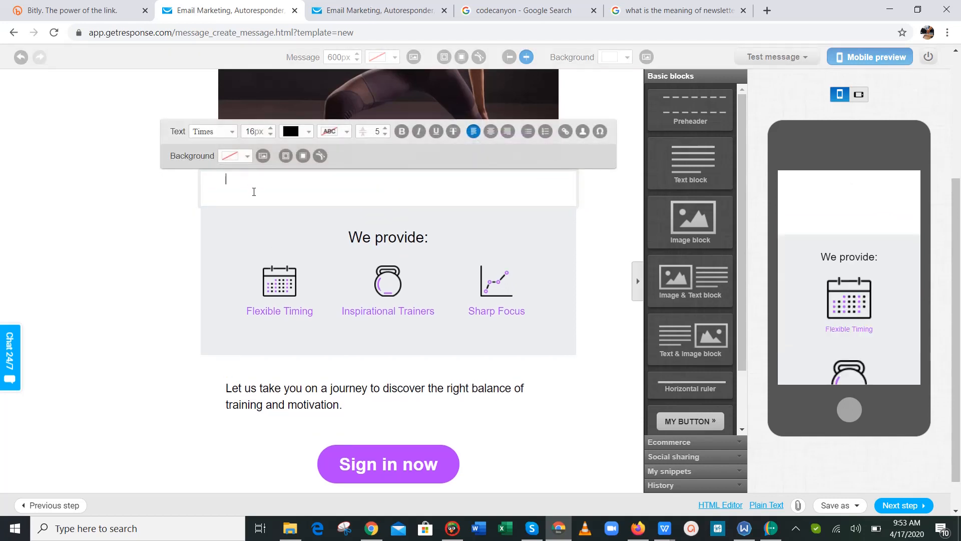
click(595, 193)
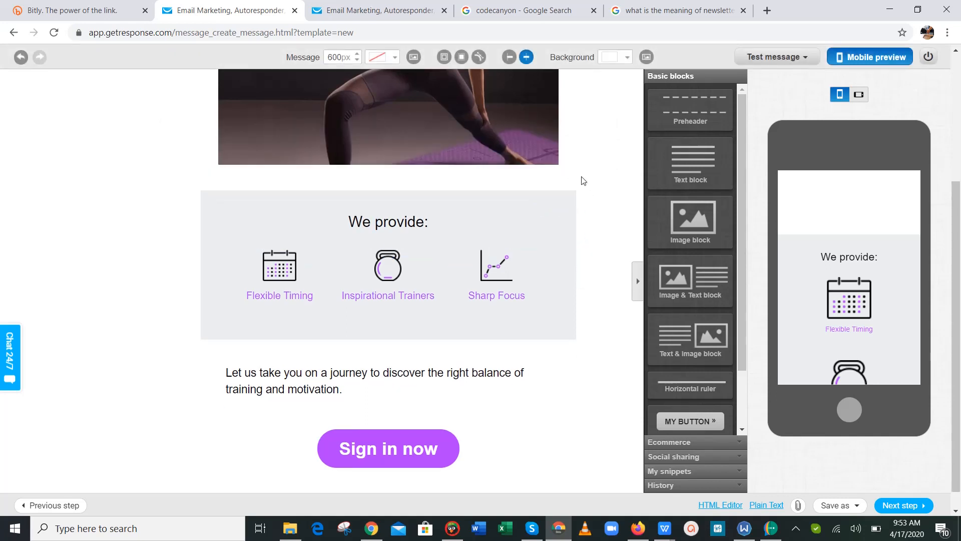
click(471, 182)
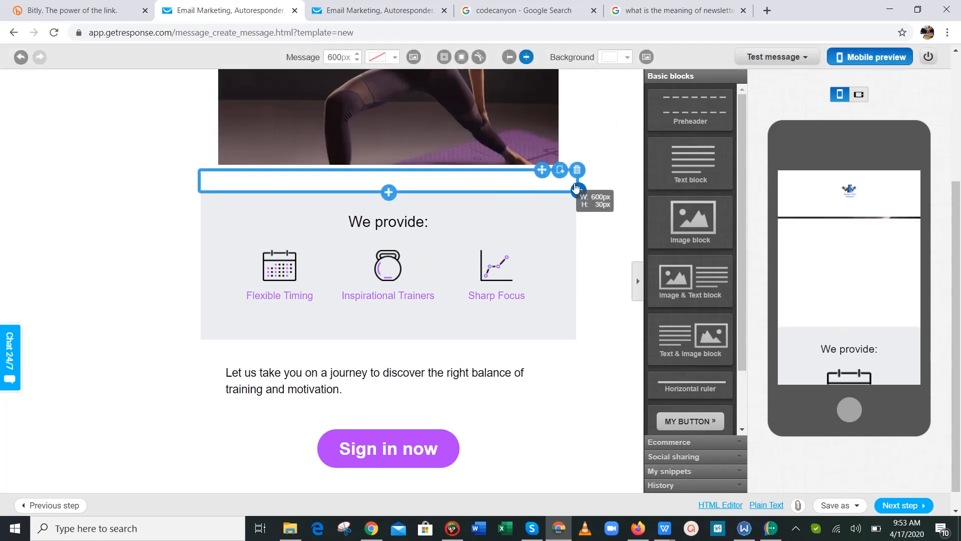
click(577, 170)
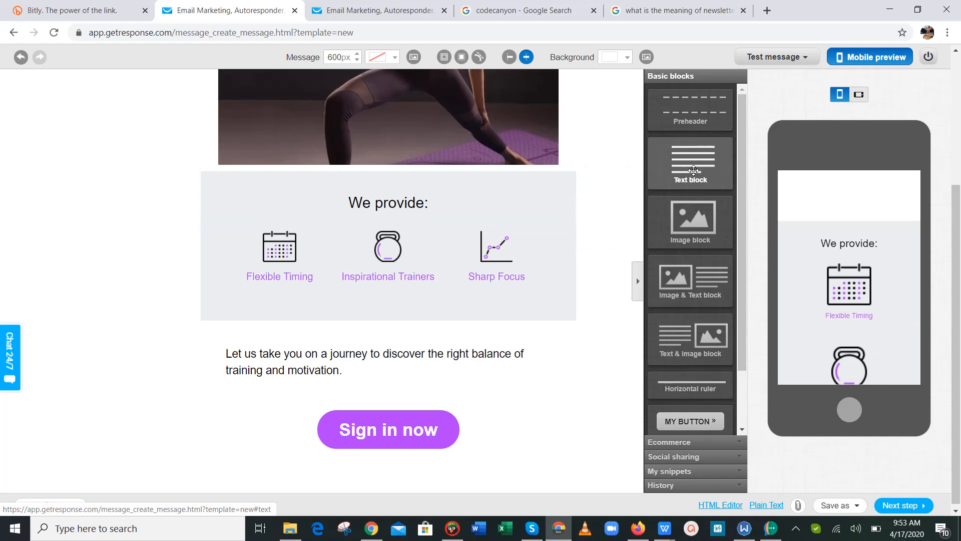
Step: Add a new text block between the yoga image and the "We provide:" section and open its placeholder text for editing
drag(694, 170, 398, 188)
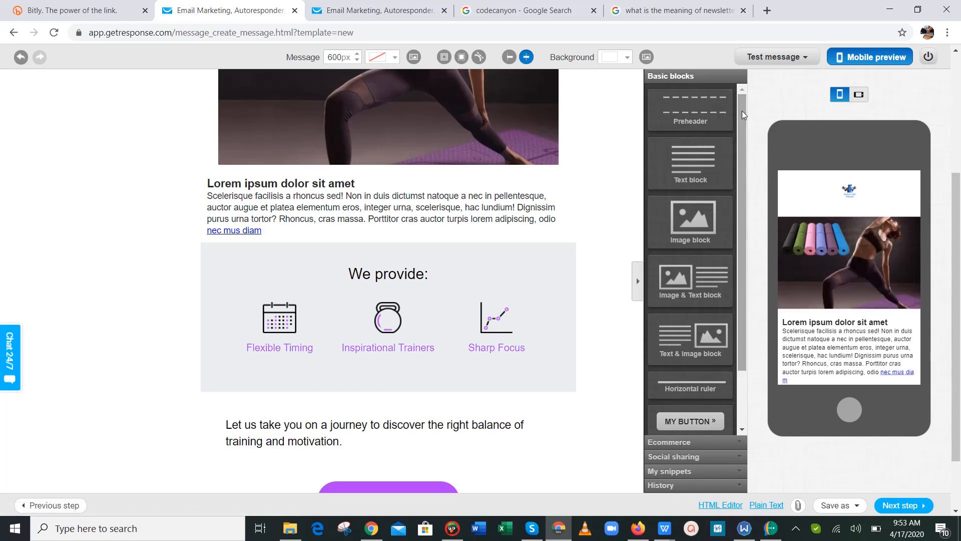
right_click(958, 94)
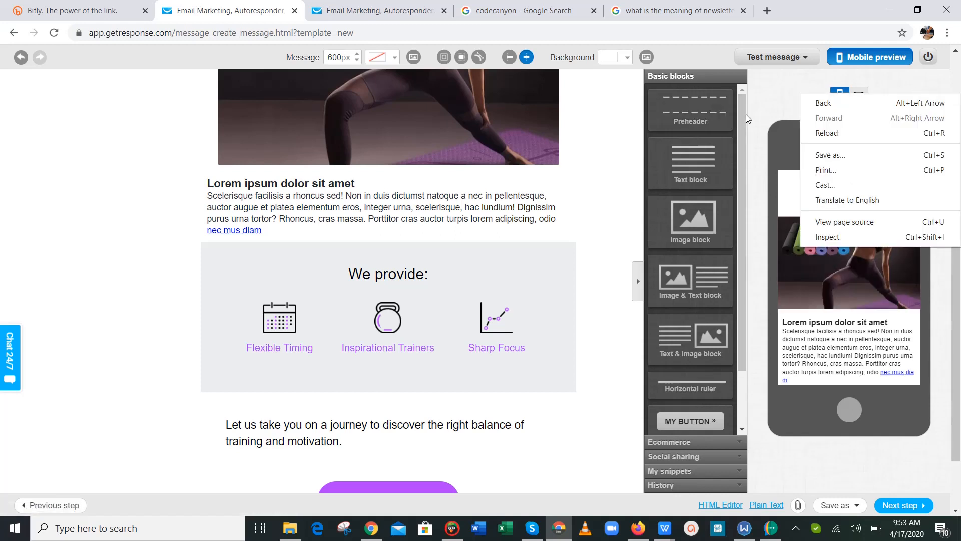
click(127, 249)
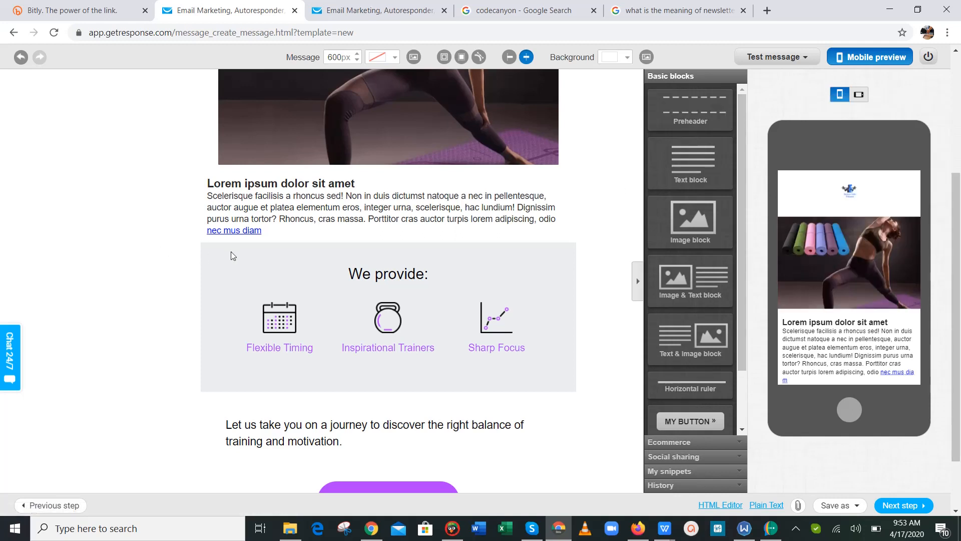
click(251, 231)
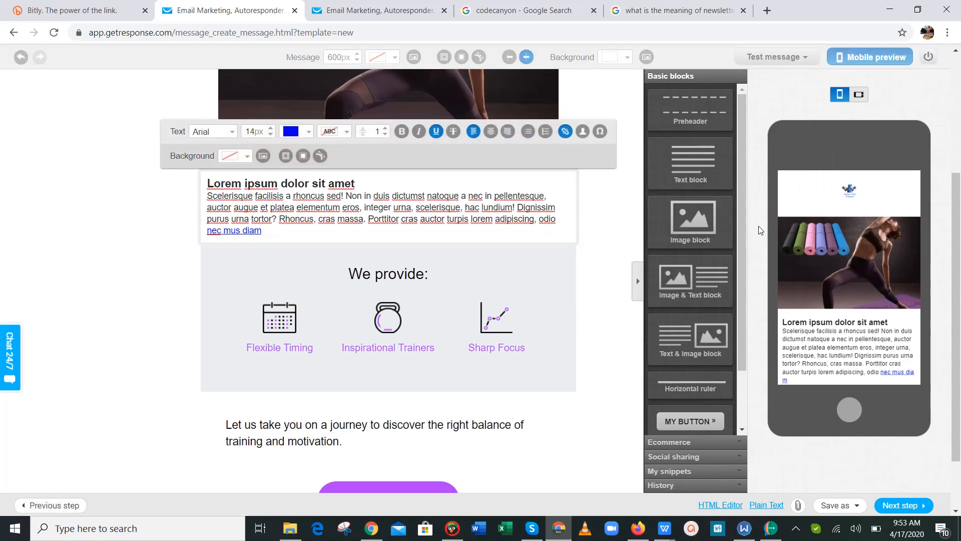
drag(742, 224, 743, 326)
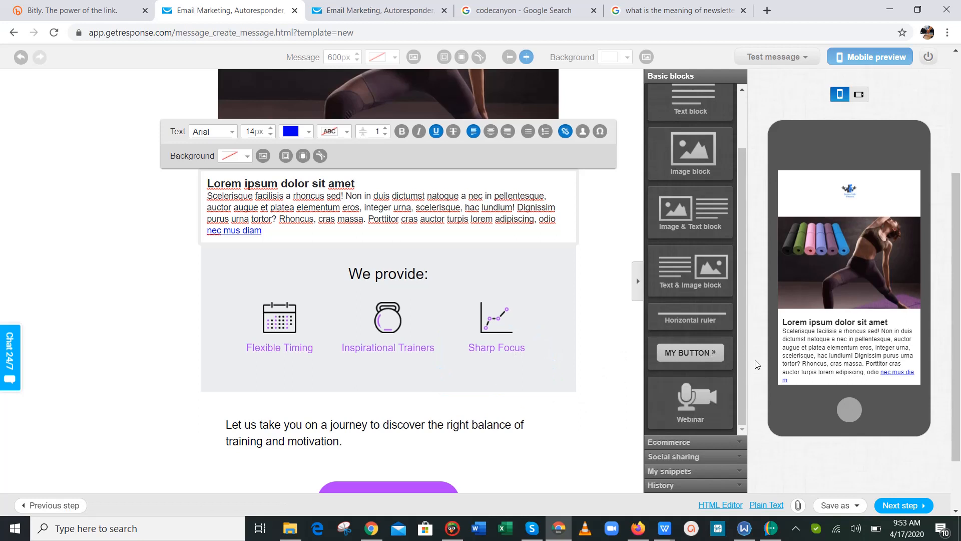
Step: Look through the Ecommerce, Social sharing and My snippets block categories and return to the basic blocks
click(720, 443)
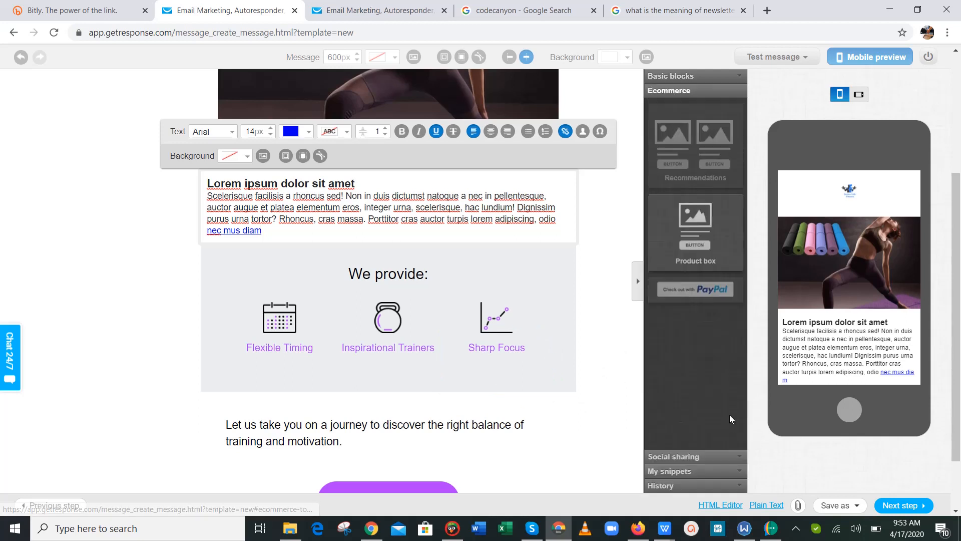
mouse_move(677, 147)
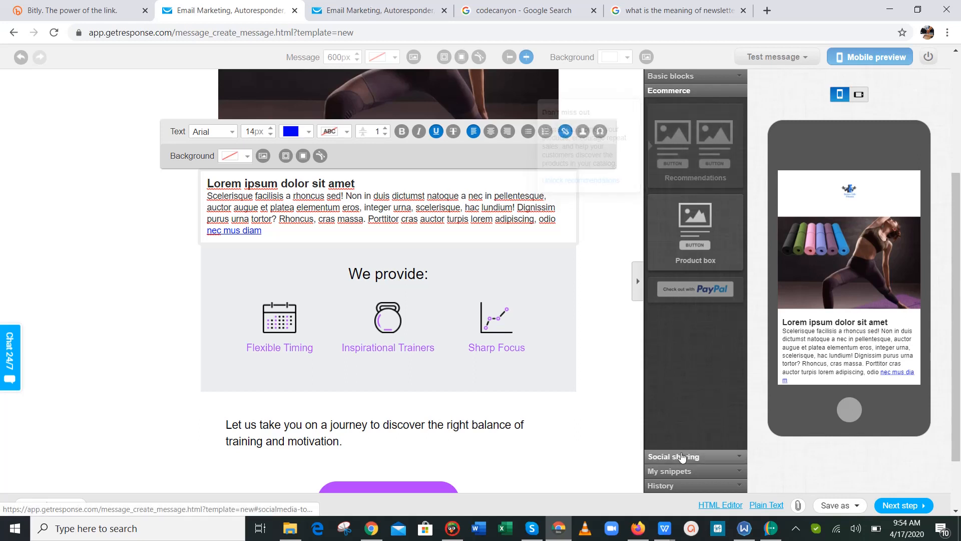
click(682, 457)
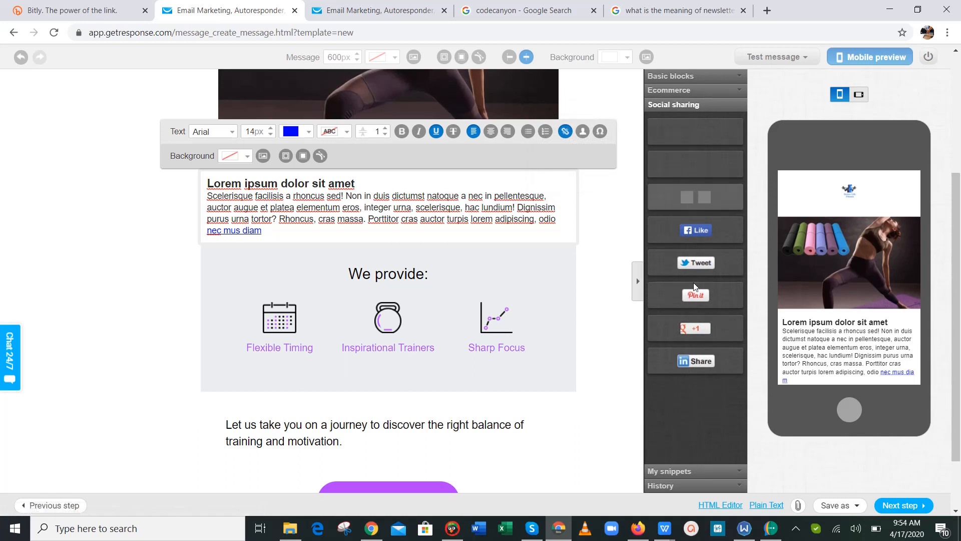
click(670, 471)
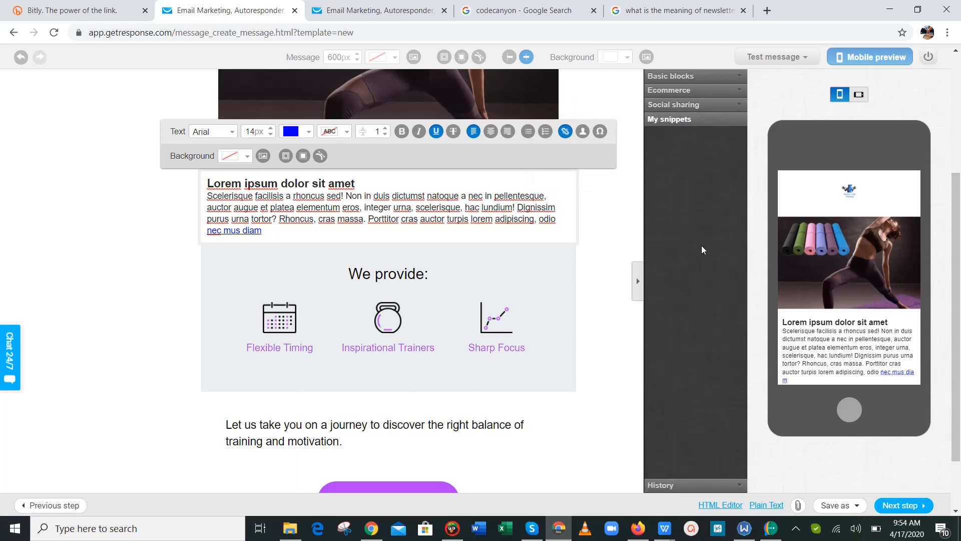
click(684, 78)
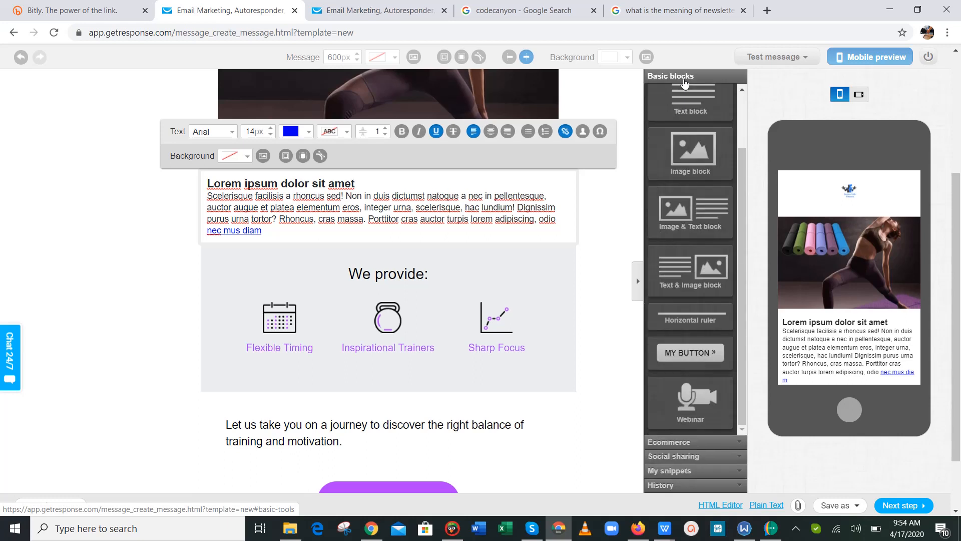
drag(741, 203, 746, 112)
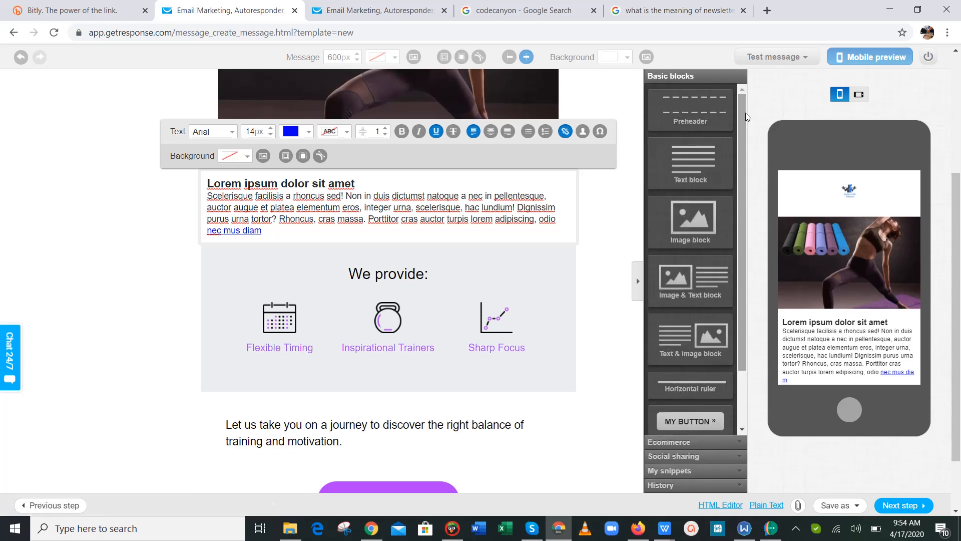
Step: Replace all the placeholder text in the new text block with the copied "Hello guys," greeting and paragraph
click(479, 182)
click(469, 217)
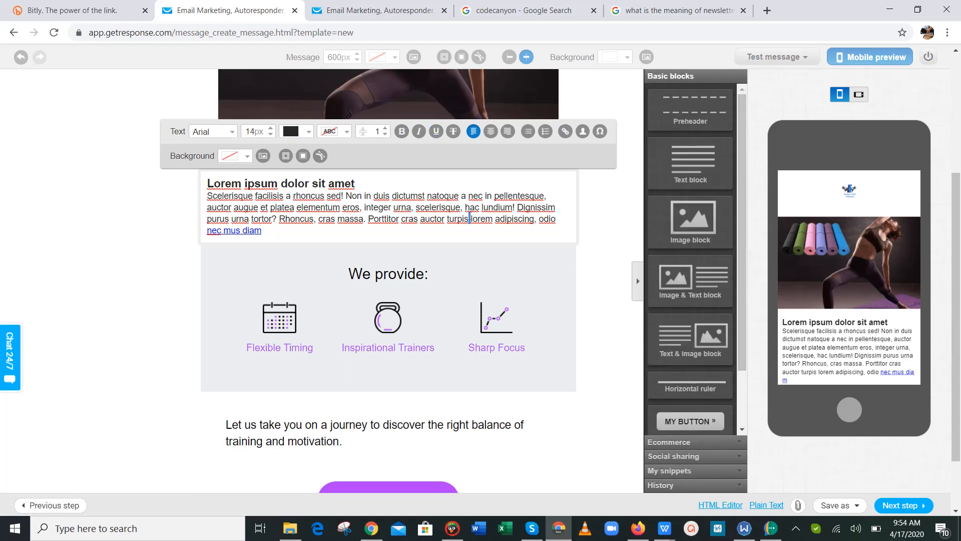
key(ctrl+a)
text(Hello guys, You don’t have to spend a ton of money to get great, long-lasting fitness clothes. However, if you’re someone who loves to splash out on expensive leggings, our products may make you feel better.)
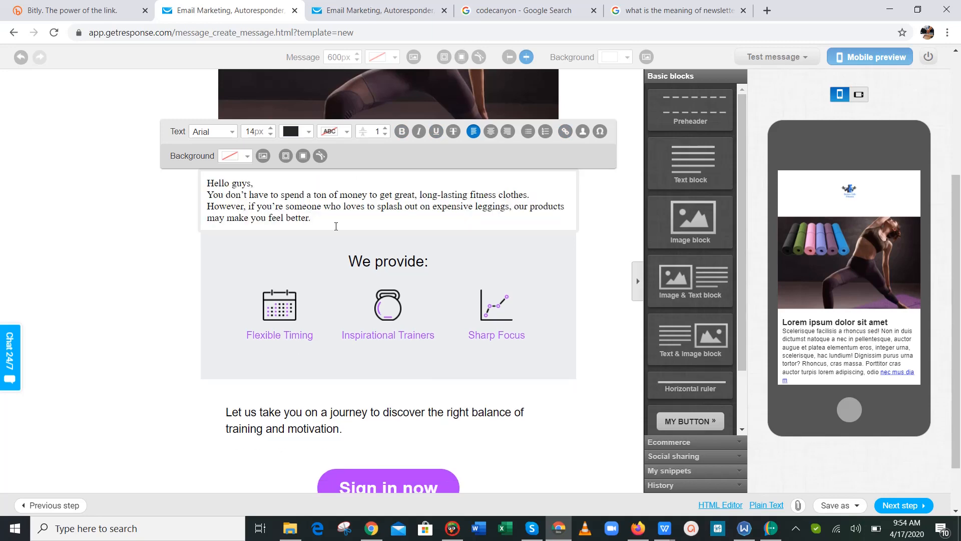
Step: Set the font size of the whole "Hello guys," text to 21 px
key(ctrl+a)
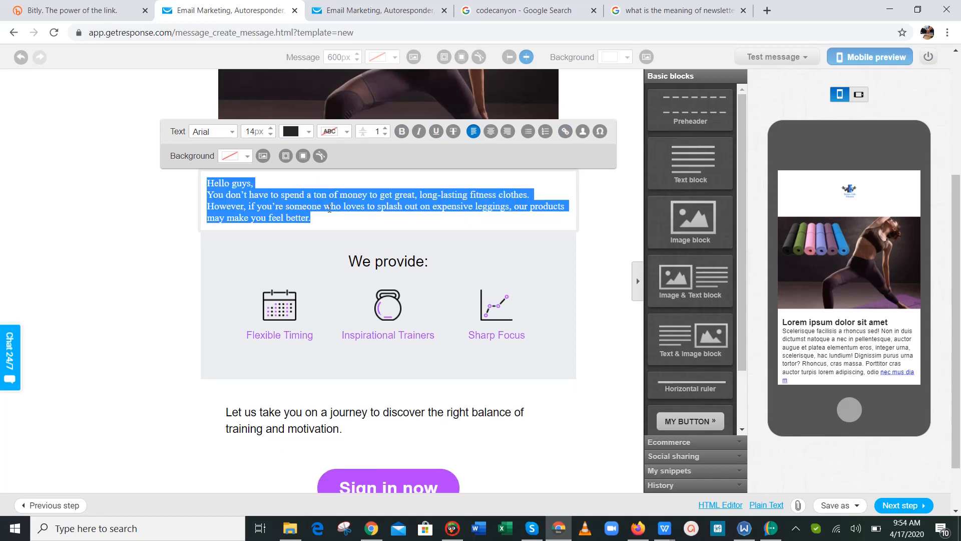
click(271, 128)
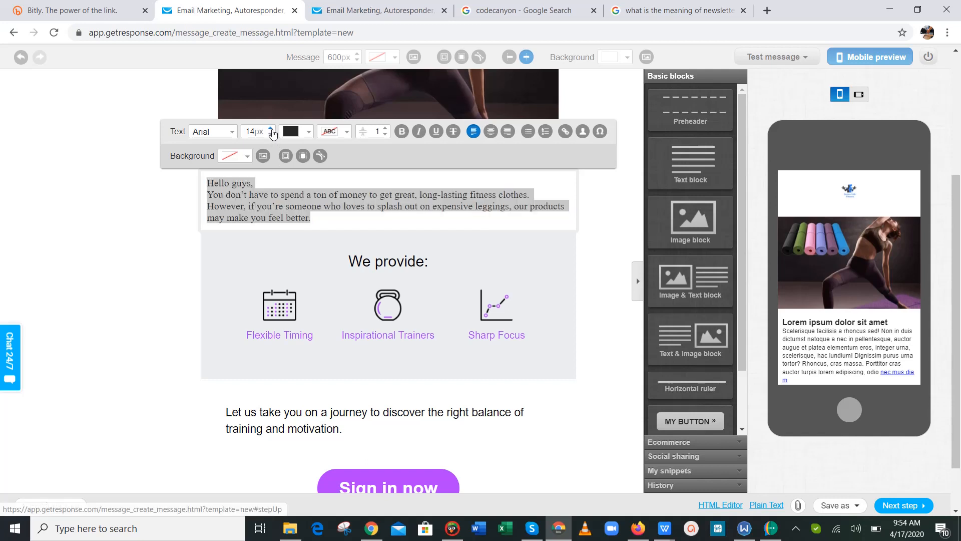
click(270, 128)
click(271, 128)
click(271, 129)
click(270, 128)
click(271, 128)
click(271, 129)
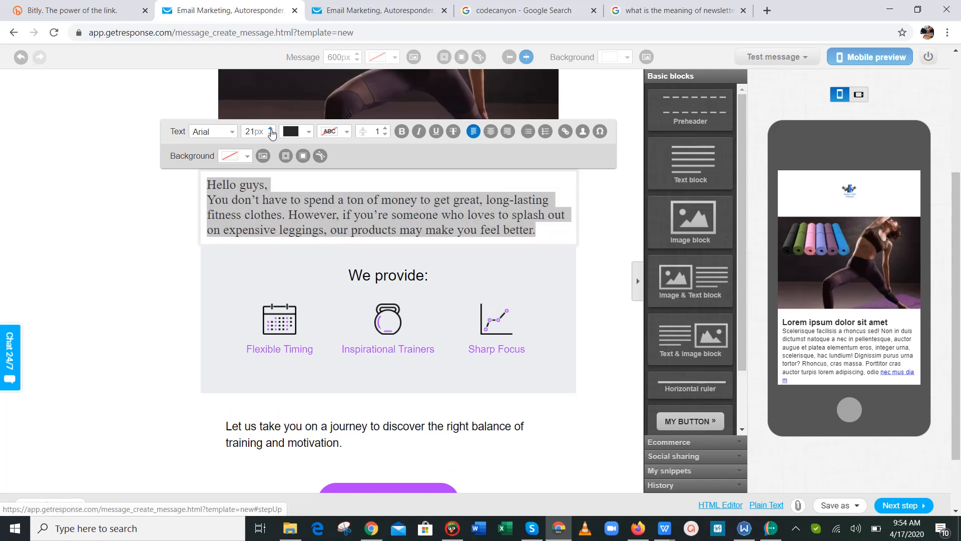
Step: Try Helvetica and Trebuchet on the selected greeting text and settle on the Arial font
click(226, 133)
click(226, 134)
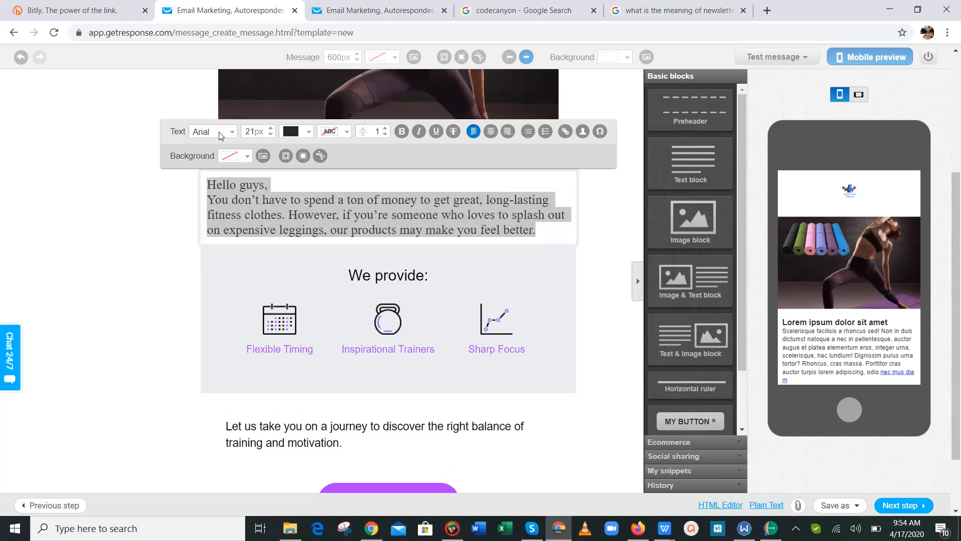
click(223, 134)
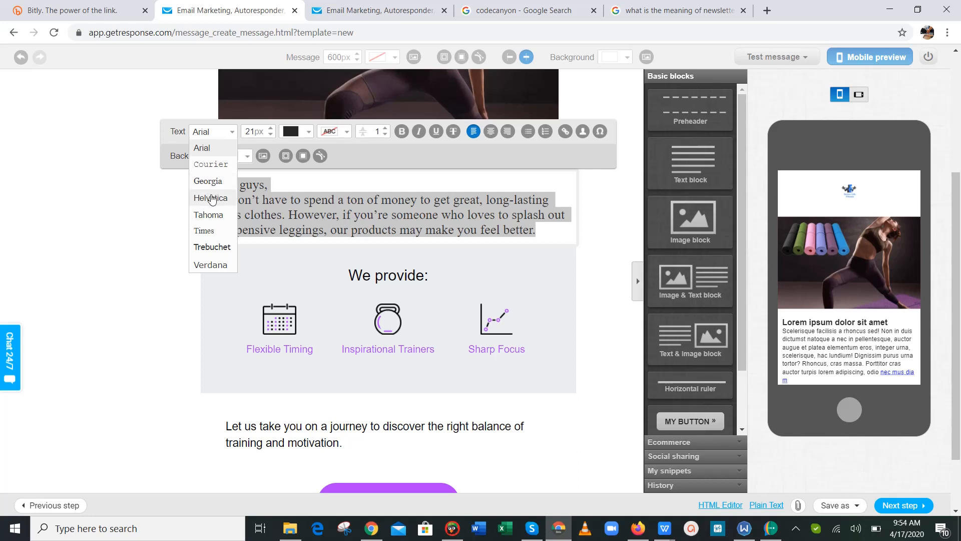
click(212, 199)
click(216, 132)
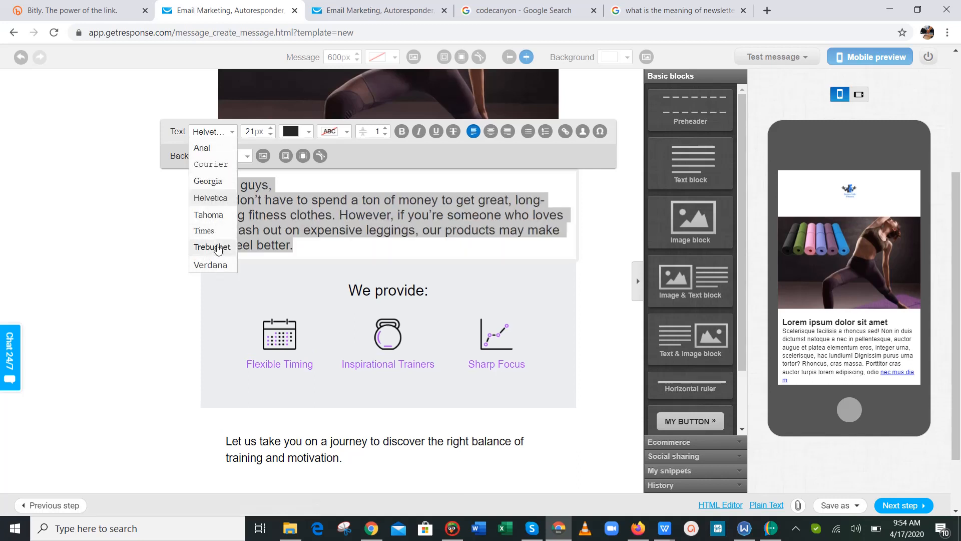
click(213, 248)
click(222, 132)
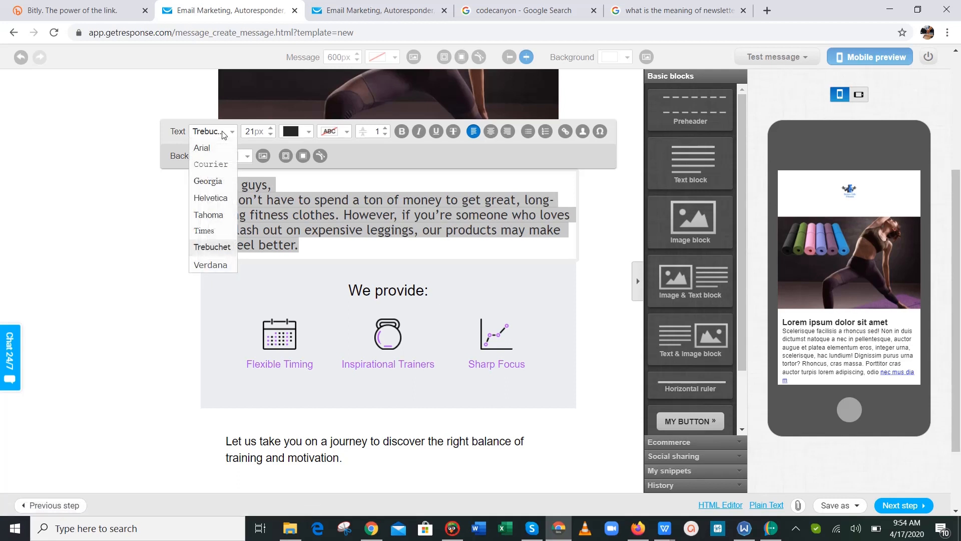
click(206, 147)
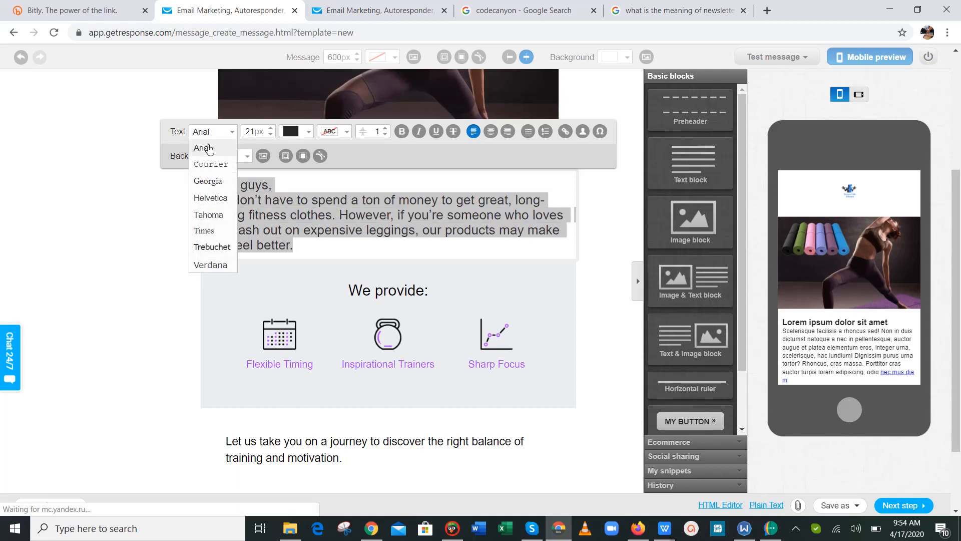
Step: Set the greeting text's size to 17 px, keep it left-aligned after trying centre alignment, and finish editing the block
click(270, 135)
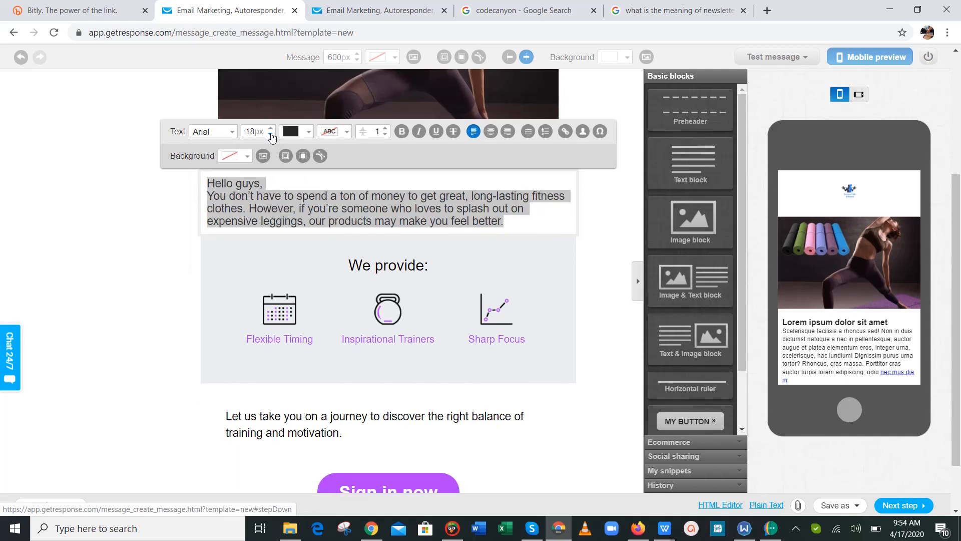
click(271, 135)
click(271, 129)
click(271, 136)
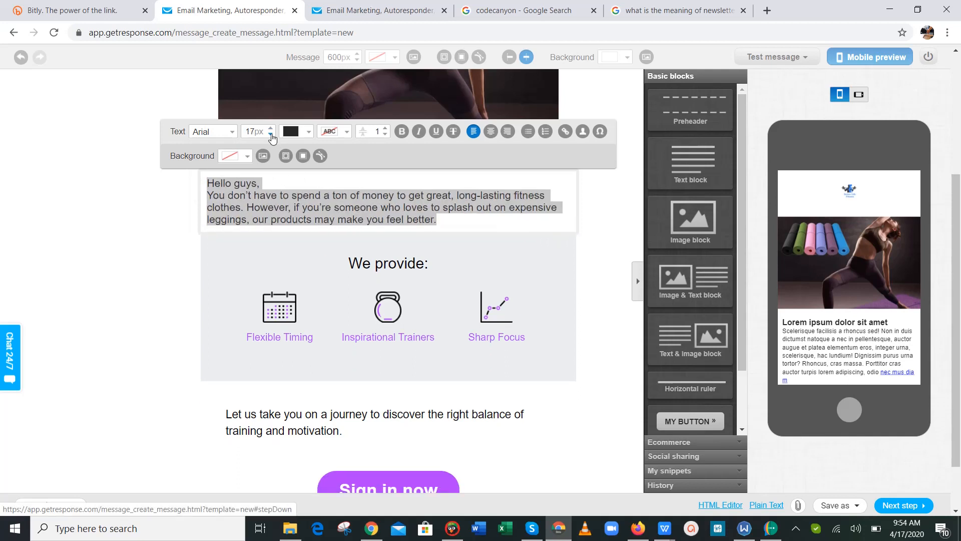
click(491, 132)
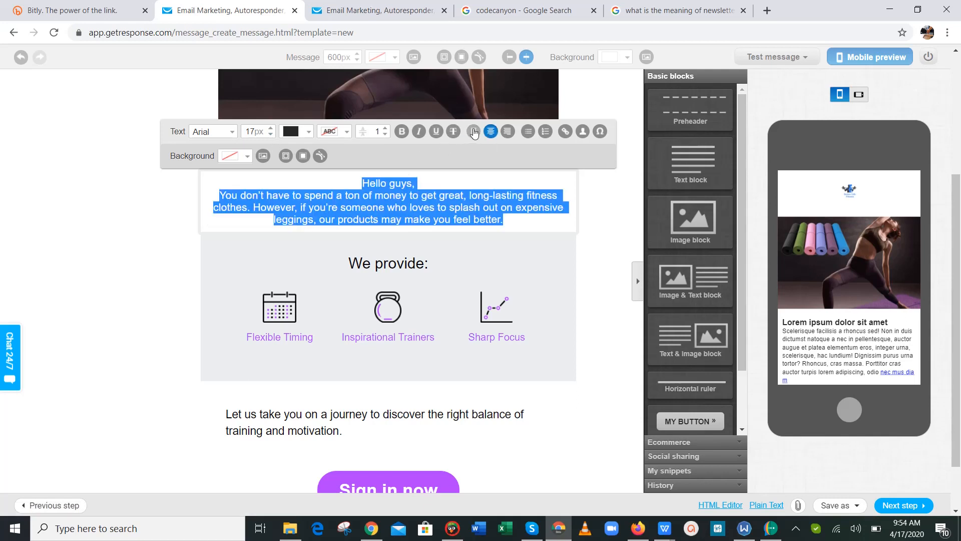
click(474, 132)
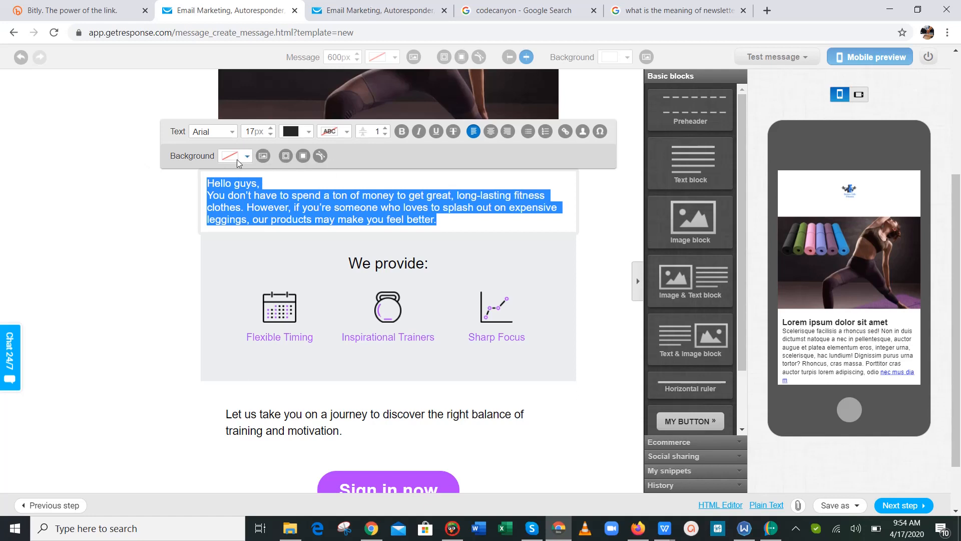
click(137, 200)
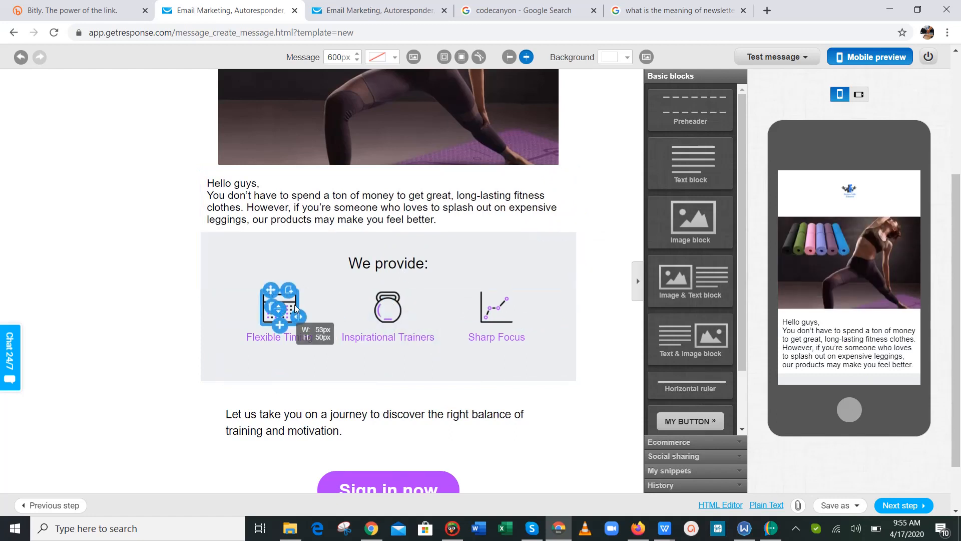
Step: Delete the three icons and the Flexible Timing and Sharp Focus columns from the "We provide:" section
click(270, 310)
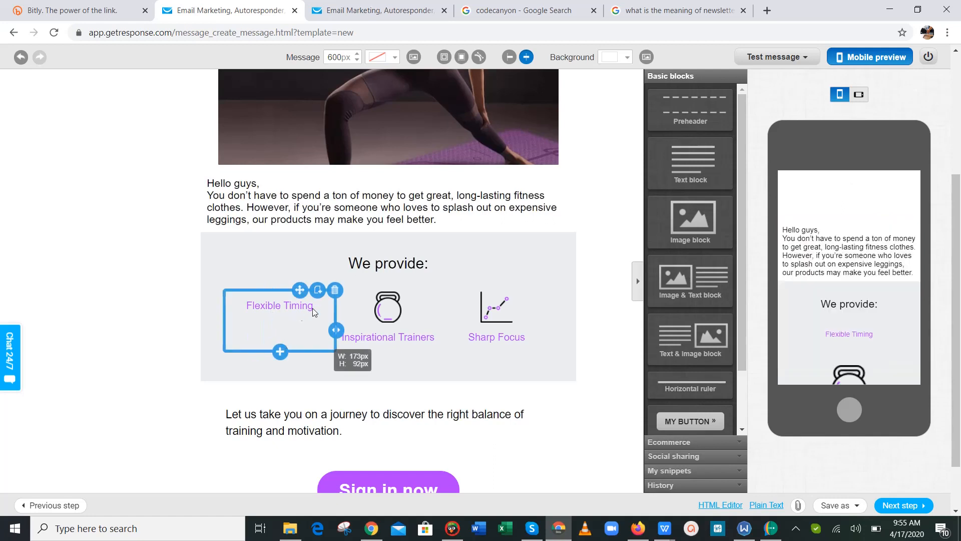
click(335, 288)
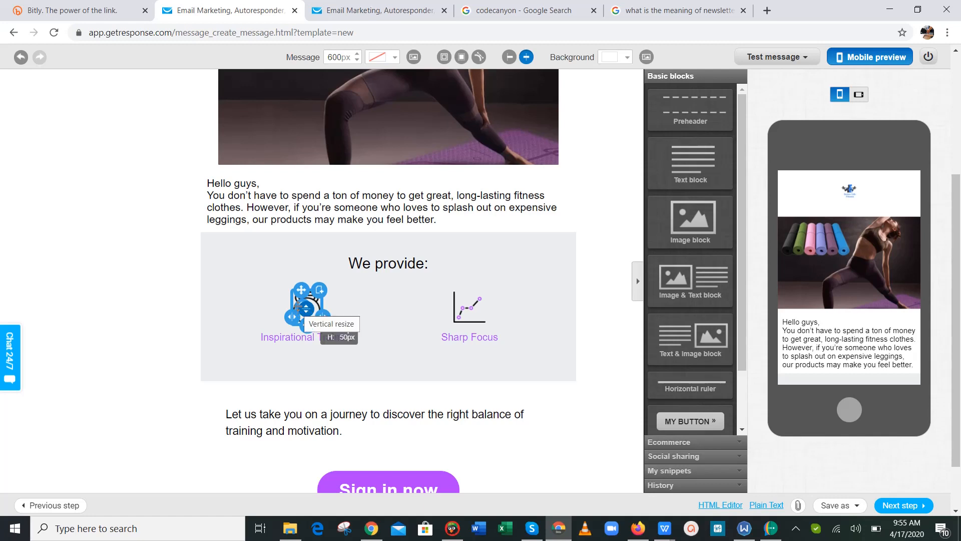
key(Delete)
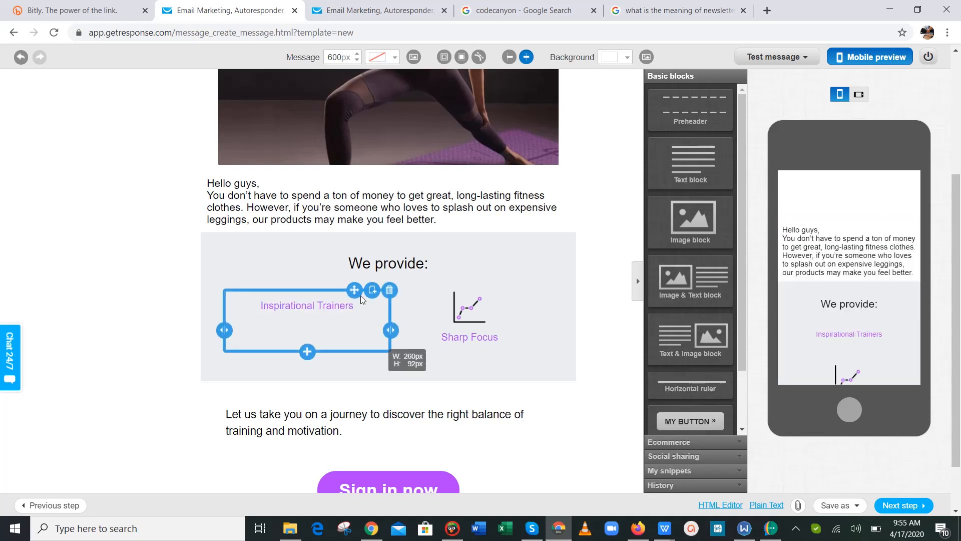
click(466, 313)
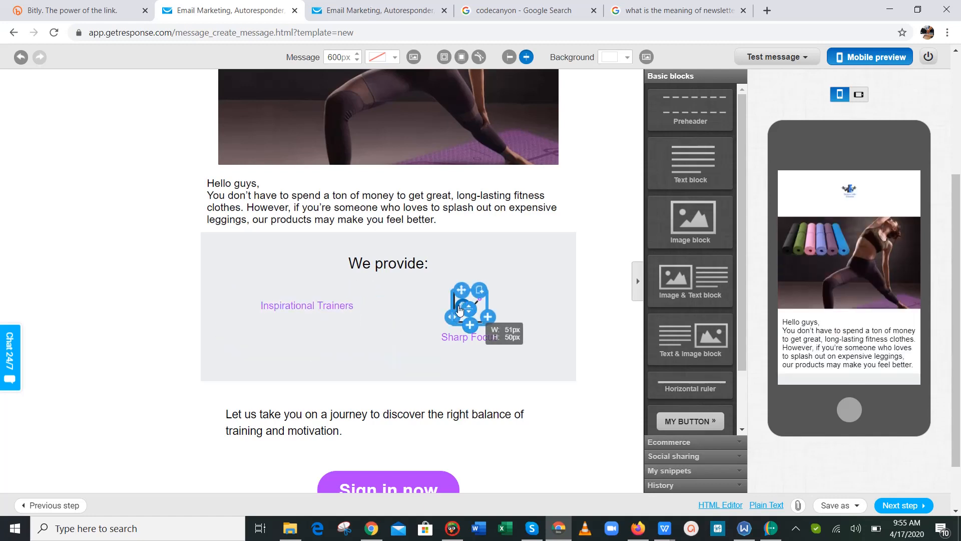
key(Delete)
click(459, 310)
click(551, 291)
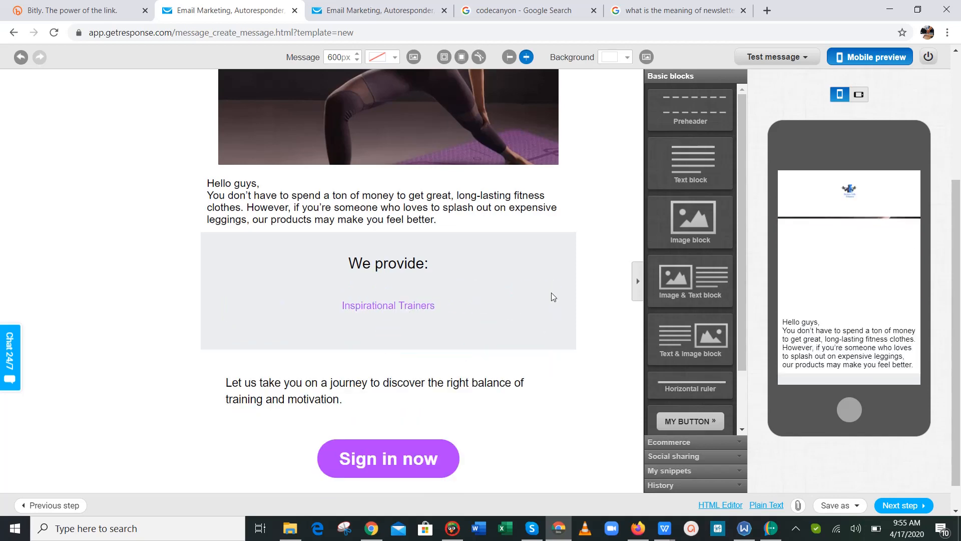
Step: Delete the remaining Inspirational Trainers column and add an image block below the "We provide:" heading
click(397, 299)
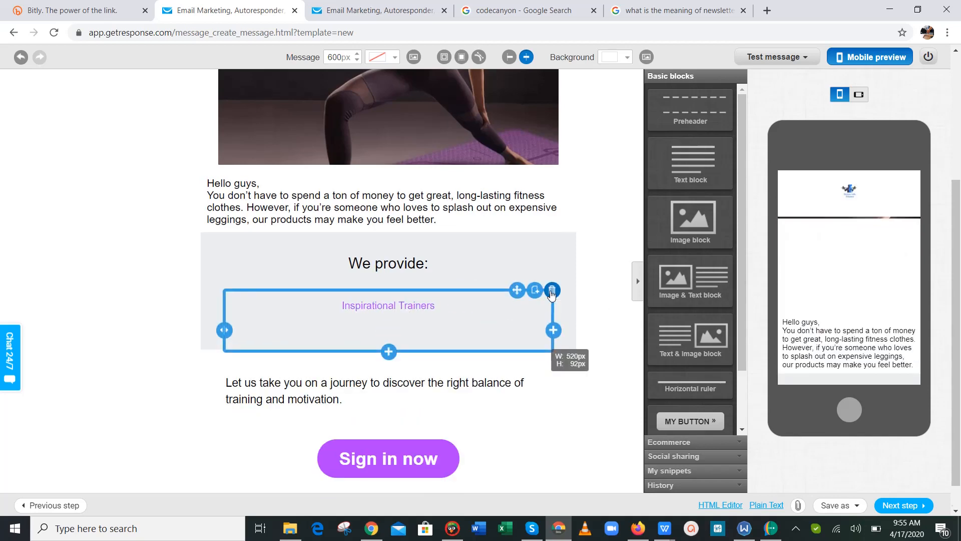
click(552, 290)
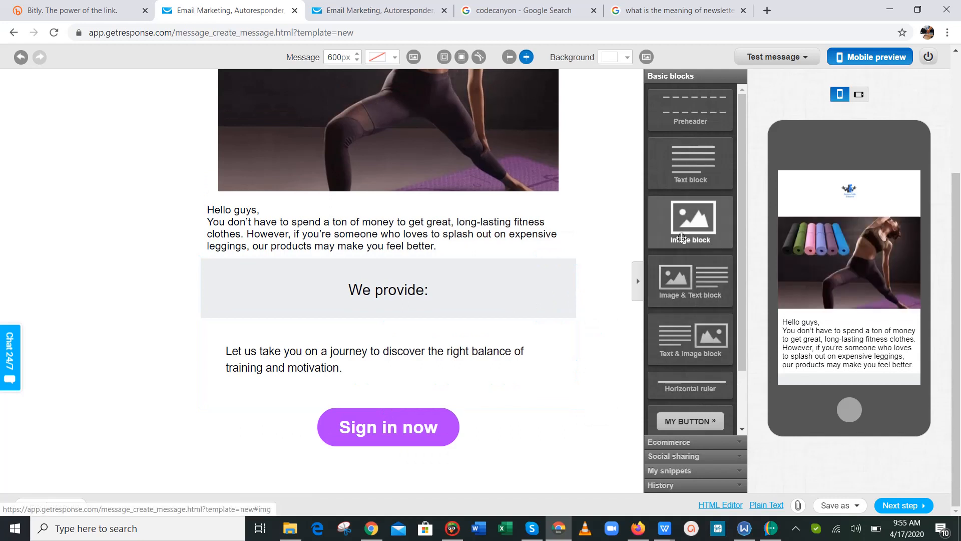
drag(682, 238, 260, 331)
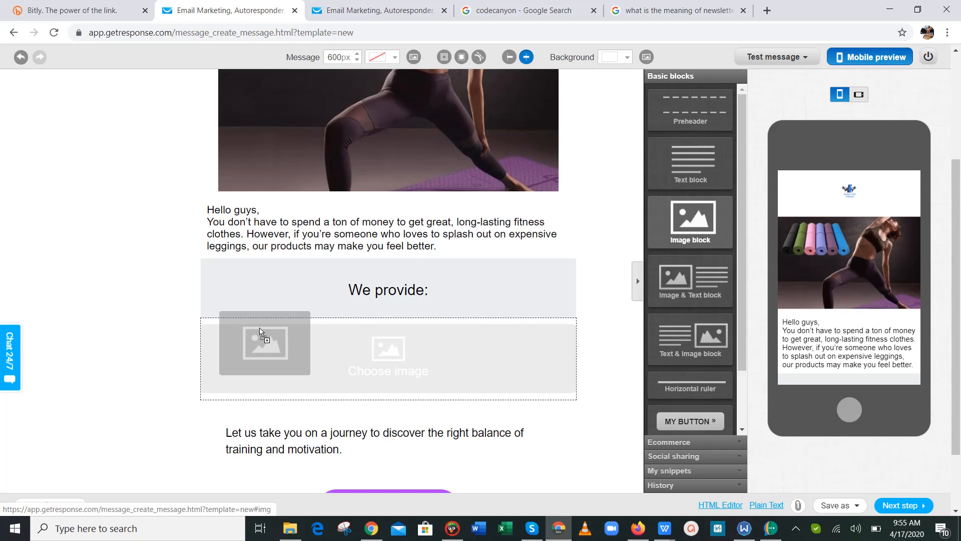
drag(261, 330, 261, 332)
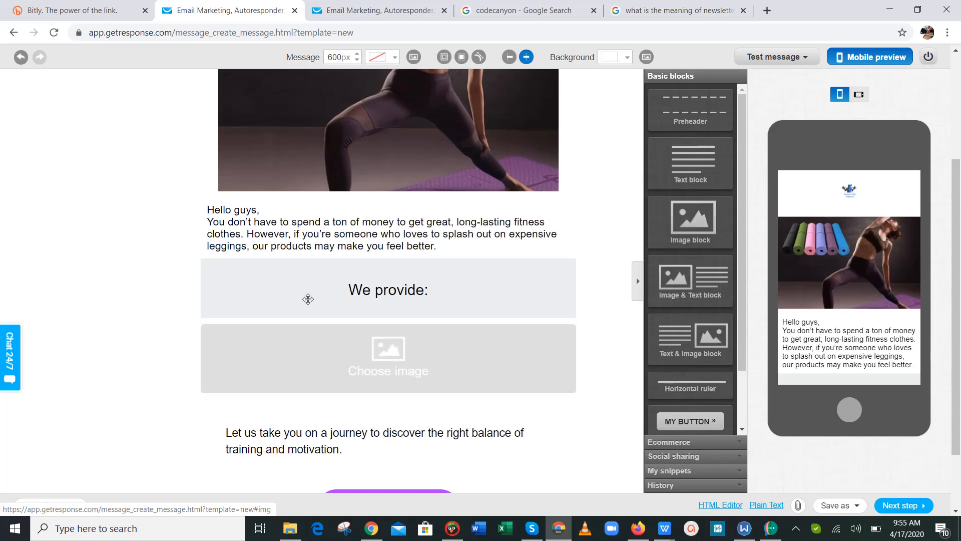
Step: Undo the image block insertion and all the icon and column deletions in the "We provide:" section
click(18, 62)
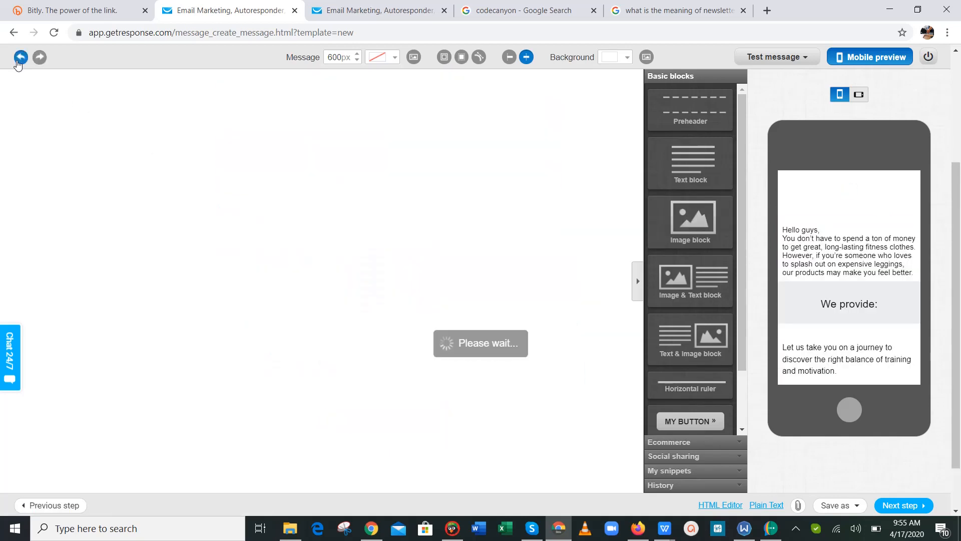
click(18, 62)
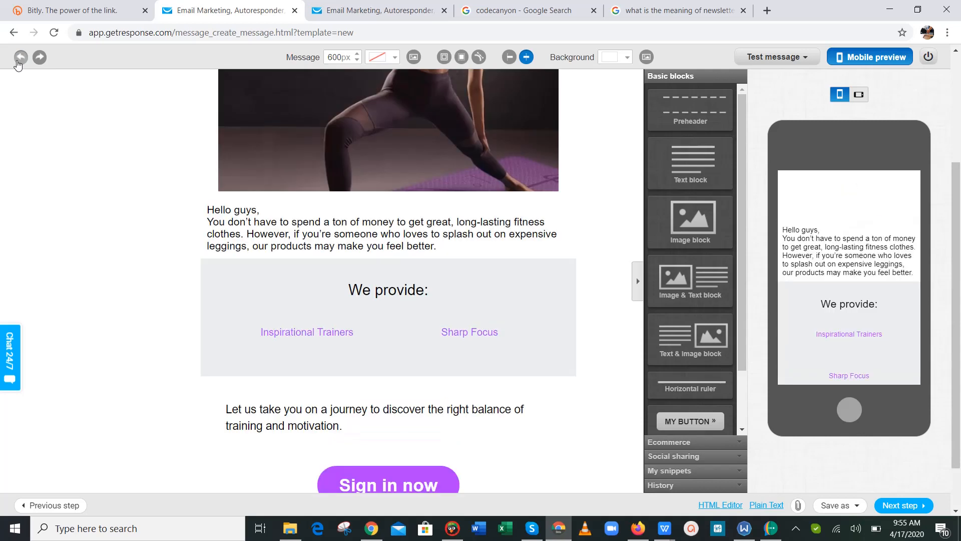
click(18, 62)
click(18, 63)
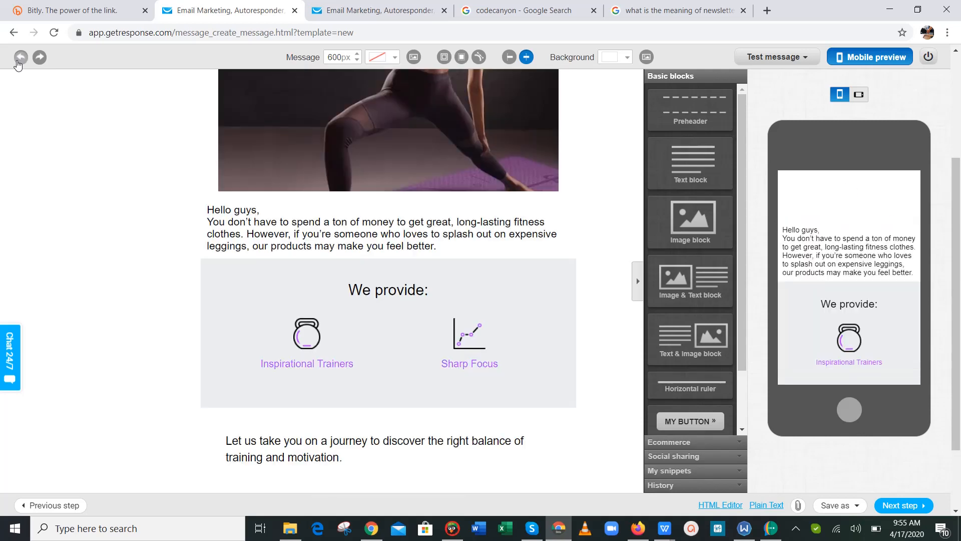
click(18, 62)
click(18, 62)
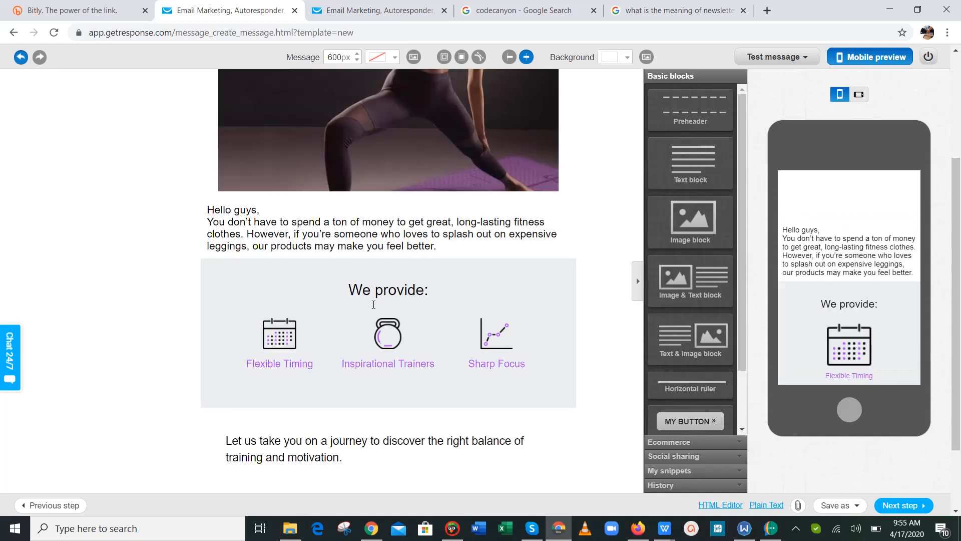
mouse_move(278, 334)
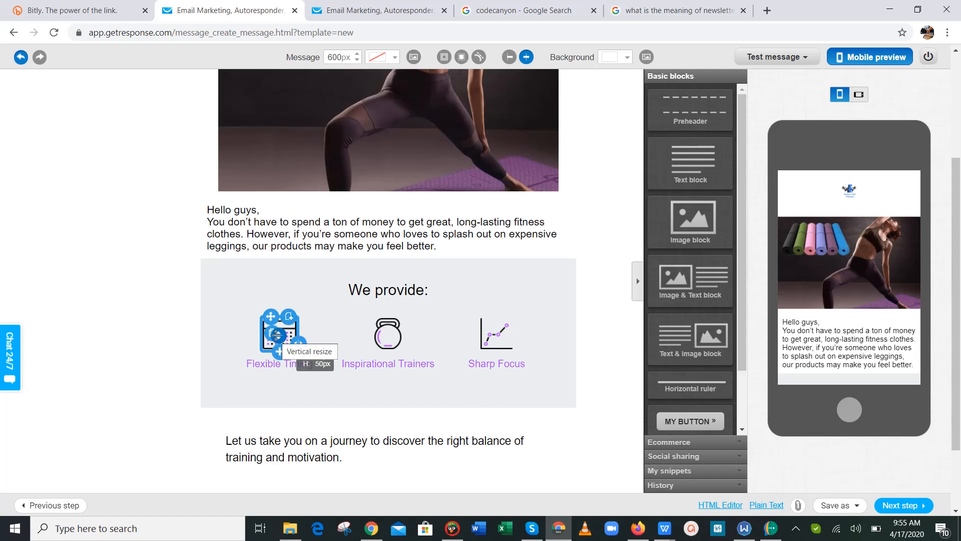
Step: Enlarge the block height of the calendar icon above "Flexible Timing" in the "We provide:" section and select that icon
drag(277, 335, 278, 356)
click(283, 339)
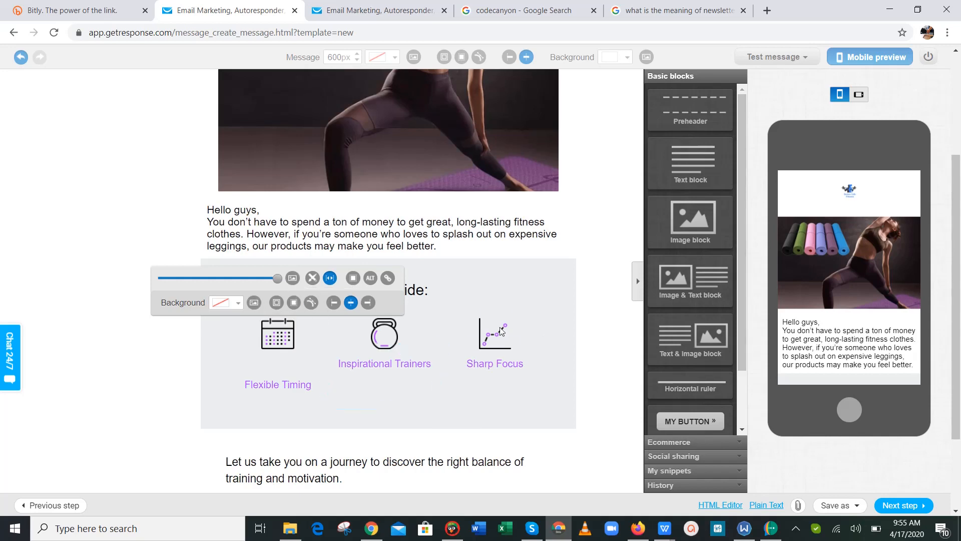
Step: Switch to the browser window with the Better Life Fitness store and open the Men Fitness Clothing collection from its home page
click(373, 529)
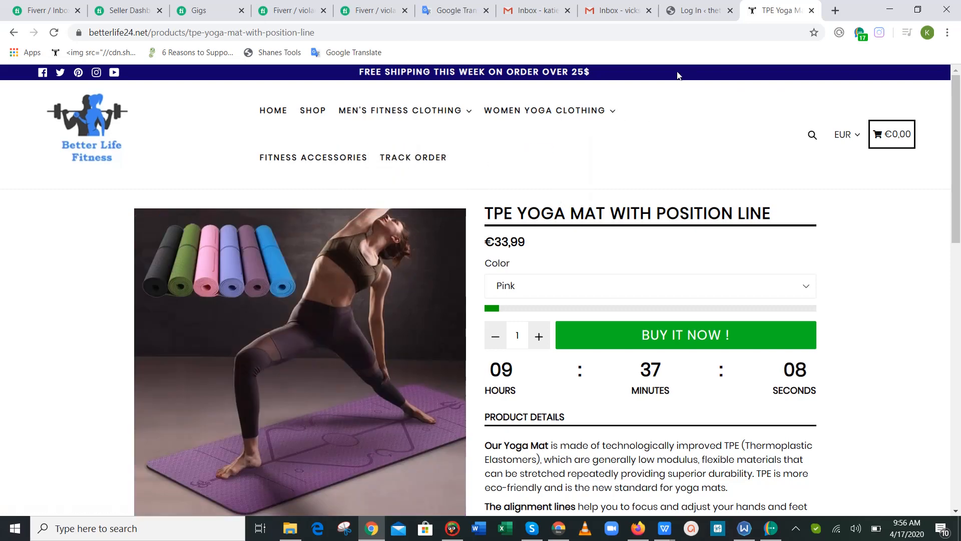
click(282, 121)
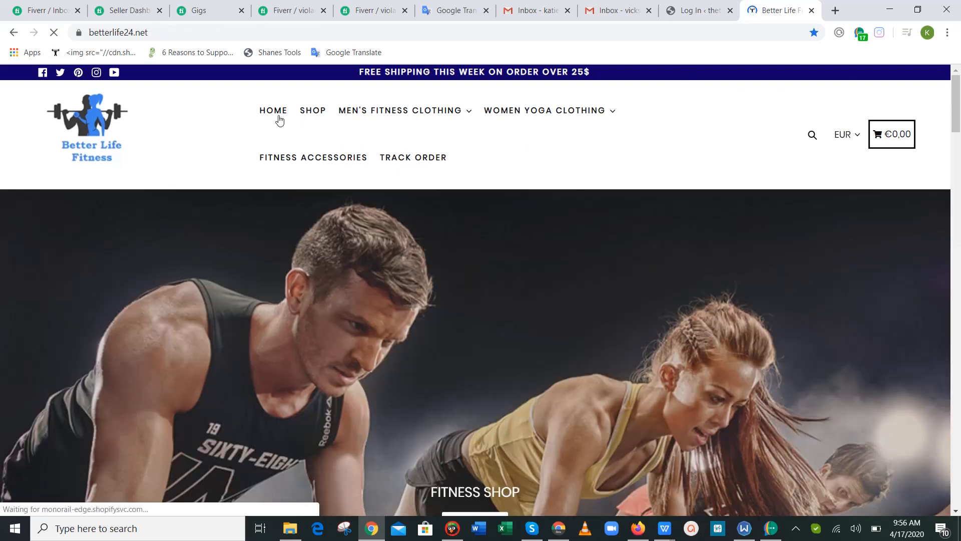
drag(958, 88, 959, 88)
mouse_move(399, 112)
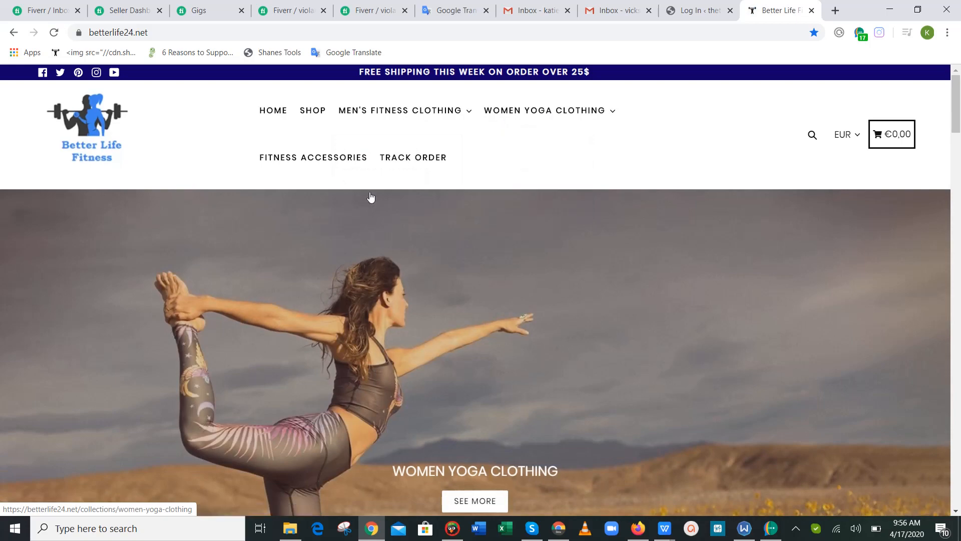
drag(960, 148, 960, 363)
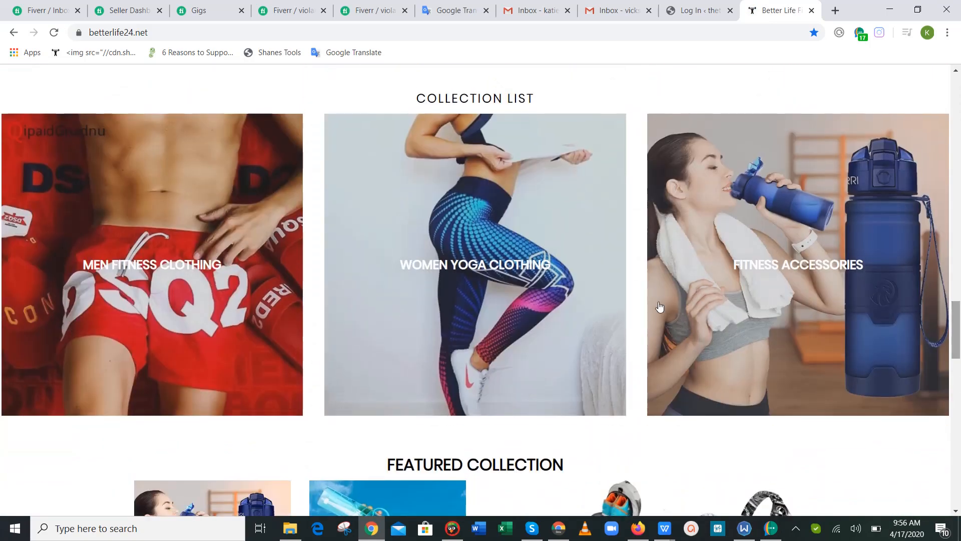
mouse_move(146, 302)
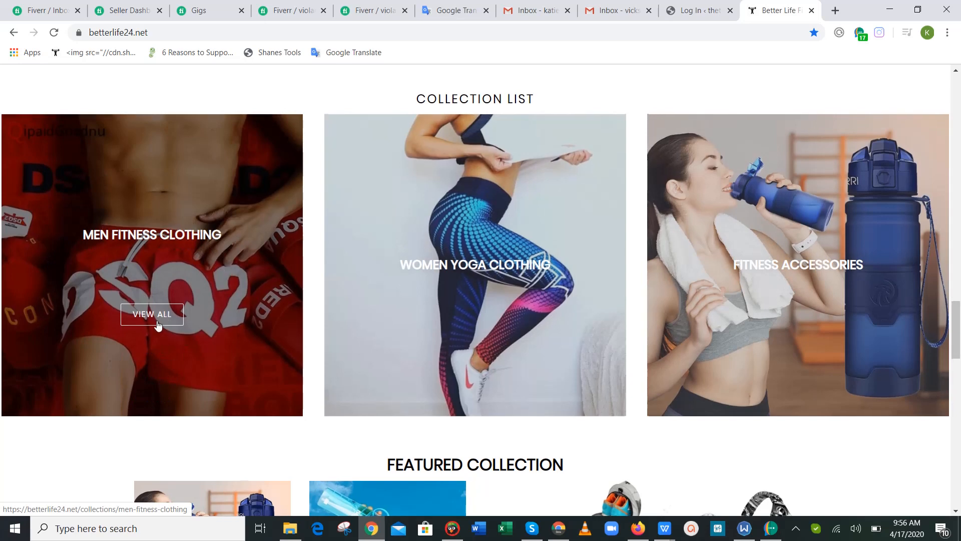
click(158, 326)
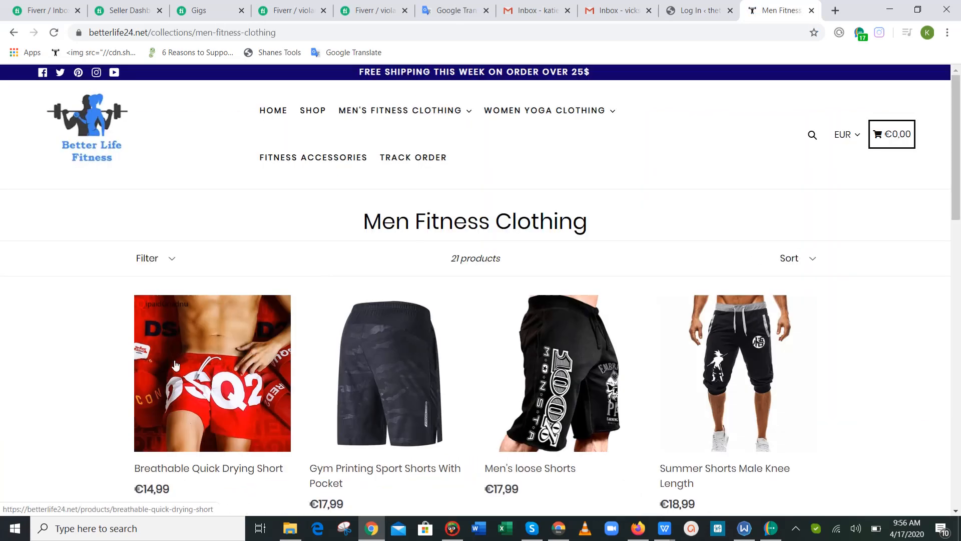
Step: Capture the red Breathable Quick Drying Short product image with Snipping Tool and save it to the Desktop as PNG "aj 6"
click(347, 530)
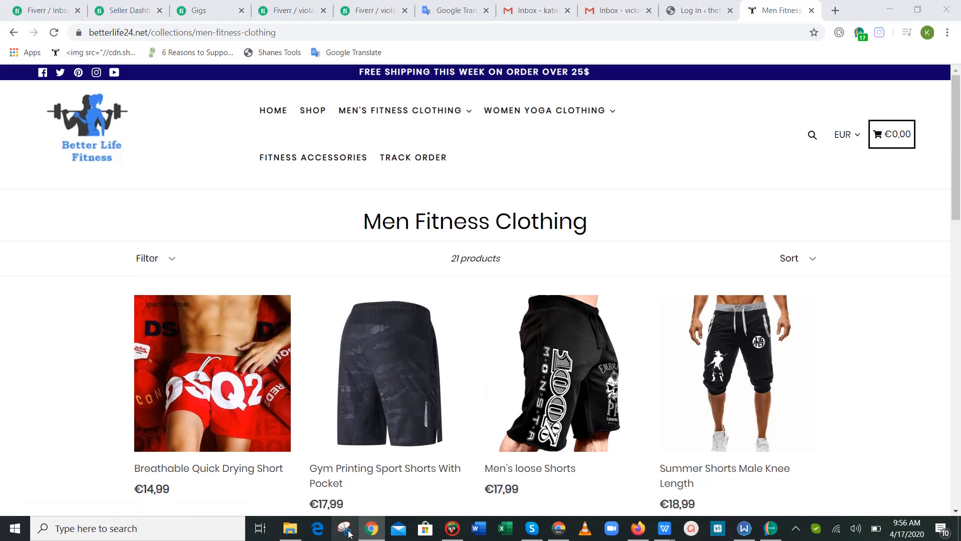
click(665, 198)
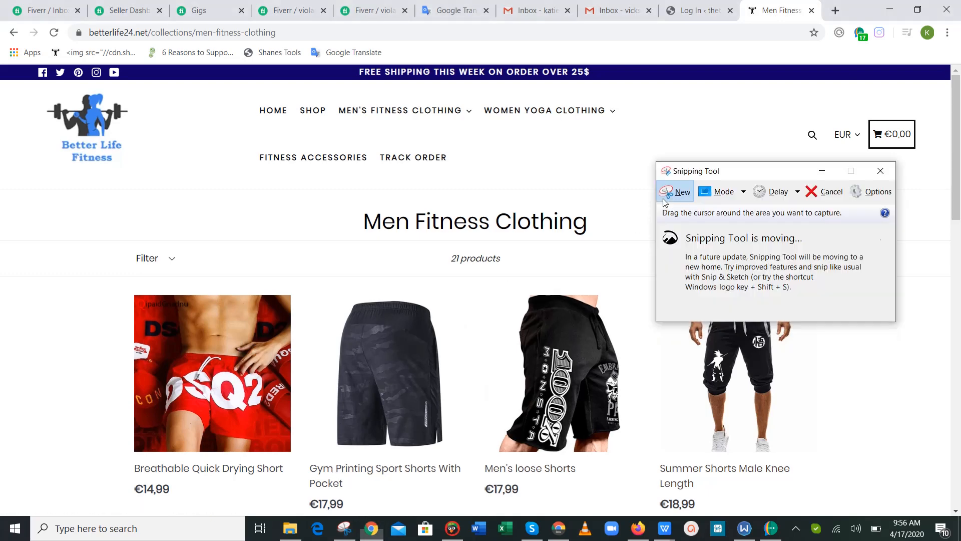
drag(138, 296, 289, 447)
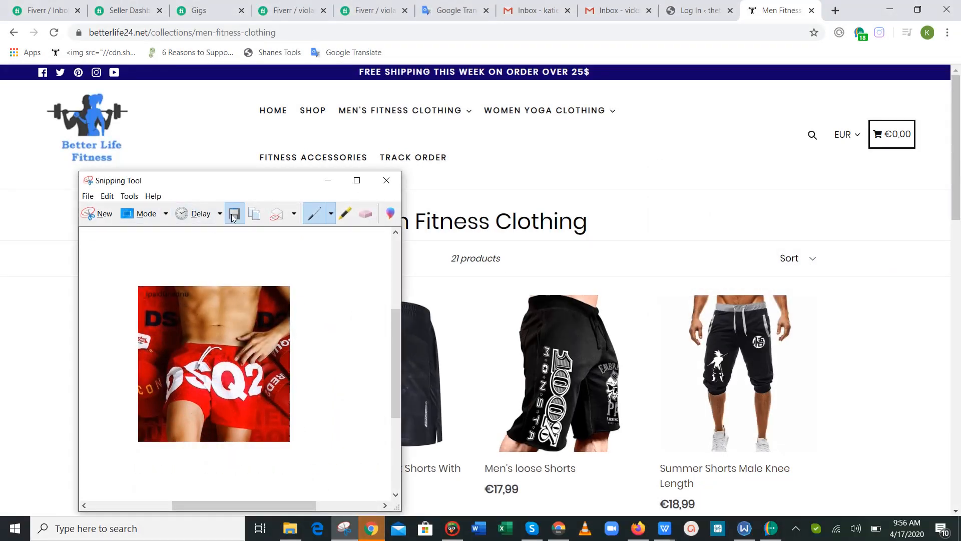
click(233, 214)
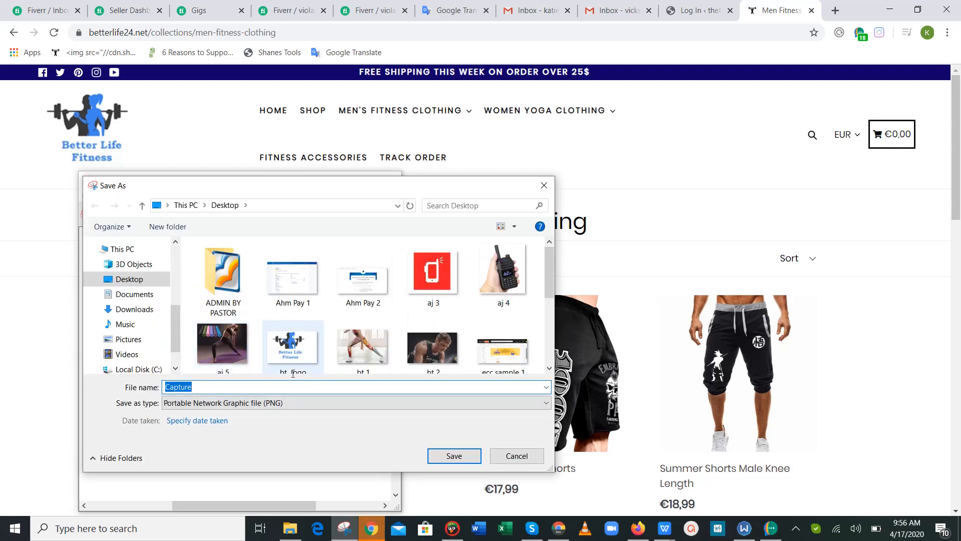
text(aj)
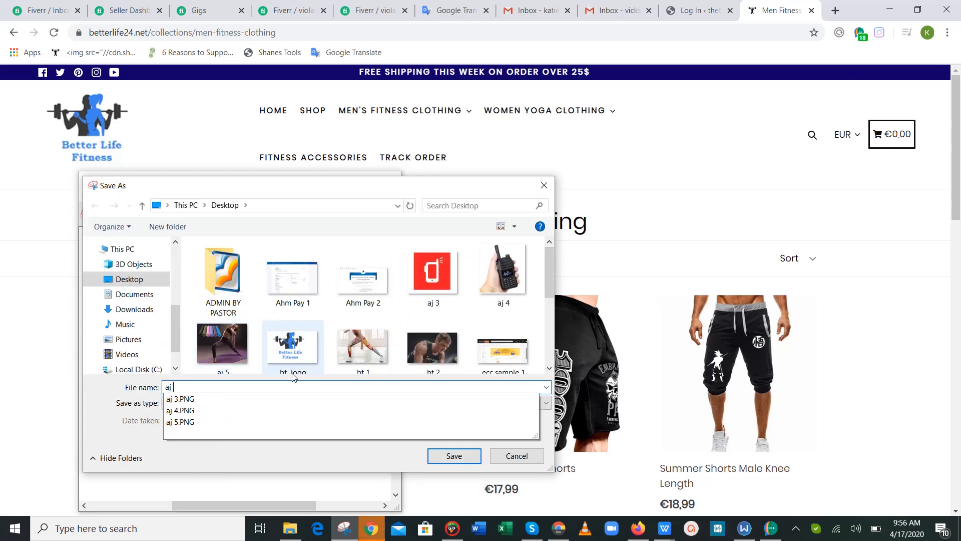
text( 6)
key(Return)
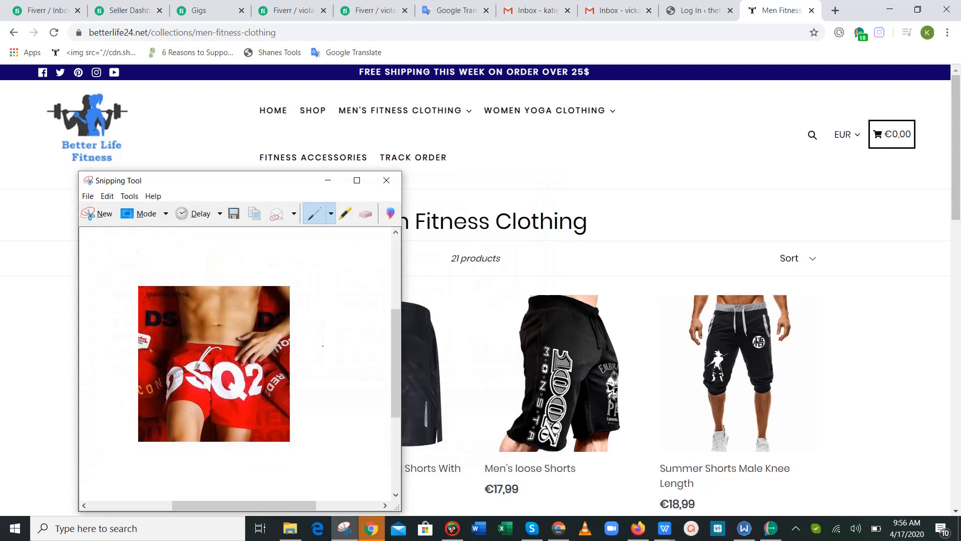
click(387, 180)
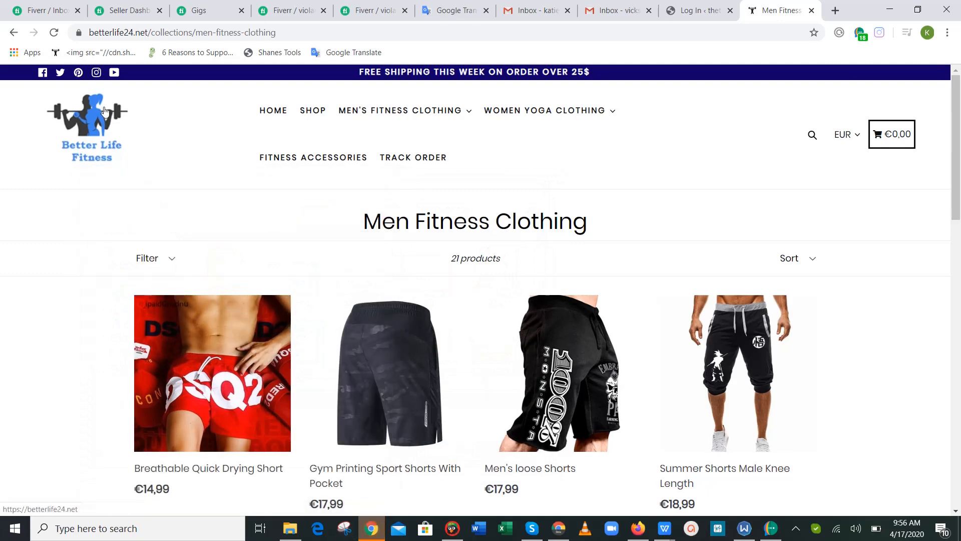
Step: Return to the store home page's collection list and open the Women Yoga Clothing collection
click(11, 32)
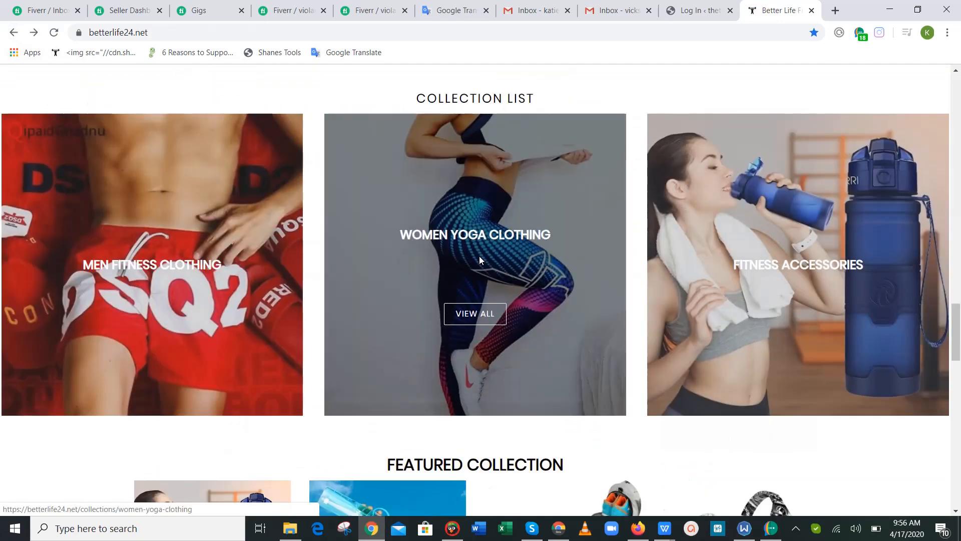
click(483, 326)
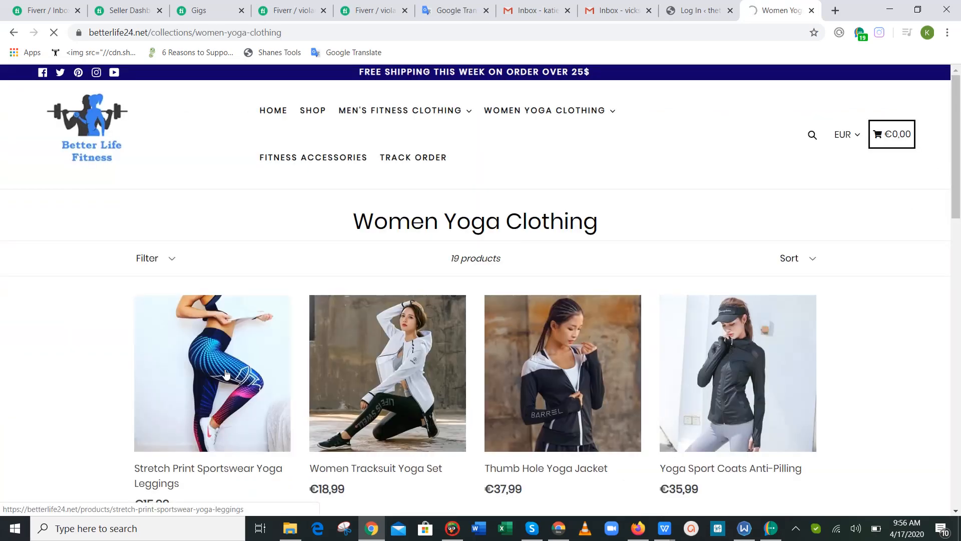
click(225, 373)
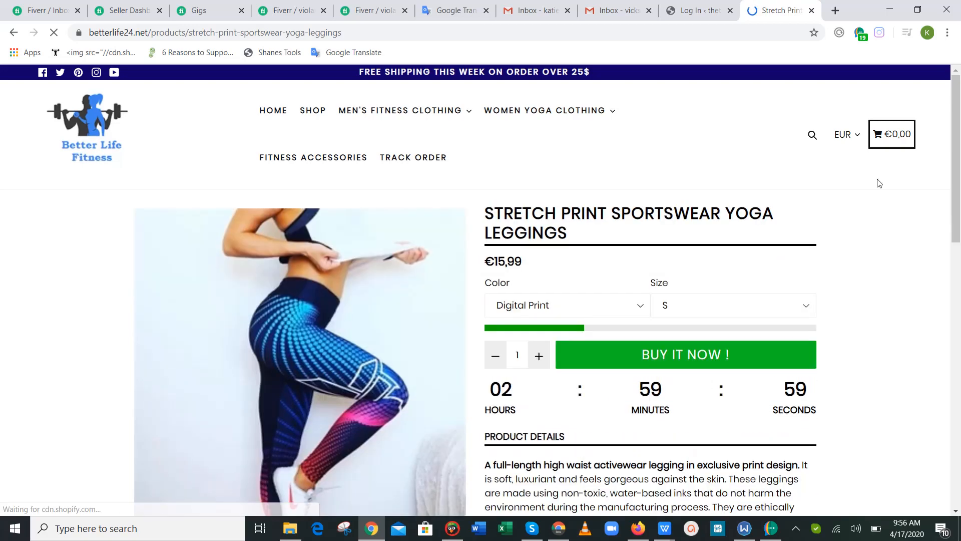
scroll(451, 191, down, 5)
scroll(206, 195, up, 5)
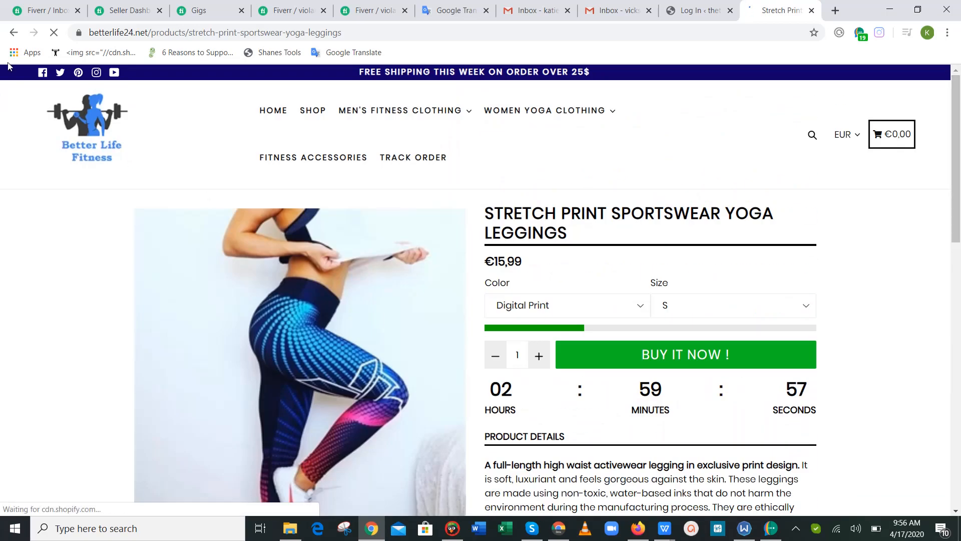
click(12, 33)
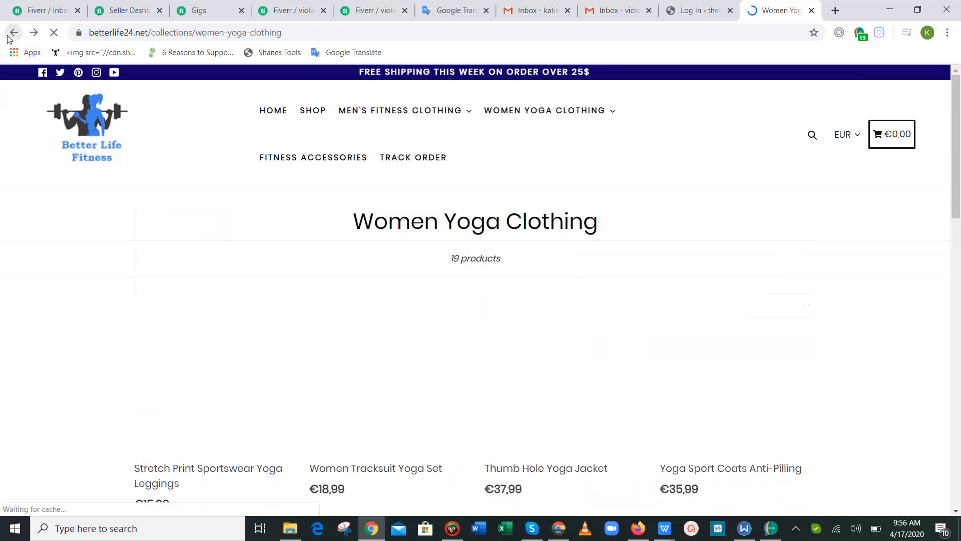
Step: Capture the Stretch Print Sportswear Yoga Leggings image with Snipping Tool and save it to the Desktop as PNG "aj 7"
click(344, 531)
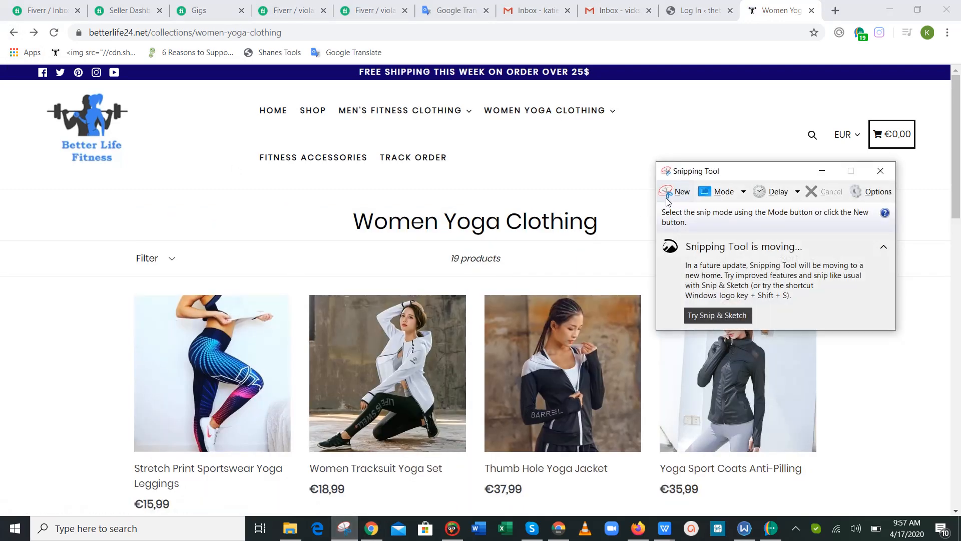
click(675, 192)
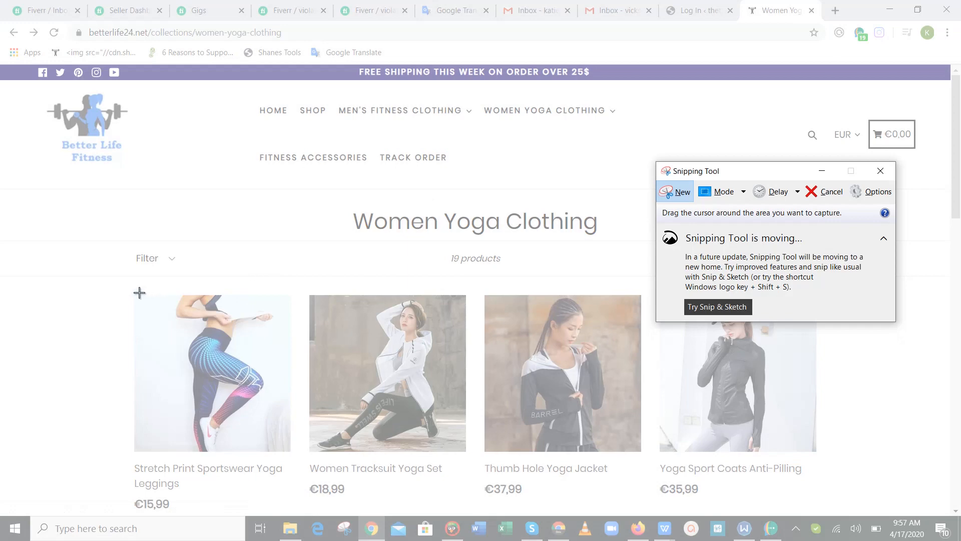
drag(137, 293, 289, 452)
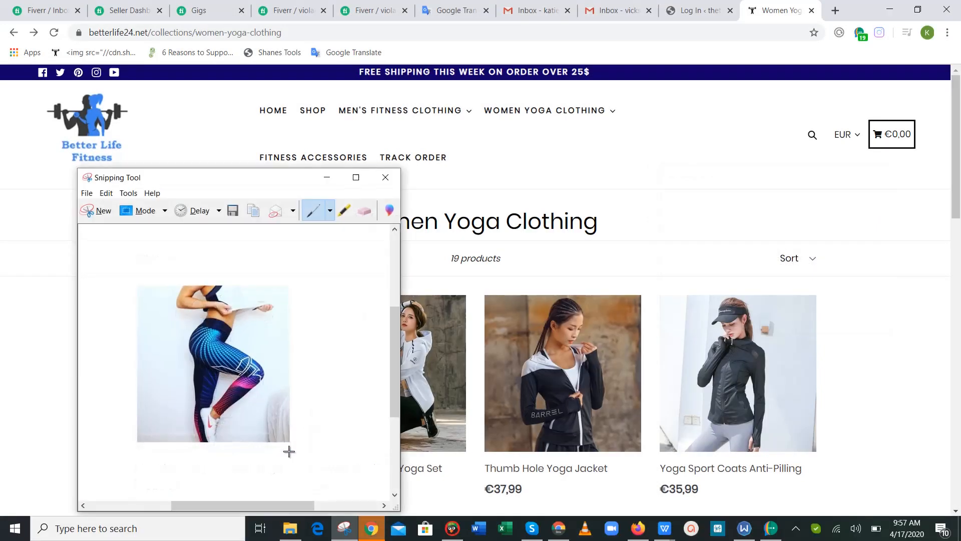
click(233, 210)
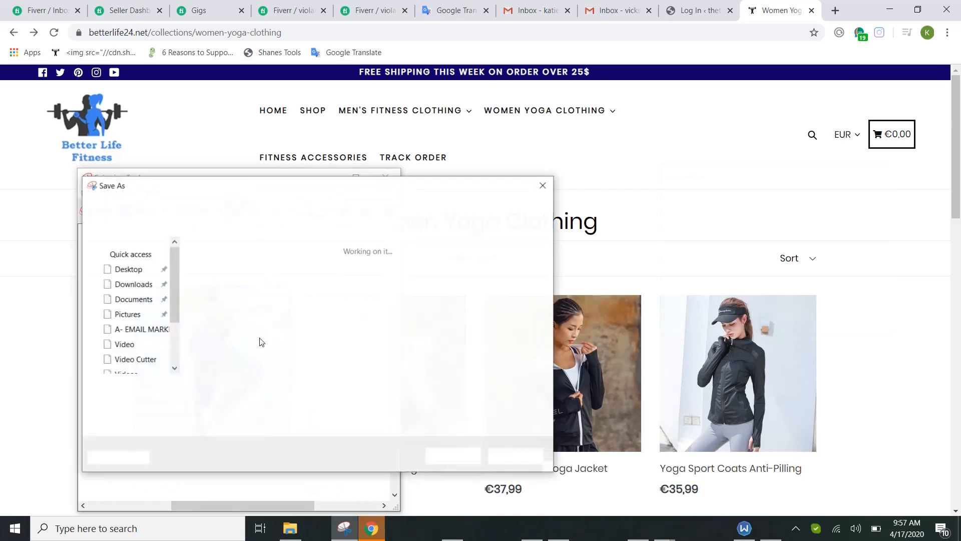
text(aj 7)
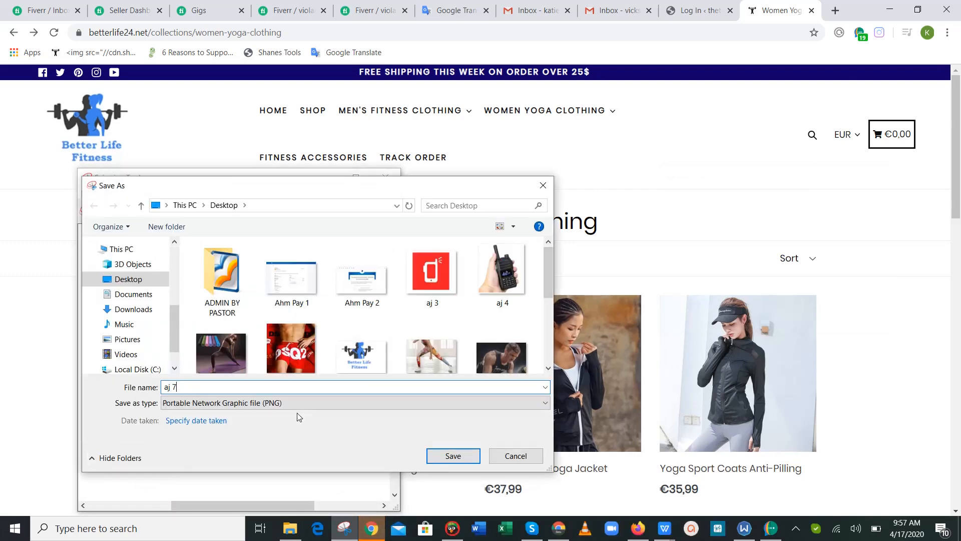
key(Return)
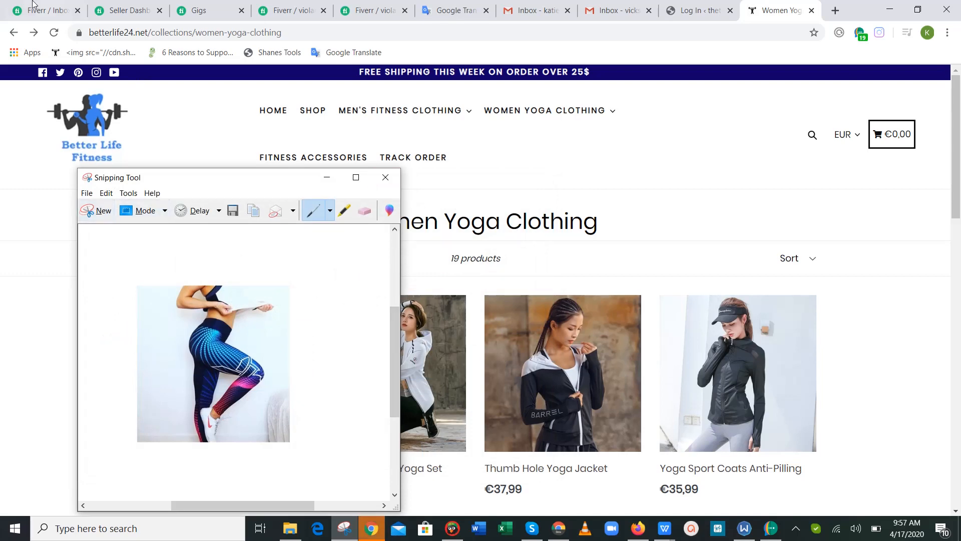
Step: Open the store's Fitness Accessories collection from its home page and snip the Gym Yoga water bottle product image
click(14, 33)
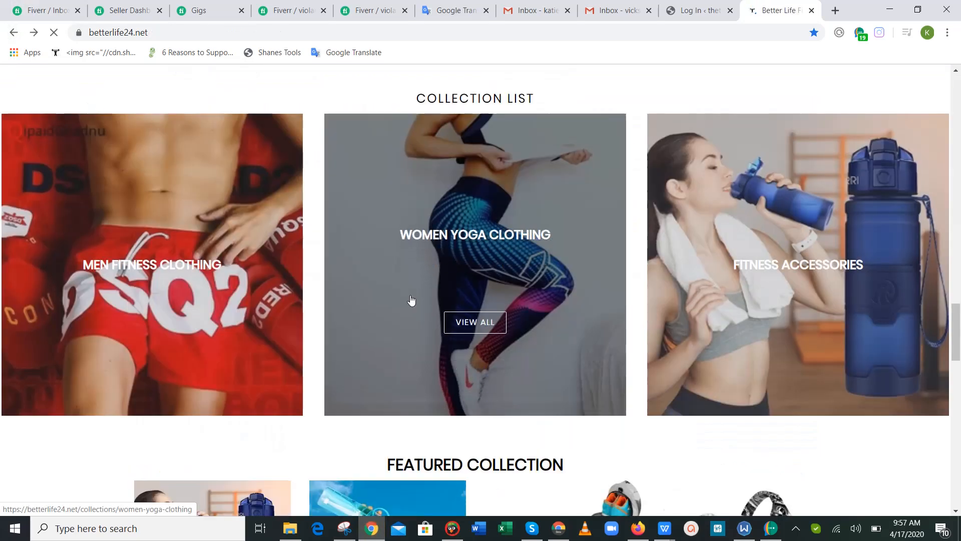
click(803, 320)
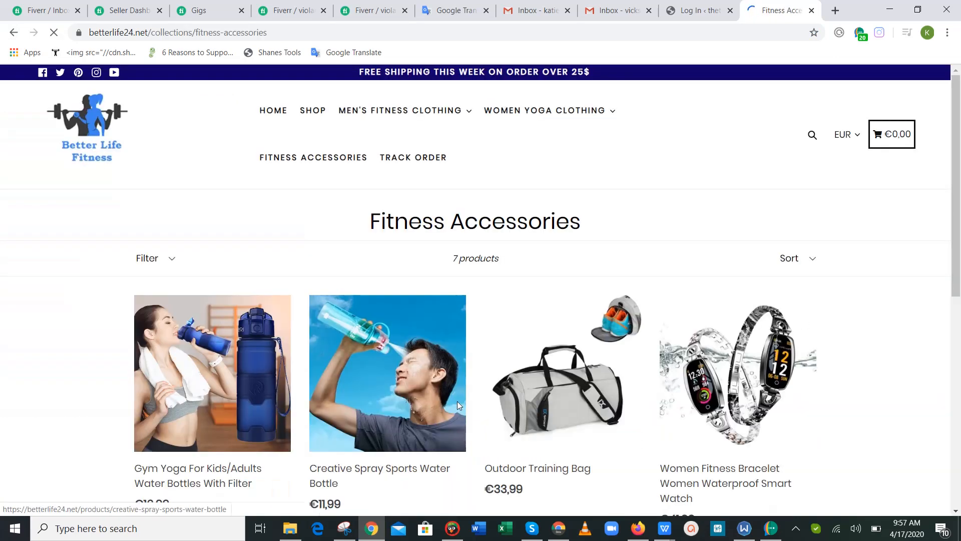
click(344, 535)
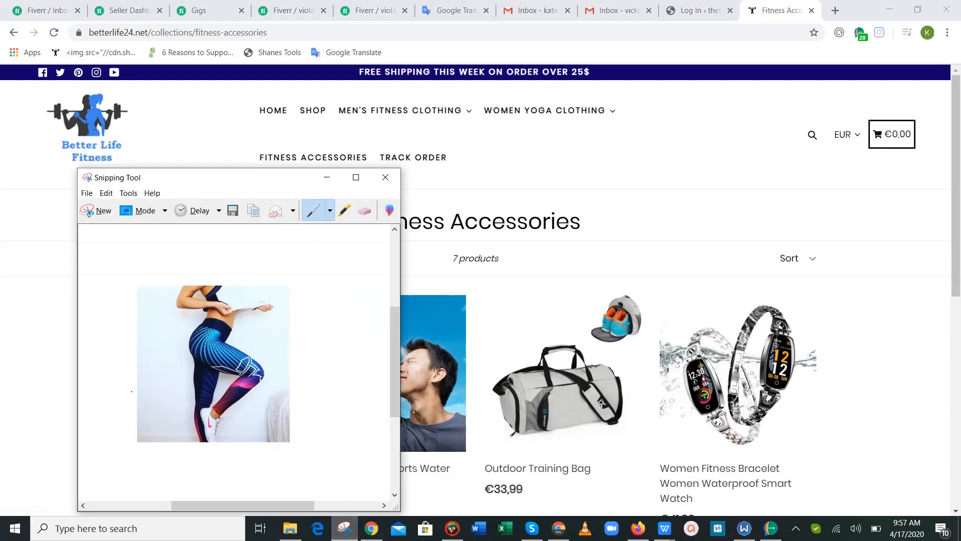
click(88, 218)
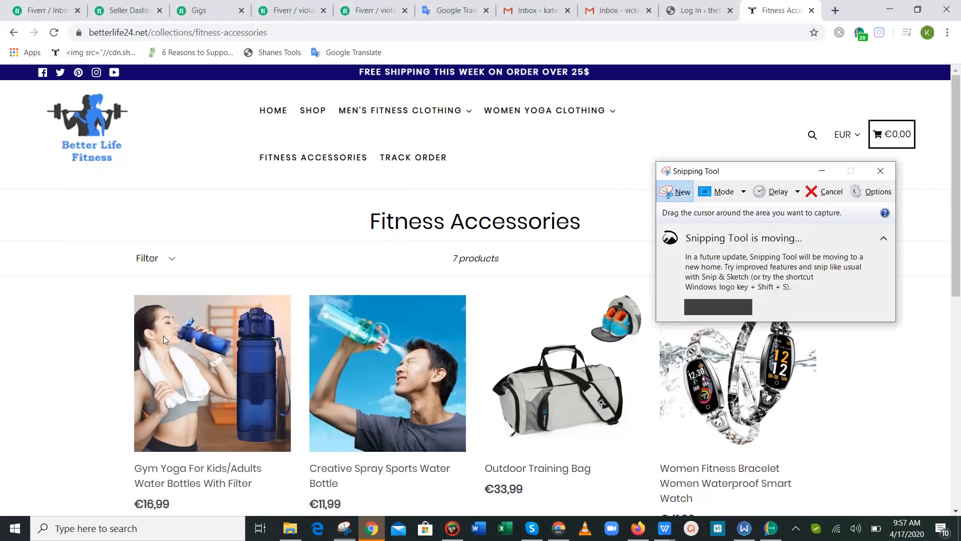
drag(135, 296, 290, 452)
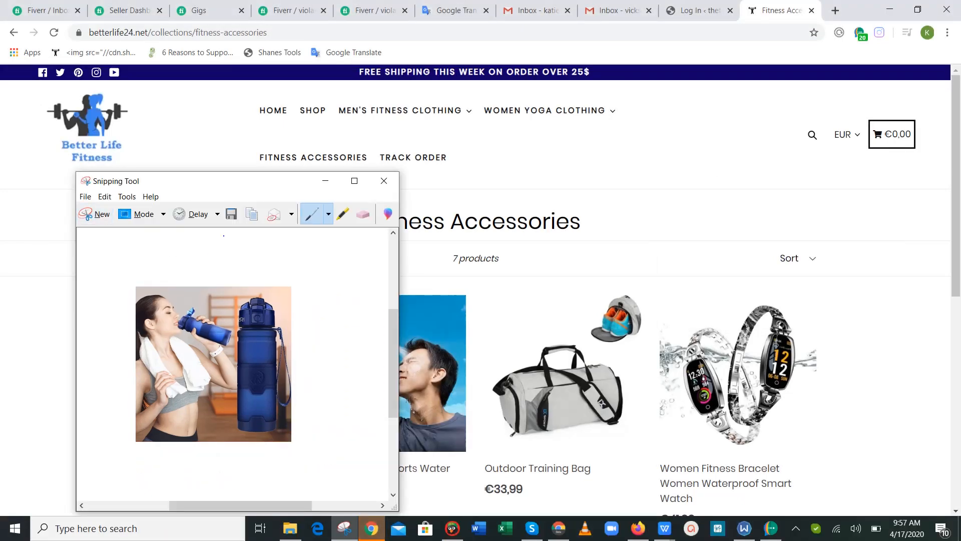
Step: Save the snip to the Desktop as aj 8 and close the Snipping Tool
click(232, 215)
text(a)
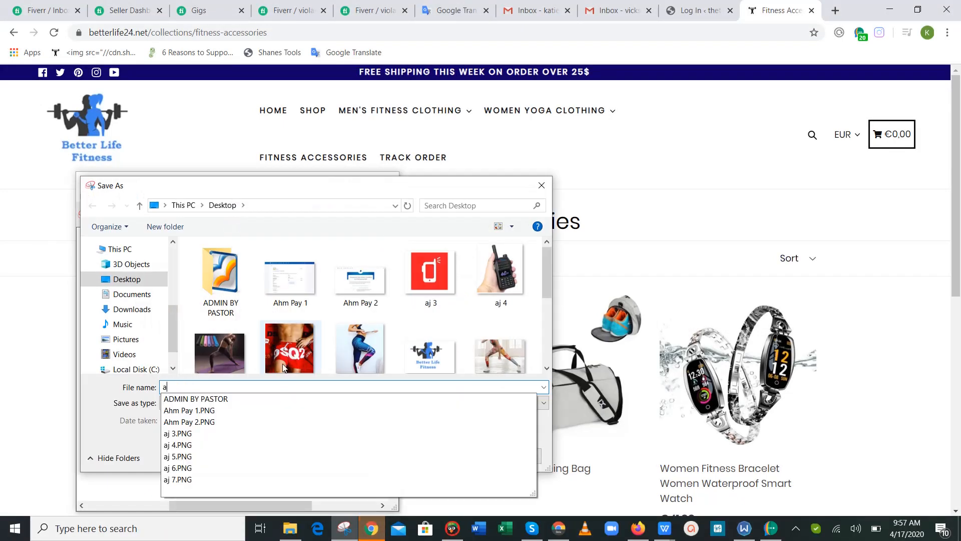
text(j 8)
key(Return)
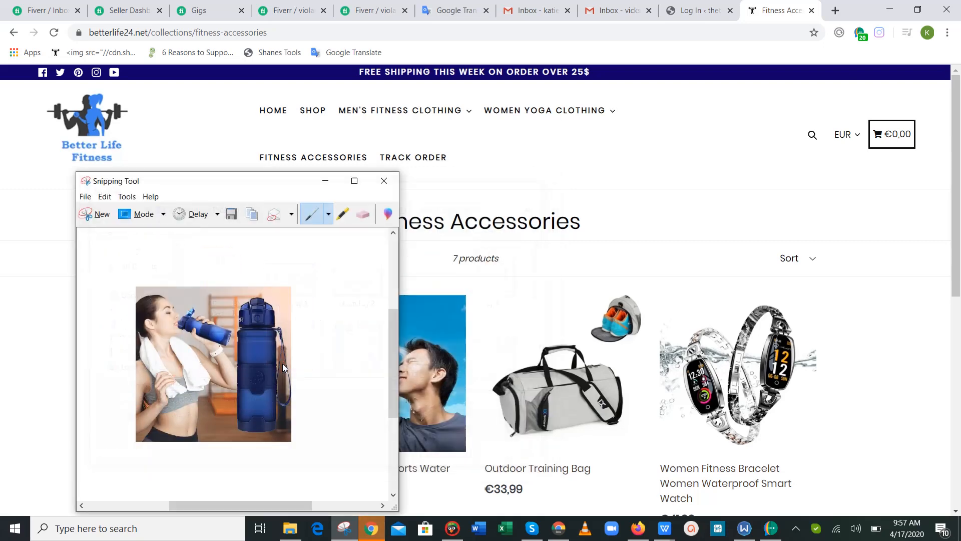
click(384, 181)
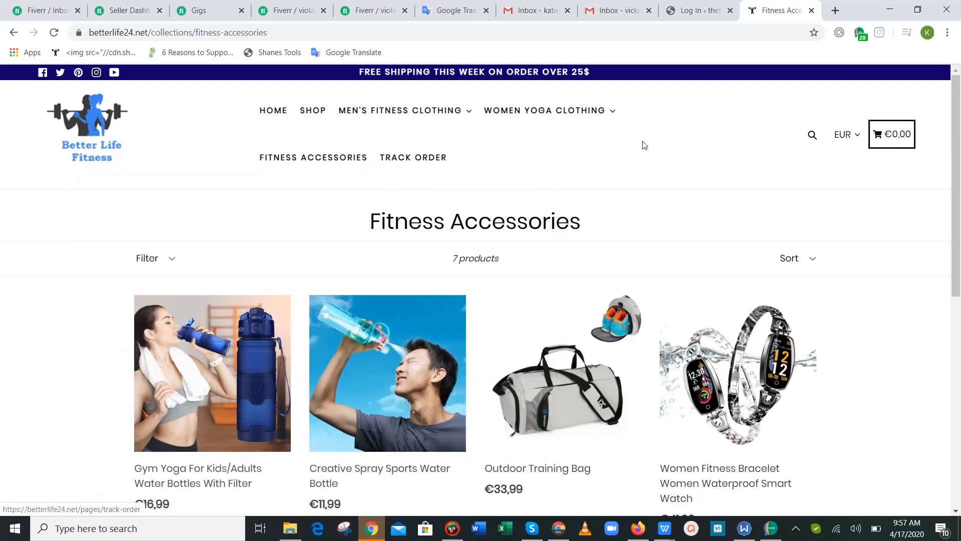
Step: Switch to the GetResponse email editor and open the file upload dialog from the Flexible Timing icon's image picker
click(879, 9)
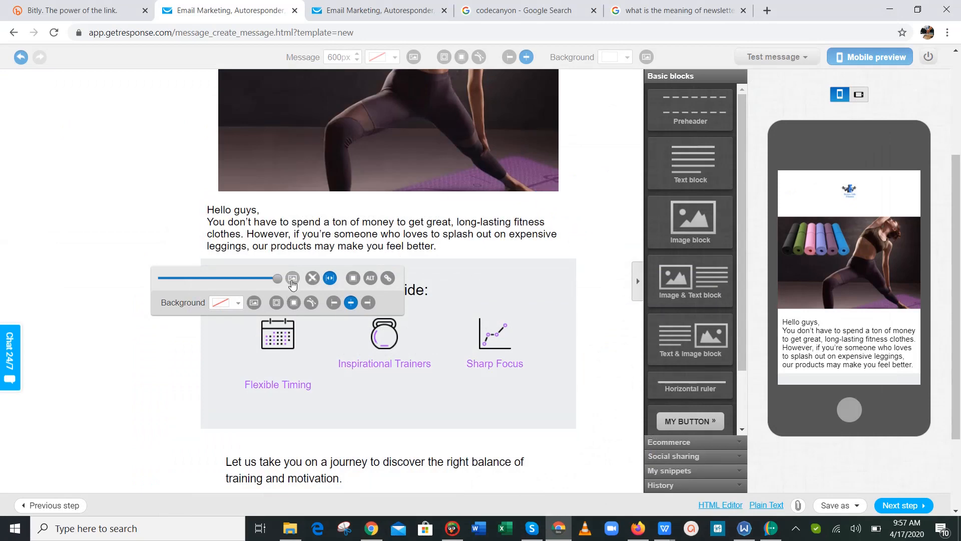
click(292, 278)
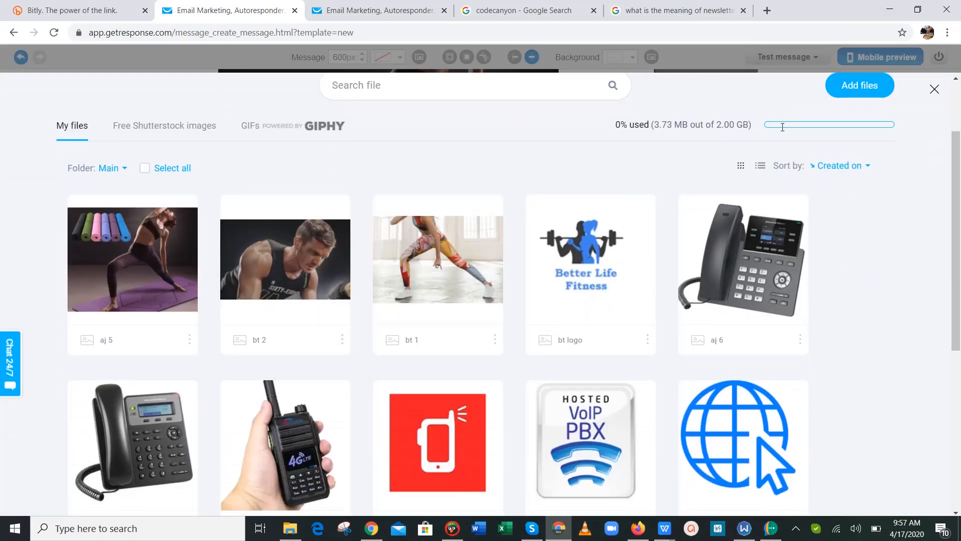
click(880, 93)
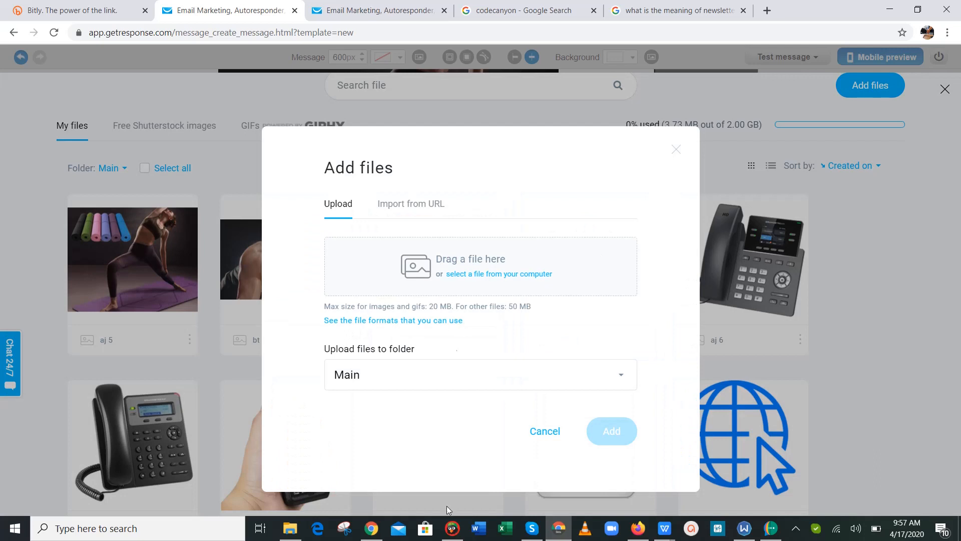
Step: Upload aj 6.PNG from the desktop into the Main folder
click(885, 13)
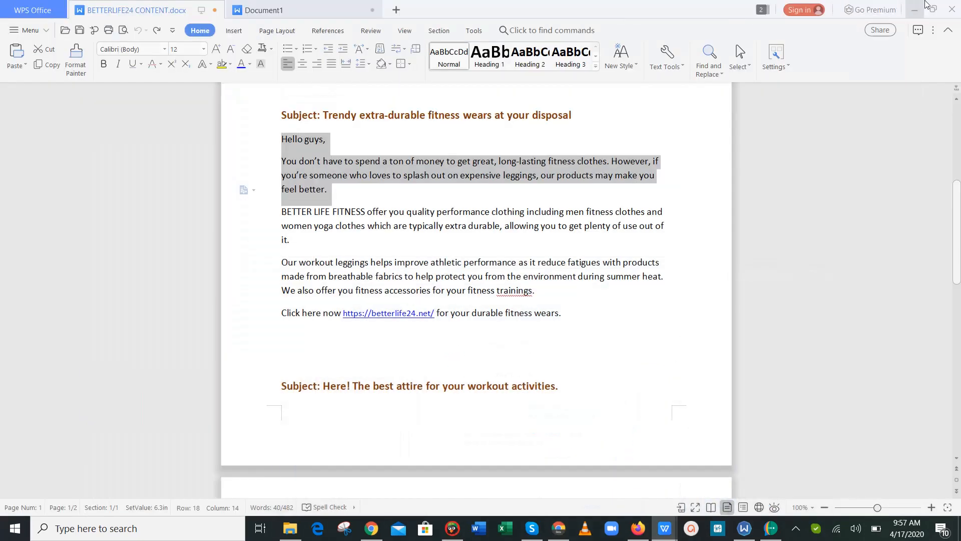
click(917, 9)
click(887, 14)
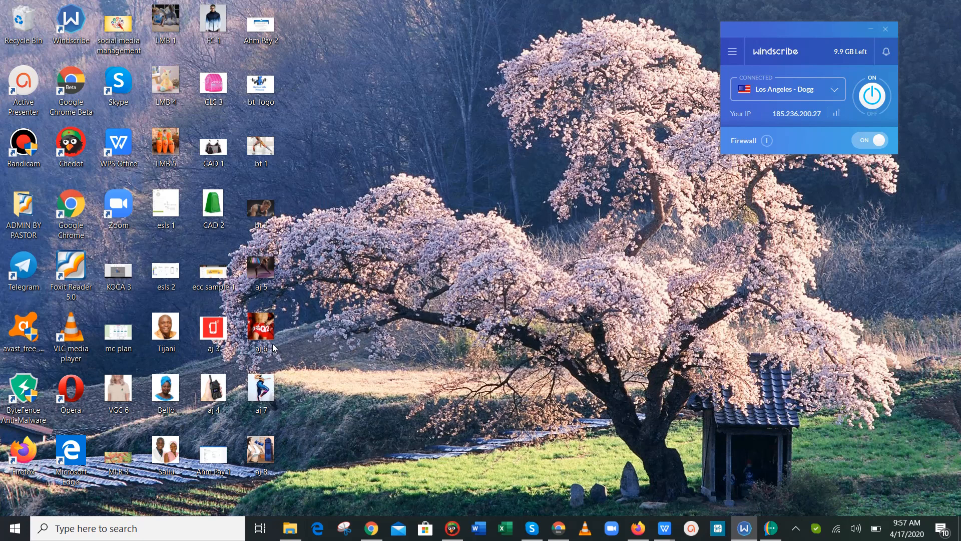
drag(267, 342, 434, 477)
drag(551, 530, 556, 529)
drag(265, 331, 534, 383)
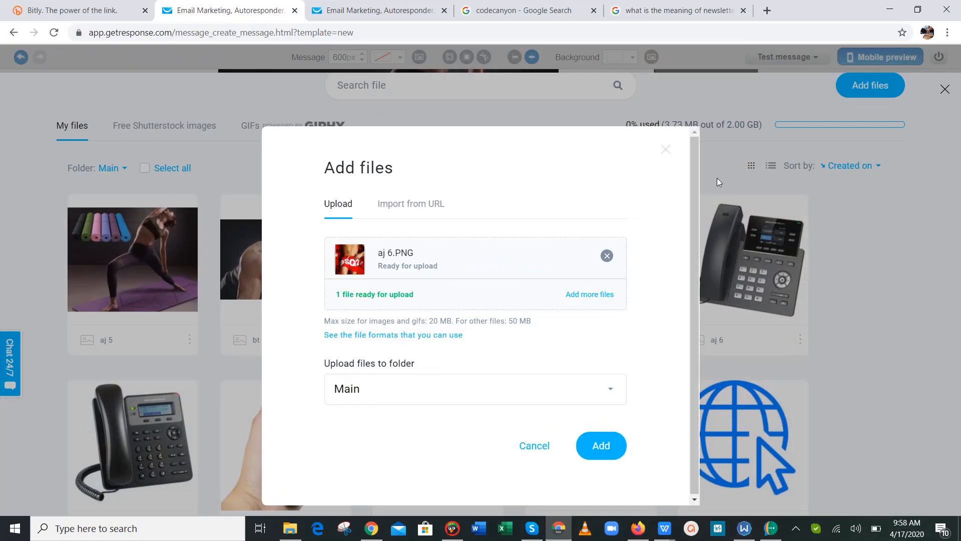
click(611, 452)
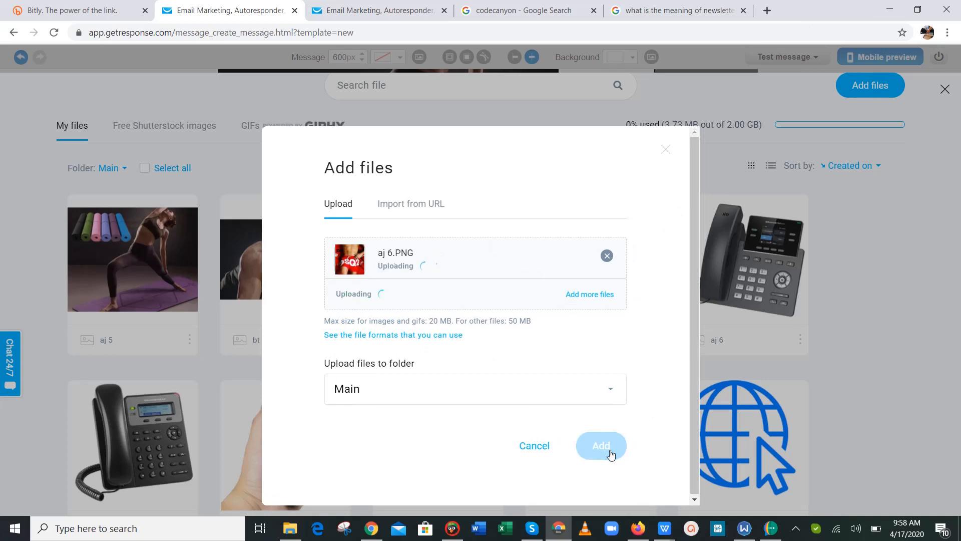
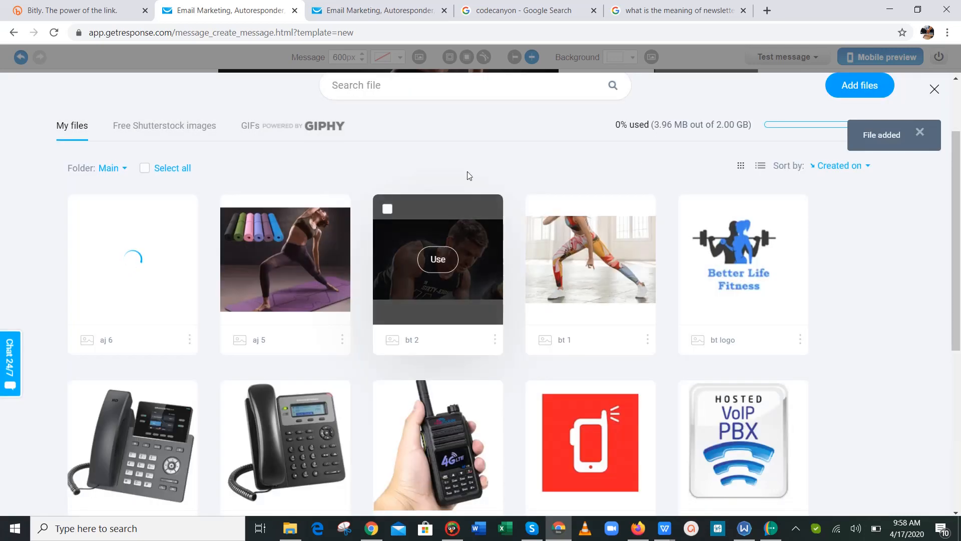
click(879, 9)
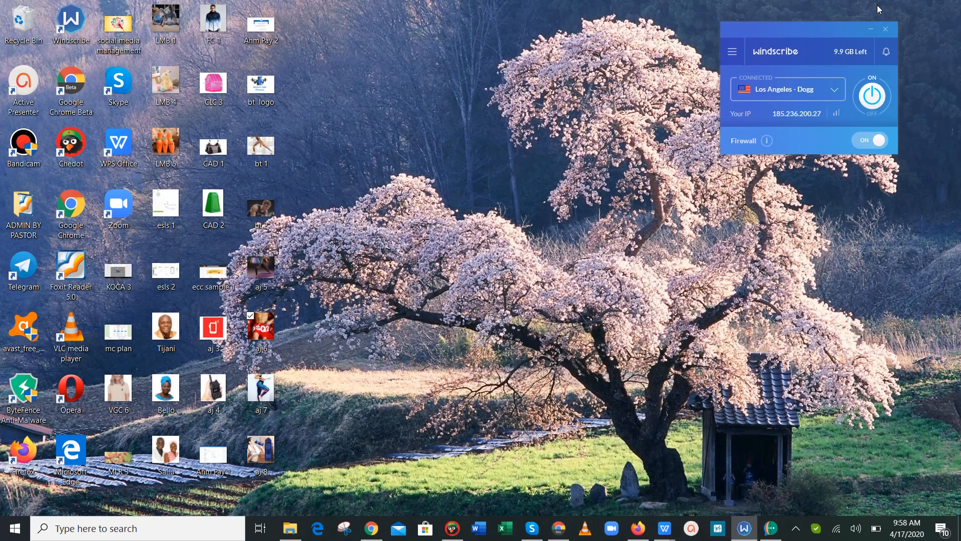
drag(256, 385, 560, 535)
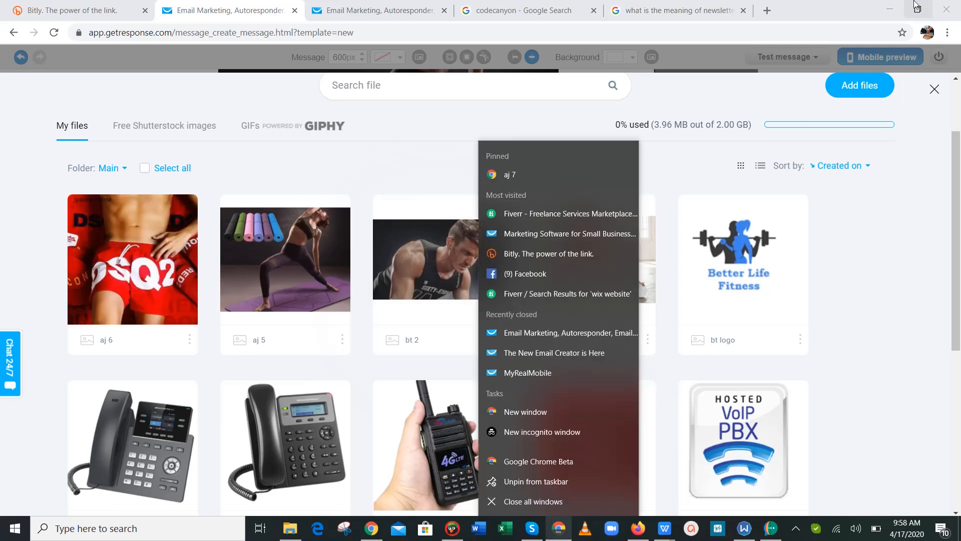
click(885, 256)
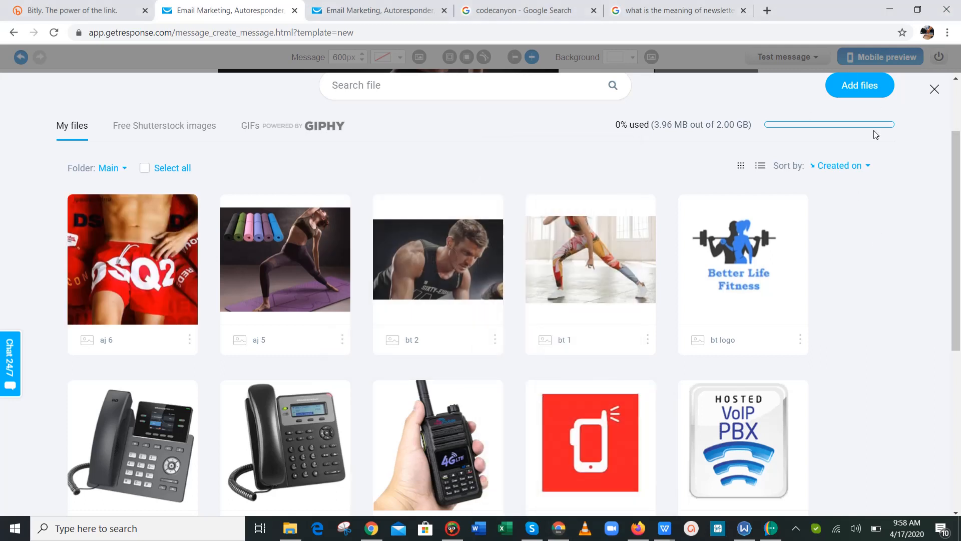
Step: Upload aj 7.PNG from the desktop into the Main folder
click(872, 86)
click(889, 6)
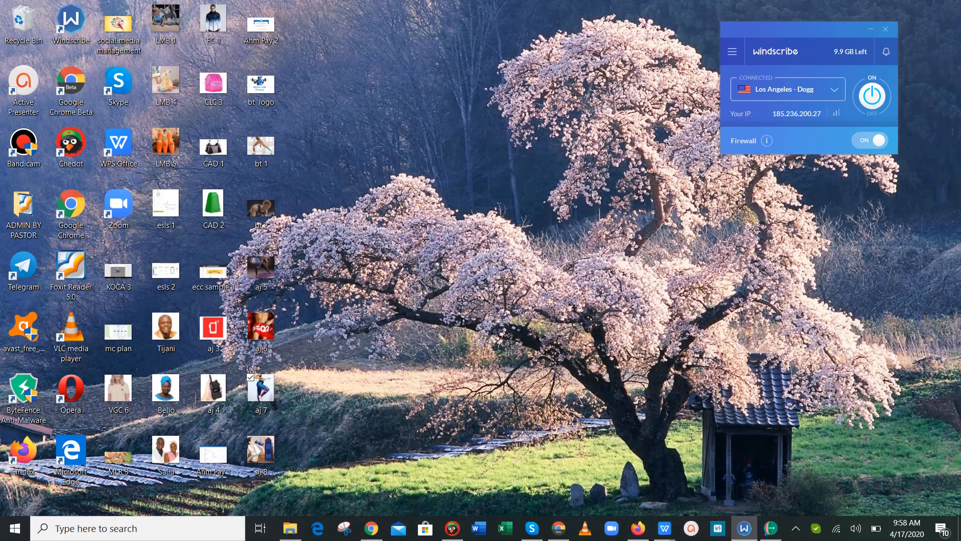
drag(258, 372, 468, 492)
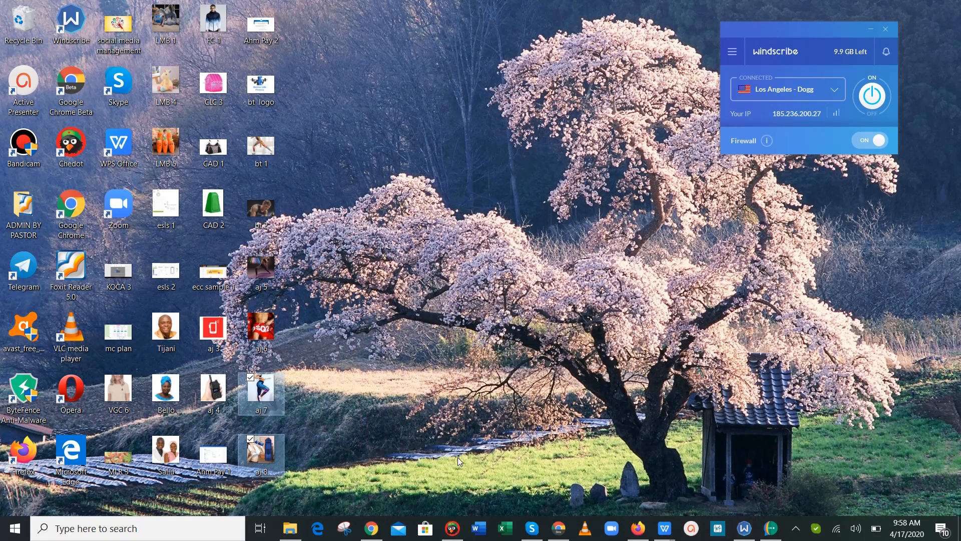
click(534, 283)
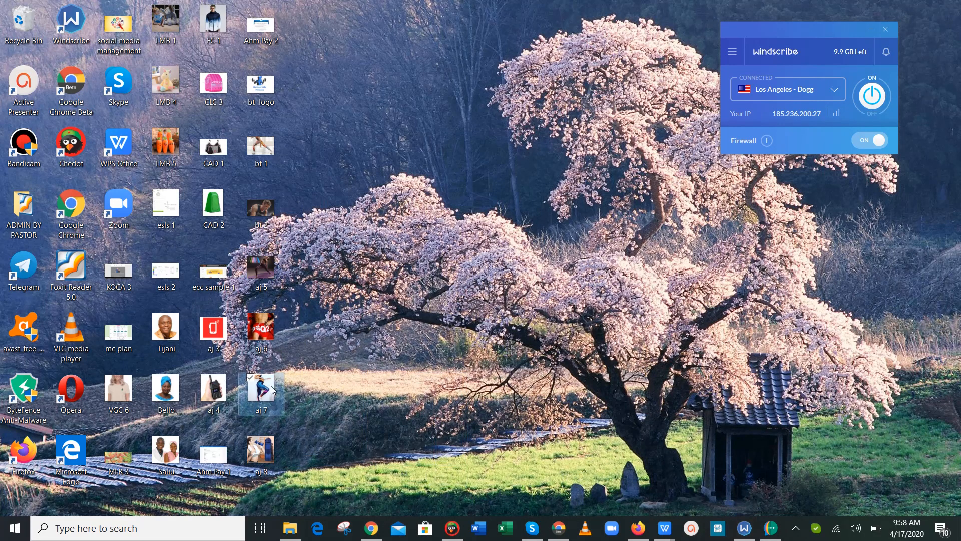
drag(271, 386, 541, 308)
click(619, 449)
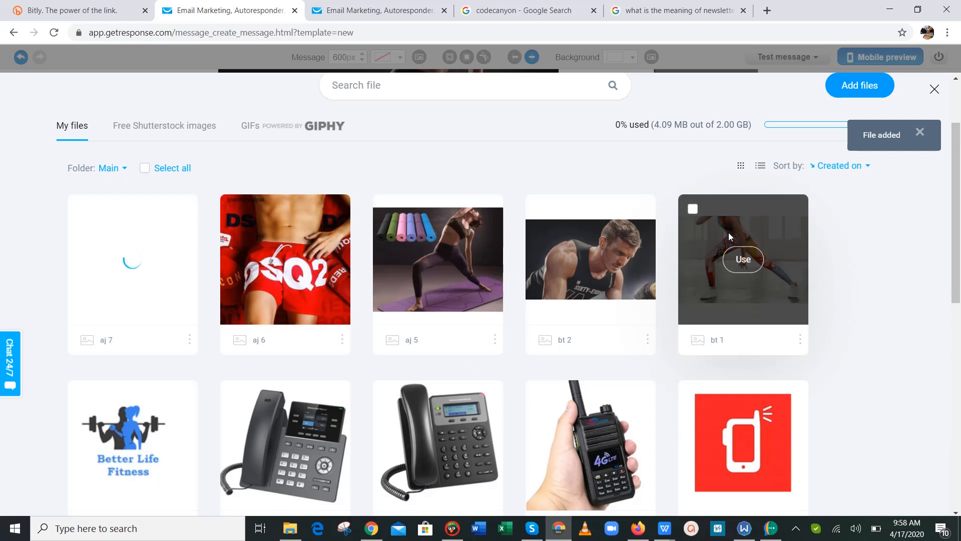
Step: Upload aj 8.PNG from the desktop into the Main folder
click(884, 6)
click(264, 458)
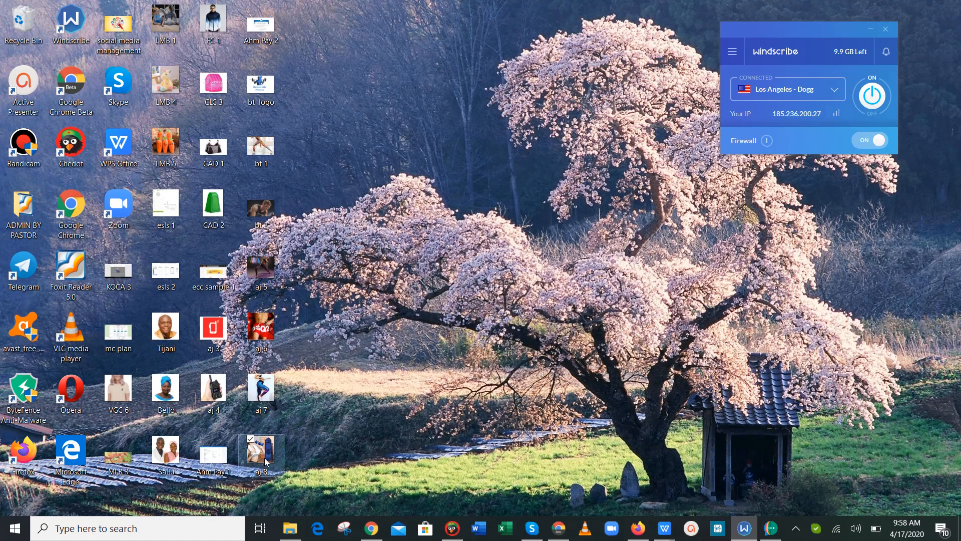
drag(539, 506, 522, 360)
click(608, 445)
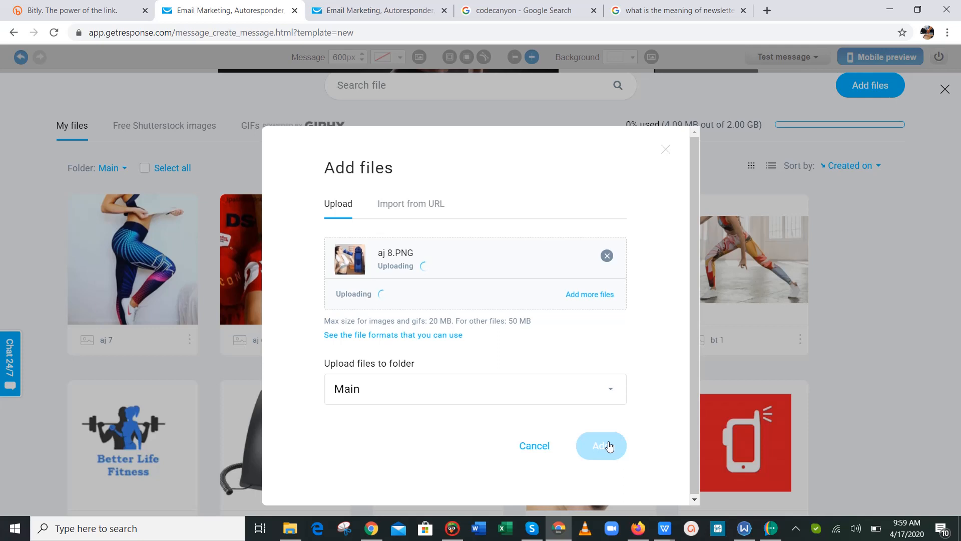
click(610, 446)
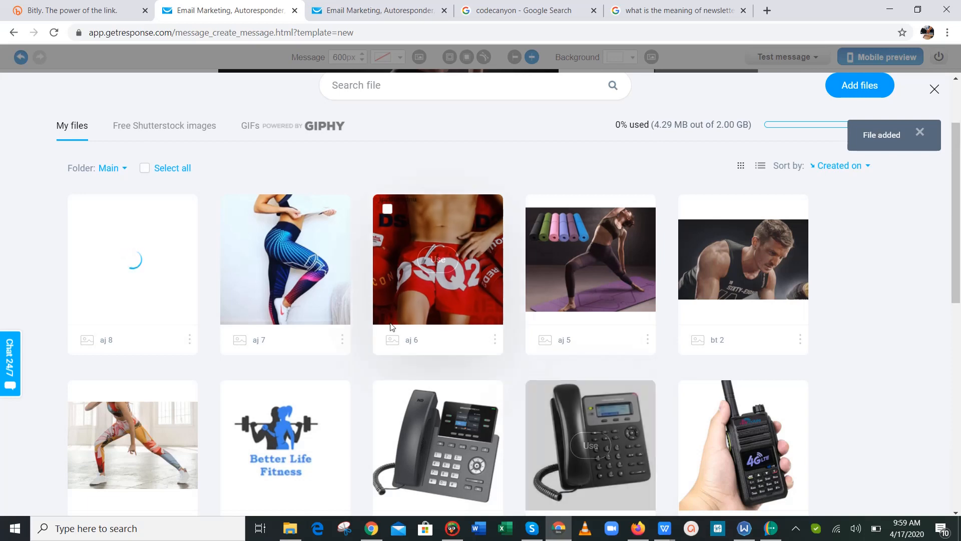
Step: Replace the calendar icon above Flexible Timing with the aj 6 image
click(439, 262)
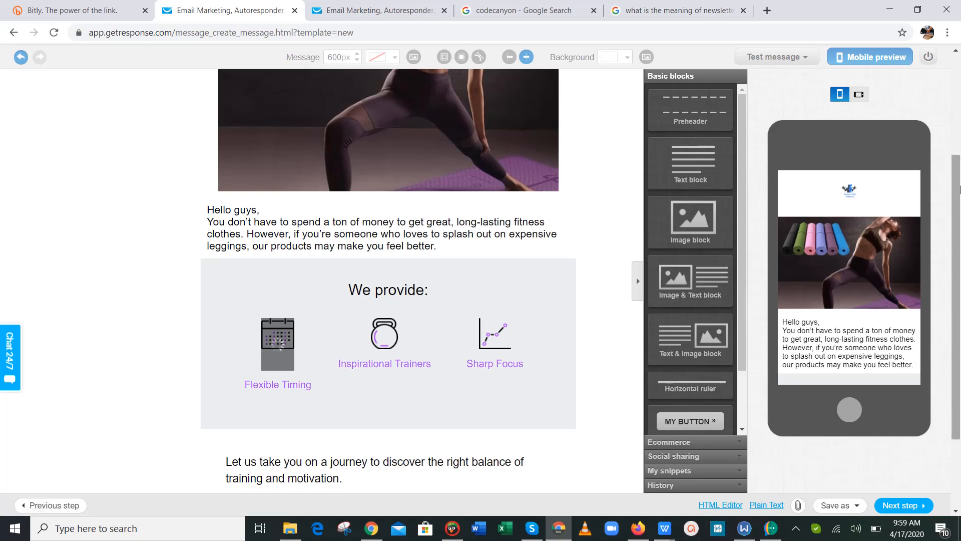
scroll(957, 189, down, 2)
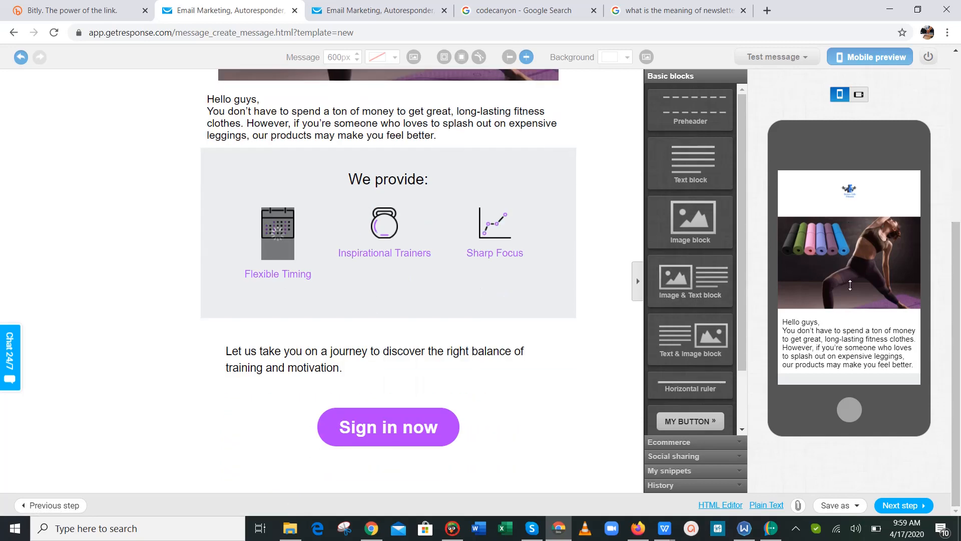
drag(850, 285, 847, 324)
right_click(801, 155)
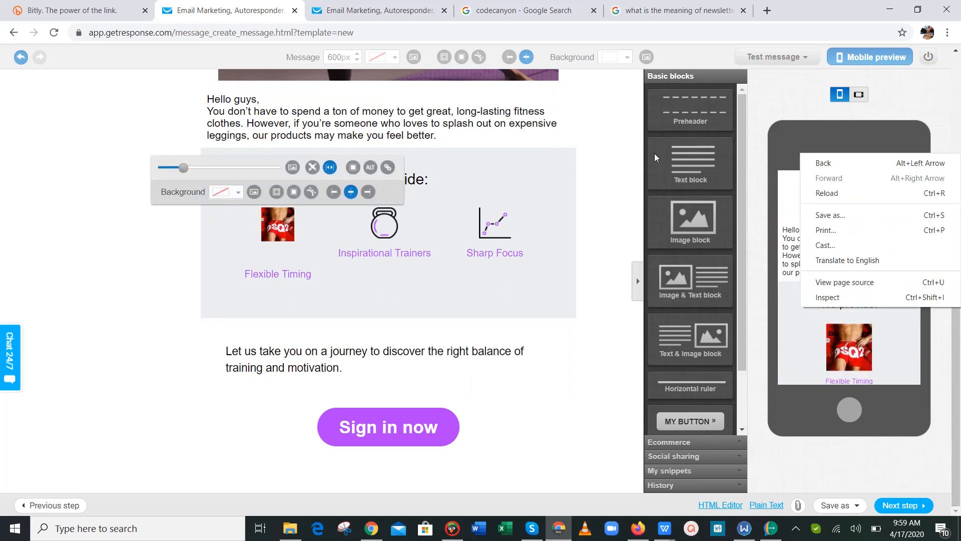
click(116, 274)
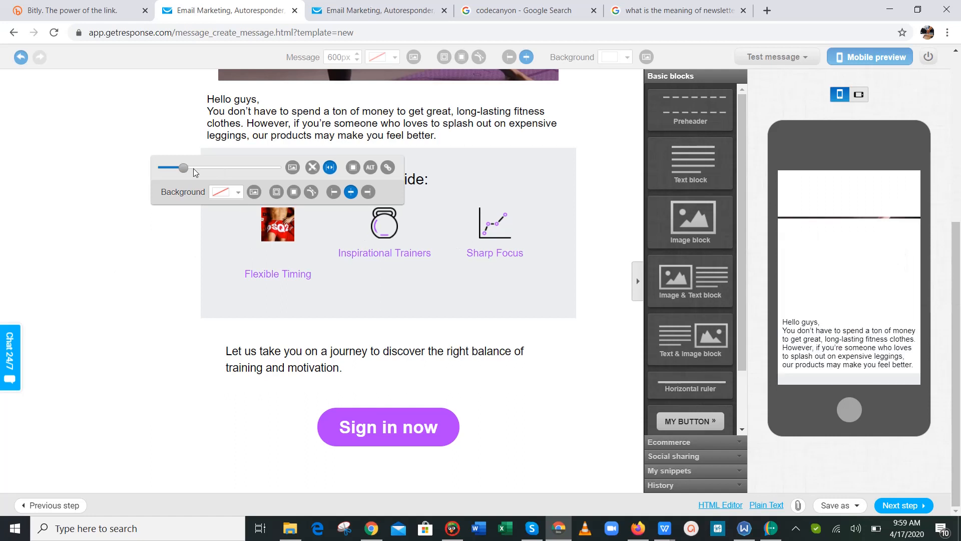
Step: Scale up the image above Flexible Timing and widen its block to about 111 px
drag(185, 170, 200, 170)
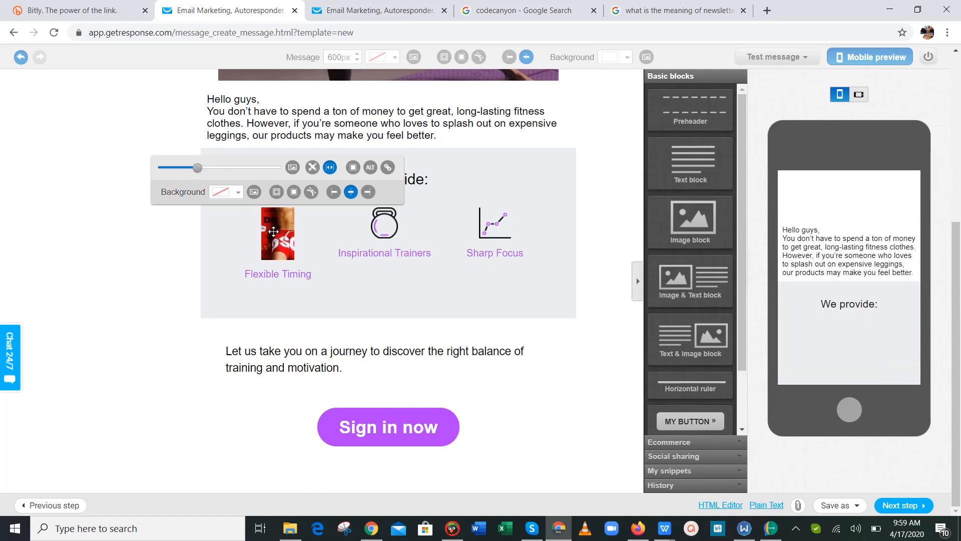
click(145, 295)
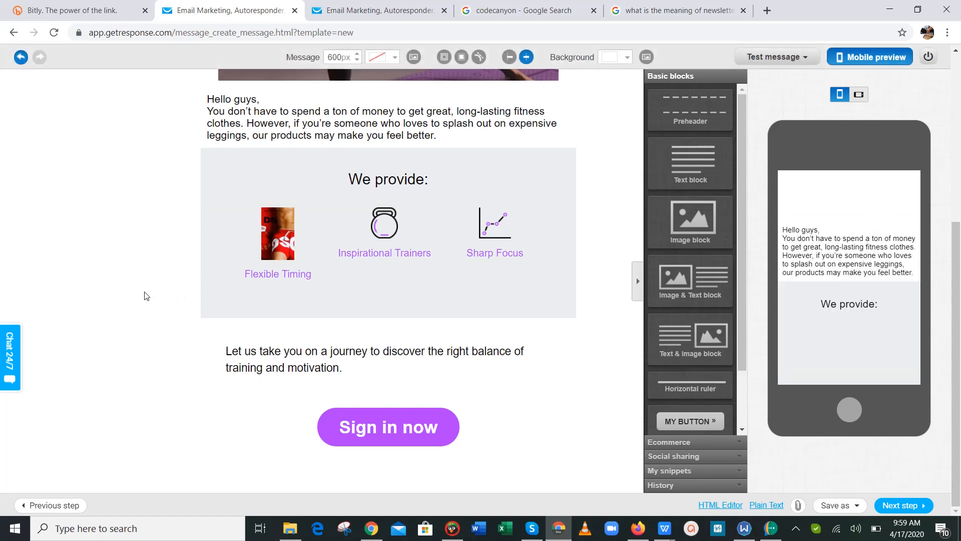
mouse_move(269, 229)
mouse_move(297, 243)
mouse_down()
mouse_move(324, 241)
mouse_move(305, 243)
mouse_up()
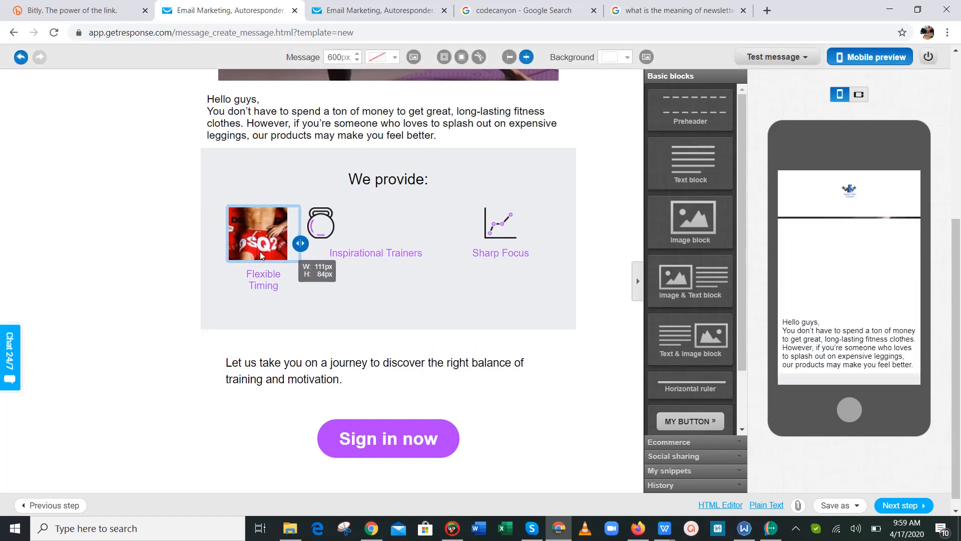
click(259, 251)
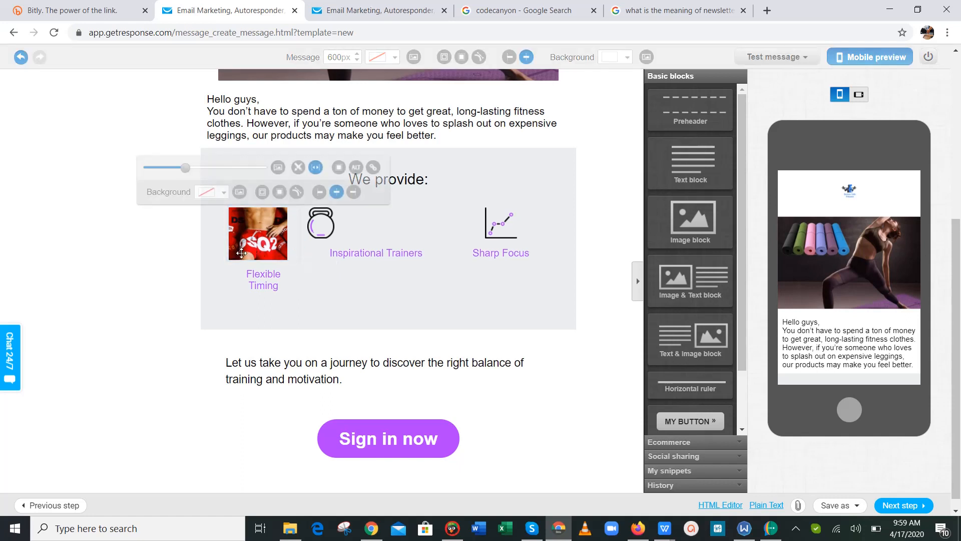
click(131, 262)
Step: Make the image block above Flexible Timing slightly taller and wider
mouse_move(261, 250)
mouse_move(254, 261)
mouse_down()
mouse_move(254, 292)
mouse_move(254, 278)
mouse_up()
drag(297, 256, 308, 249)
mouse_move(343, 236)
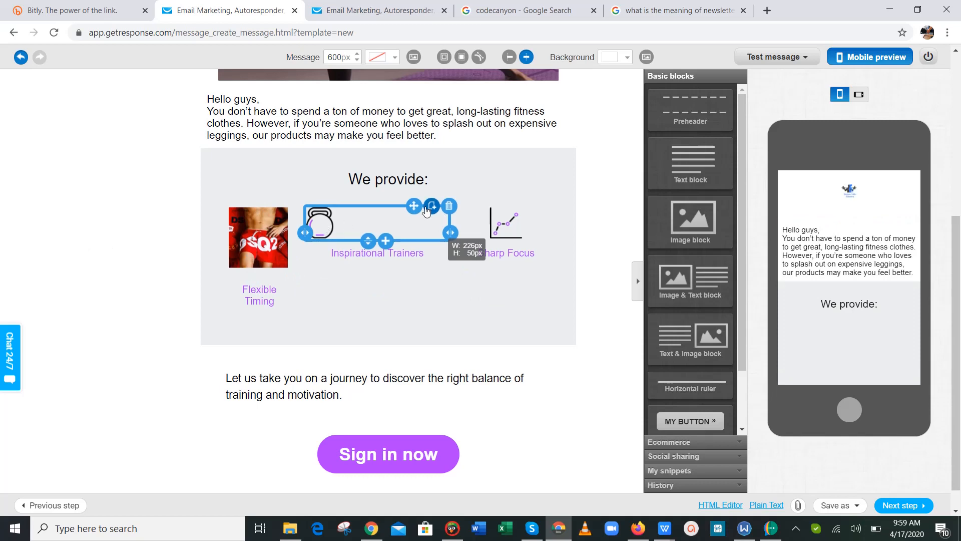
Step: Replace the kettlebell icon above Inspirational Trainers with the aj 7 image and slightly adjust its scale
click(368, 221)
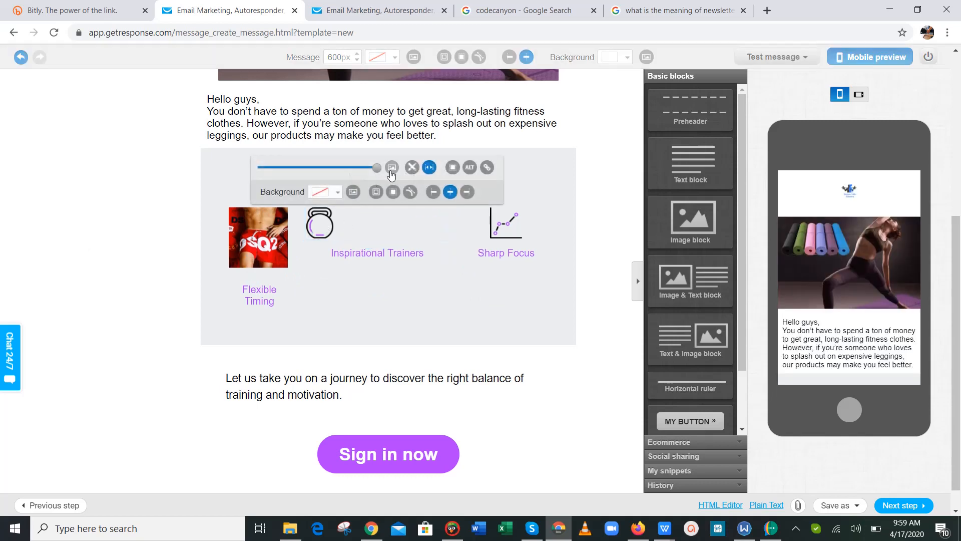
click(392, 167)
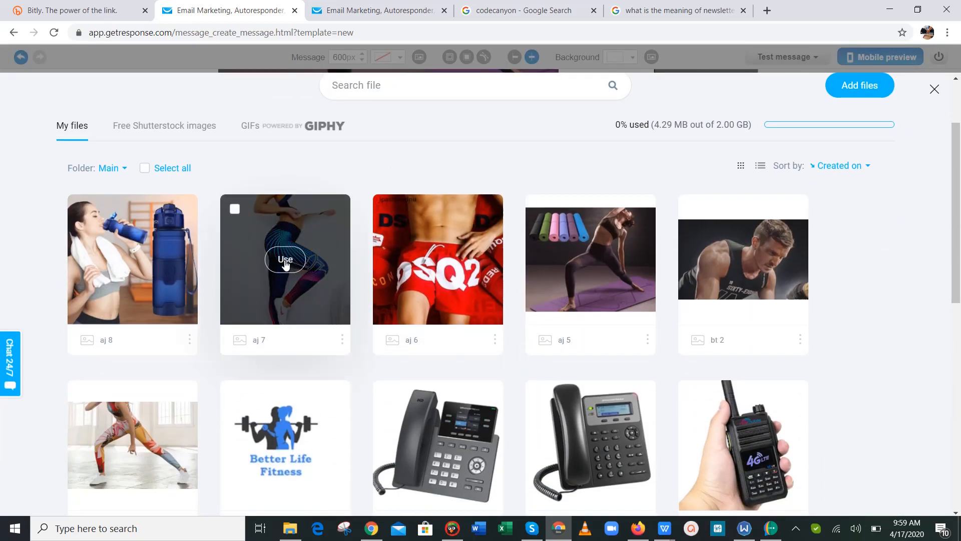
click(285, 261)
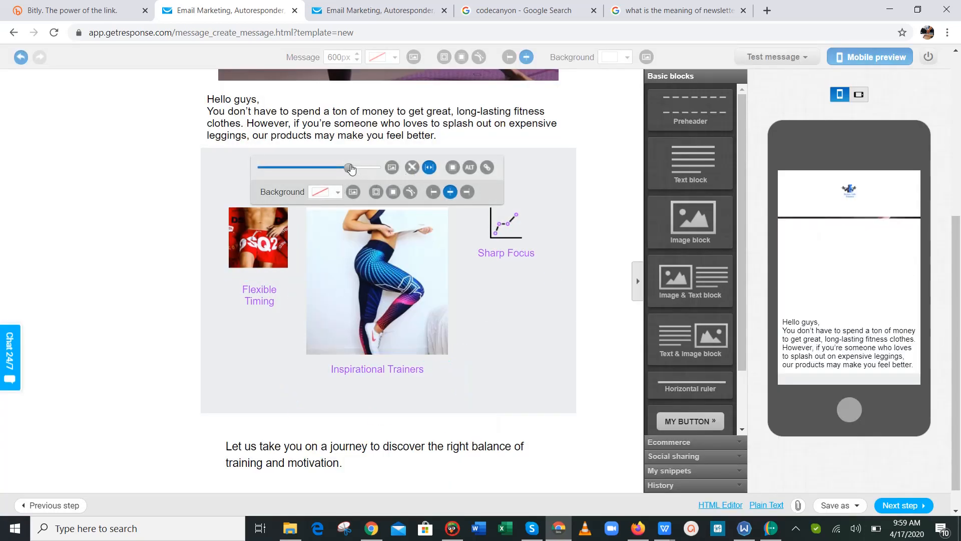
mouse_move(352, 169)
mouse_down()
mouse_move(307, 170)
mouse_move(350, 168)
mouse_up()
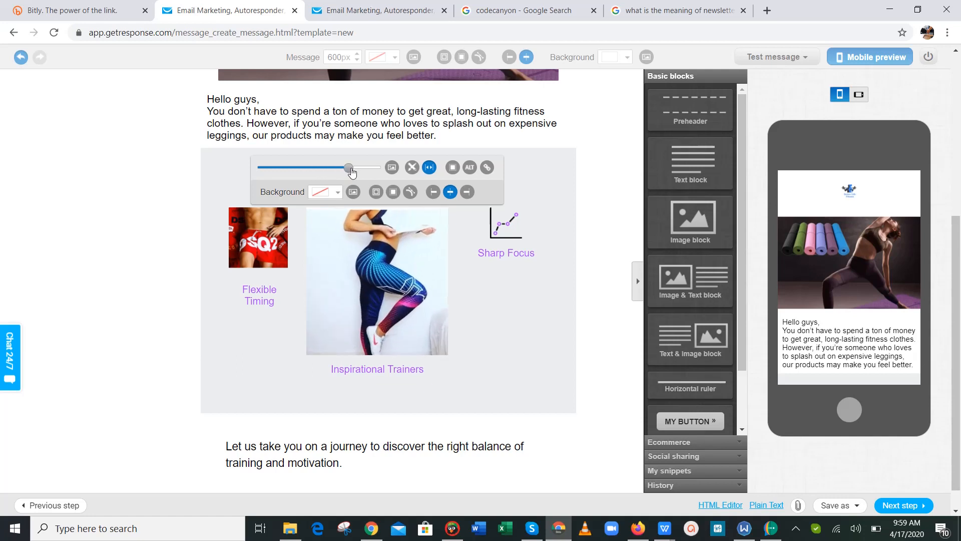
Step: Scale up the image above Flexible Timing and enlarge its block to about 196 px wide and 228 px high
click(266, 237)
drag(150, 167, 223, 173)
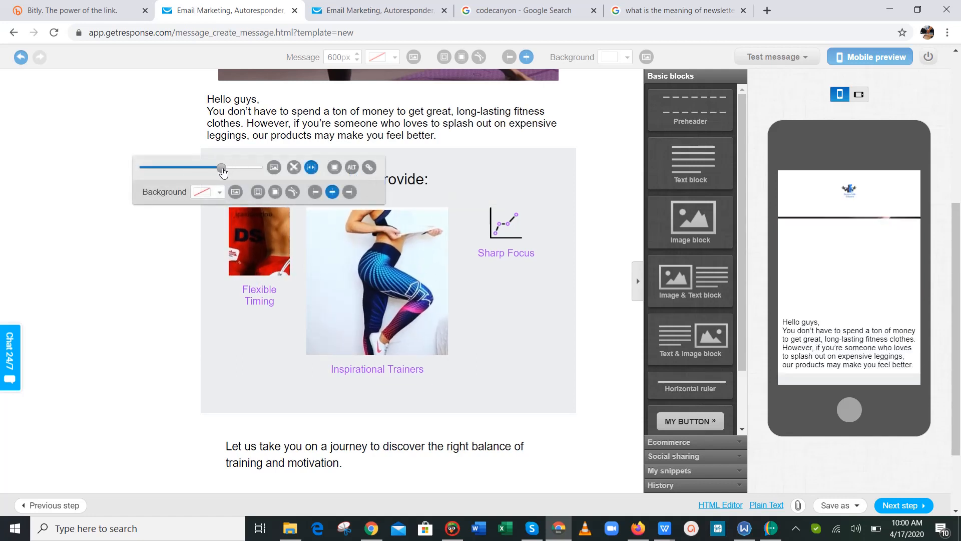
click(254, 236)
click(253, 245)
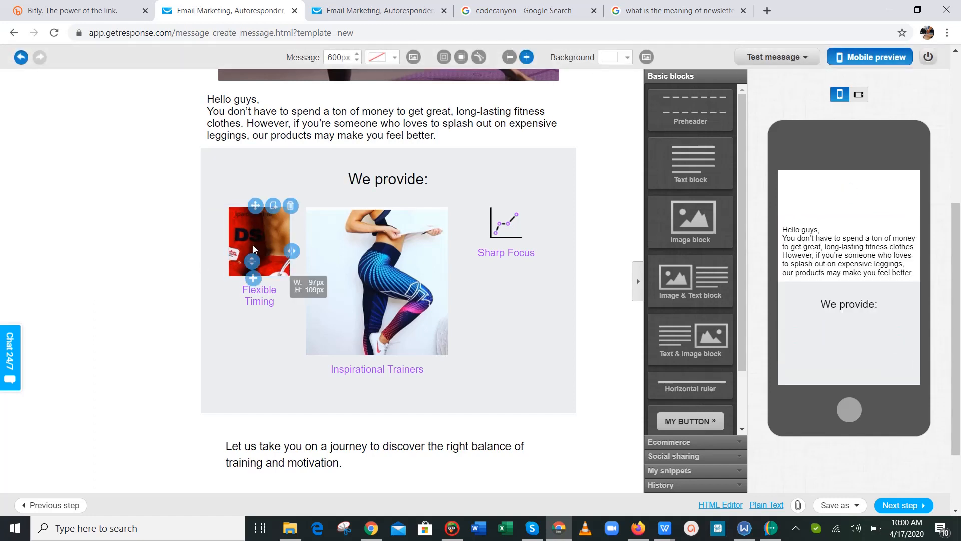
drag(293, 251, 360, 251)
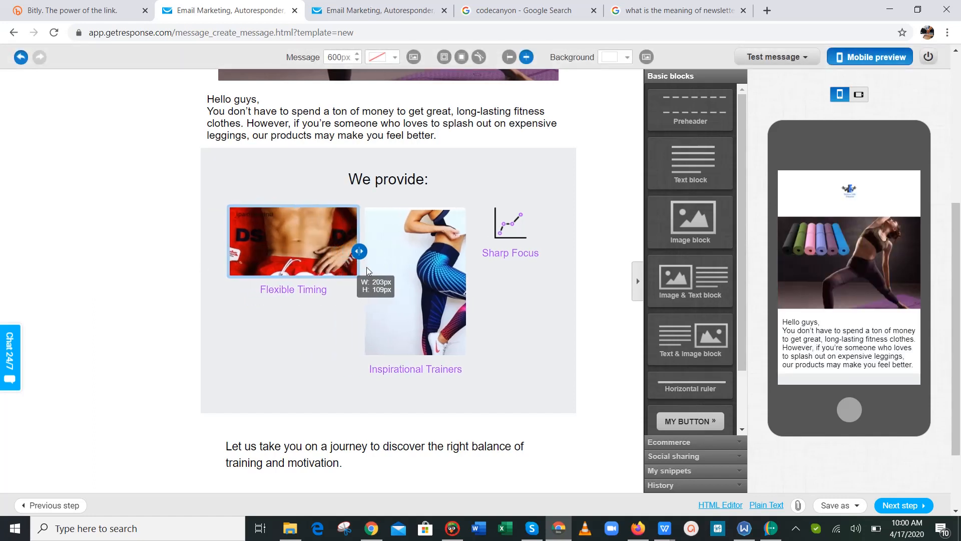
drag(285, 278, 282, 346)
click(395, 300)
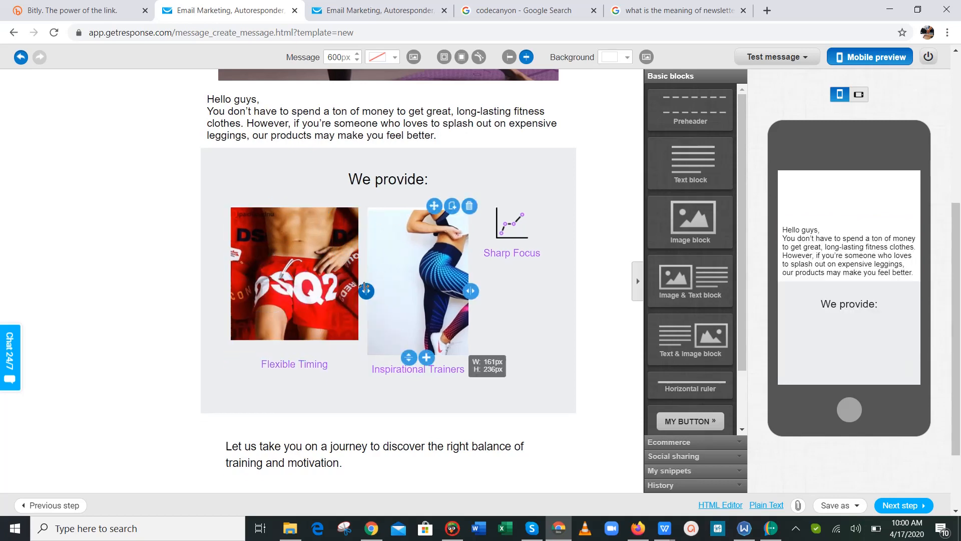
mouse_move(341, 285)
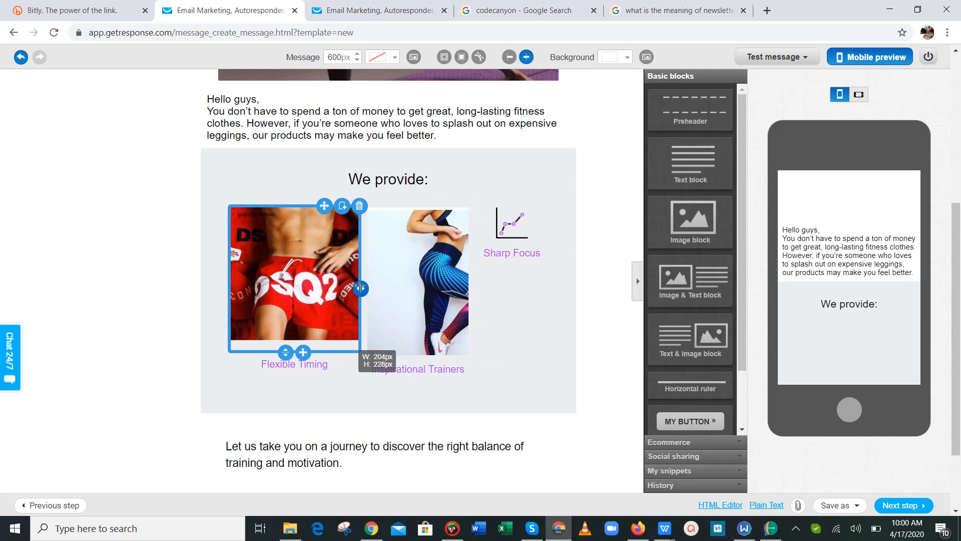
drag(360, 287, 344, 290)
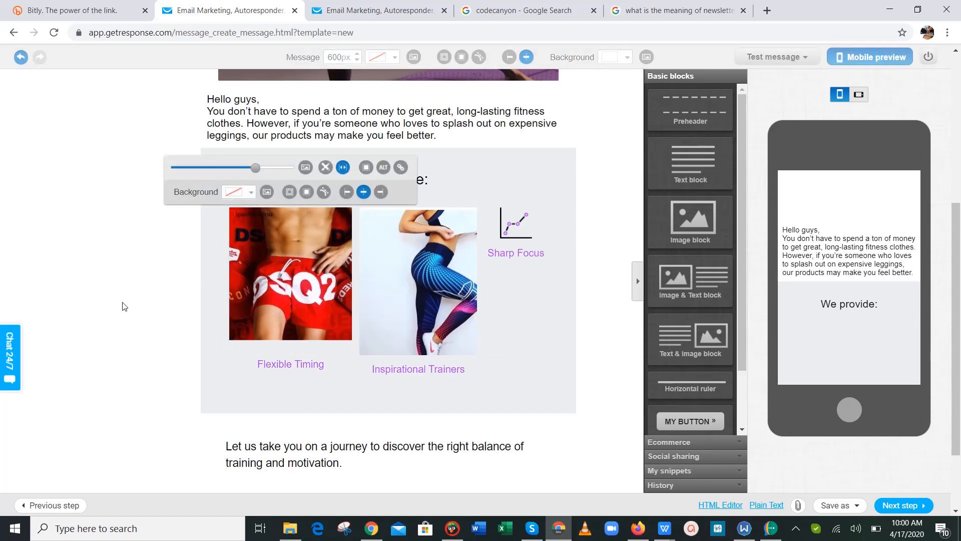
Step: Shorten the image block above Inspirational Trainers to about 220 px and scale its picture down slightly
click(404, 313)
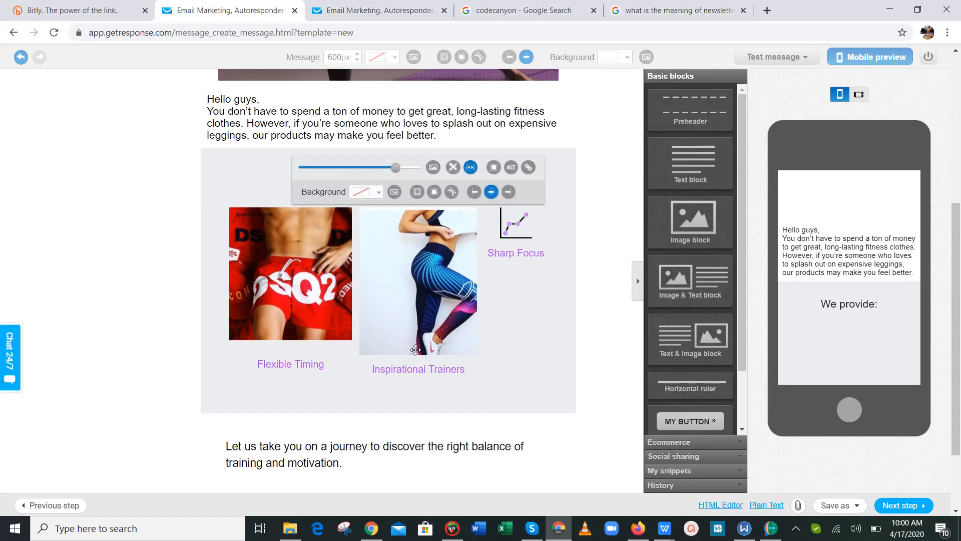
click(263, 347)
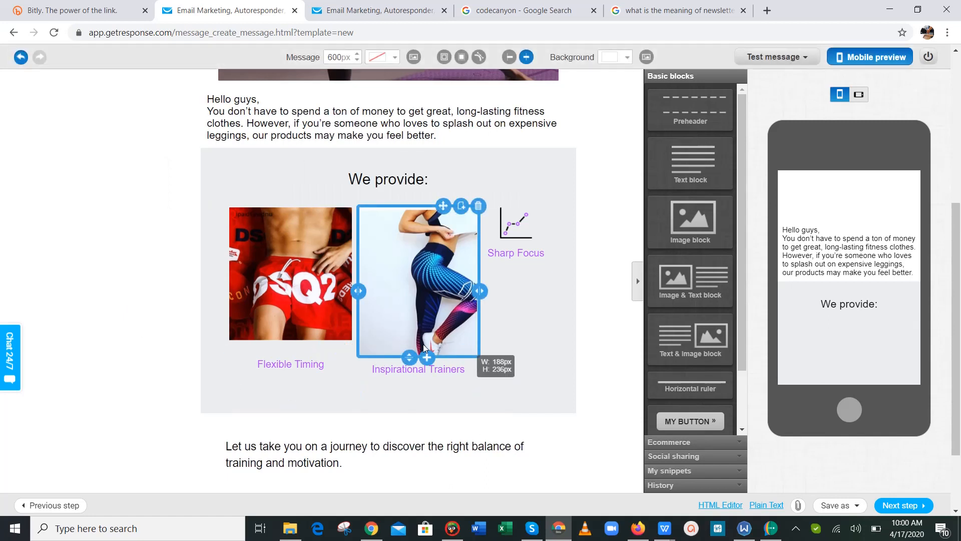
drag(407, 357, 408, 348)
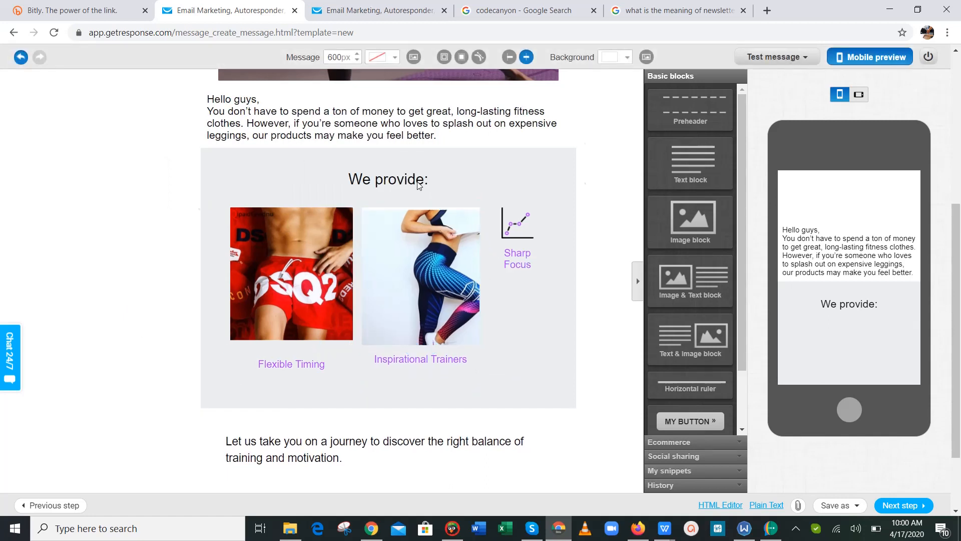
click(410, 272)
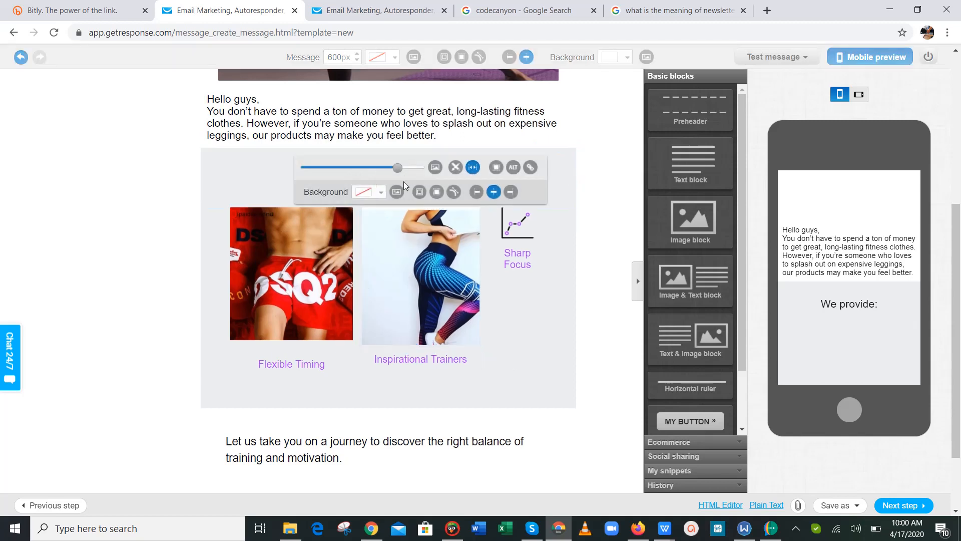
drag(396, 168, 389, 168)
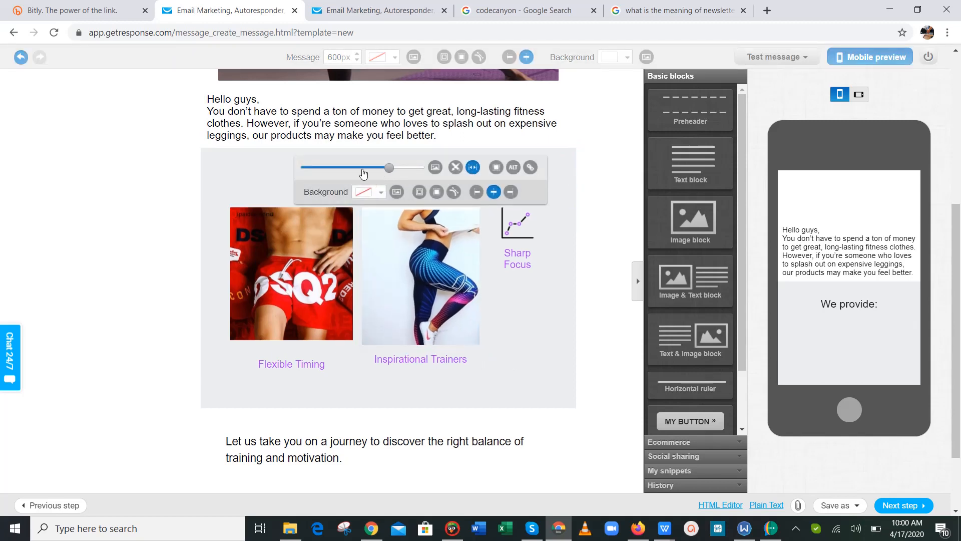
click(88, 217)
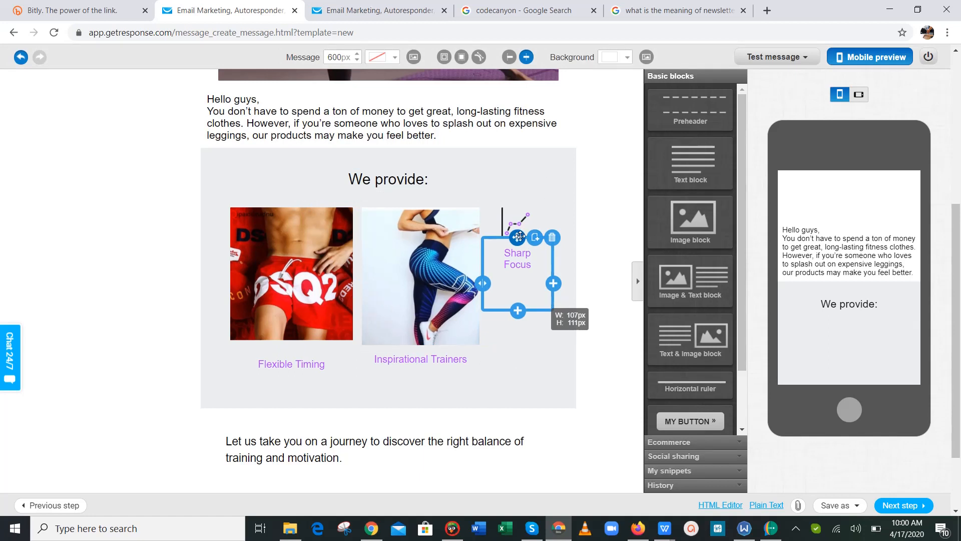
Step: Replace the chart icon above Sharp Focus with the aj 8 image
click(526, 257)
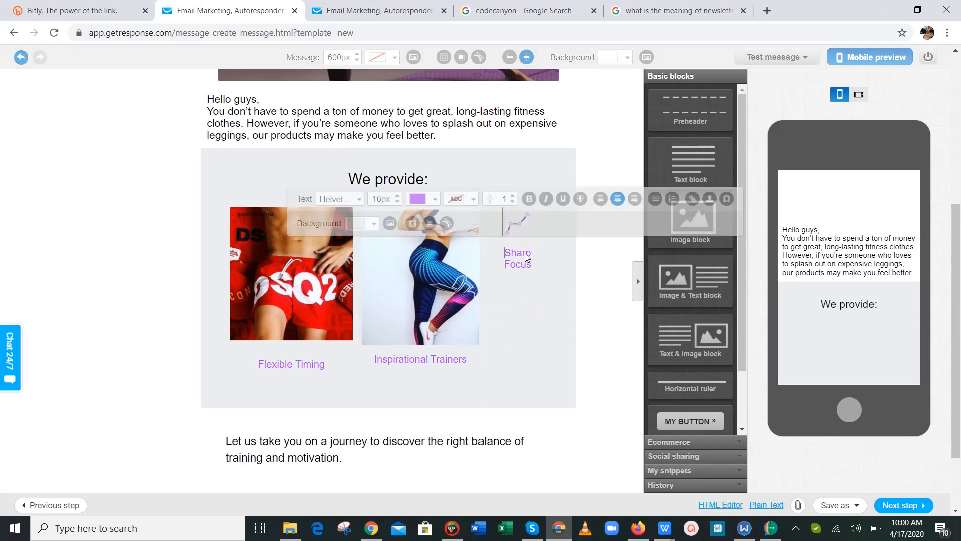
click(581, 320)
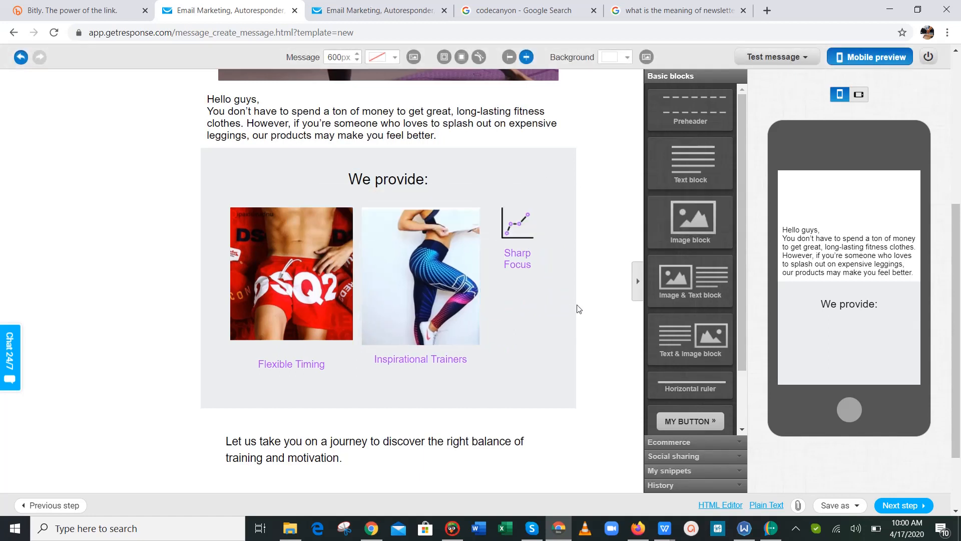
click(518, 218)
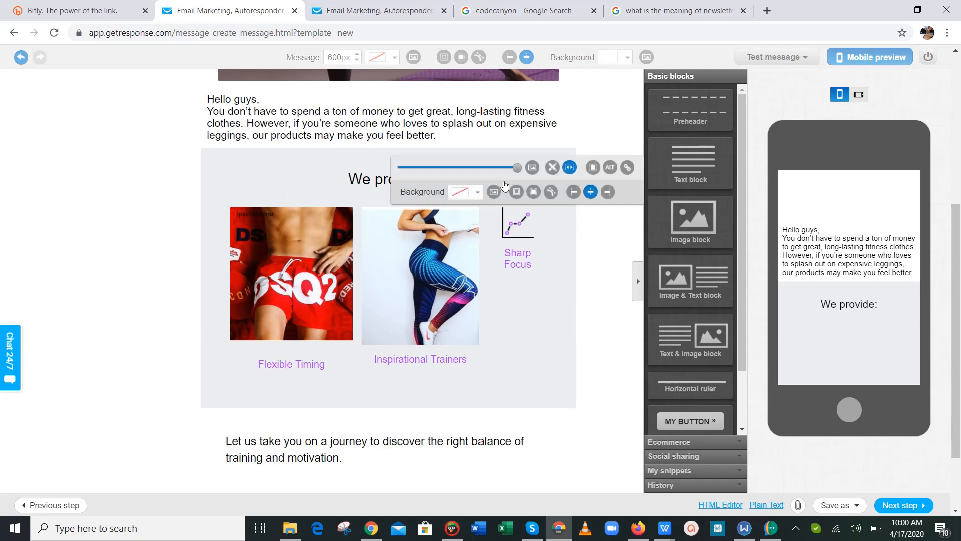
click(532, 169)
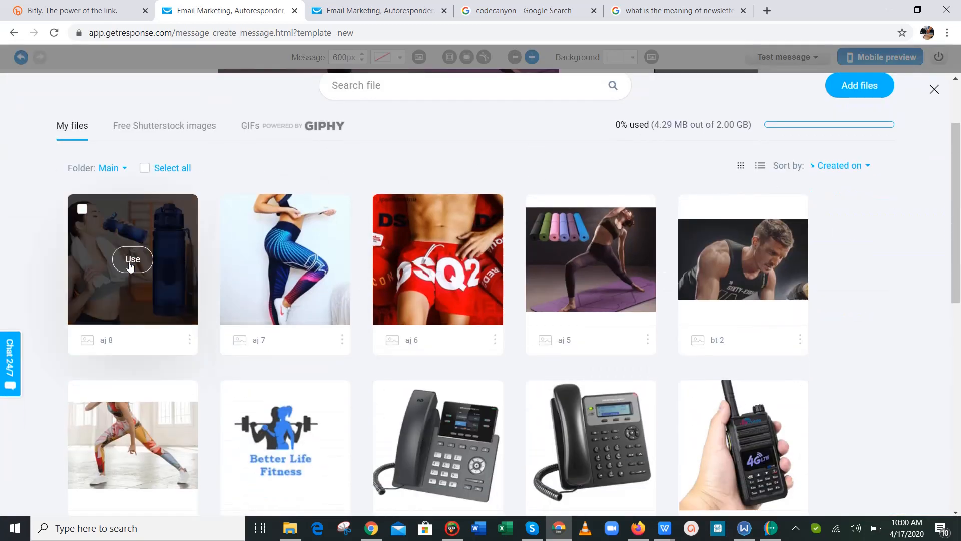
click(133, 260)
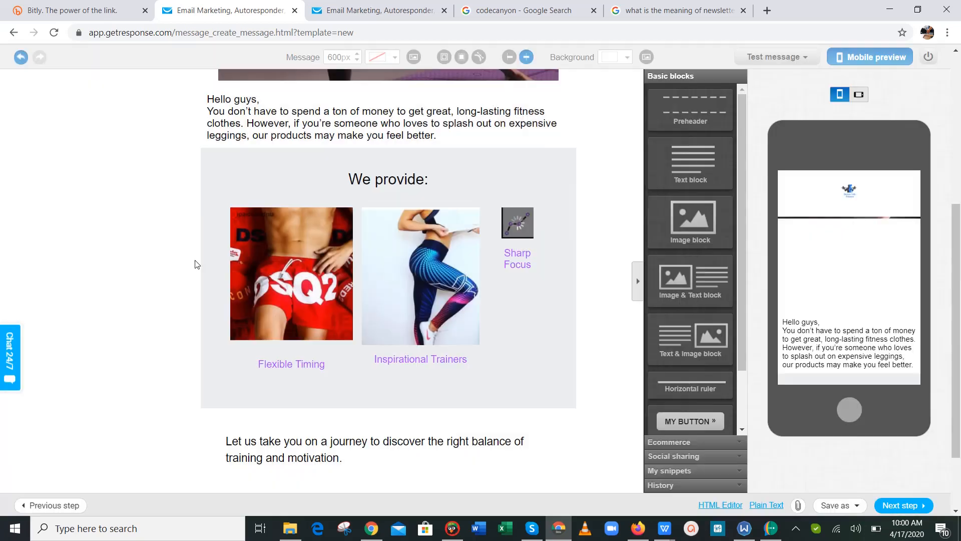
Step: Scale up the image above Sharp Focus and enlarge its block to about 135 px wide and 232 px high
click(473, 327)
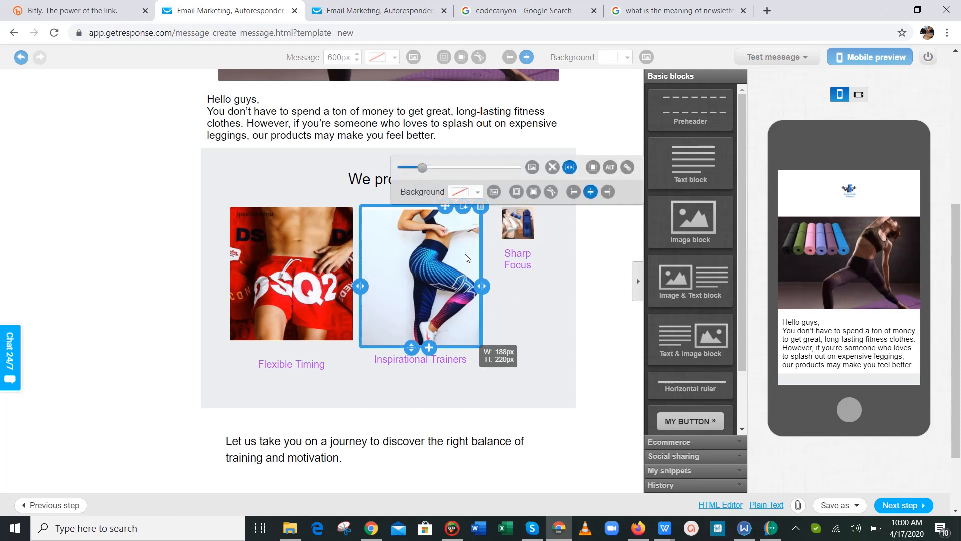
drag(425, 168, 494, 181)
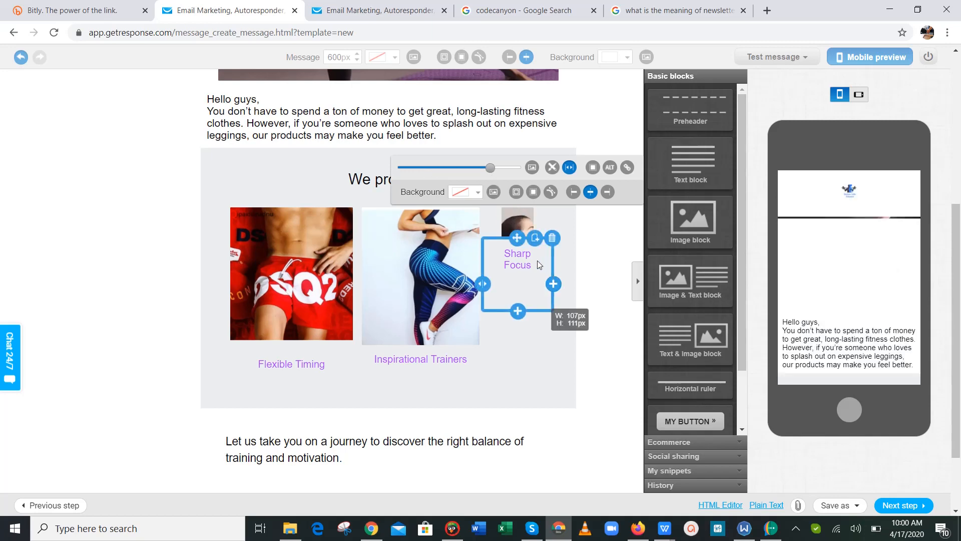
click(595, 250)
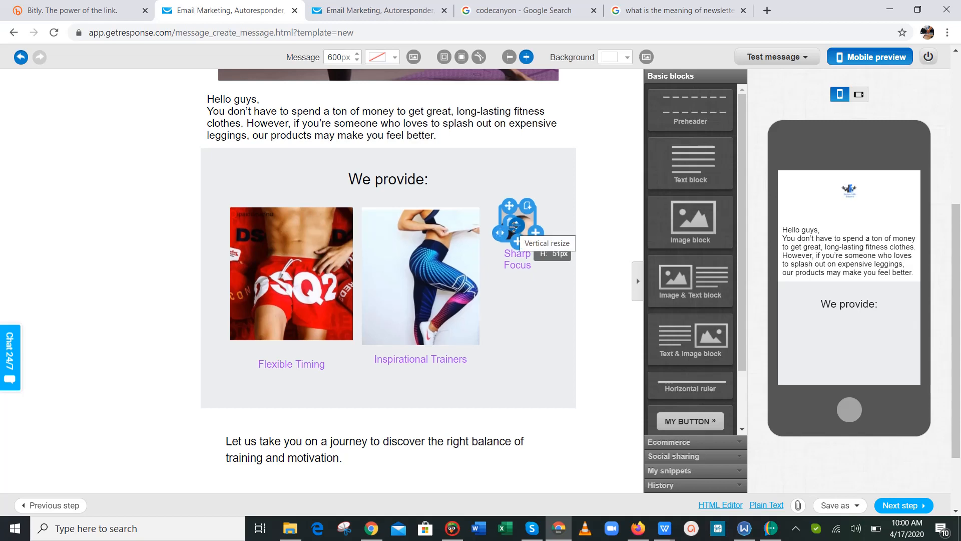
drag(516, 225, 518, 352)
click(33, 291)
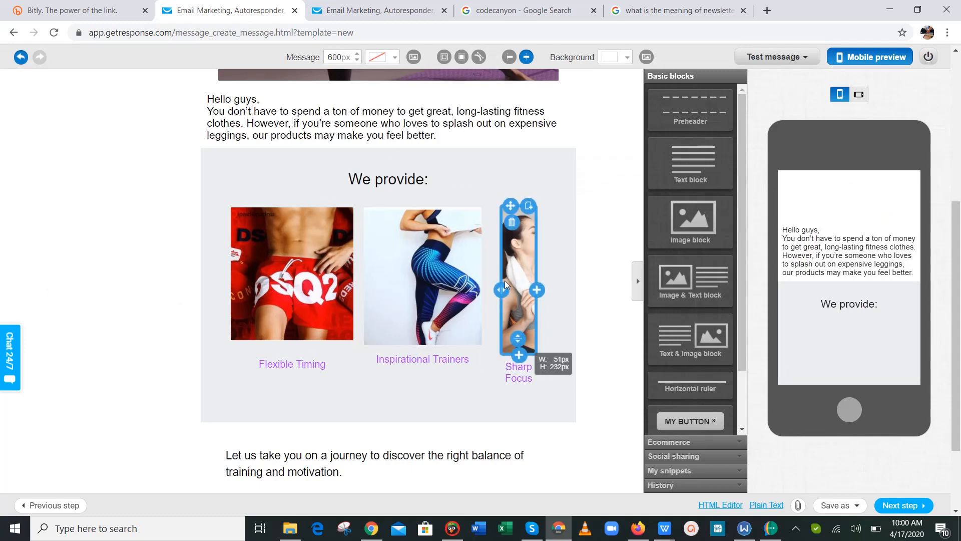
drag(501, 289, 457, 289)
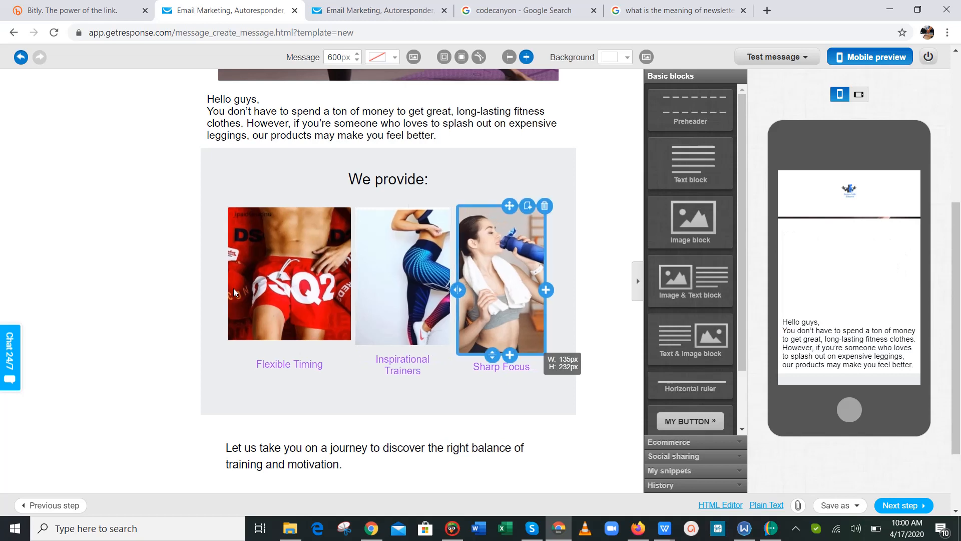
Step: Narrow the image block above Flexible Timing to about 173 px and widen the one above Sharp Focus slightly
click(118, 286)
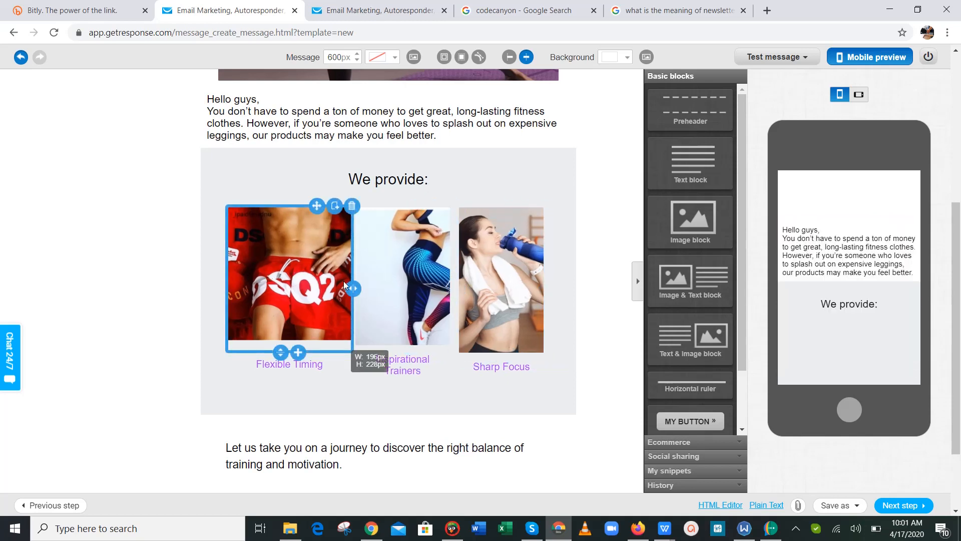
drag(352, 289, 331, 288)
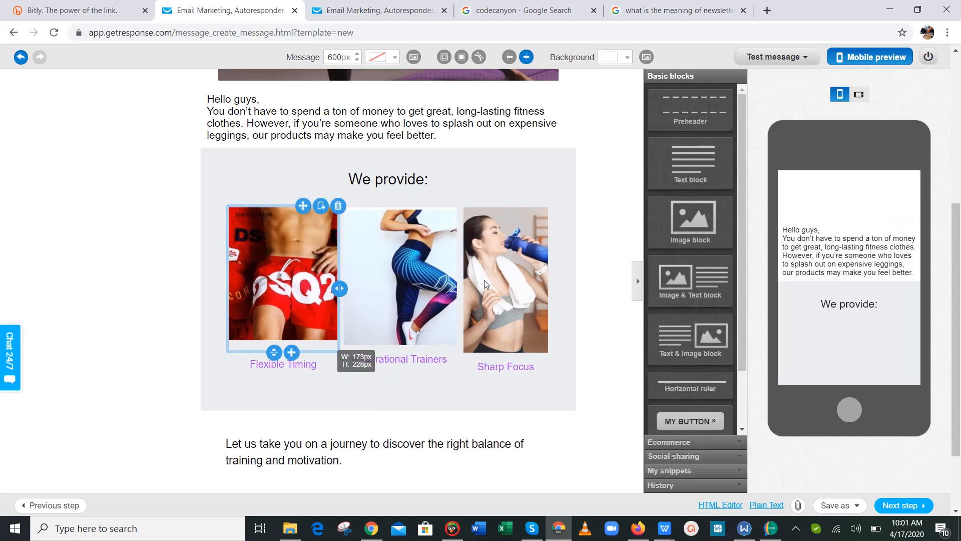
drag(460, 289, 453, 290)
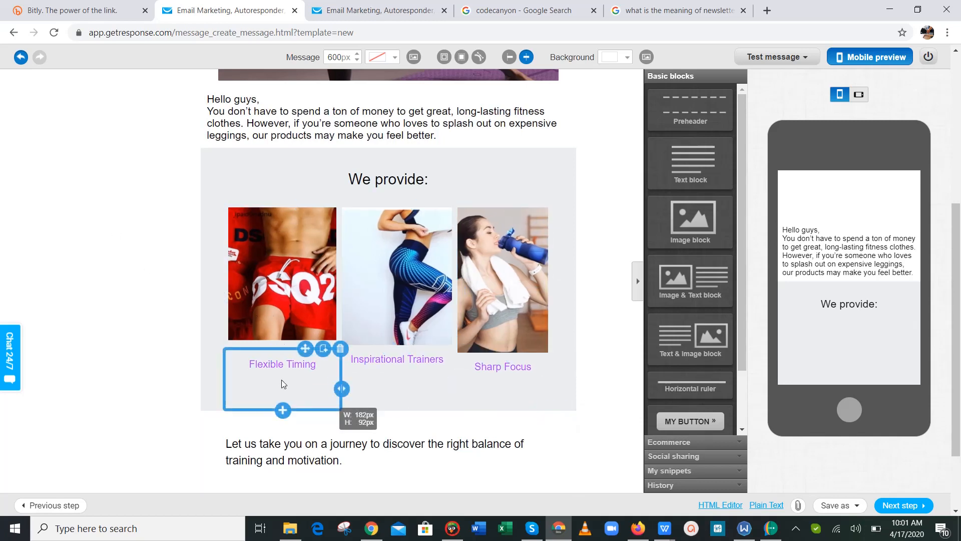
Step: Look up the men's collection name on the store website and replace the Flexible Timing caption with "MEN FITNESS CLOTHING"
click(310, 367)
drag(325, 364, 228, 365)
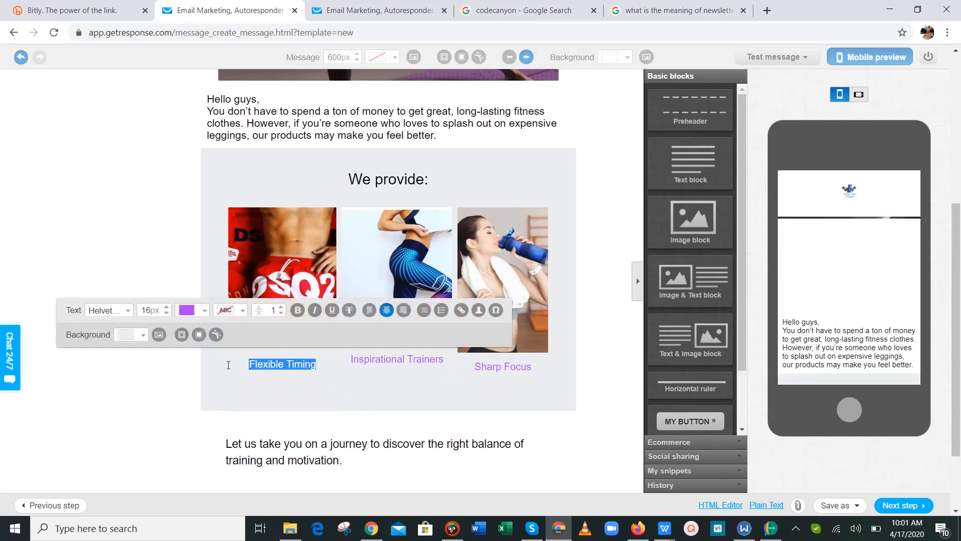
click(377, 531)
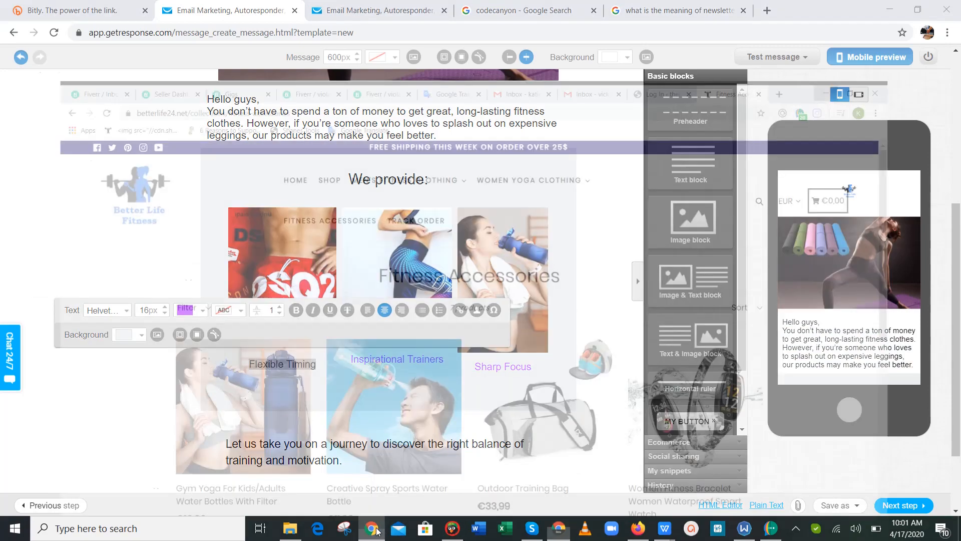
key(alt+Left)
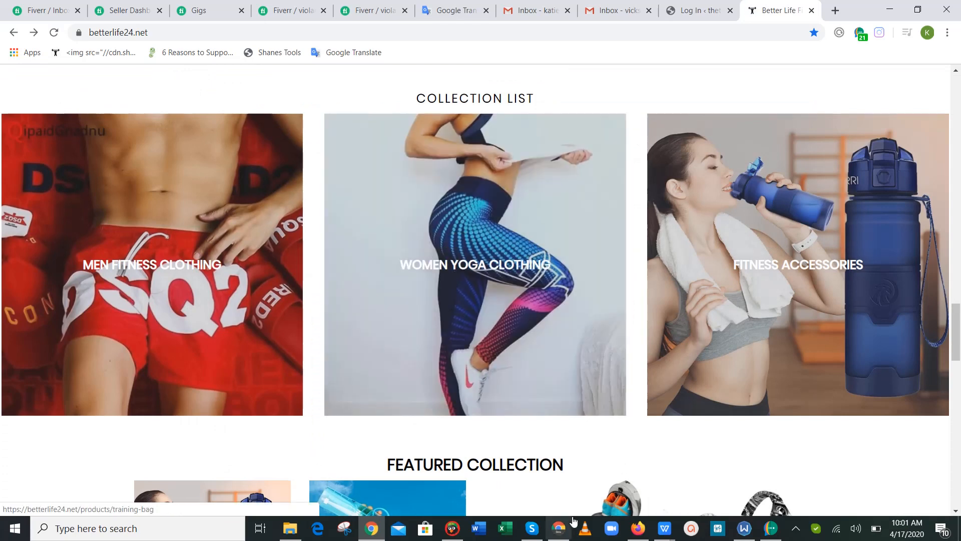
click(567, 525)
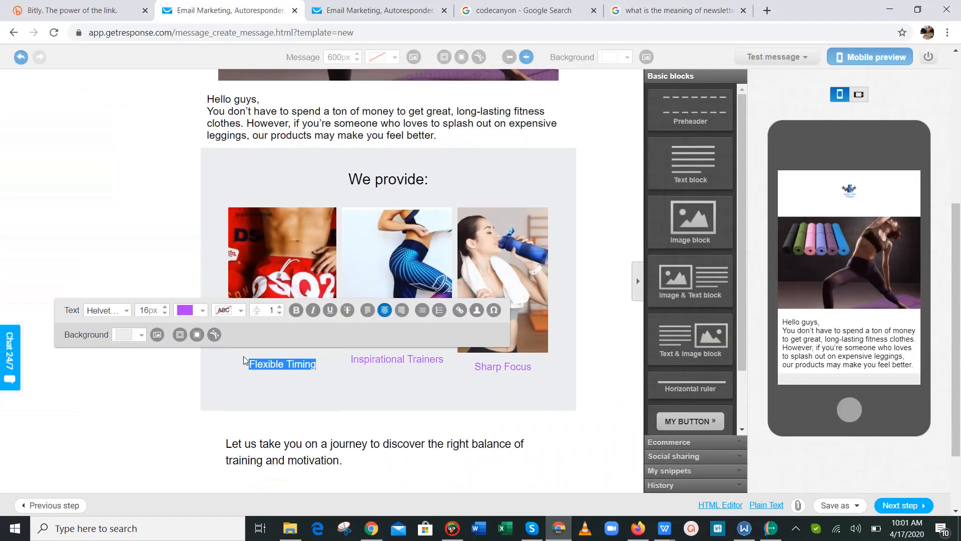
text(MEN)
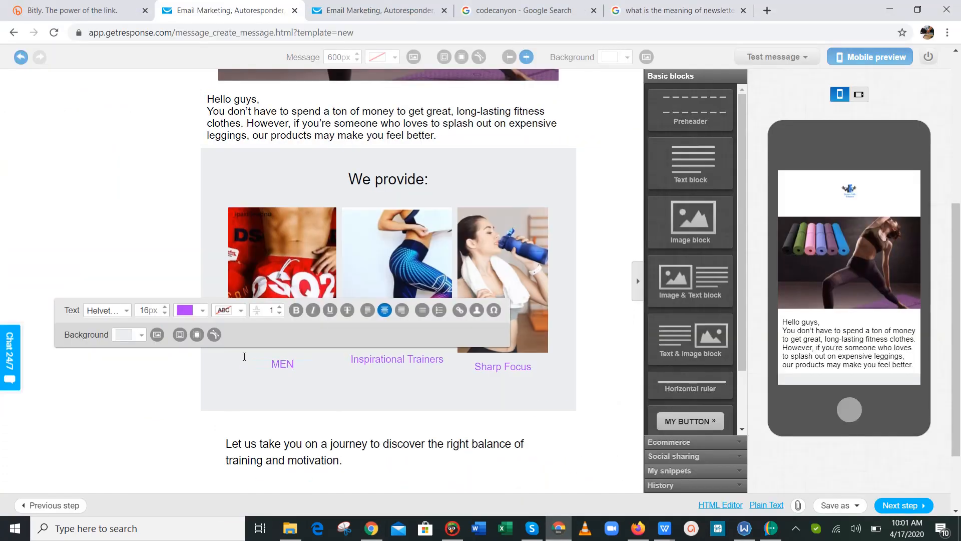
text( FITNESS CLOTHING)
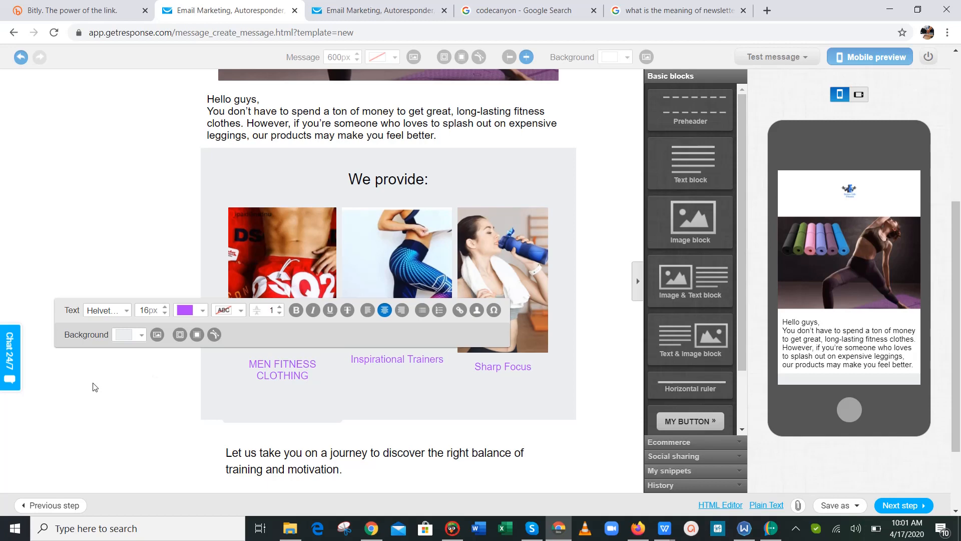
Step: Replace the Inspirational Trainers caption under the leggings image with "WOMEN YOGA CLOTHING"
click(126, 386)
click(419, 361)
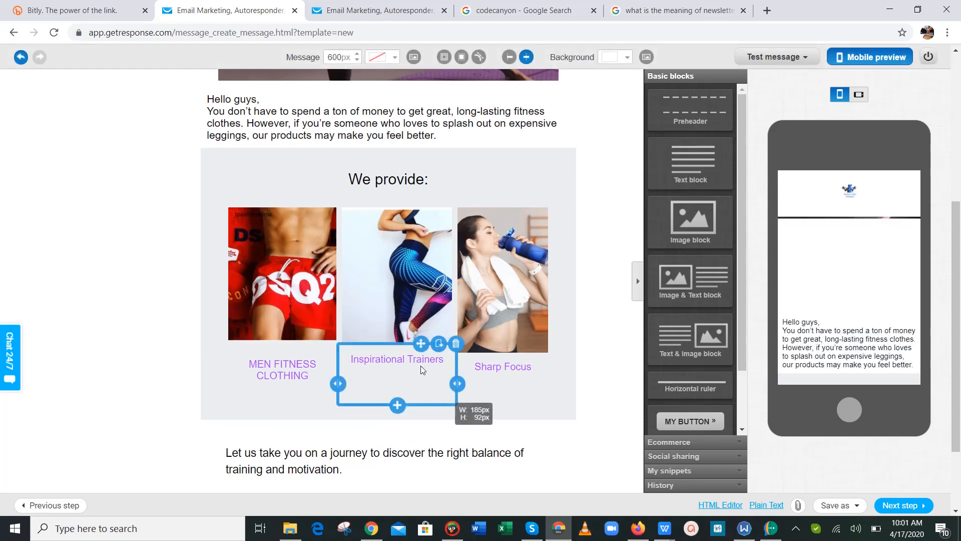
click(420, 369)
drag(444, 359, 345, 360)
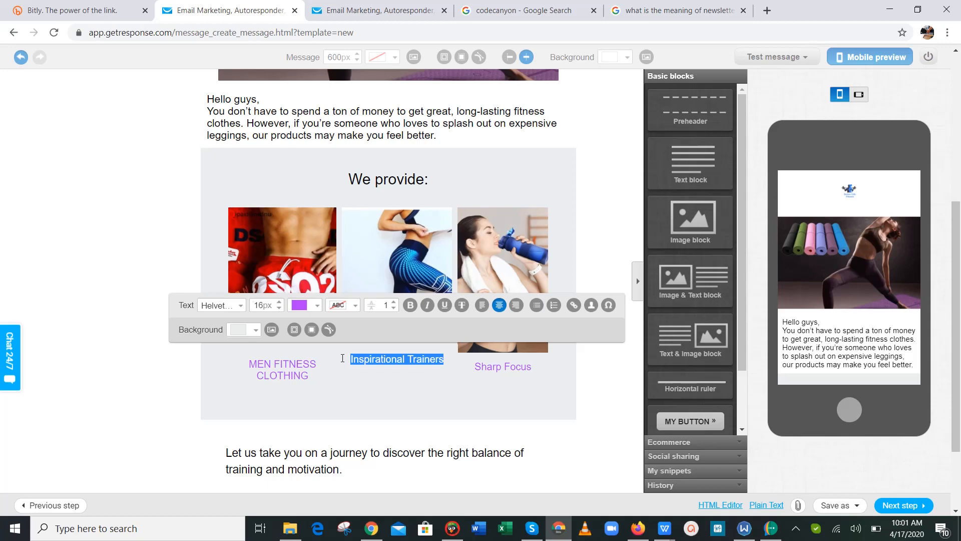
text(WOMEN Y)
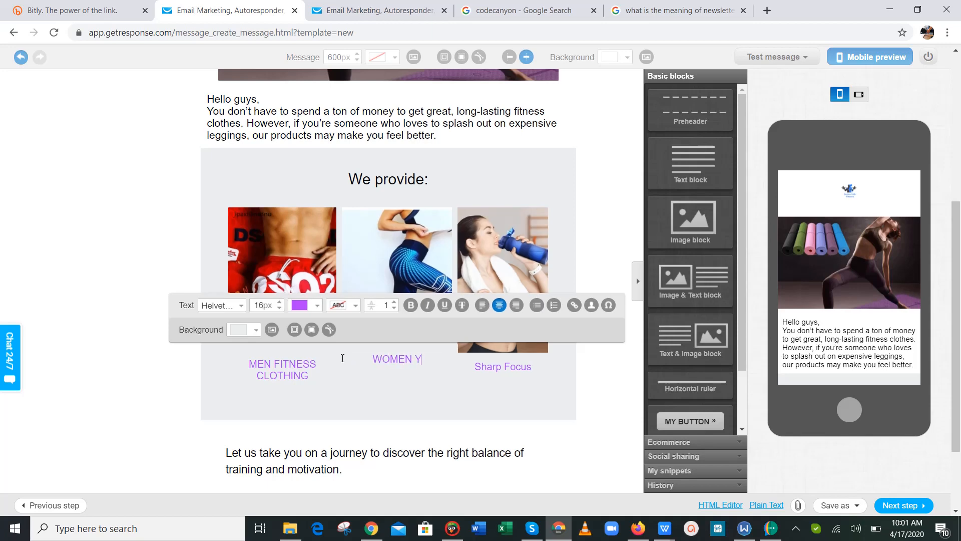
text(OGA CLOTHING)
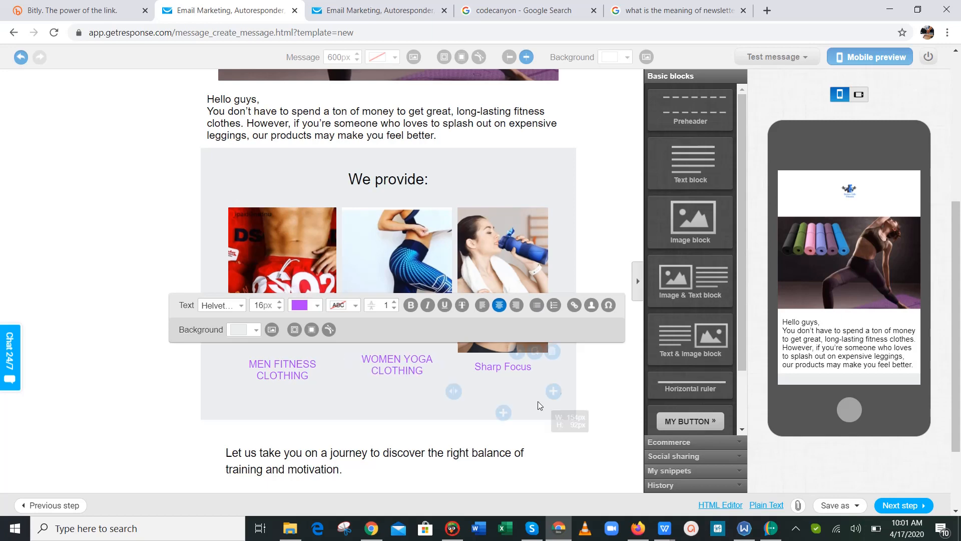
Step: Replace the Sharp Focus caption under the water bottle image with "FITNESS ACCESSORIES"
click(523, 377)
key(BackSpace)
key(BackSpace)
key(BackSpace)
key(BackSpace)
key(BackSpace)
key(BackSpace)
key(BackSpace)
key(BackSpace)
key(BackSpace)
key(BackSpace)
key(BackSpace)
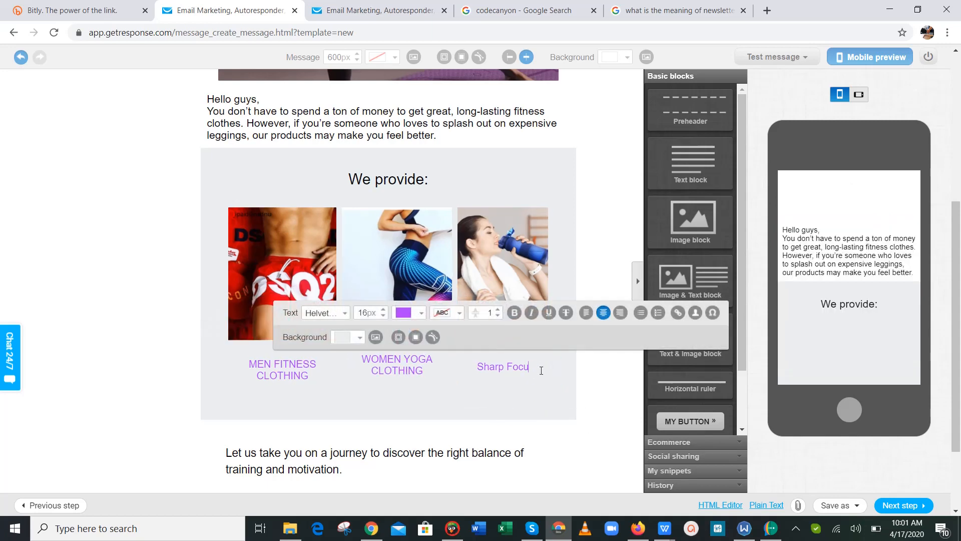
text(FIT)
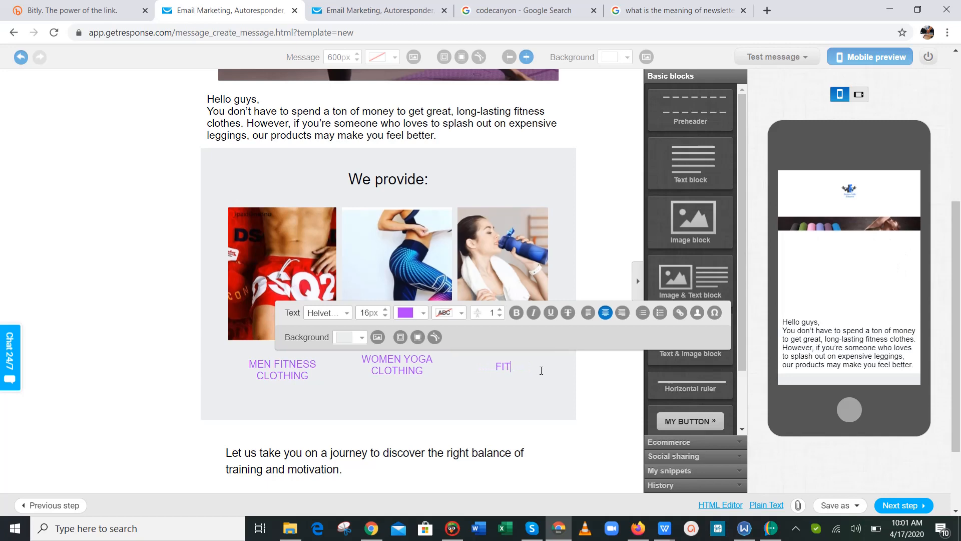
text(NESS ACC)
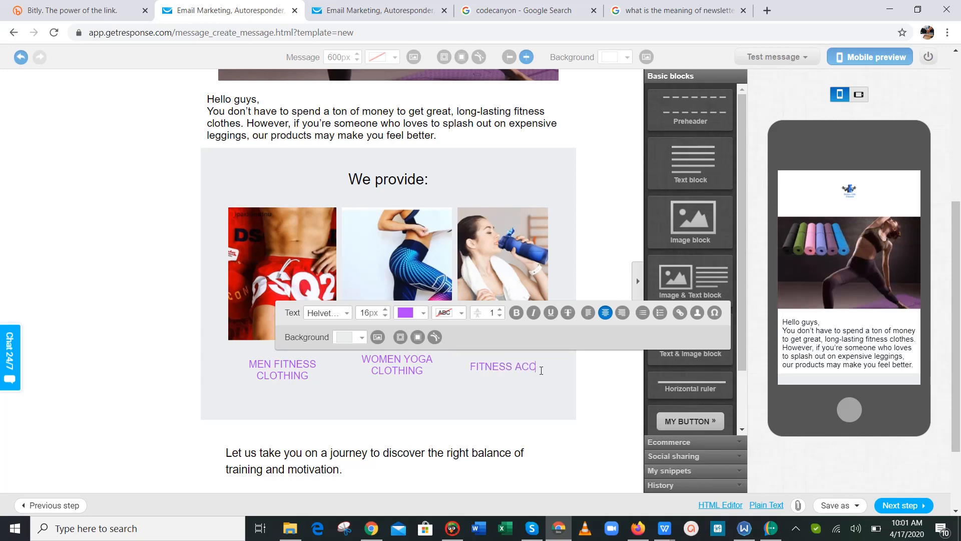
text(ESS)
text(ORIES)
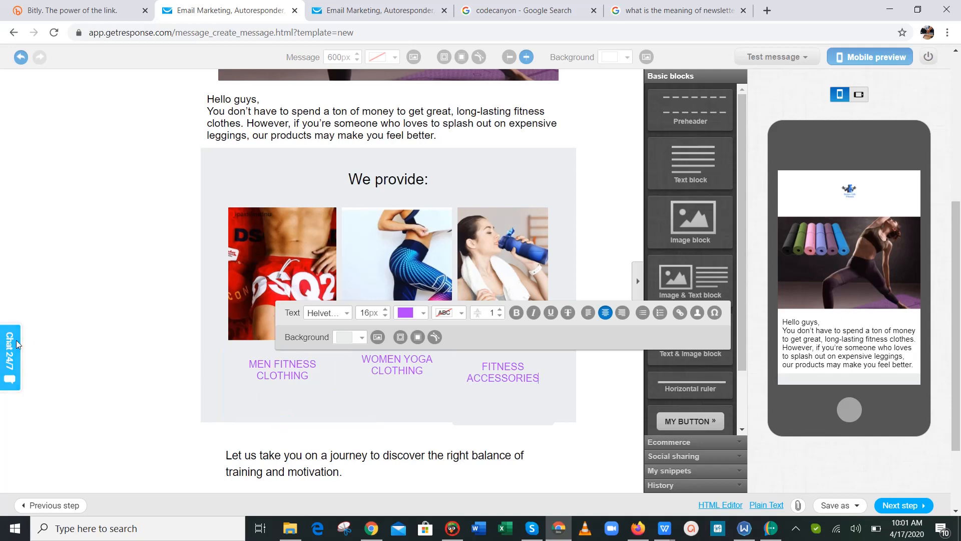
click(106, 314)
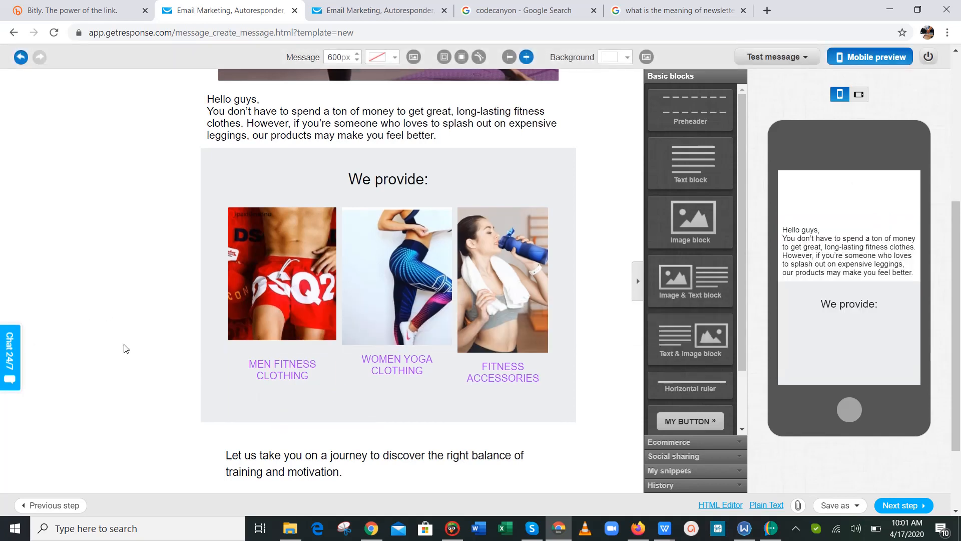
click(308, 269)
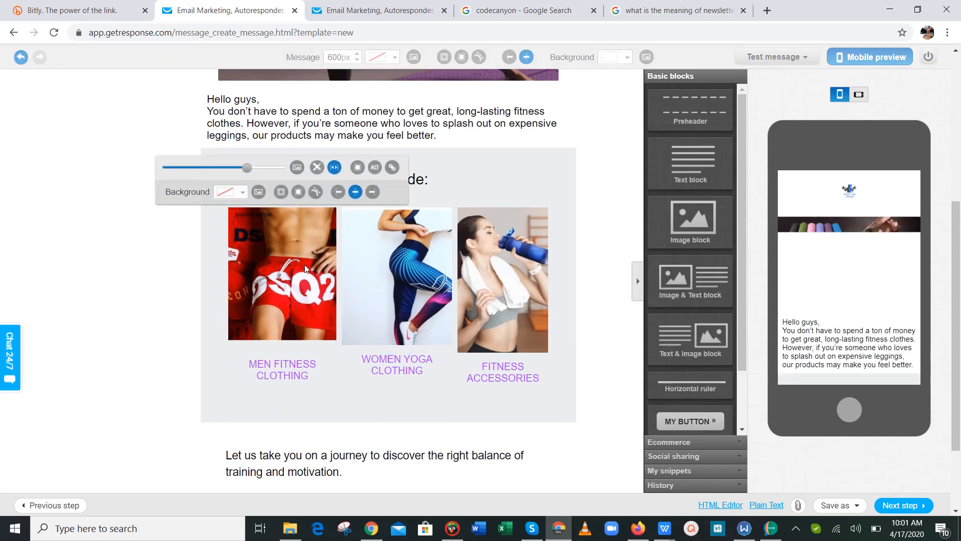
click(392, 169)
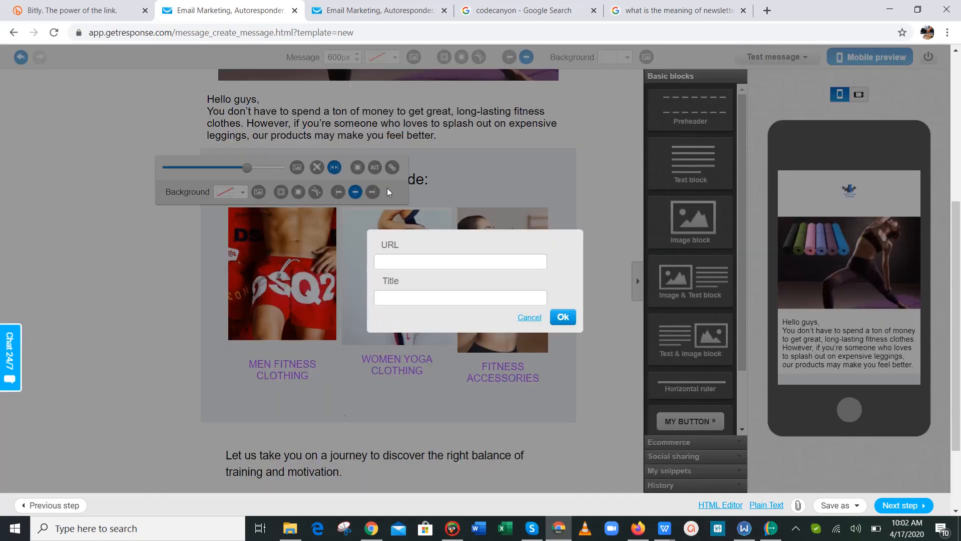
click(418, 261)
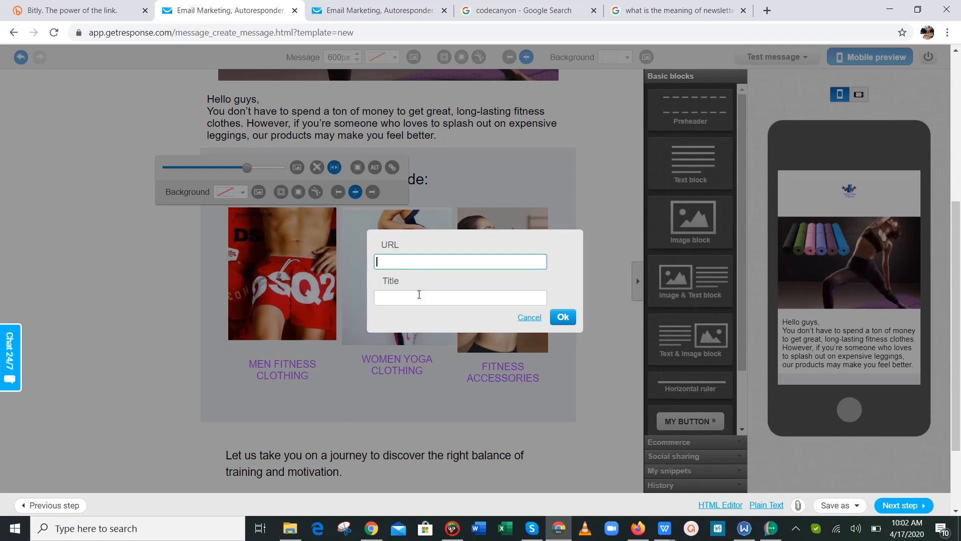
click(371, 527)
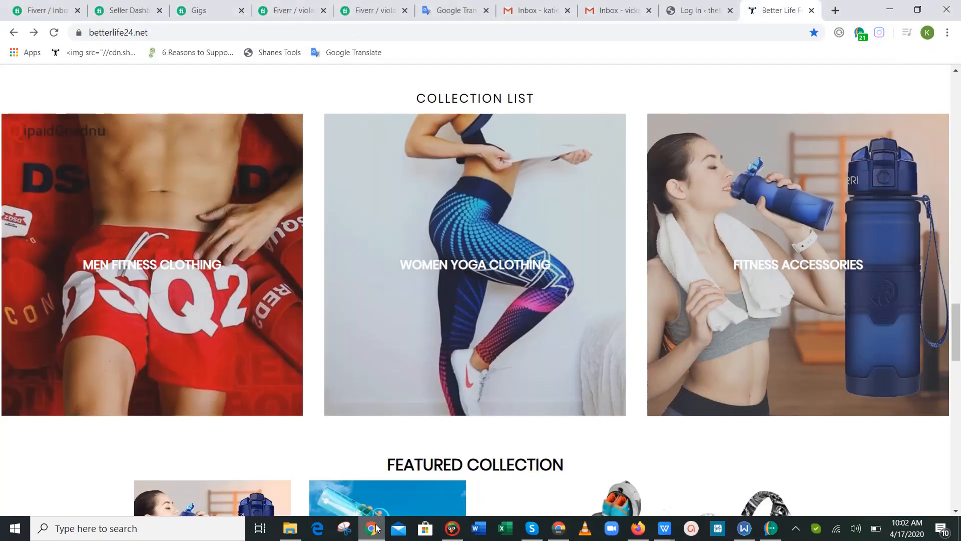
click(404, 39)
key(ctrl+c)
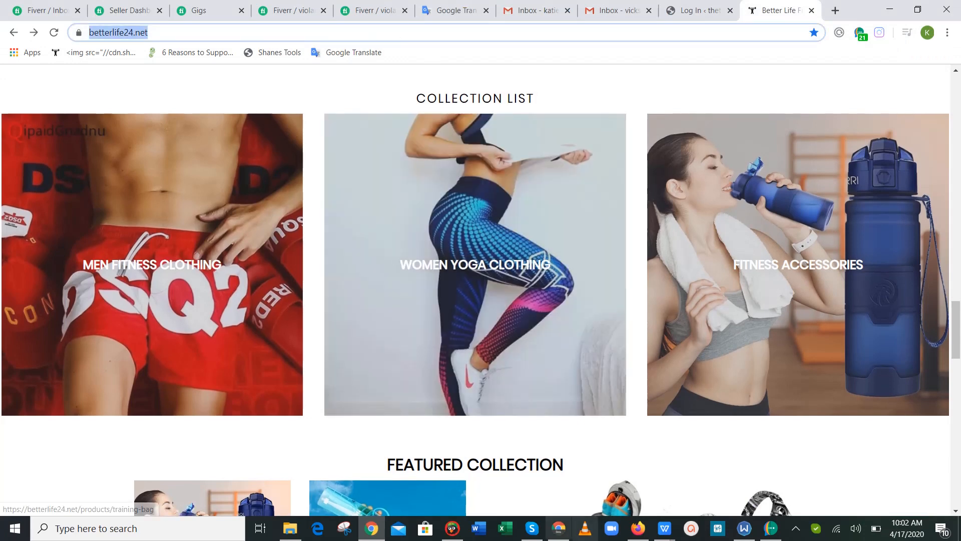
click(559, 528)
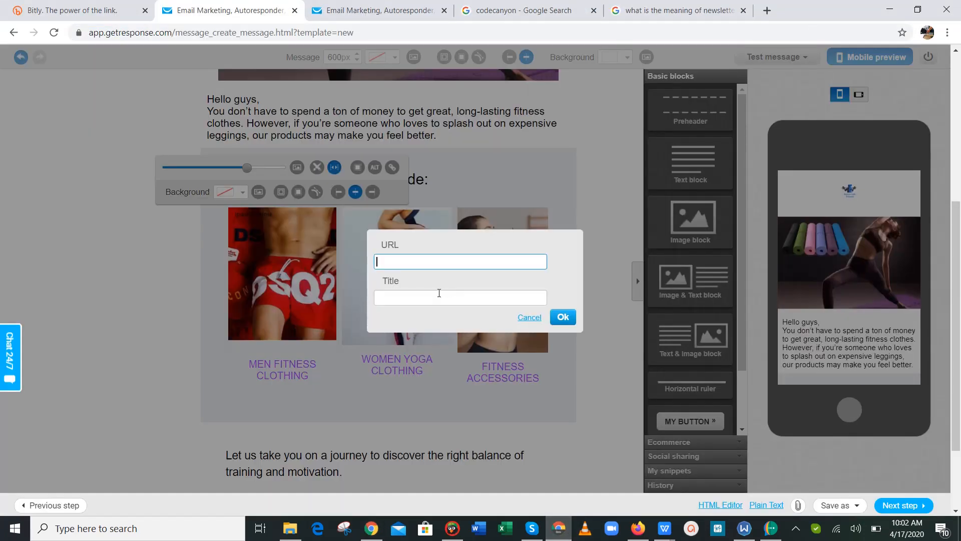
key(ctrl+v)
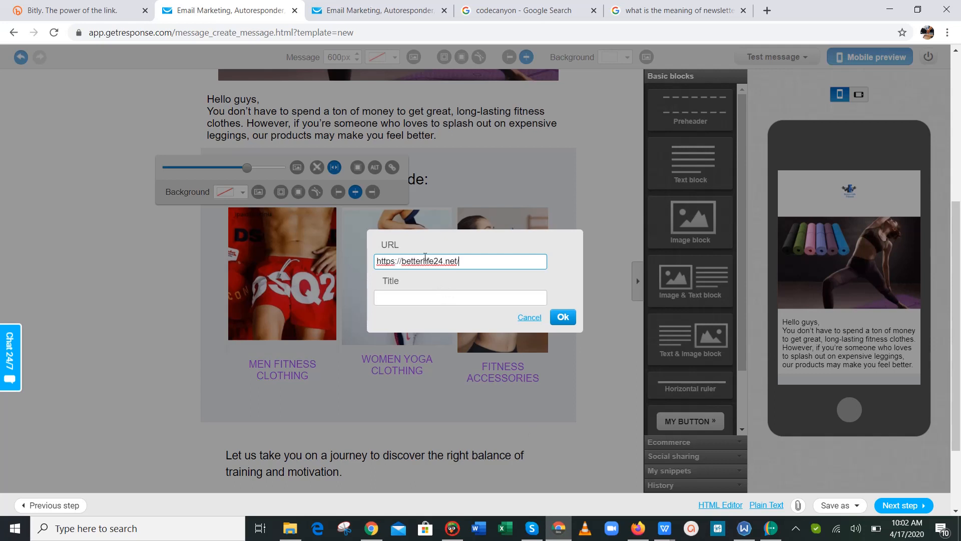
click(417, 298)
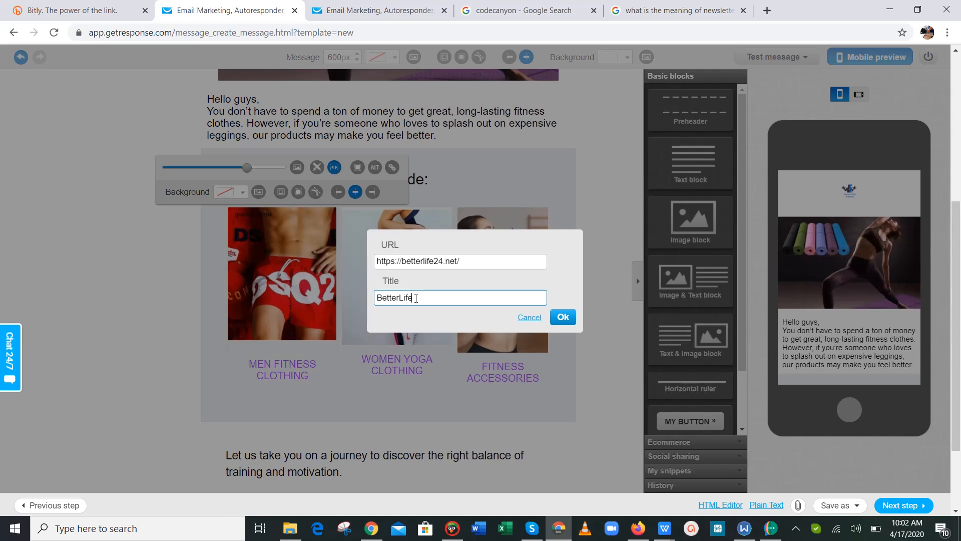
click(563, 317)
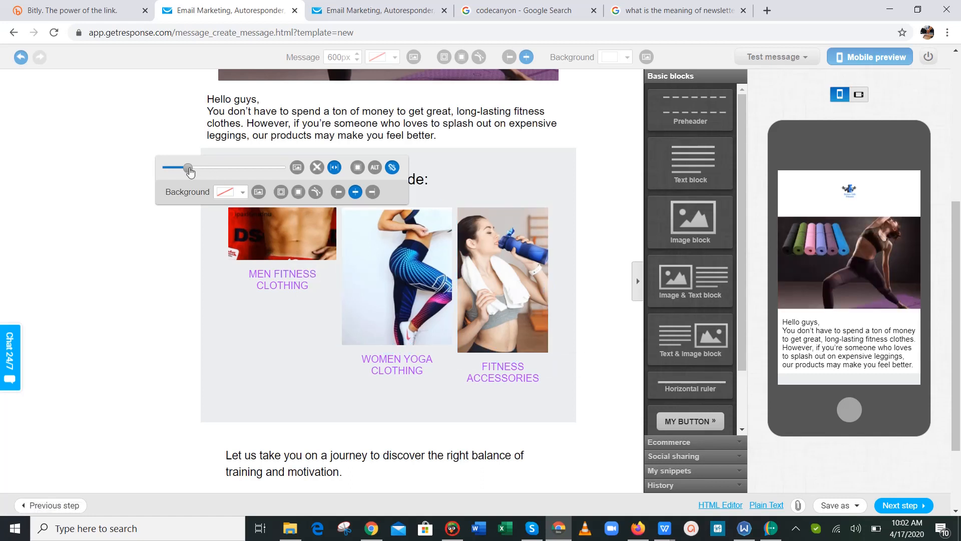
Step: Set the block above MEN FITNESS CLOTHING to about 221 px high and scale up its image to fill it
click(207, 168)
drag(209, 169, 239, 169)
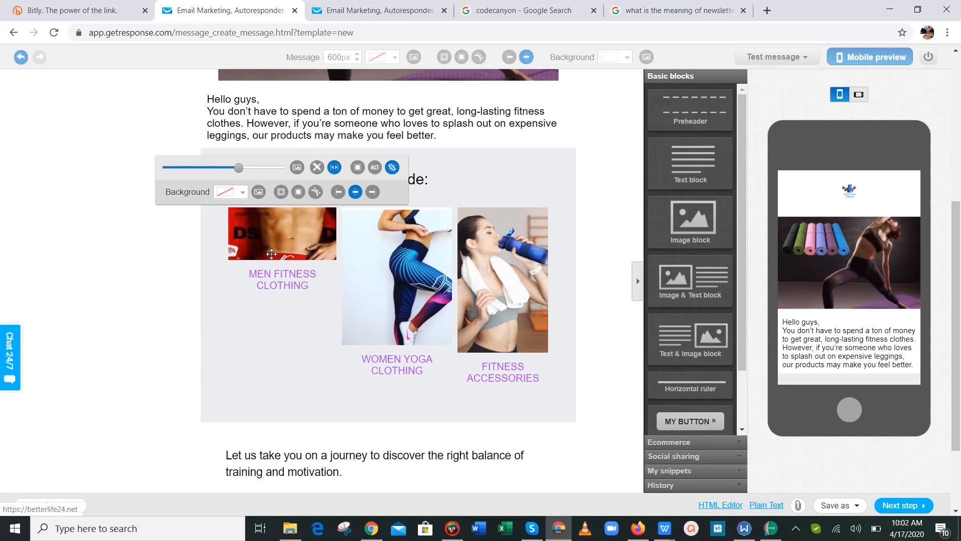
click(105, 277)
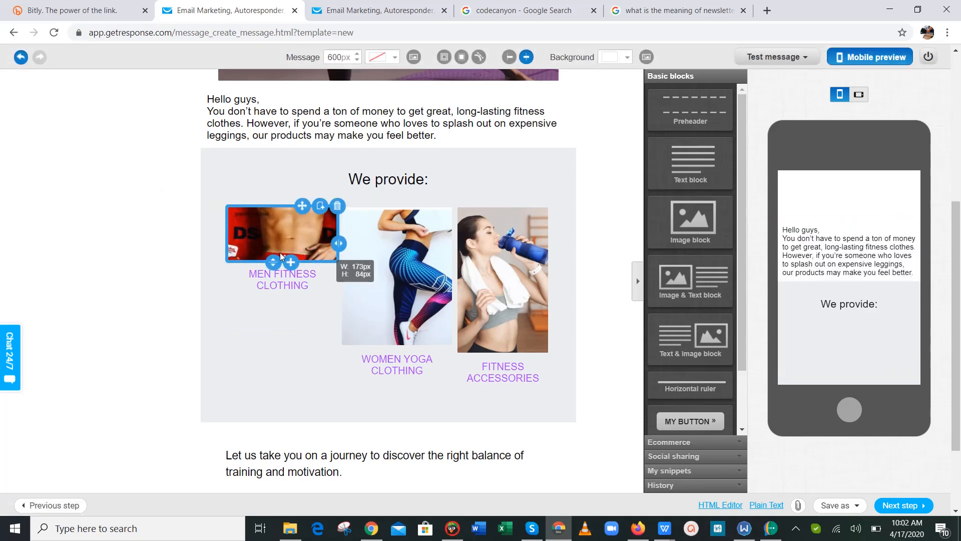
drag(273, 261, 273, 354)
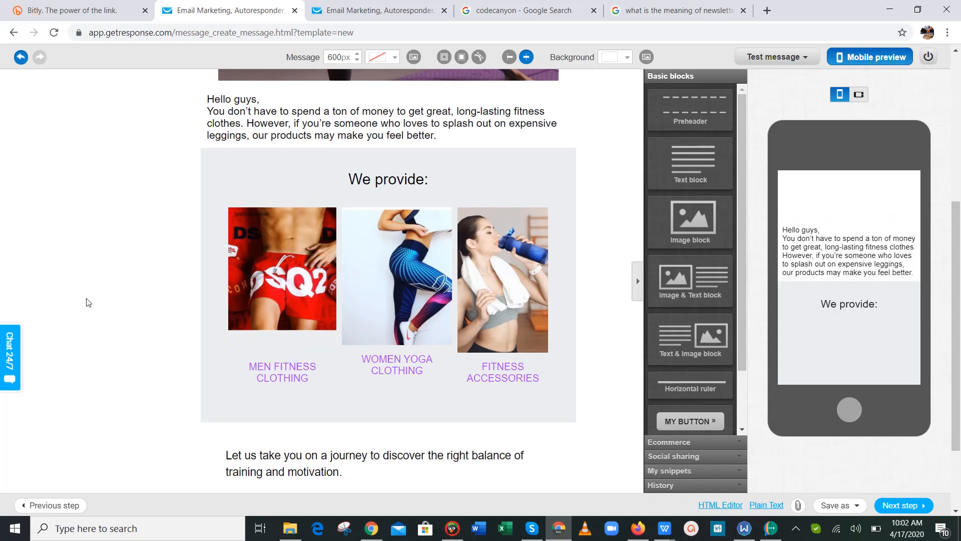
mouse_move(245, 265)
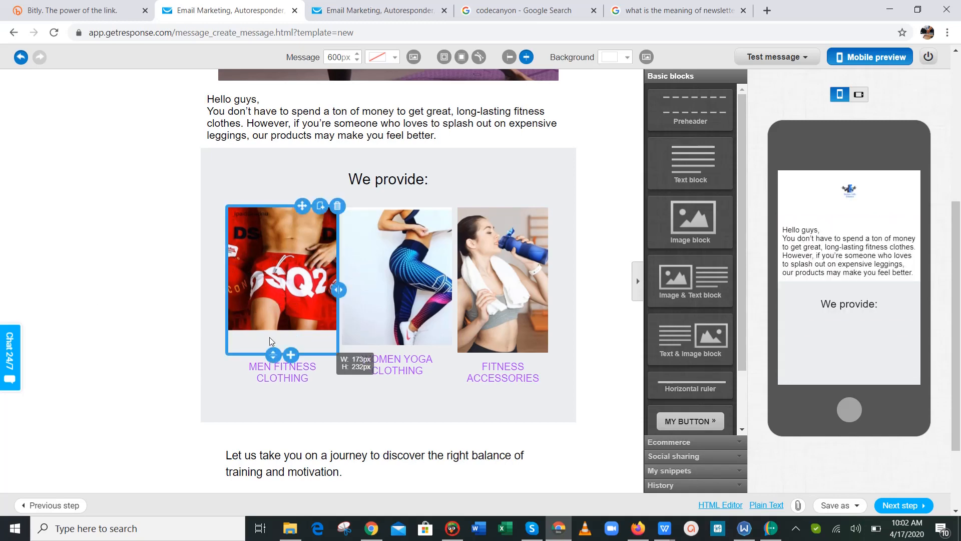
mouse_move(272, 355)
mouse_down()
mouse_move(273, 369)
mouse_move(274, 347)
mouse_up()
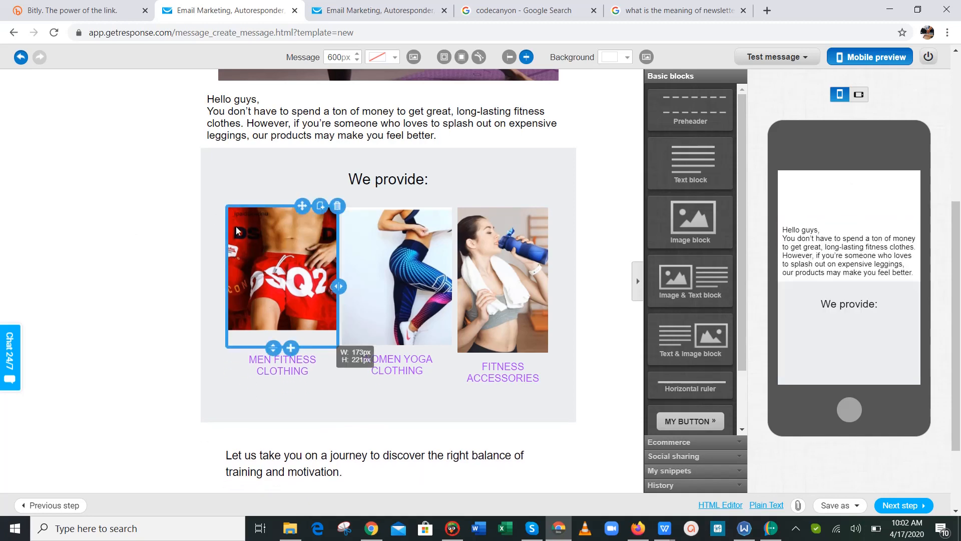
click(271, 226)
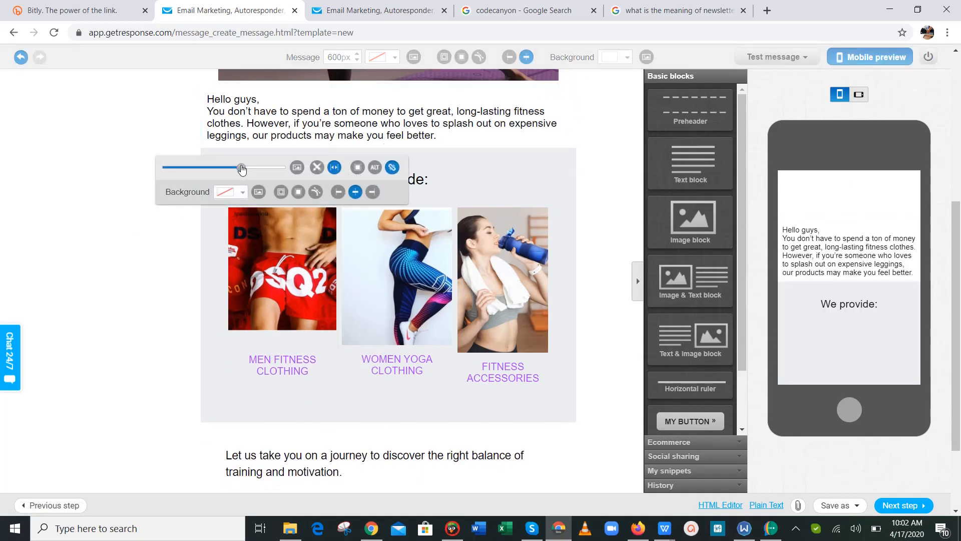
drag(241, 168, 248, 170)
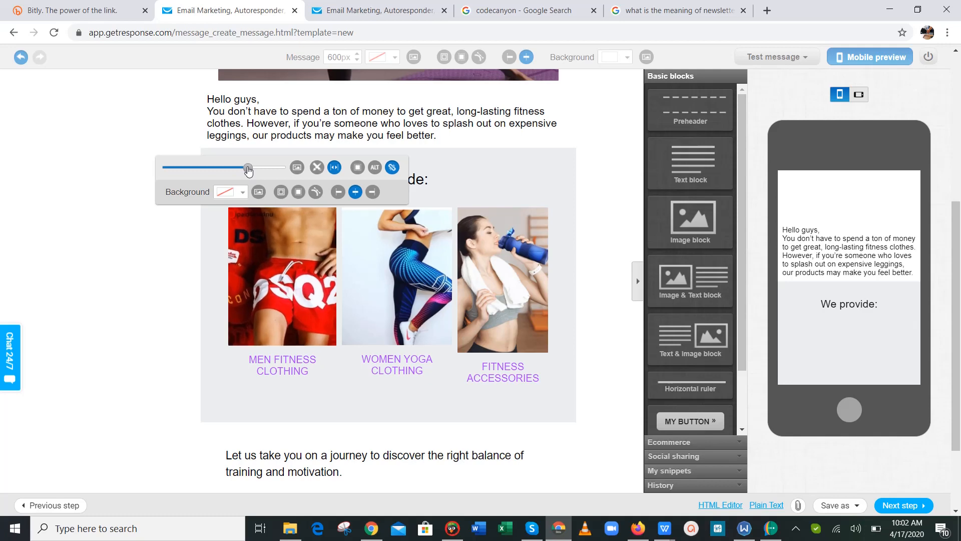
click(56, 226)
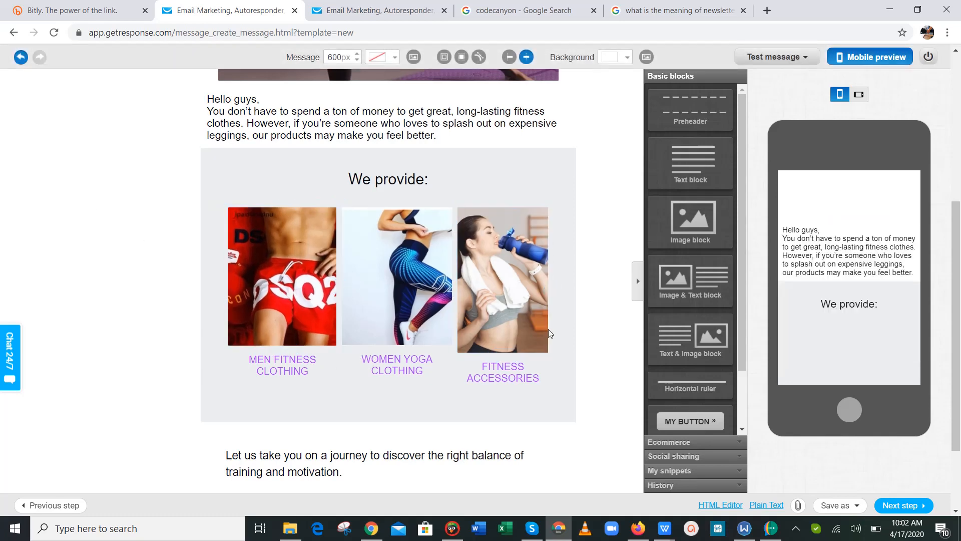
drag(957, 284, 960, 120)
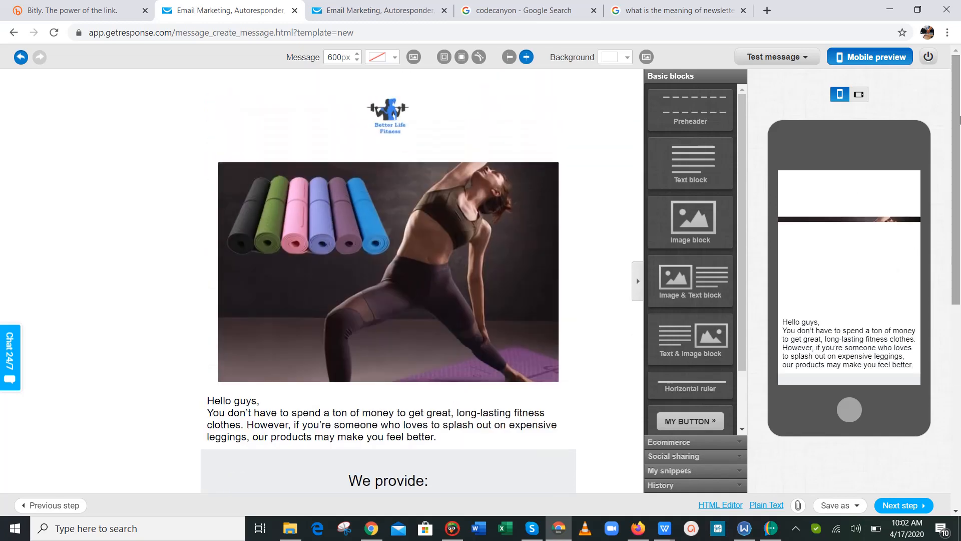
click(438, 278)
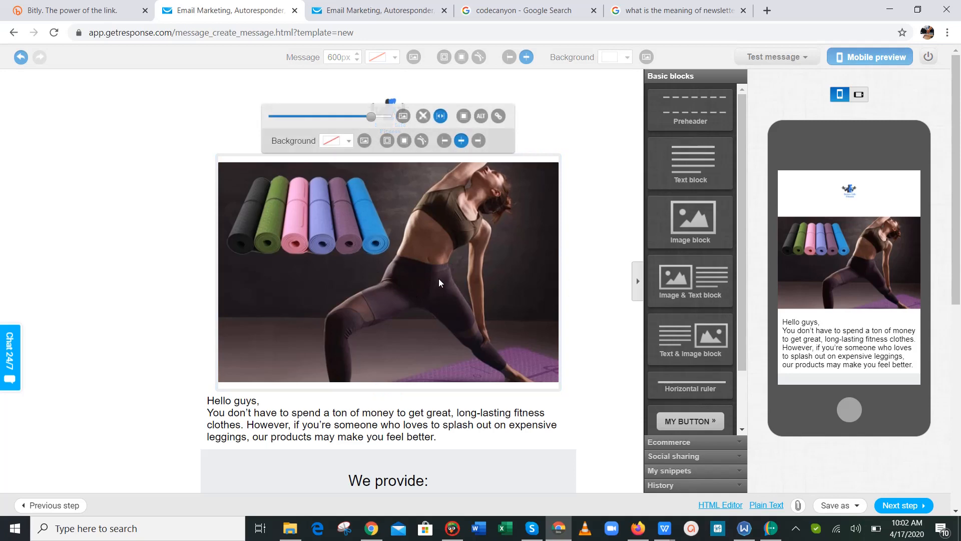
click(498, 116)
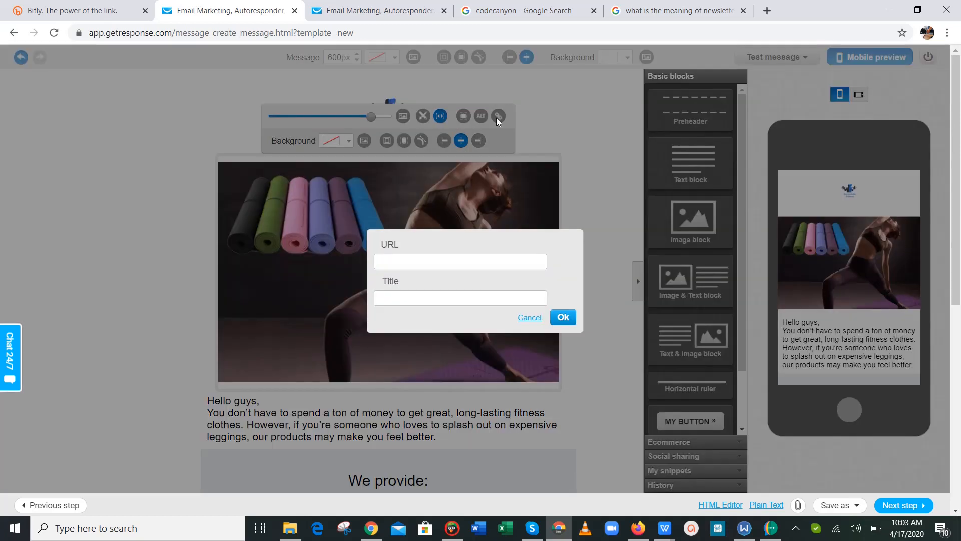
click(426, 260)
text(https://betterlife24.net/)
click(418, 298)
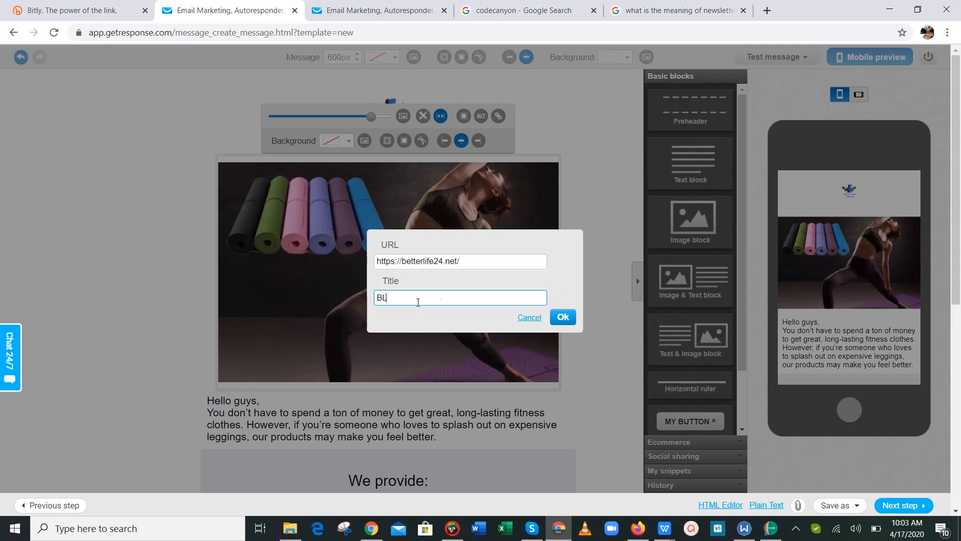
text(BL)
click(564, 315)
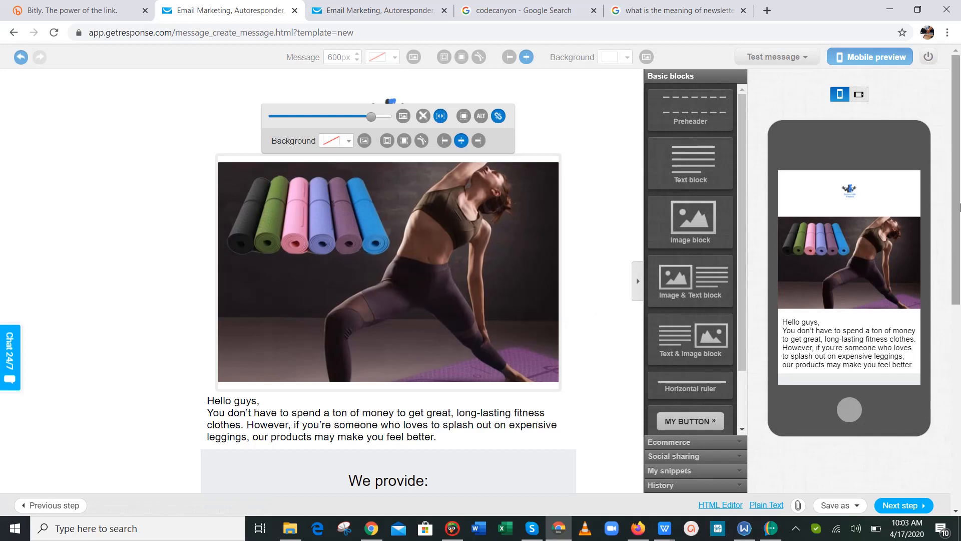
Step: Replace the "Let us take you on a journey" text with the BETTER LIFE FITNESS and workout leggings paragraphs copied from BETTERLIFE24 CONTENT.docx
drag(957, 190, 960, 394)
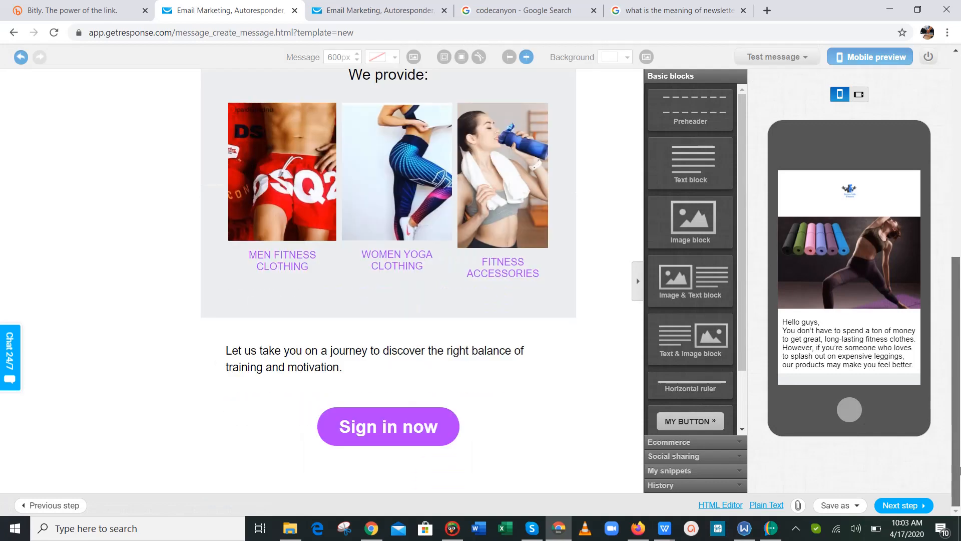
click(366, 354)
key(ctrl+a)
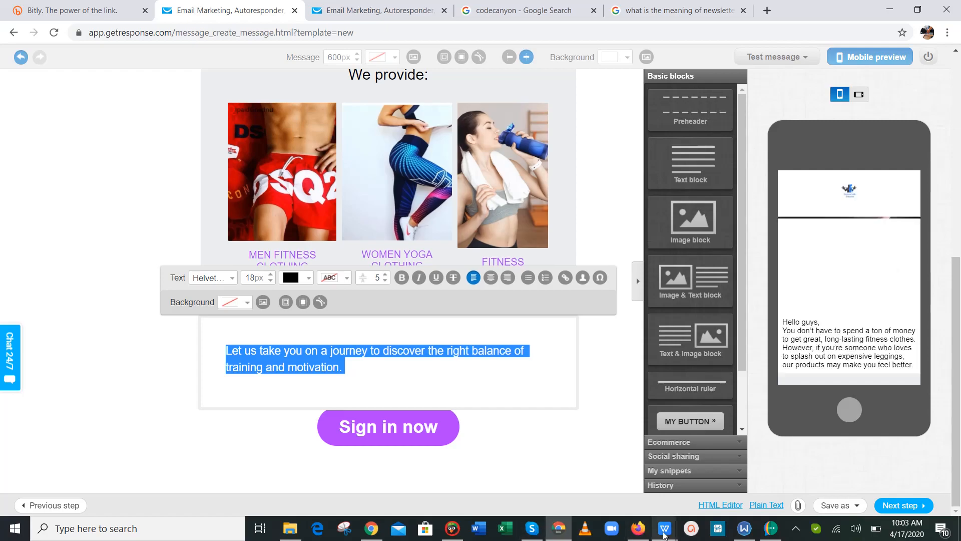
mouse_move(664, 534)
click(596, 476)
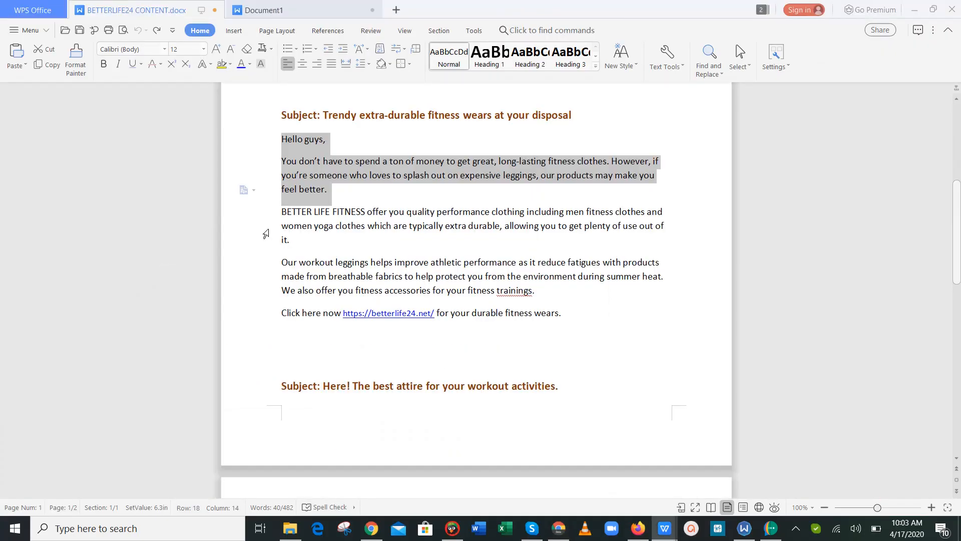
click(289, 225)
drag(282, 208, 549, 291)
key(ctrl+c)
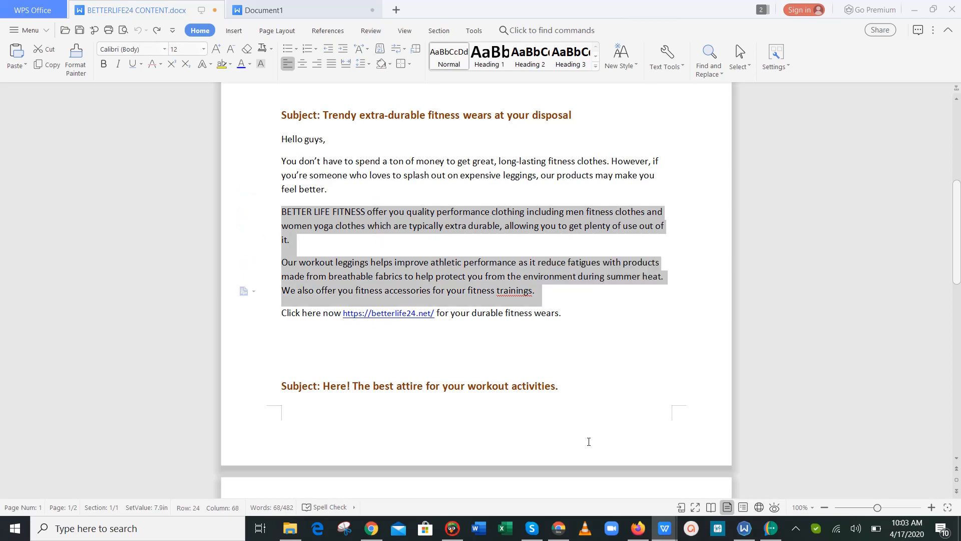
click(559, 528)
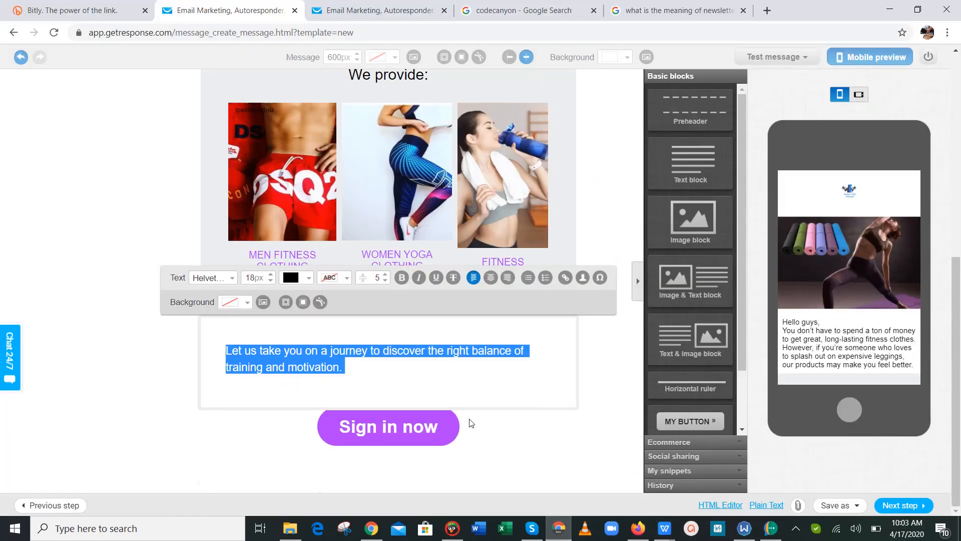
key(ctrl+v)
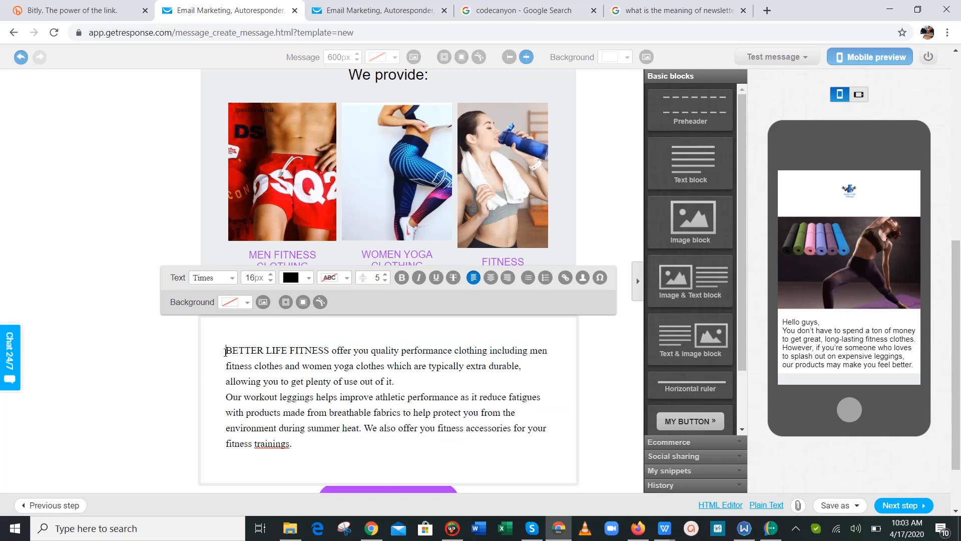
Step: Set the line spacing of both pasted BETTER LIFE FITNESS paragraphs to 7
key(ctrl+a)
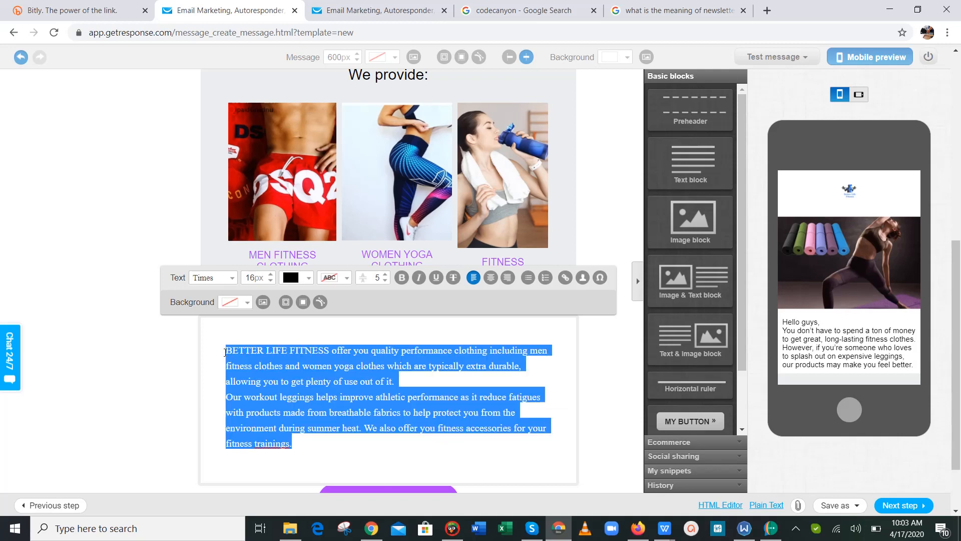
click(80, 304)
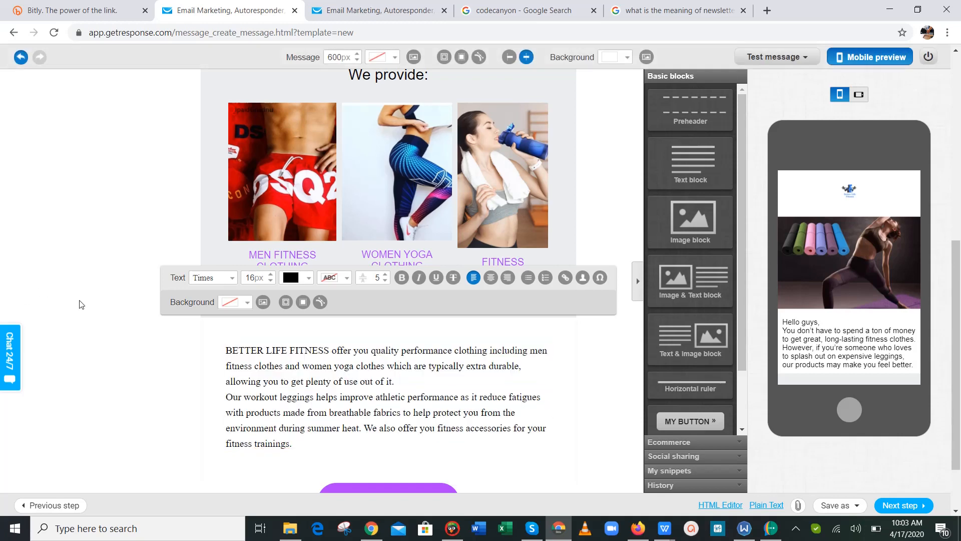
click(263, 353)
key(ctrl+a)
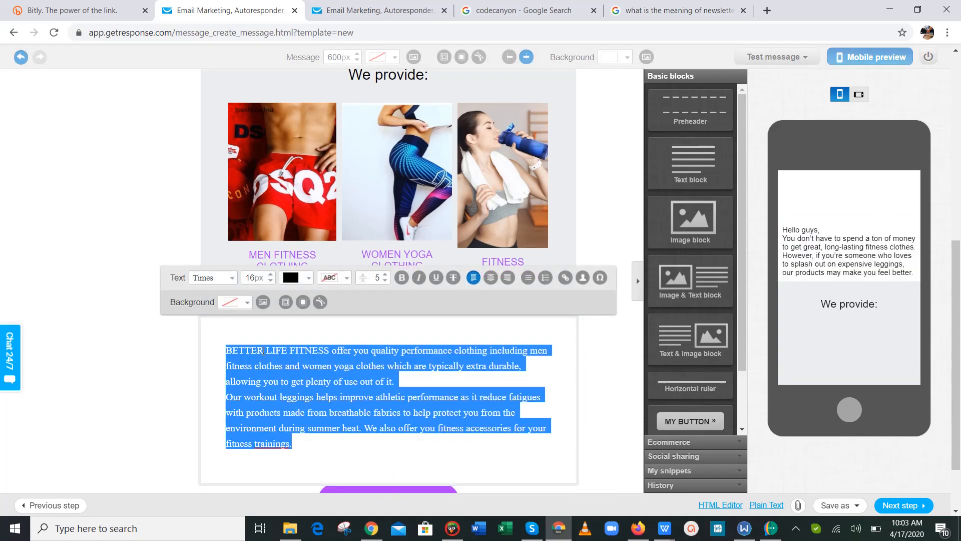
click(384, 275)
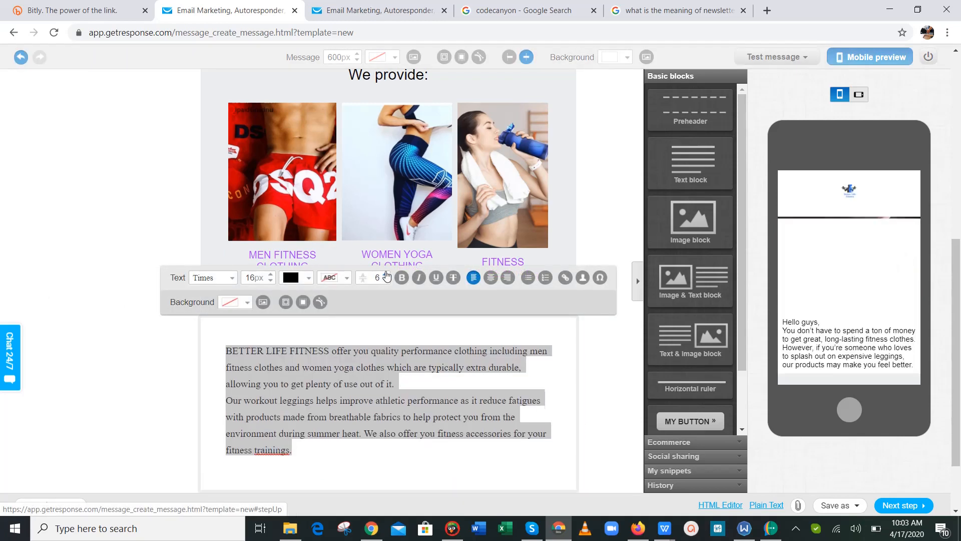
click(385, 281)
click(385, 282)
click(385, 281)
click(385, 281)
click(385, 281)
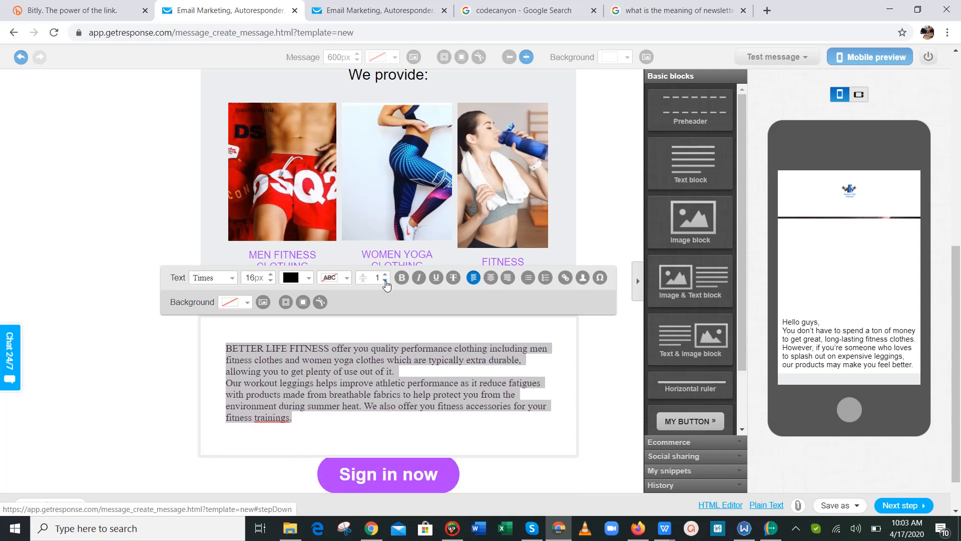
click(386, 275)
click(385, 275)
click(386, 275)
click(385, 275)
click(386, 274)
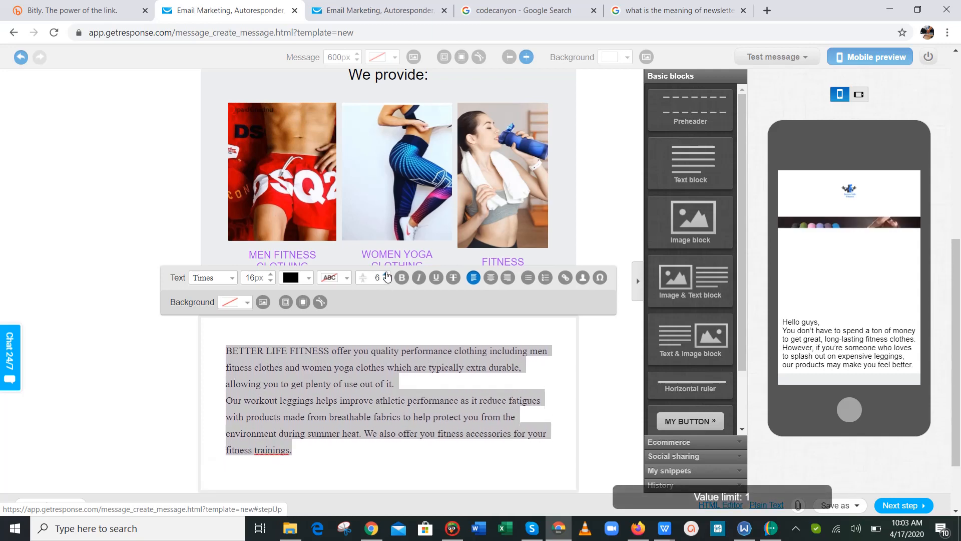
click(386, 275)
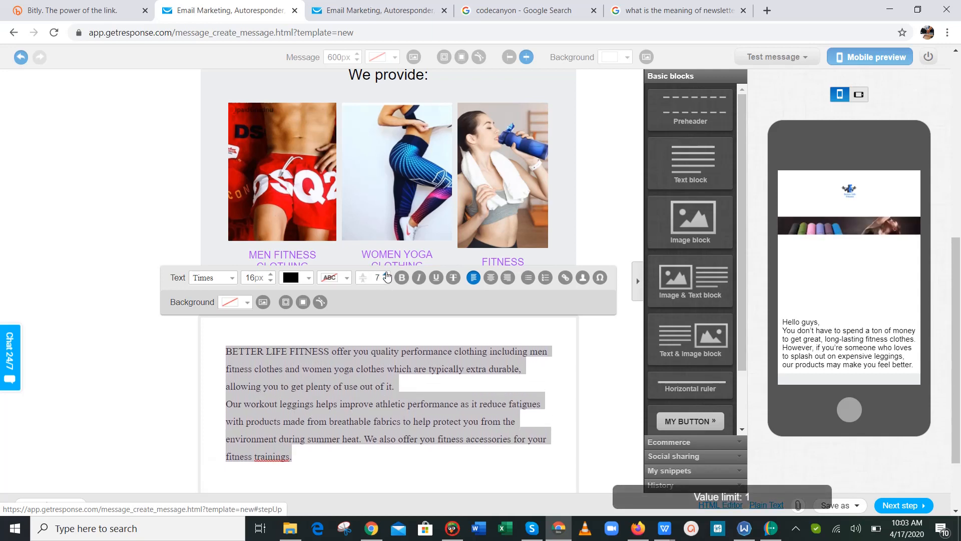
Step: Format the pasted BETTER LIFE FITNESS paragraphs in Arial at 16 px
click(271, 281)
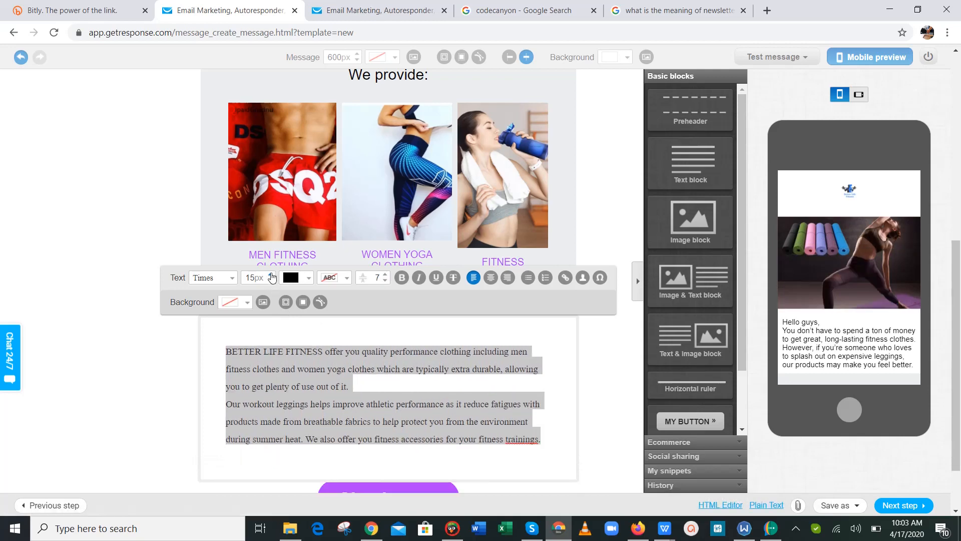
click(272, 274)
click(232, 277)
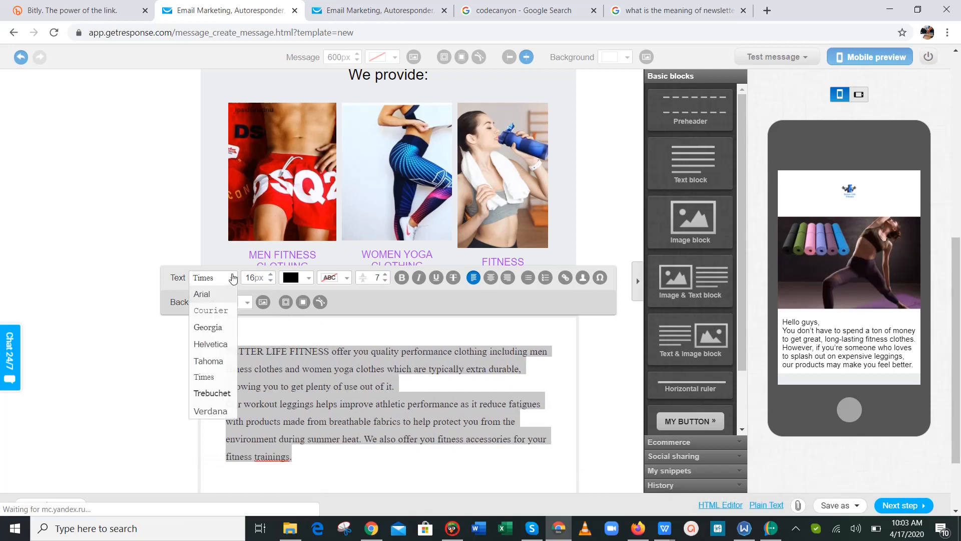
click(204, 294)
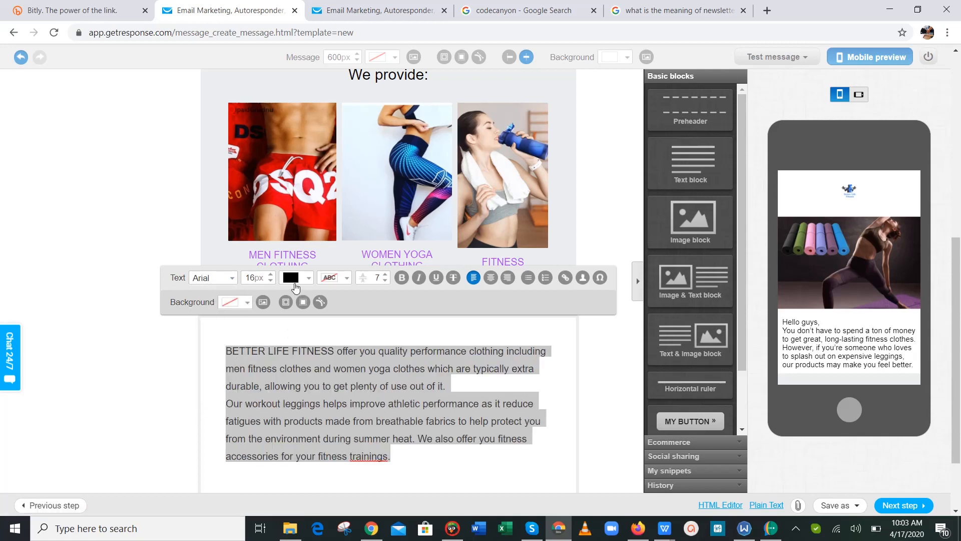
click(145, 368)
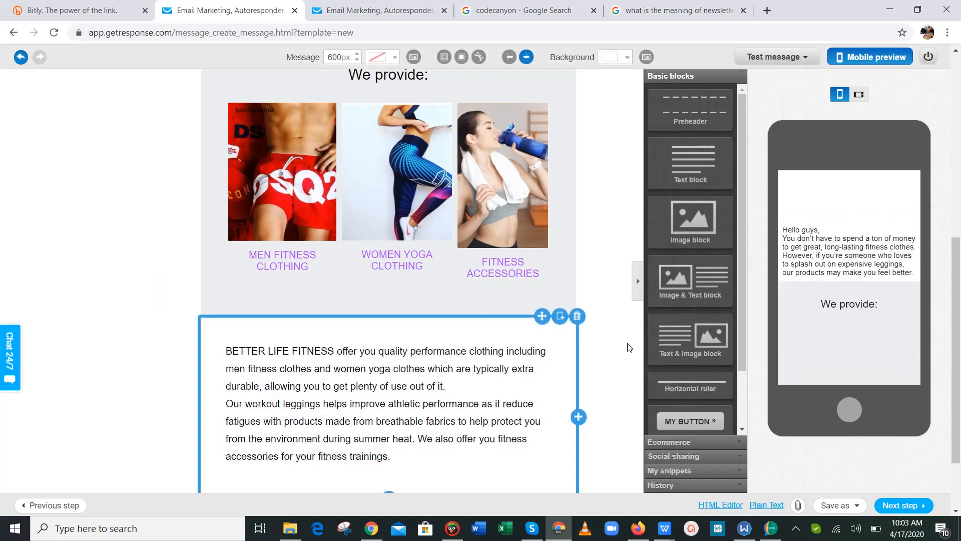
Step: Delete the purple "Sign in now" button below the BETTER LIFE FITNESS paragraphs
drag(960, 301, 960, 406)
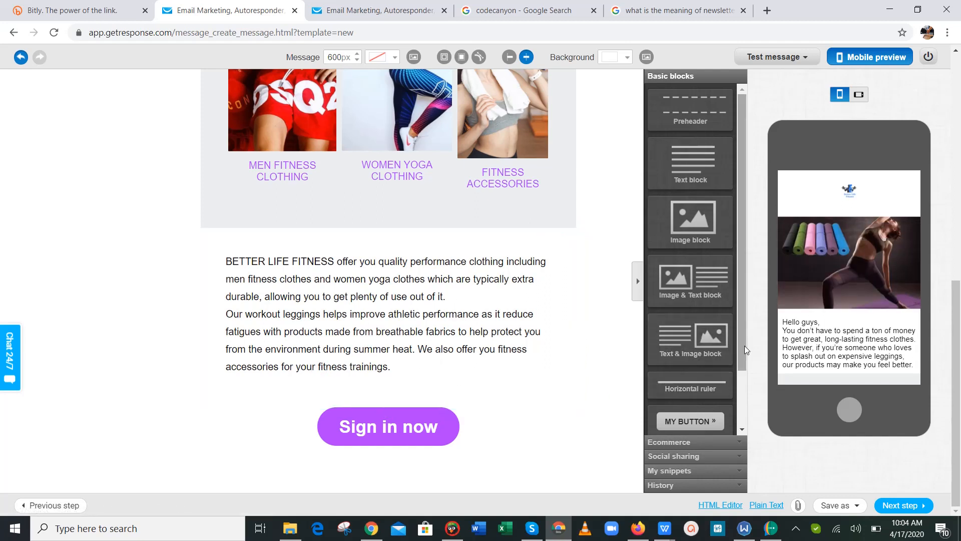
drag(744, 345, 745, 426)
click(956, 431)
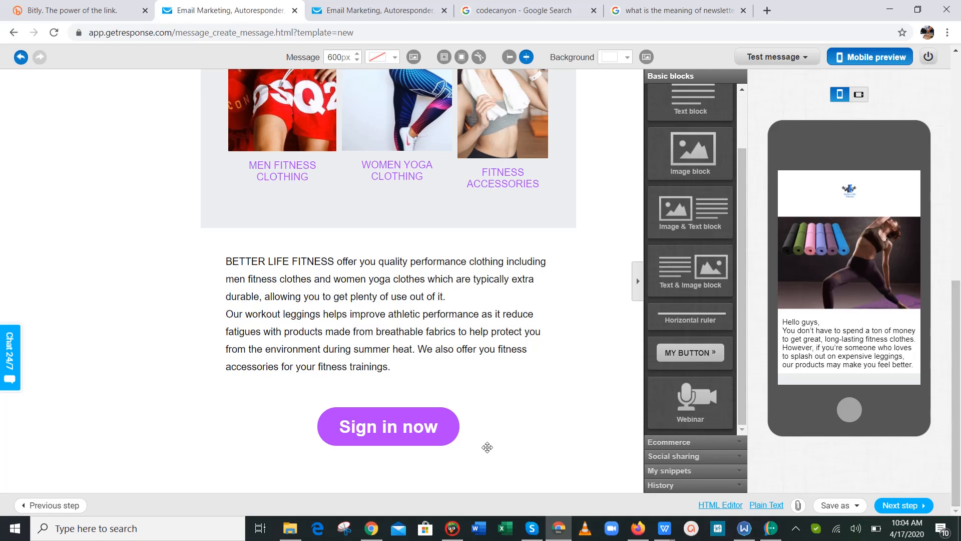
drag(956, 343, 960, 447)
mouse_move(407, 416)
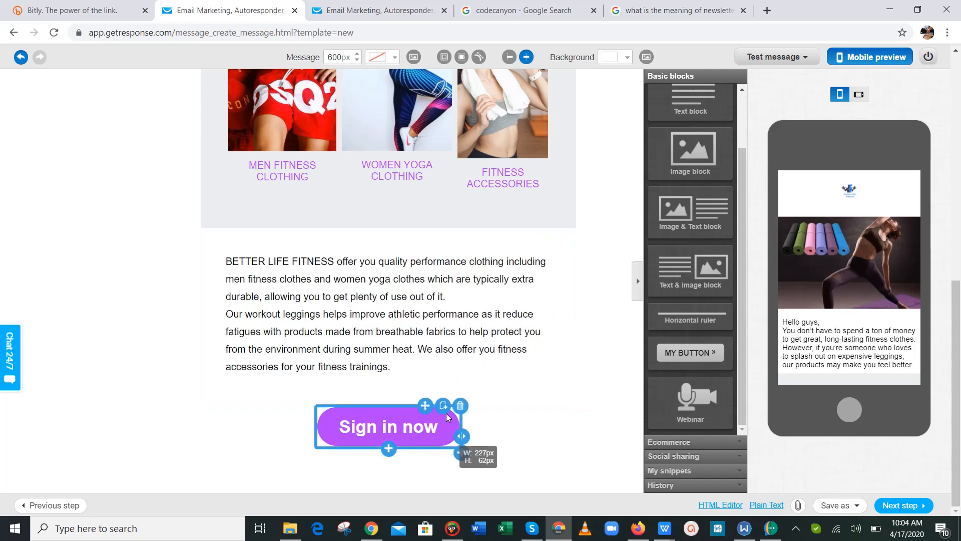
click(458, 406)
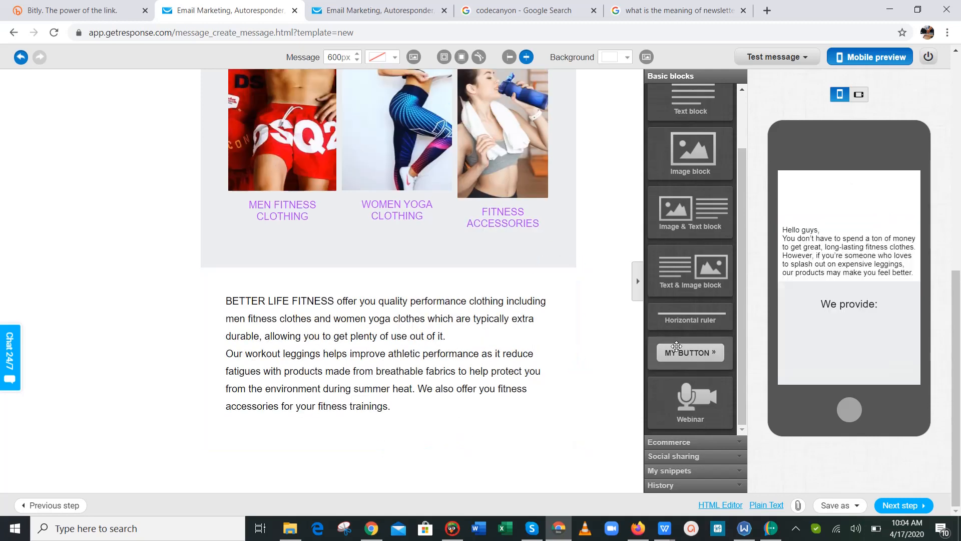
Step: Try to place a button block below the BETTER LIFE FITNESS paragraphs, removing each misplaced button
drag(677, 348, 388, 439)
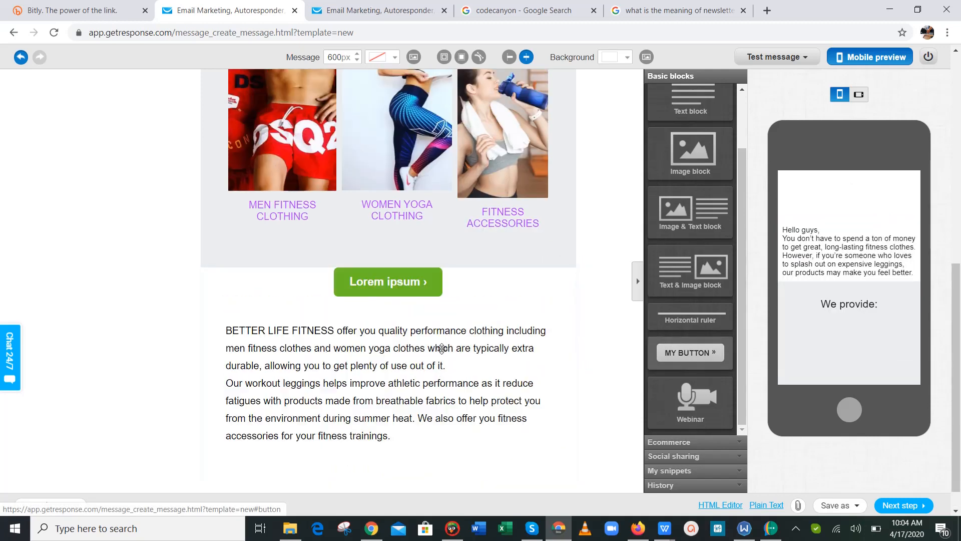
triple_click(401, 458)
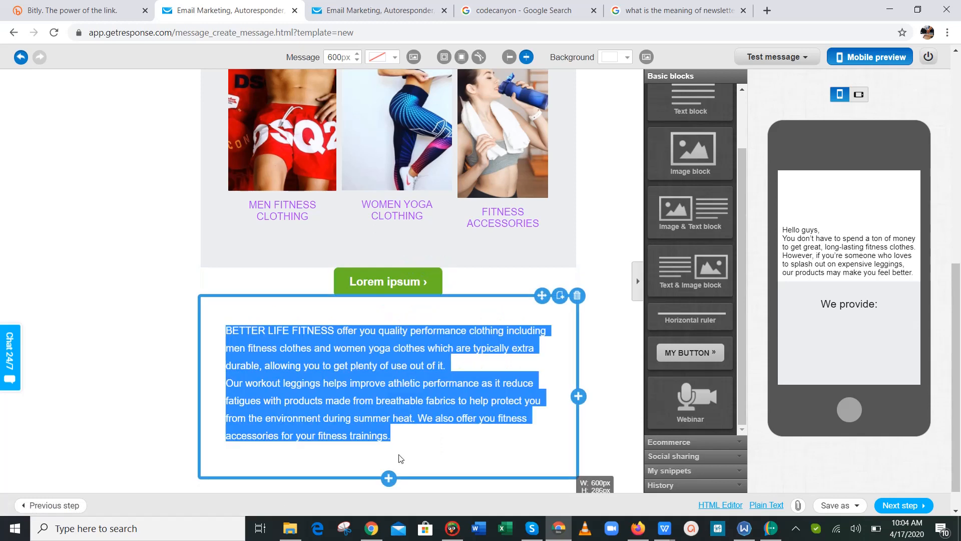
click(444, 266)
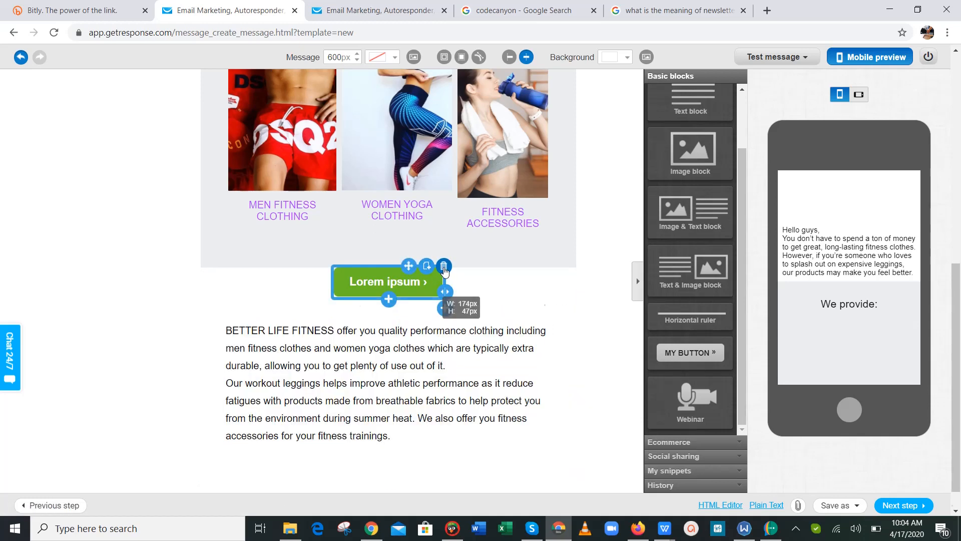
drag(680, 356, 410, 429)
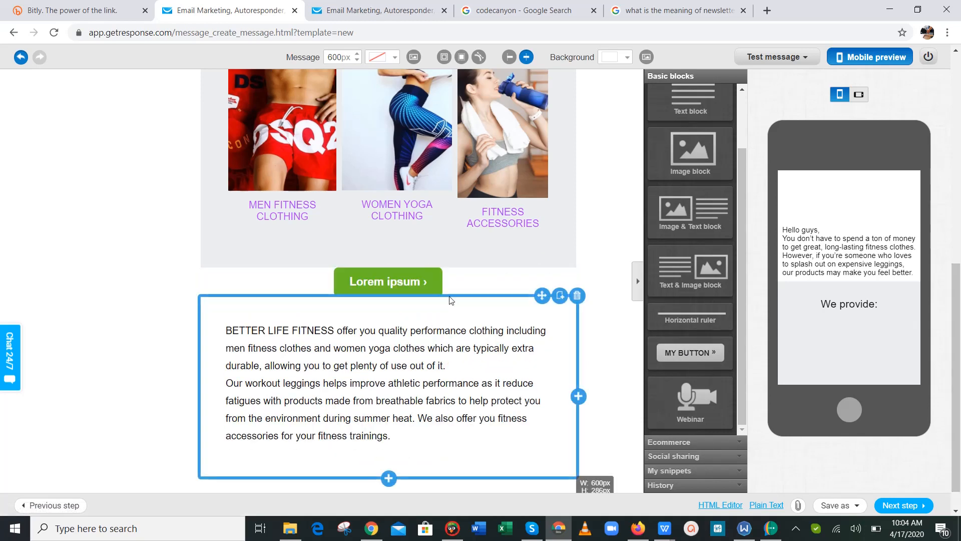
drag(428, 284, 406, 485)
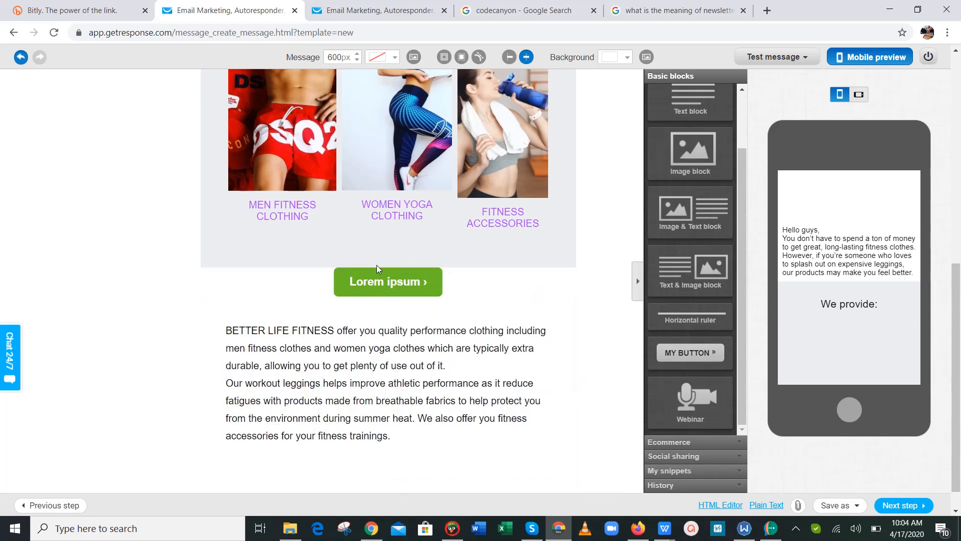
drag(378, 268, 384, 406)
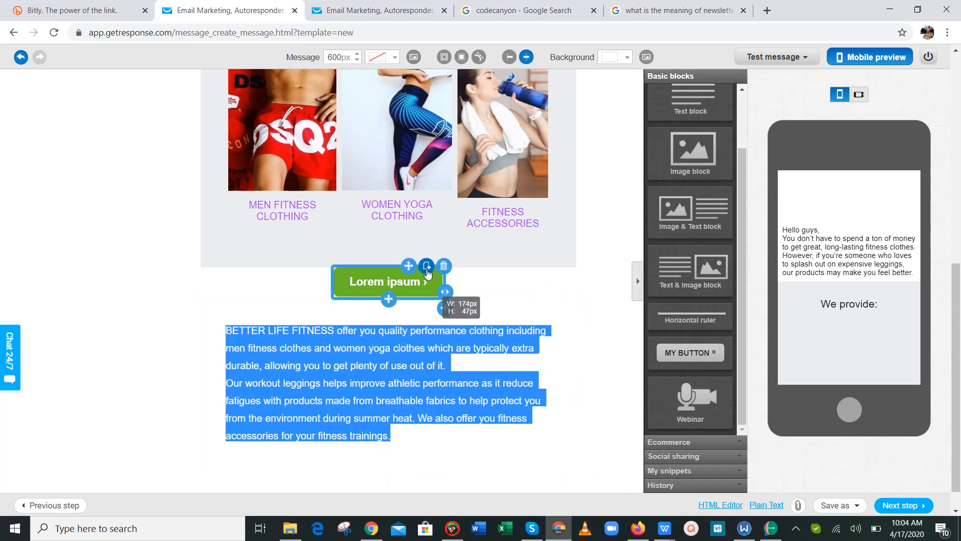
click(443, 263)
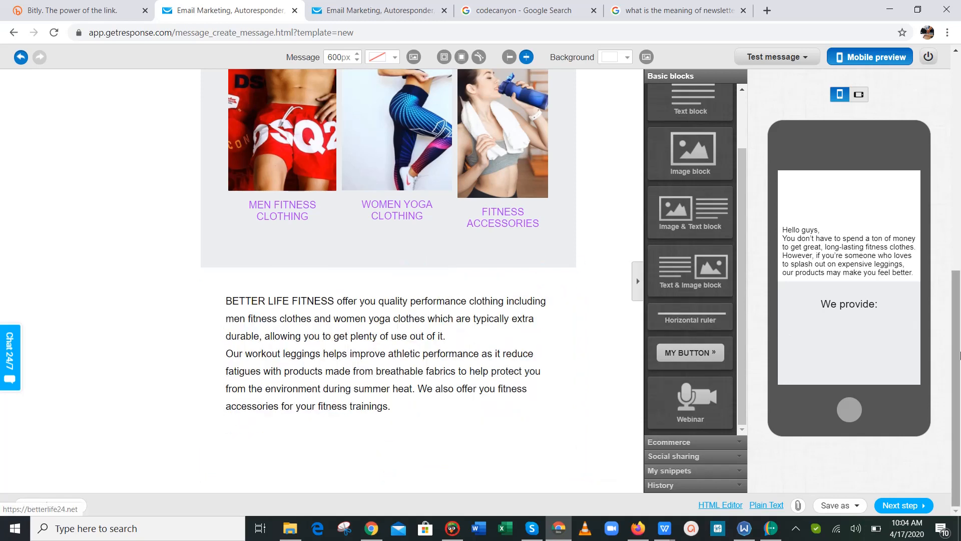
Step: Add a button block directly below the BETTER LIFE FITNESS paragraphs and open its label for editing
drag(691, 352, 408, 459)
scroll(924, 401, down, 1)
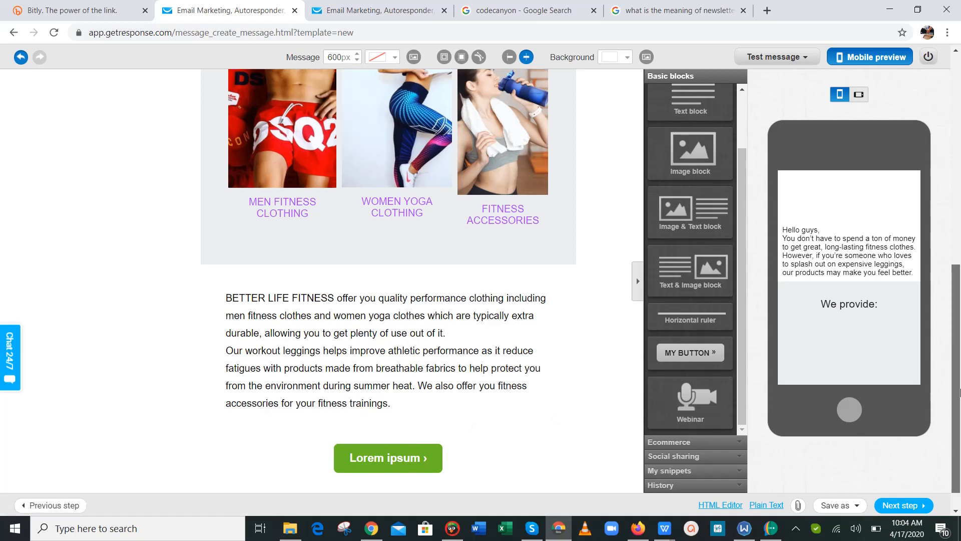
click(413, 431)
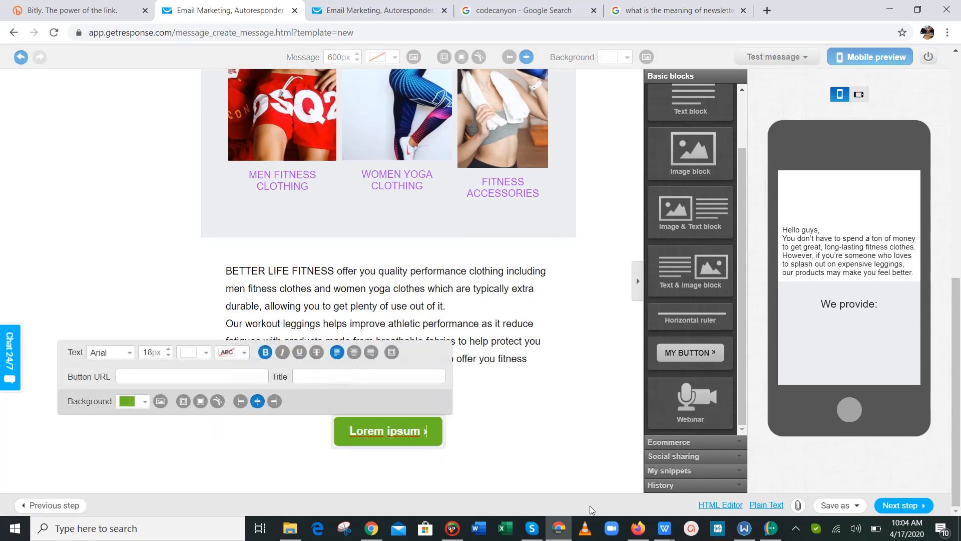
Step: Consult BETTERLIFE24 CONTENT.docx in WPS Office, return to the newsletter in Chrome and change the green button's label to VISIT US NOW
mouse_move(665, 529)
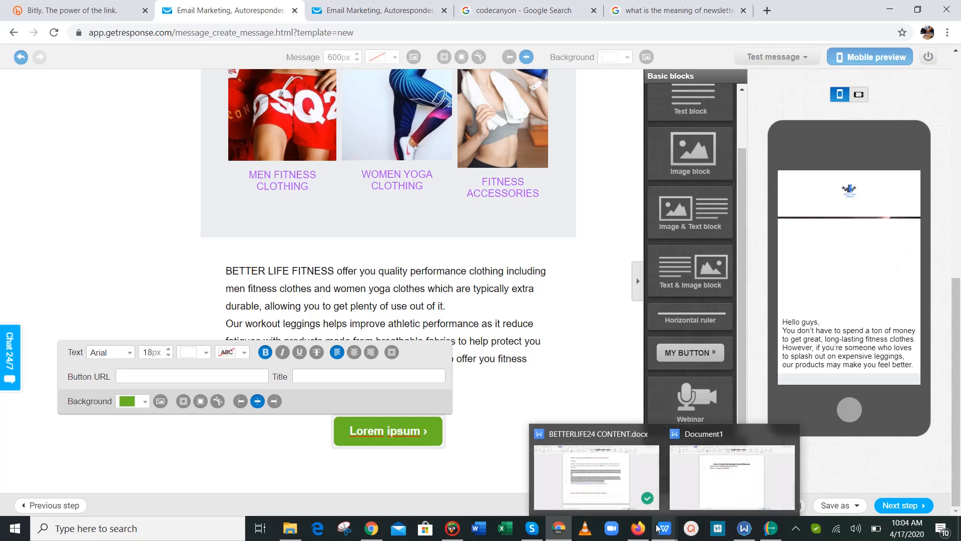
click(624, 473)
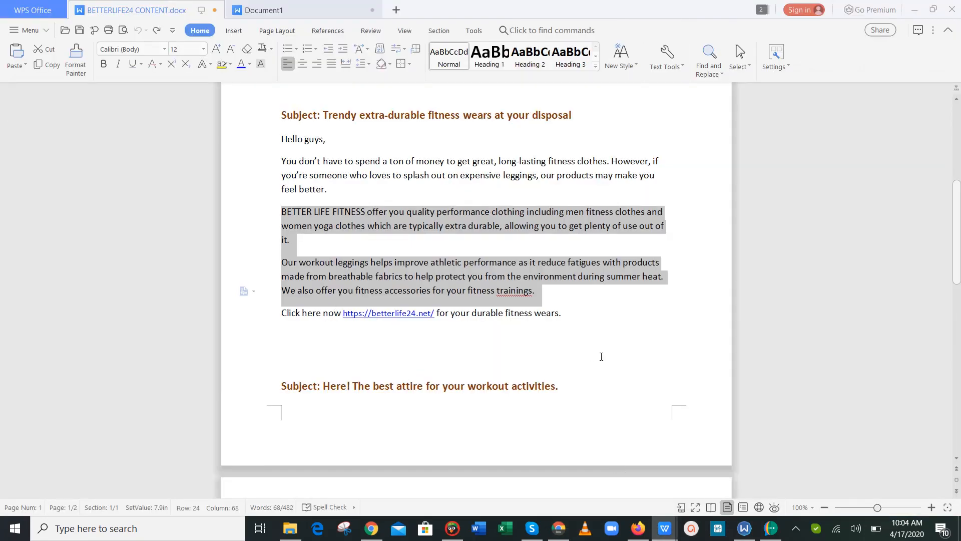
mouse_move(664, 533)
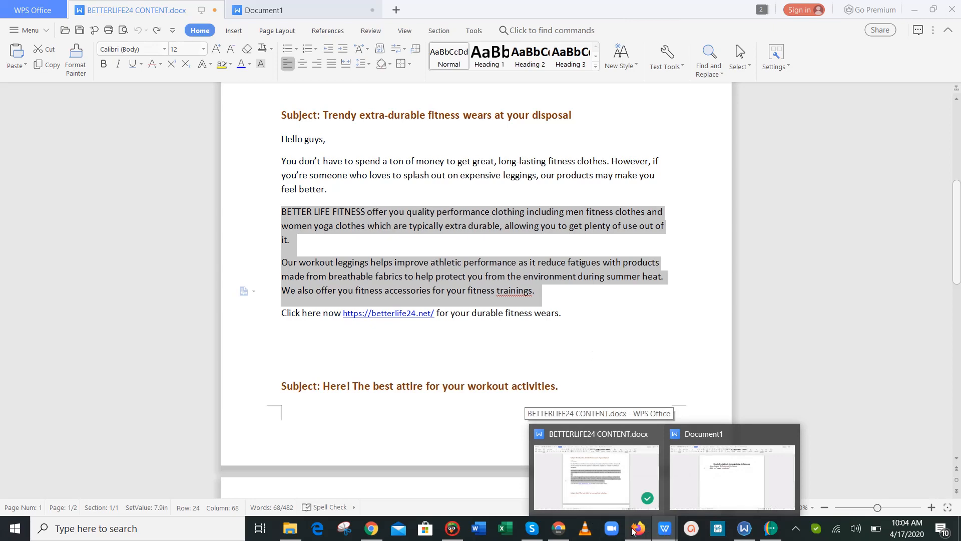
click(559, 532)
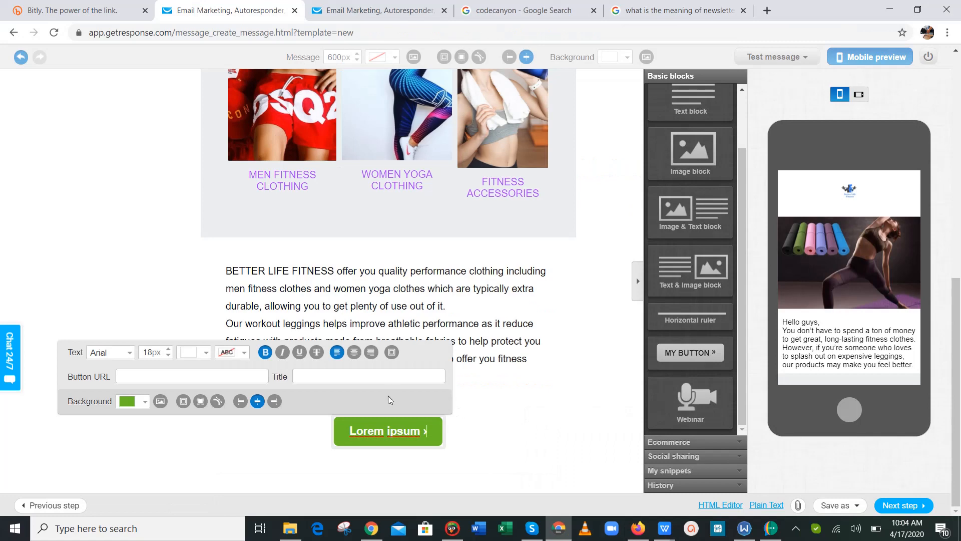
click(418, 432)
key(BackSpace)
key(BackSpace)
key(BackSpace)
key(BackSpace)
key(BackSpace)
key(BackSpace)
key(BackSpace)
key(BackSpace)
key(BackSpace)
key(BackSpace)
key(BackSpace)
key(BackSpace)
key(BackSpace)
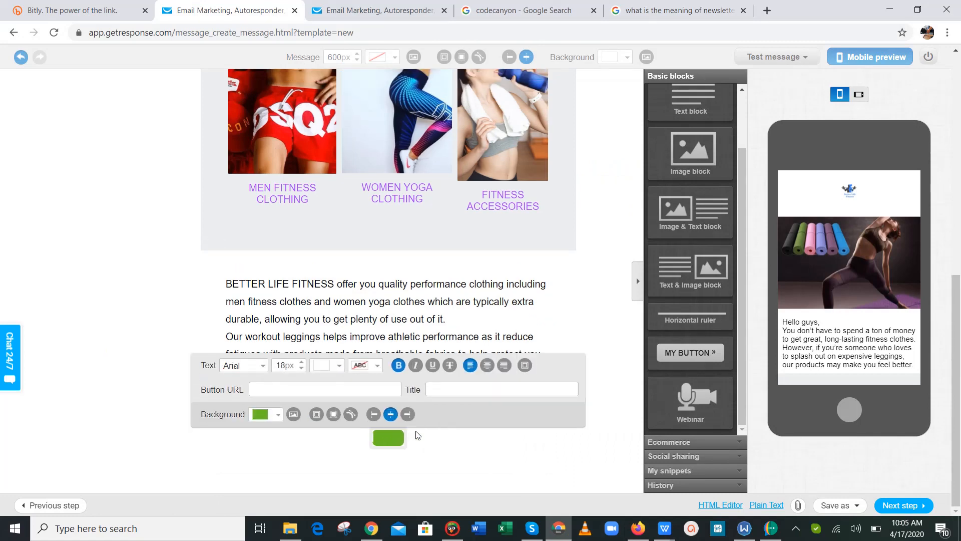
text(VISIT )
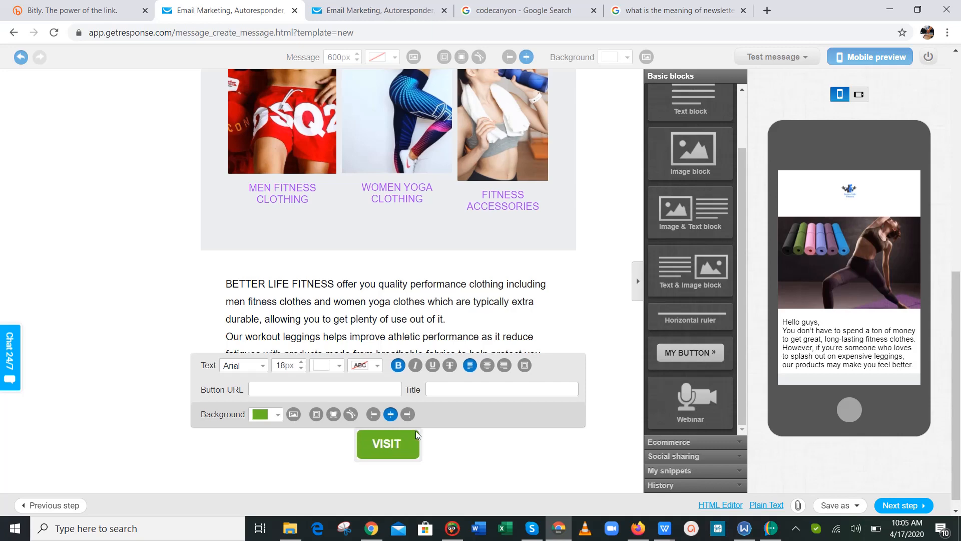
text(US NOW)
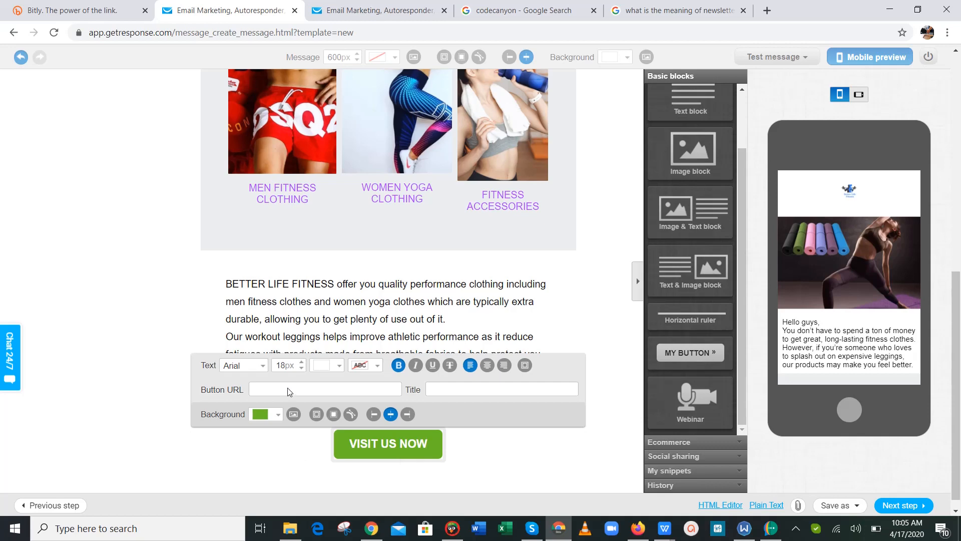
Step: Set the VISIT US NOW button's text size to 14 px and its background colour to purple
click(301, 369)
click(301, 369)
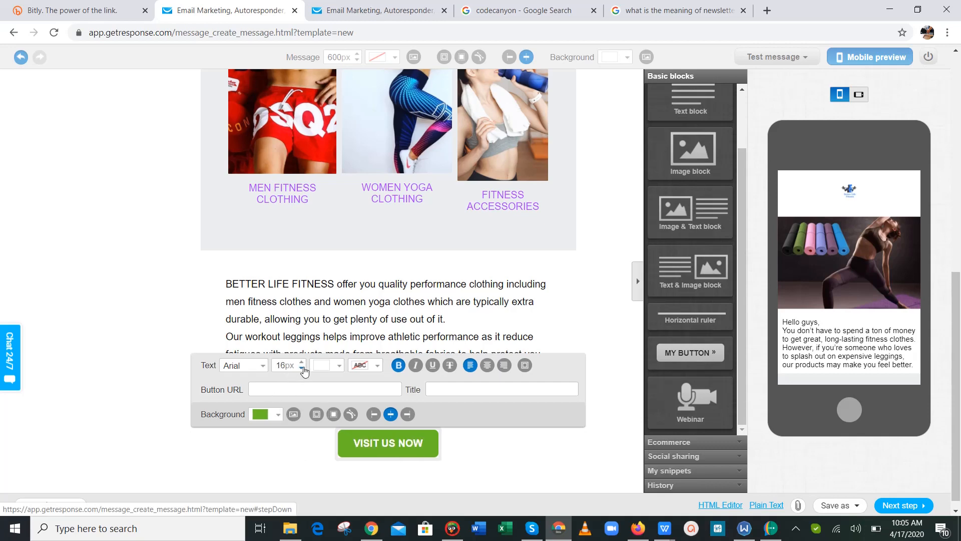
click(301, 369)
click(301, 368)
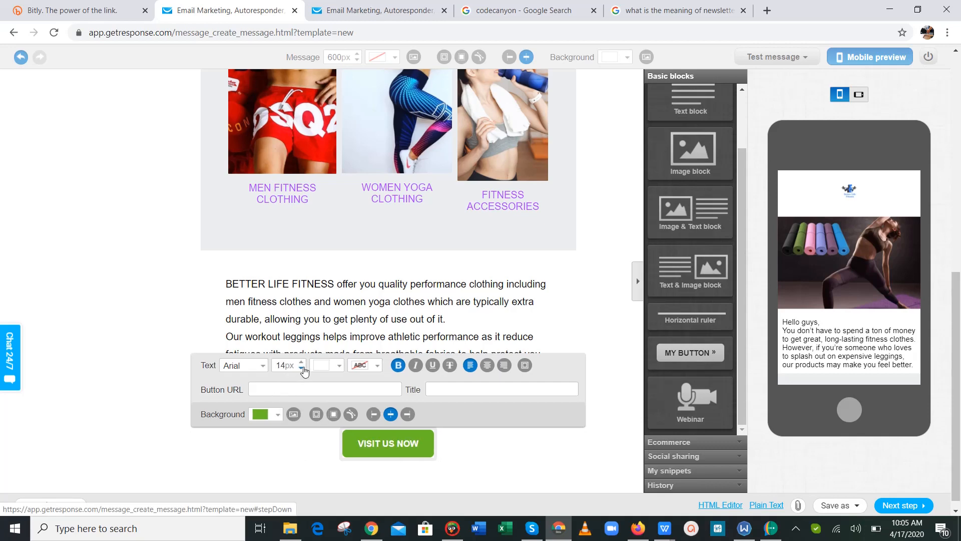
click(372, 528)
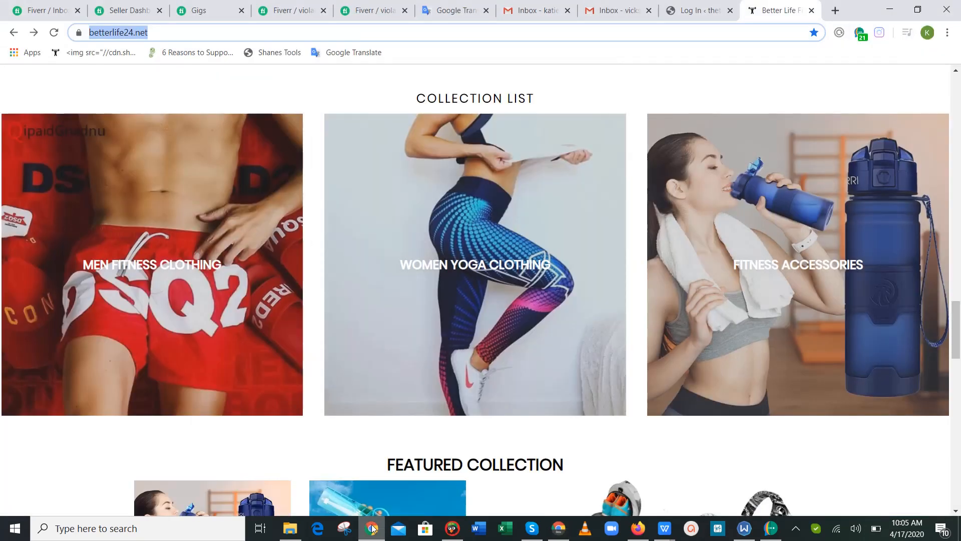
click(372, 528)
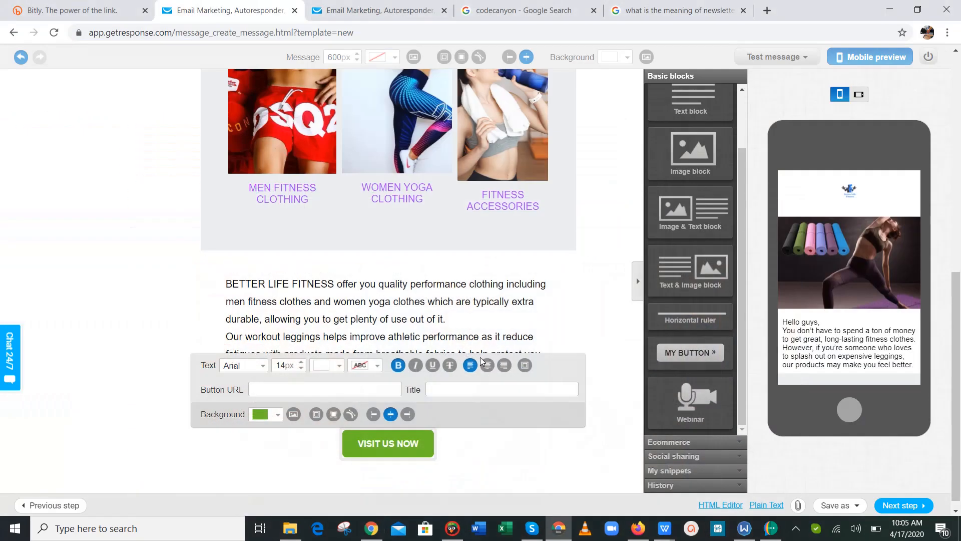
click(275, 415)
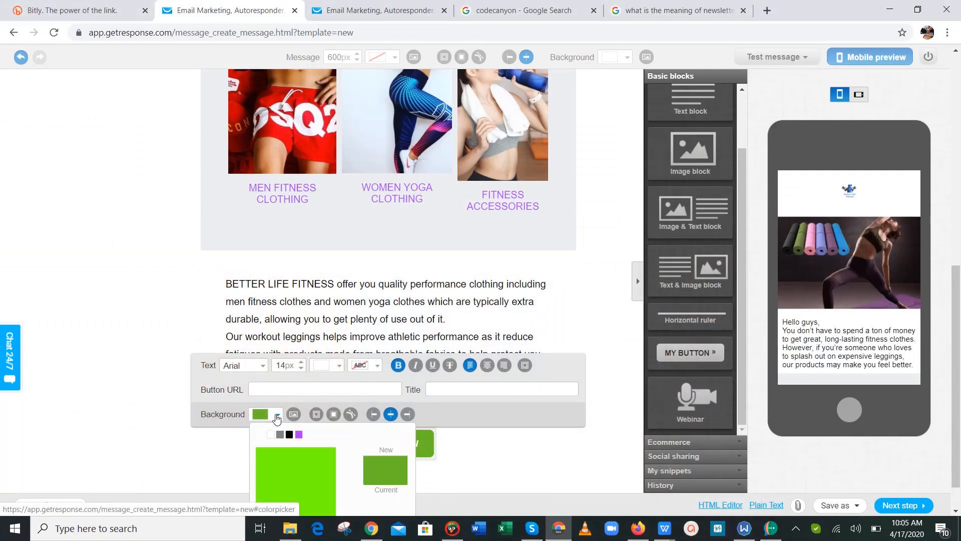
click(299, 434)
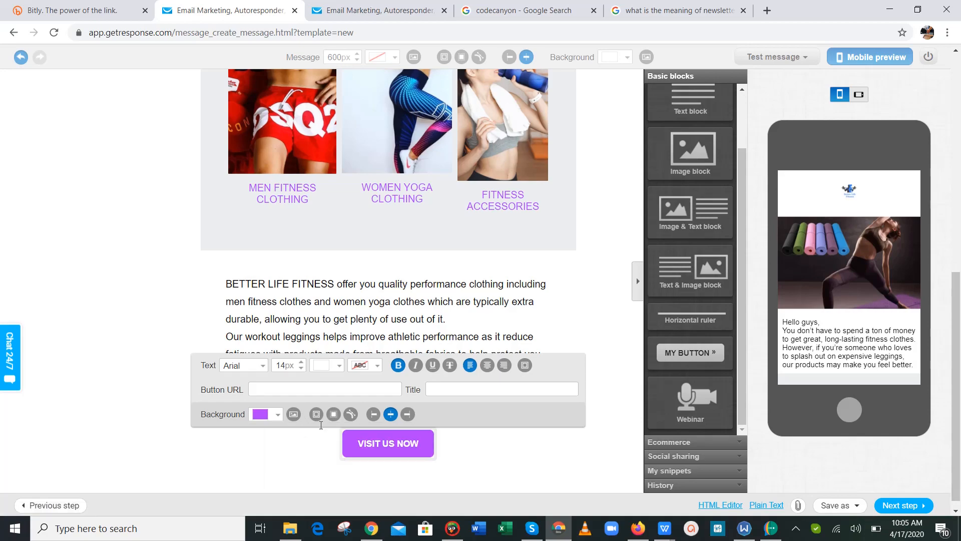
drag(958, 321, 958, 368)
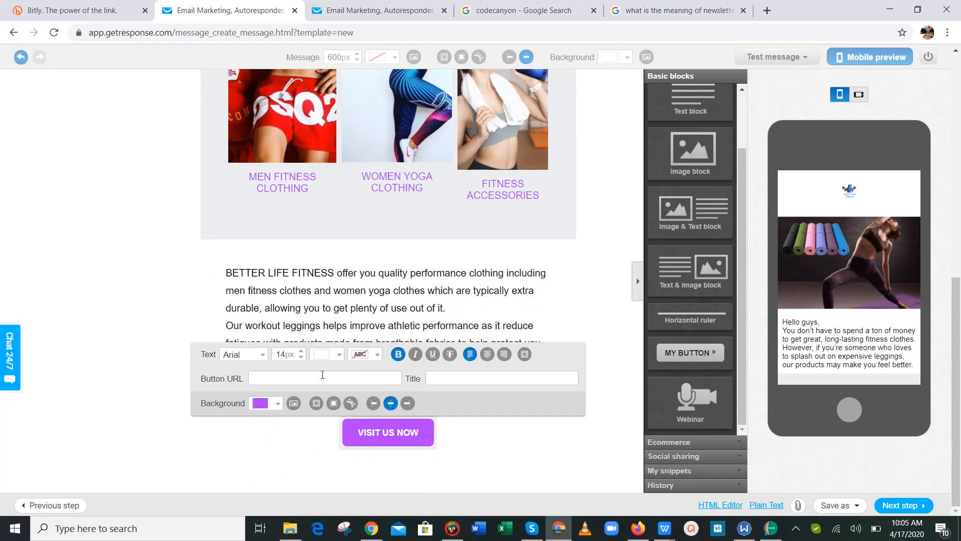
click(371, 528)
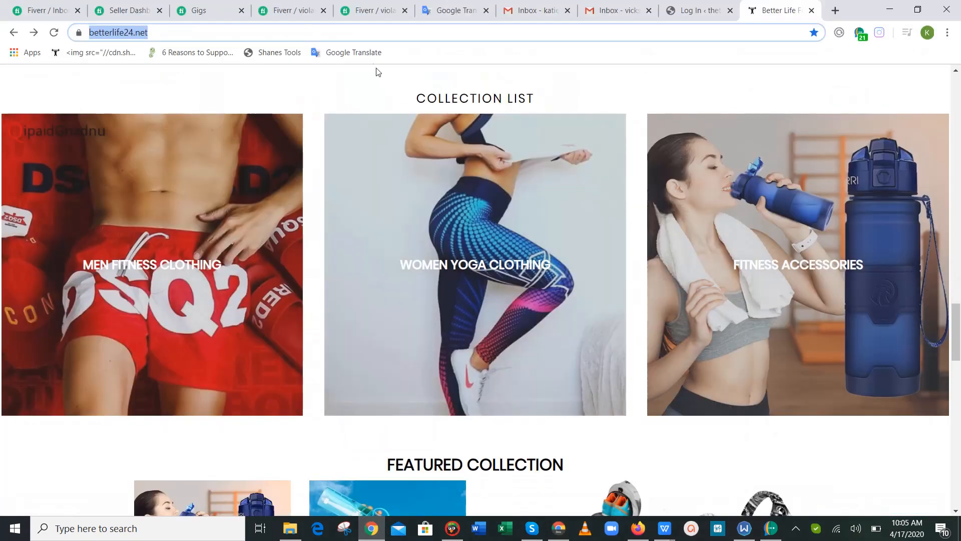
click(559, 534)
text(https://betterlife24.net/)
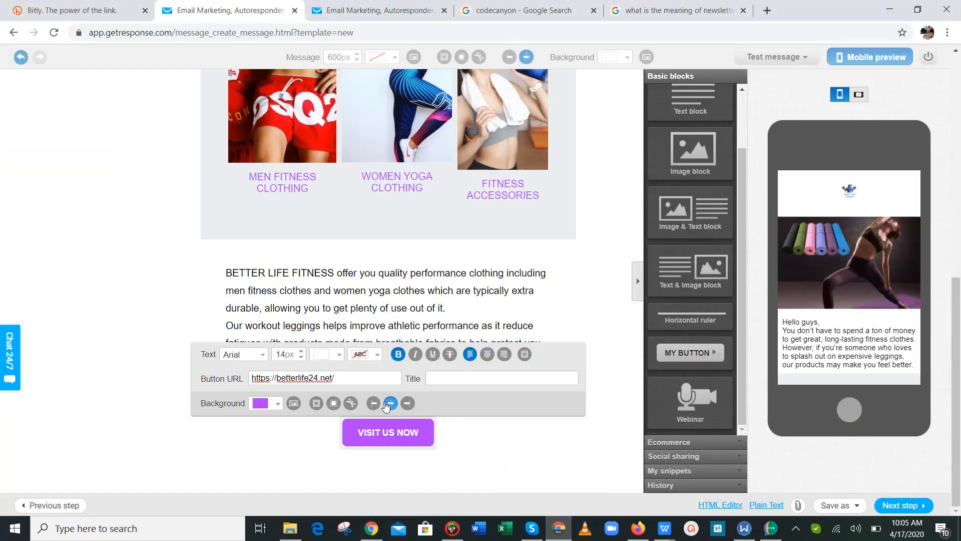
click(469, 378)
text(Fitness)
click(129, 442)
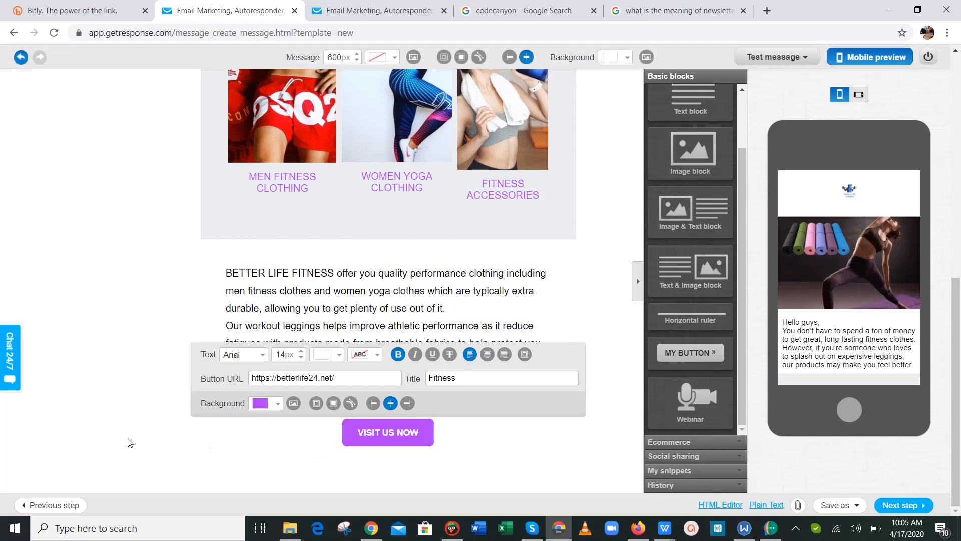
Step: Review the newsletter in the mobile preview down to the VISIT US NOW button and check the message layout from the top
drag(957, 373, 960, 410)
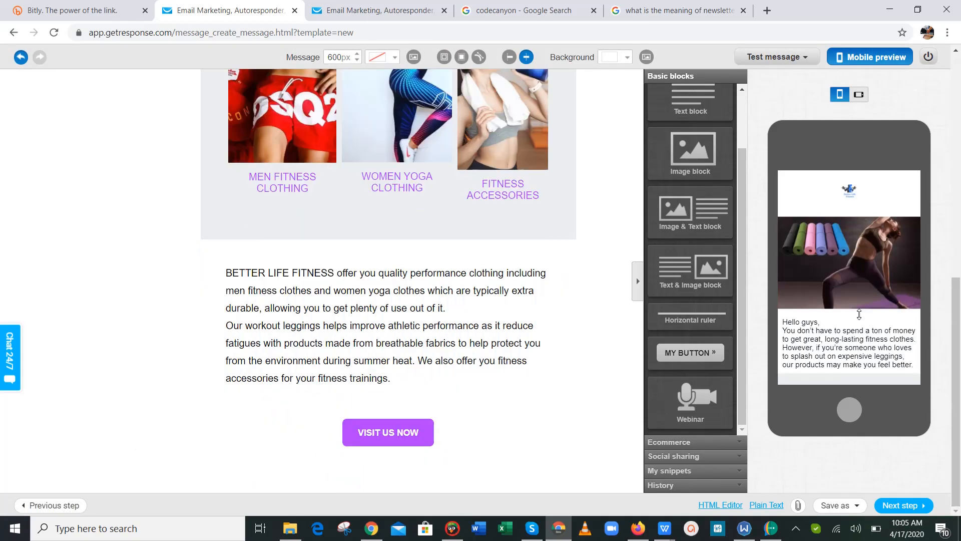
drag(858, 317, 847, 152)
mouse_move(862, 319)
mouse_down()
mouse_move(859, 176)
mouse_move(876, 297)
mouse_move(861, 202)
mouse_move(857, 233)
mouse_move(853, 146)
mouse_move(862, 272)
mouse_move(861, 217)
mouse_move(847, 189)
mouse_up()
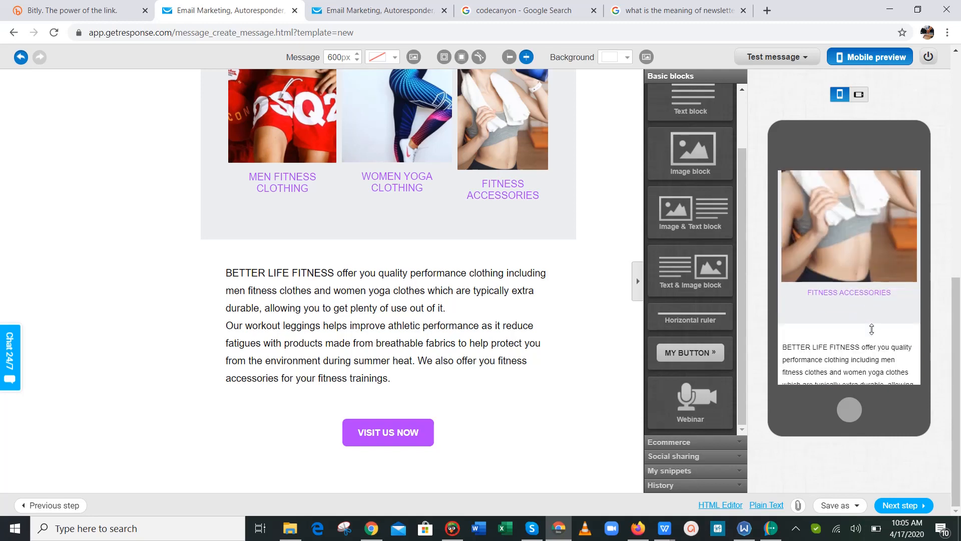
drag(872, 329, 876, 209)
drag(873, 308, 873, 215)
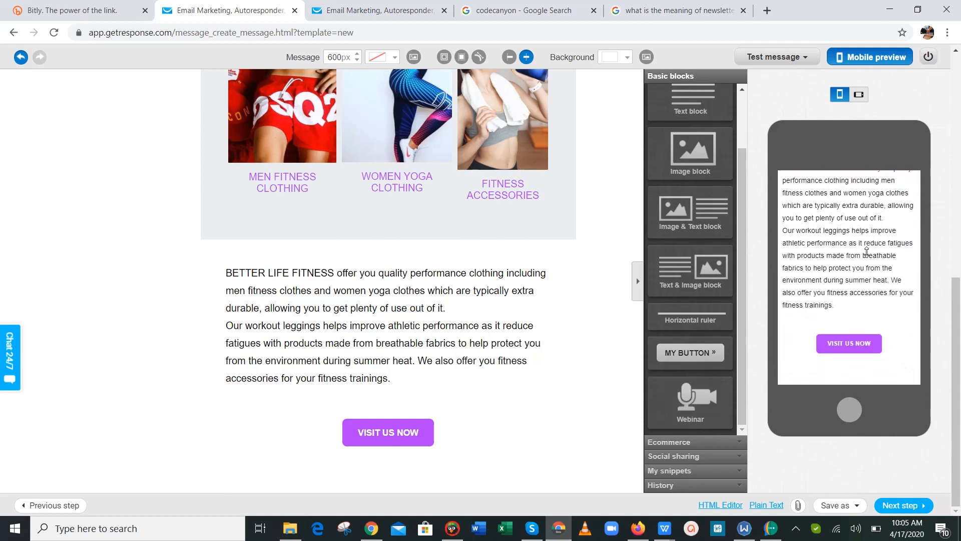
drag(957, 344, 959, 185)
Step: Continue to the recipients stage and include all contact lists as recipients
click(837, 506)
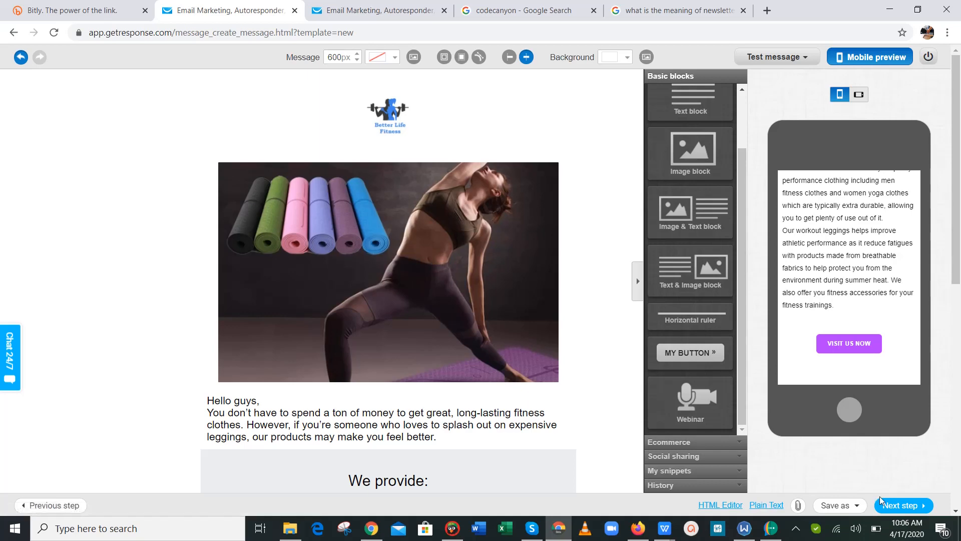
click(891, 507)
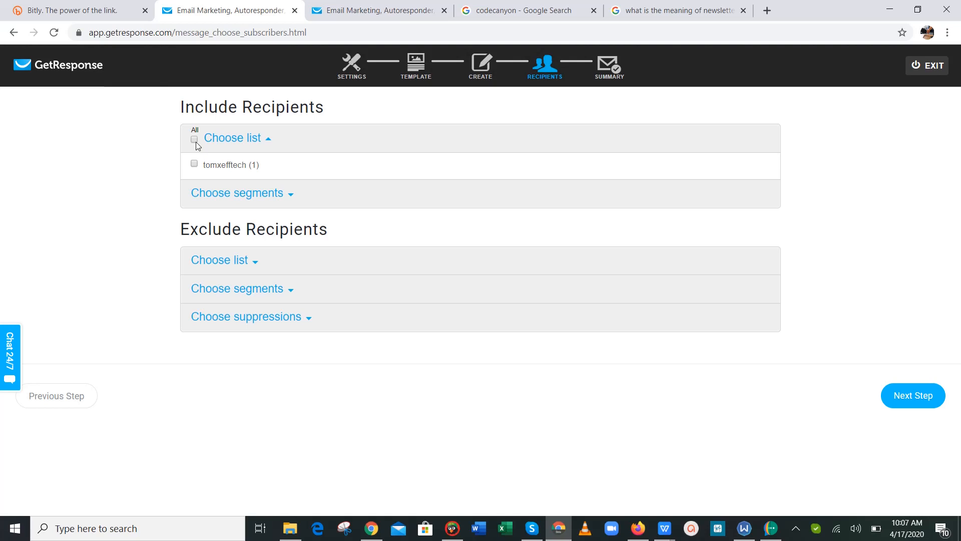
click(195, 140)
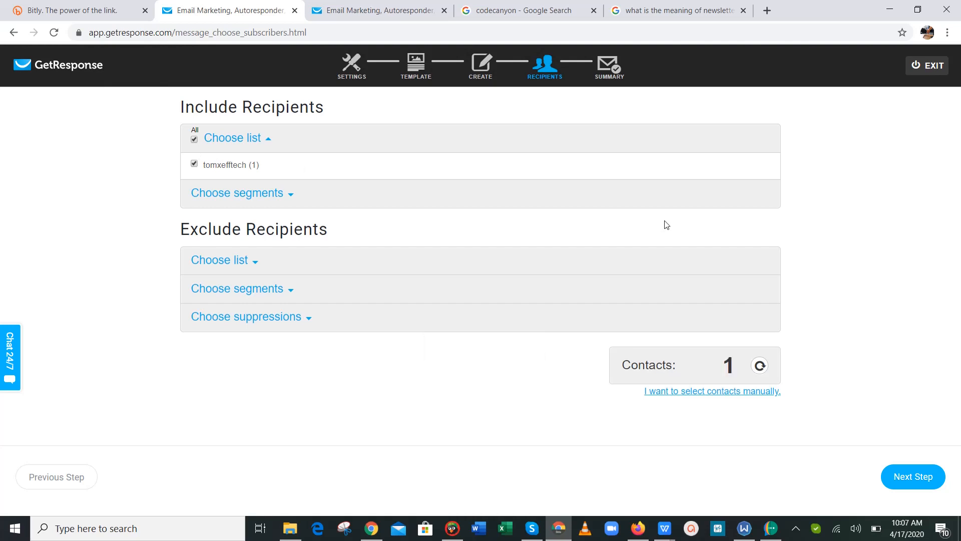
Step: Check the list and segment options for excluded recipients and continue to the message summary
click(230, 266)
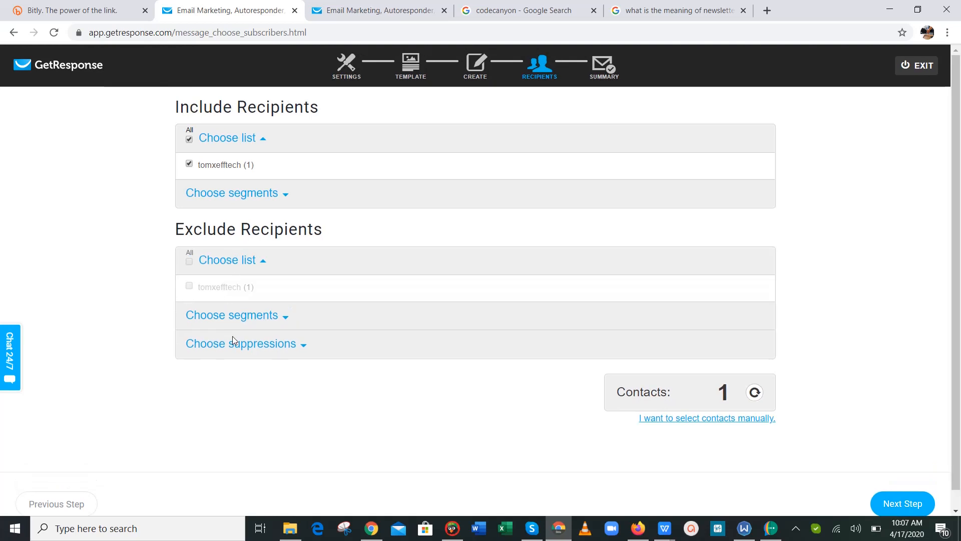
click(244, 319)
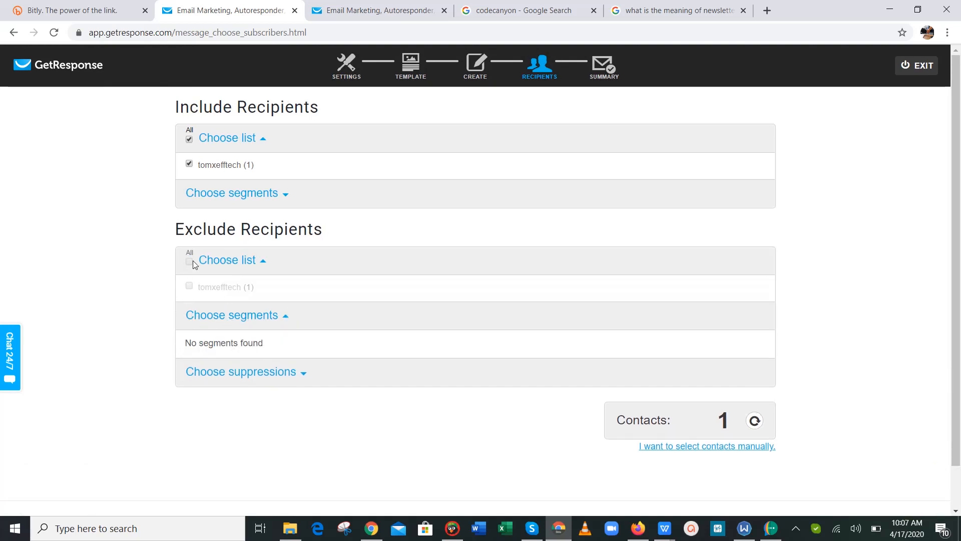
click(242, 265)
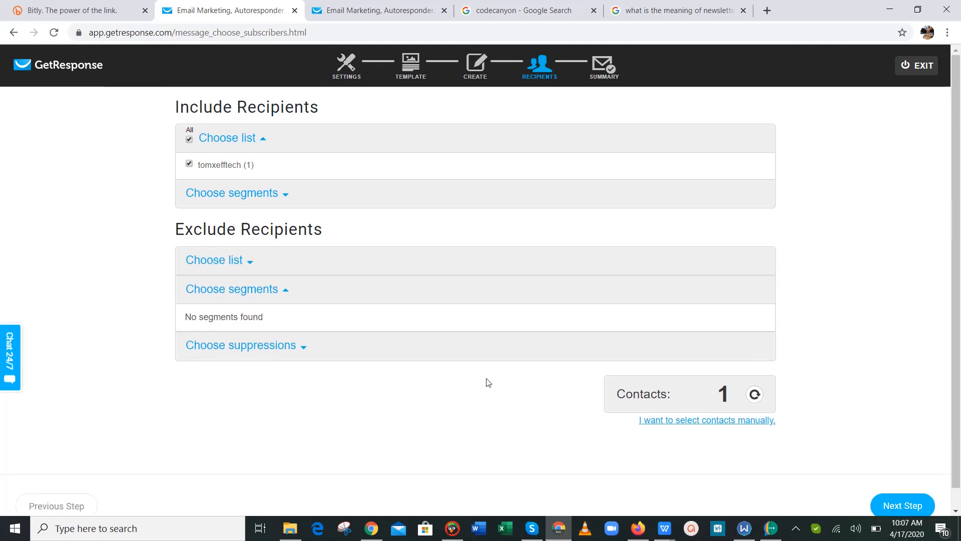
scroll(946, 470, down, 1)
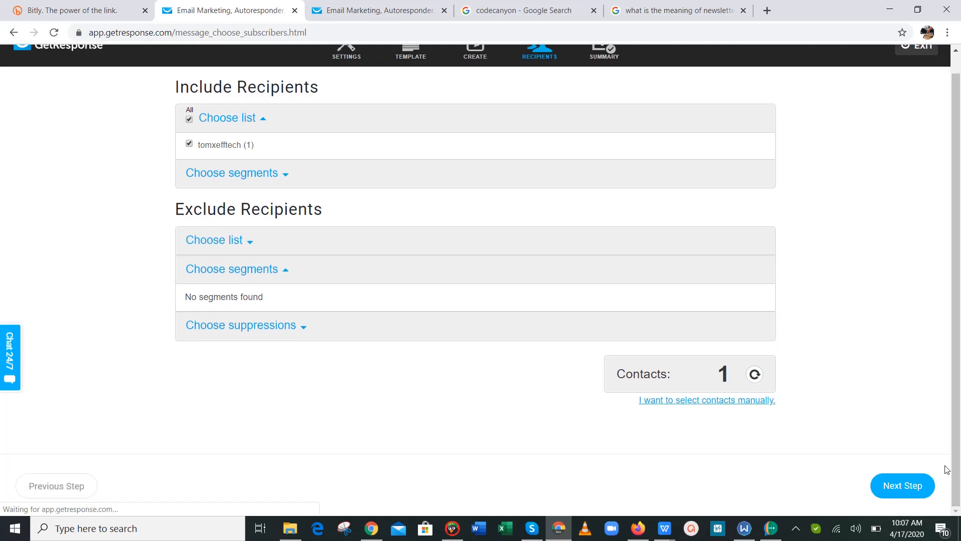
click(912, 484)
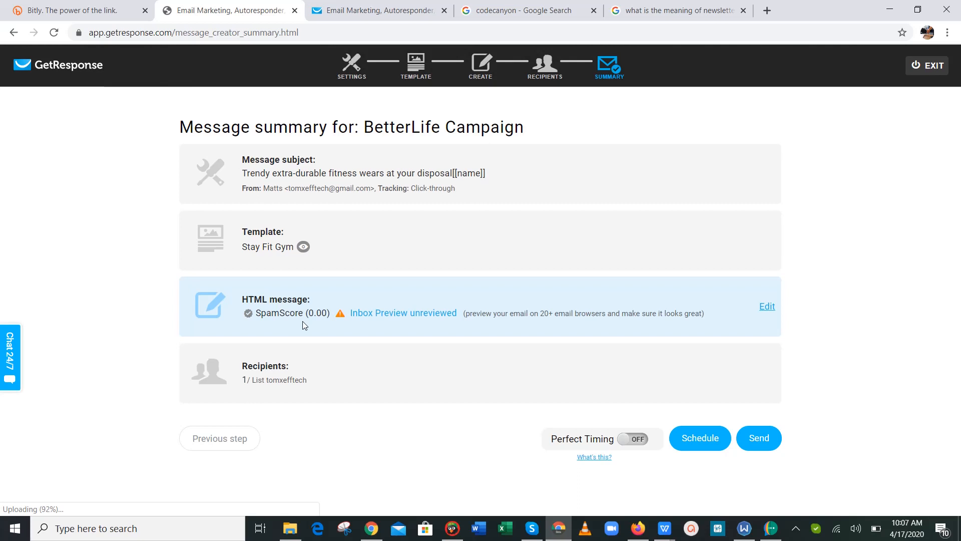
Step: Open the message's Inbox Preview to examine its rendering in different email clients, and return to the message summary
click(376, 316)
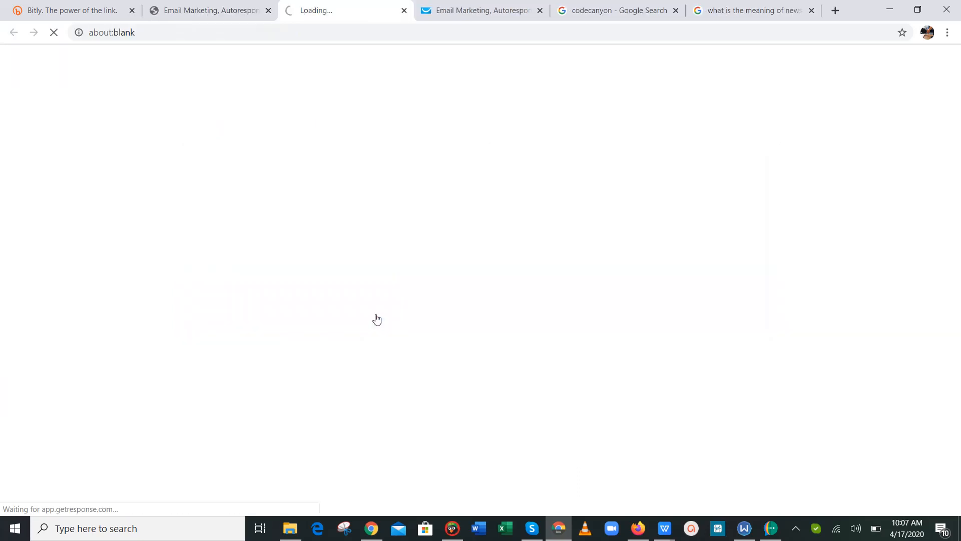
click(236, 12)
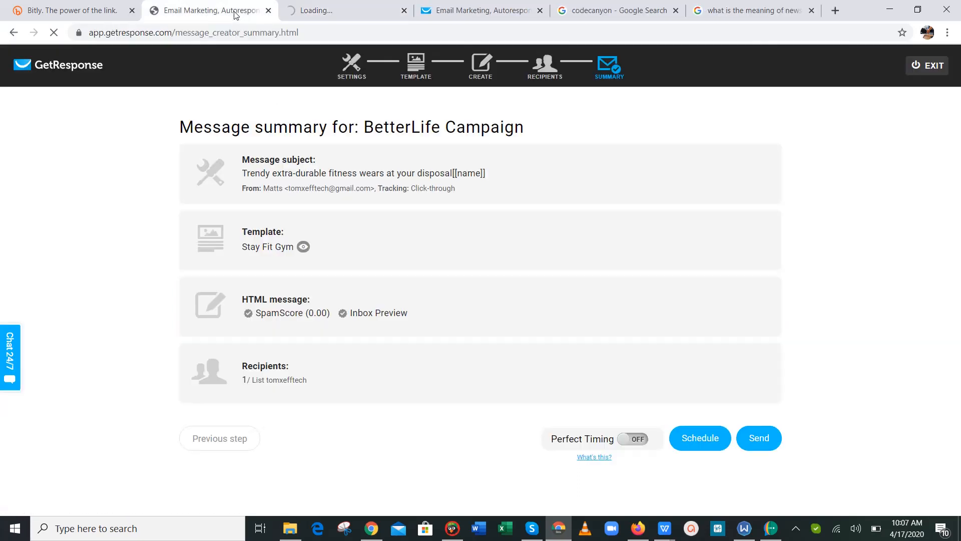
click(336, 5)
click(210, 10)
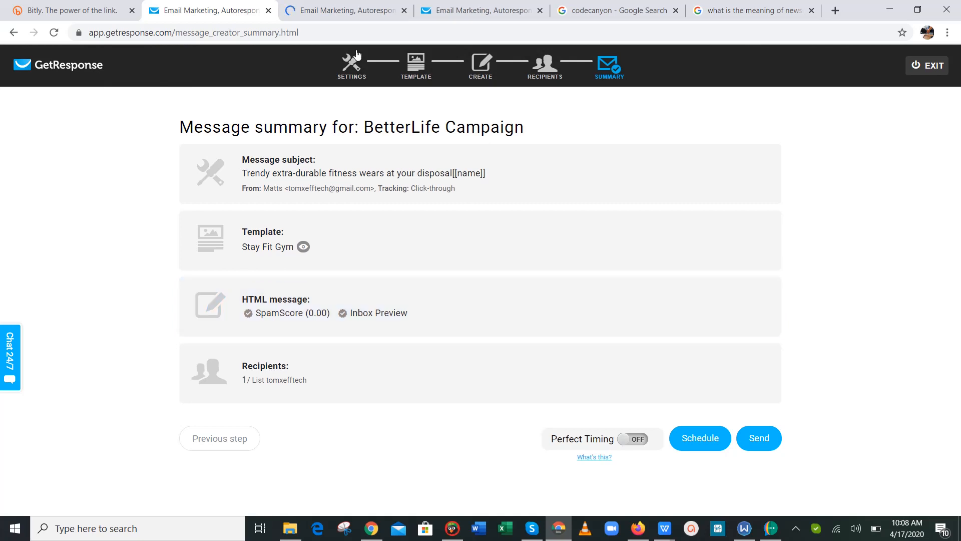
click(349, 6)
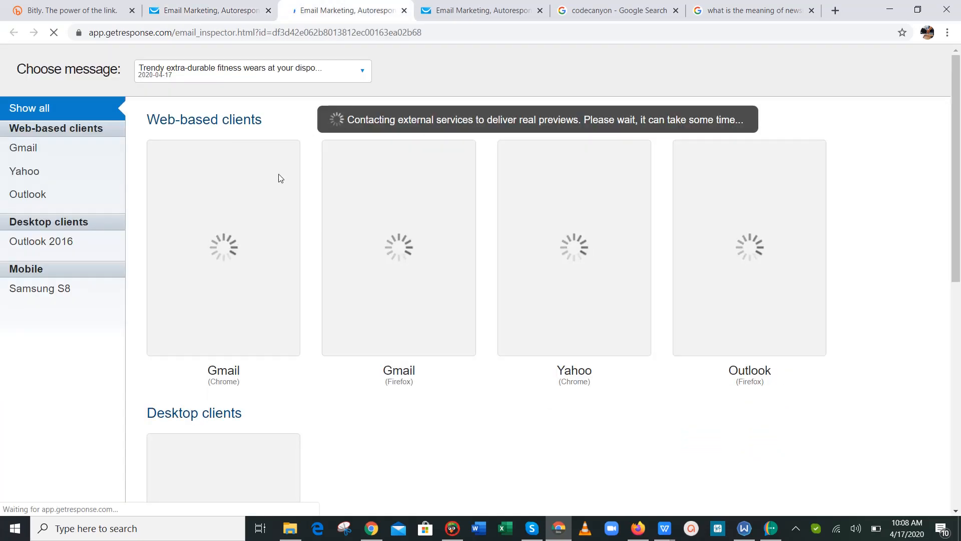
click(405, 10)
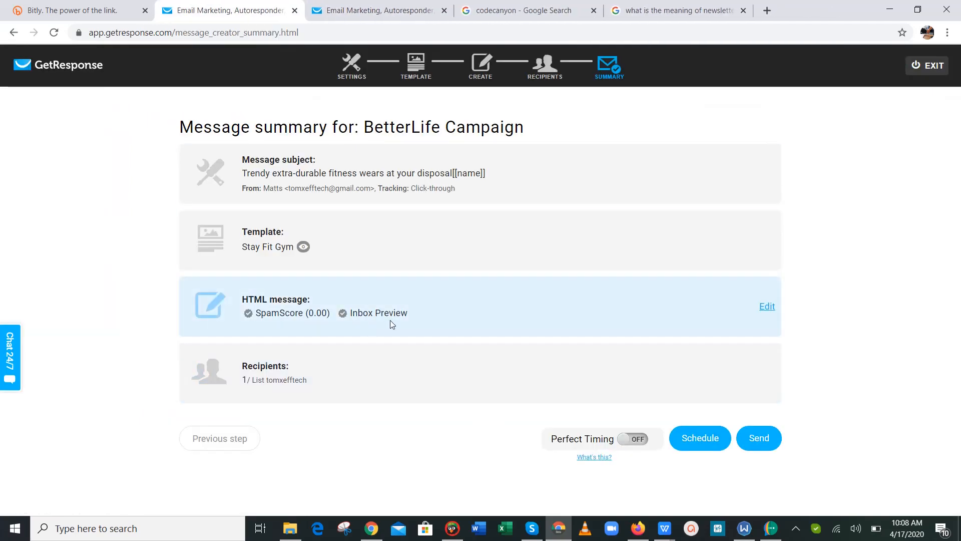
Step: Open the delivery scheduling options for the BetterLife Campaign message
click(767, 436)
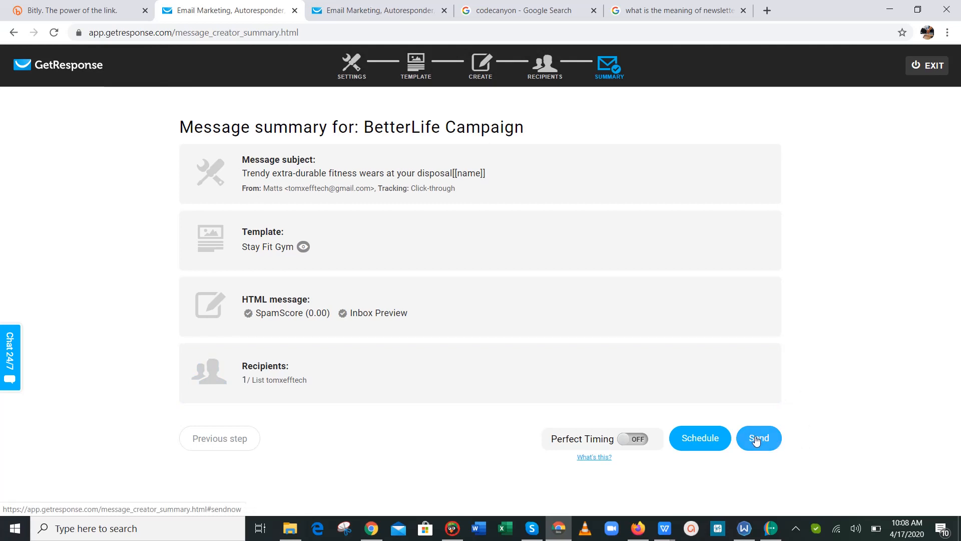
click(695, 434)
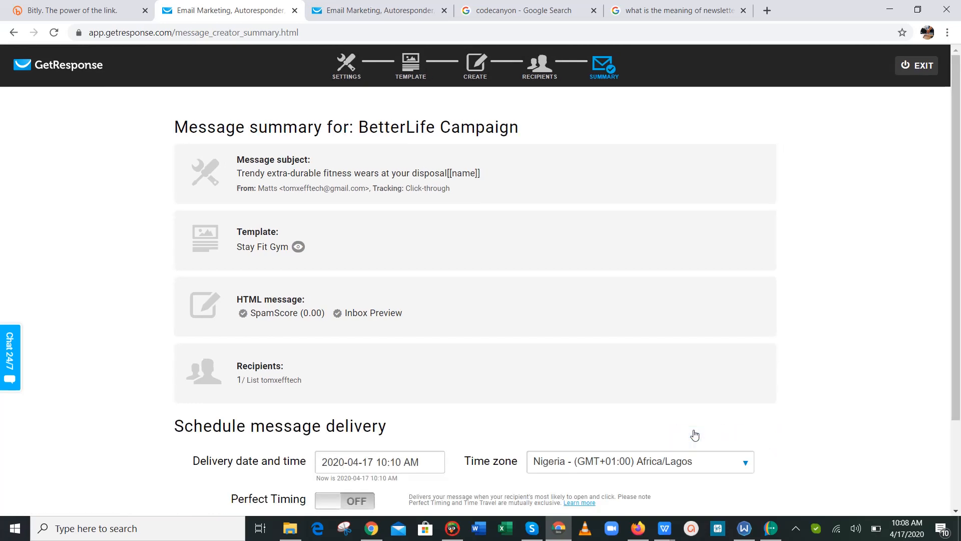
Step: Cancel the scheduling form, turn on Perfect Timing in the message summary and reopen the delivery scheduling options
drag(959, 245, 960, 387)
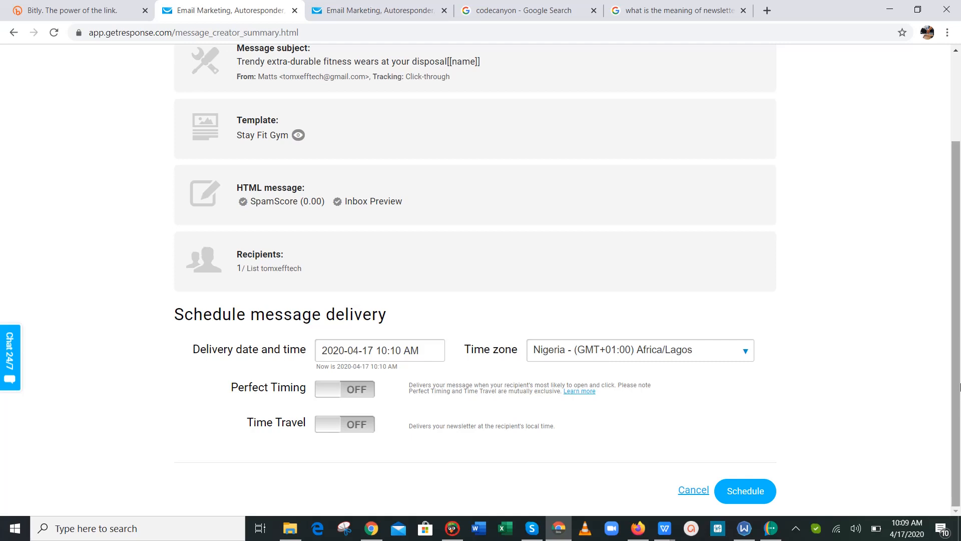
click(697, 488)
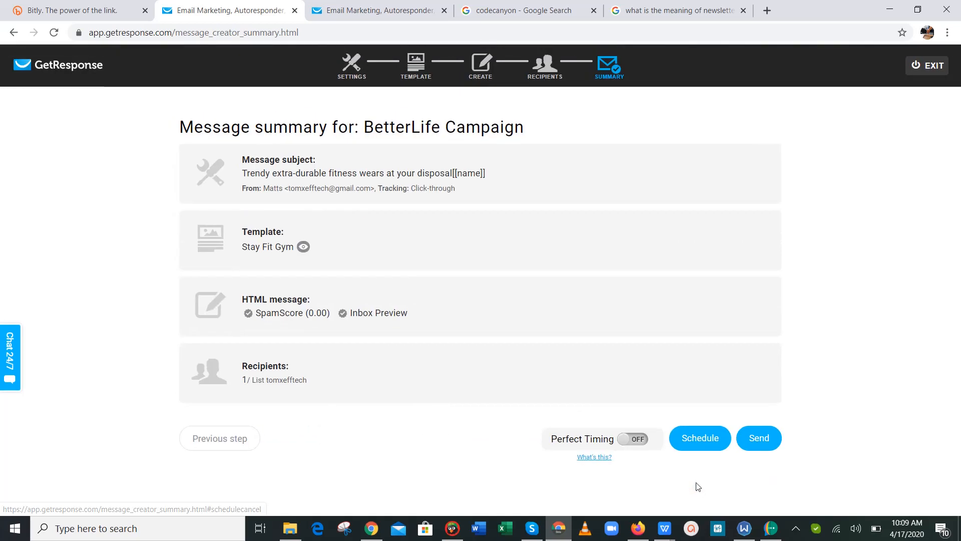
click(632, 441)
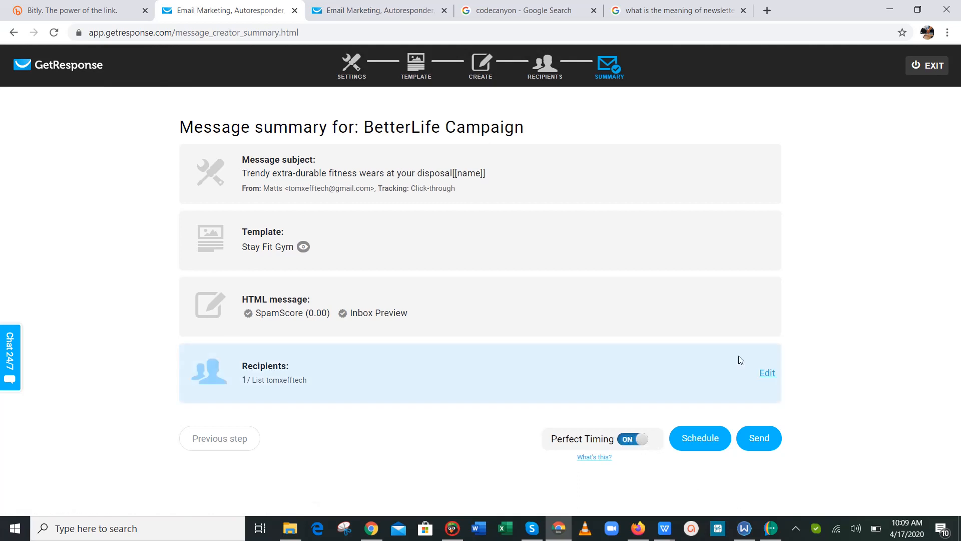
click(701, 439)
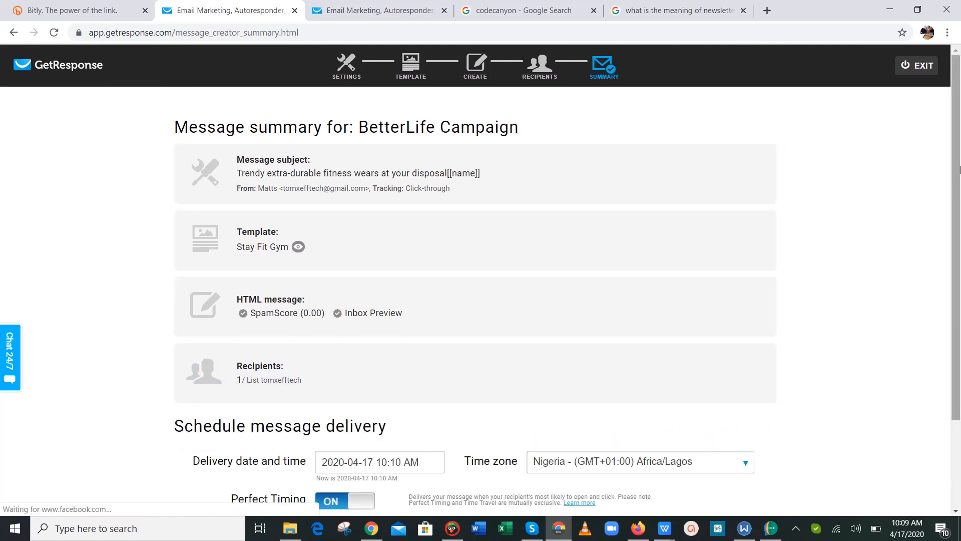
Step: Schedule the message for delivery on 2020-04-18 at 07:45 AM, keeping the Nigeria (GMT+01:00) Africa/Lagos time zone
scroll(959, 313, down, 2)
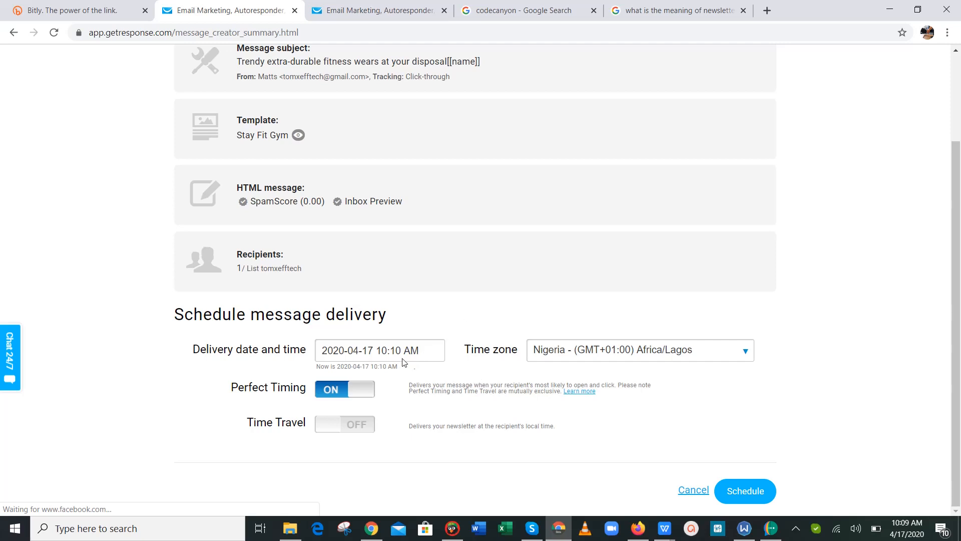
click(356, 351)
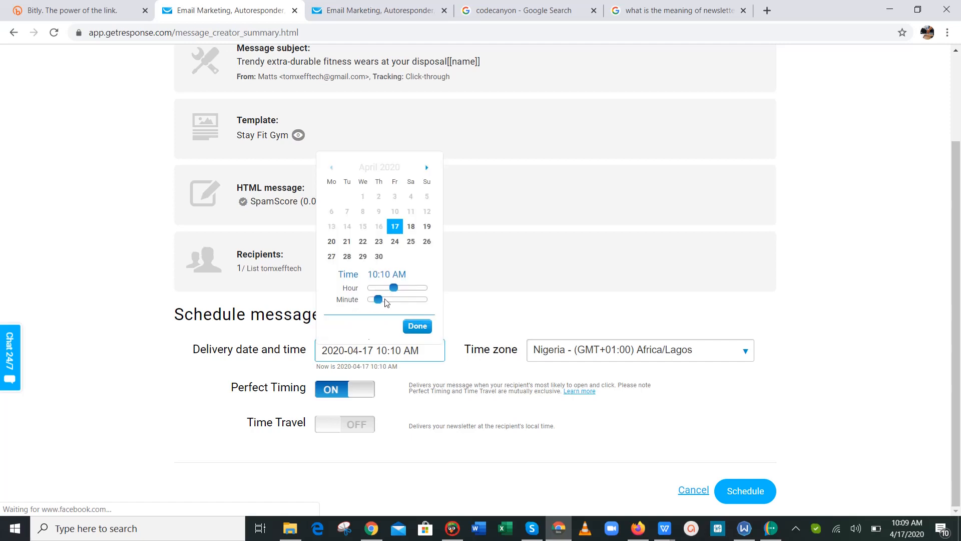
click(411, 227)
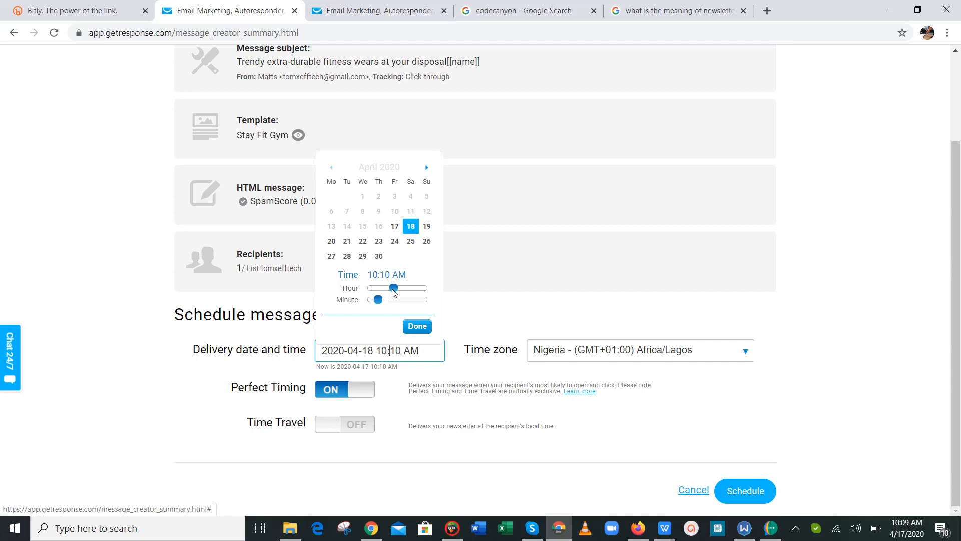
drag(394, 288, 375, 302)
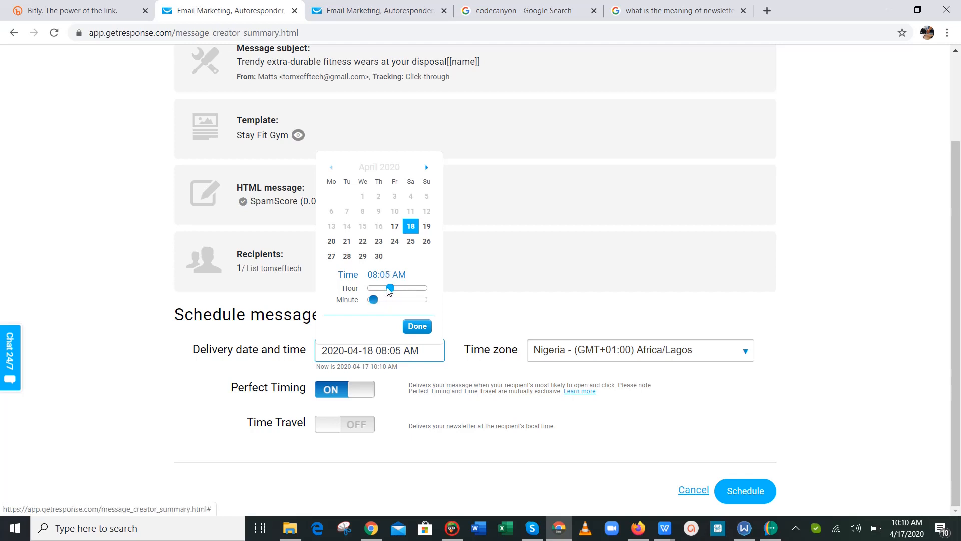
drag(389, 291, 415, 304)
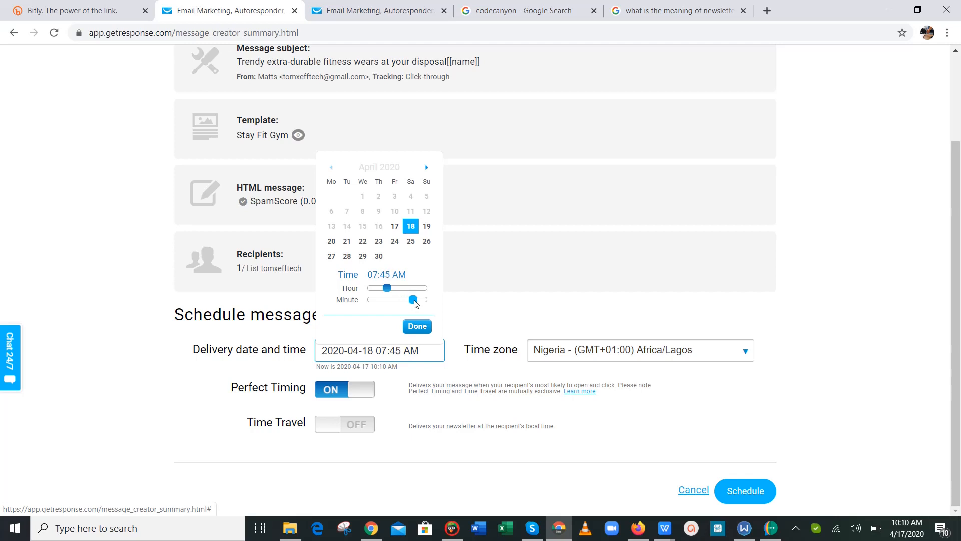
click(418, 327)
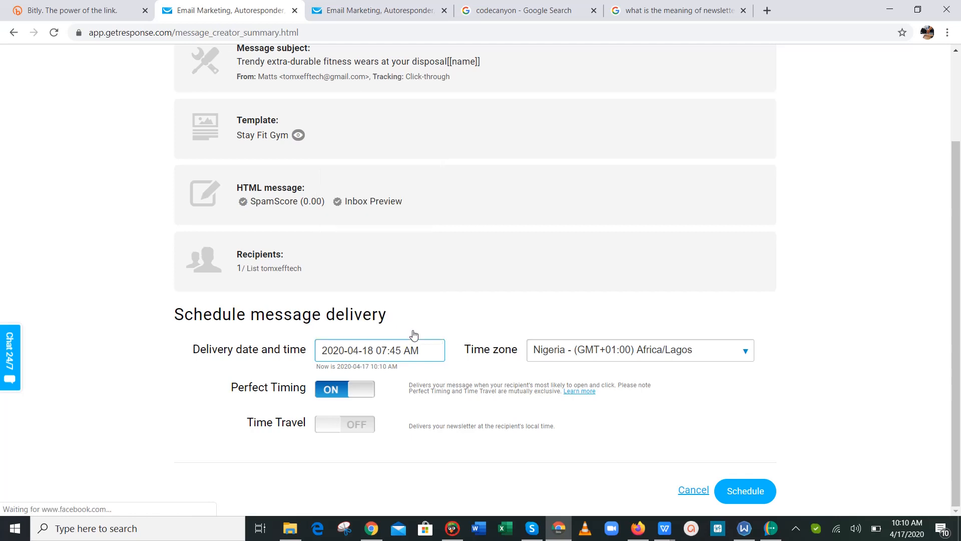
click(632, 354)
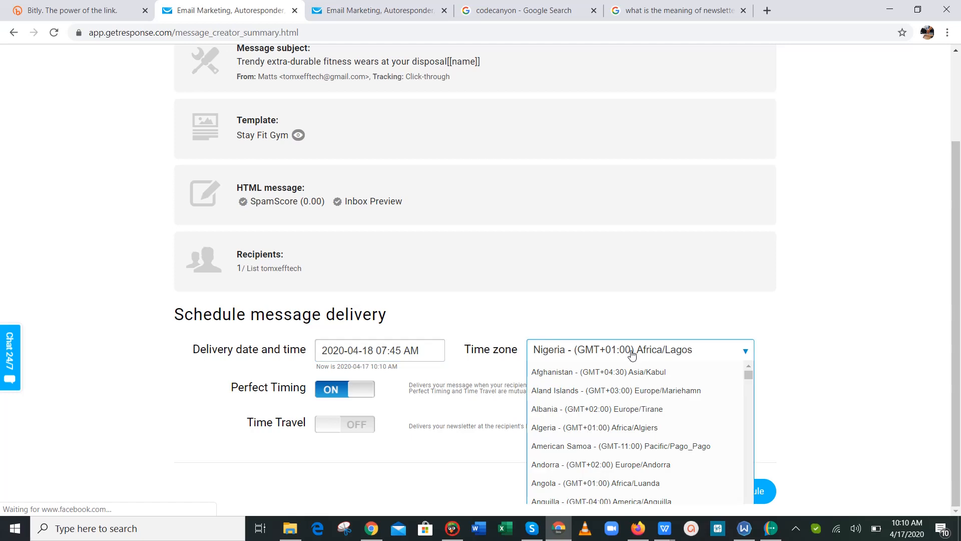
click(769, 413)
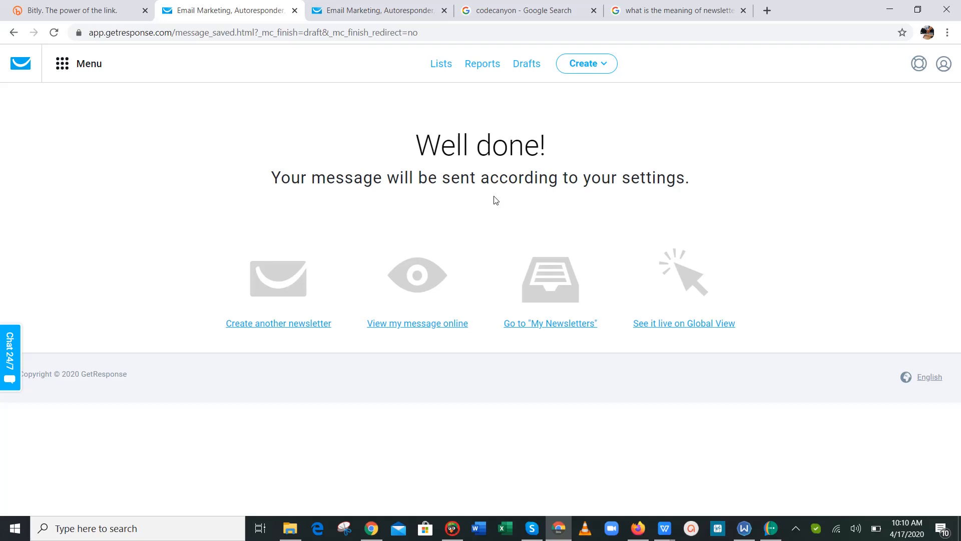
Step: Start creating another newsletter and open the GetResponse dashboard in a separate browser tab
click(296, 276)
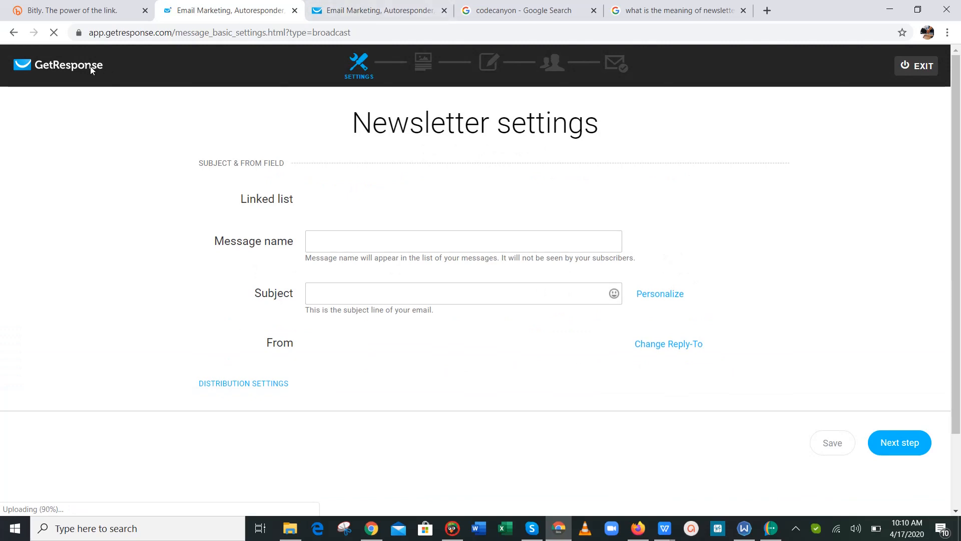
right_click(51, 65)
click(68, 71)
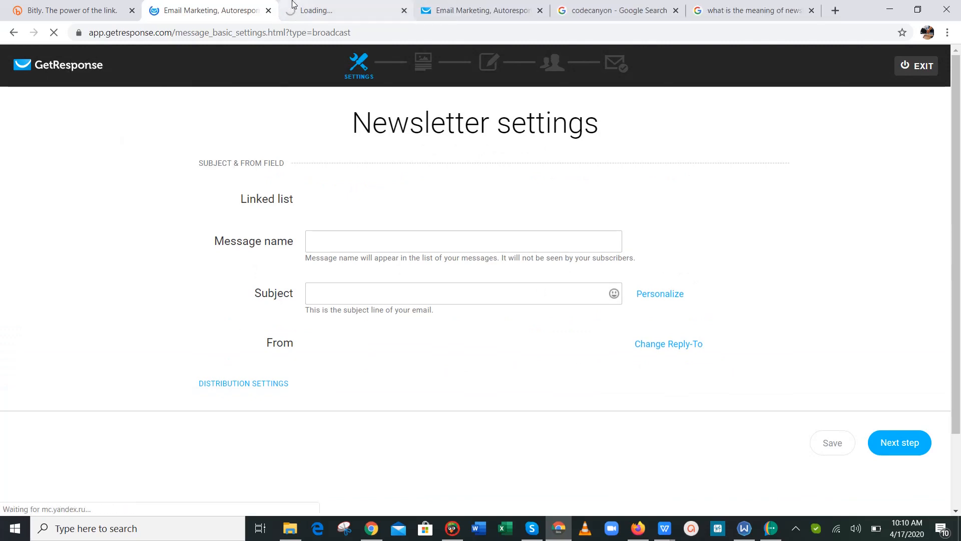
Step: Close the leftover plain-text message tab and open the Email marketing newsletter list from the dashboard
click(473, 9)
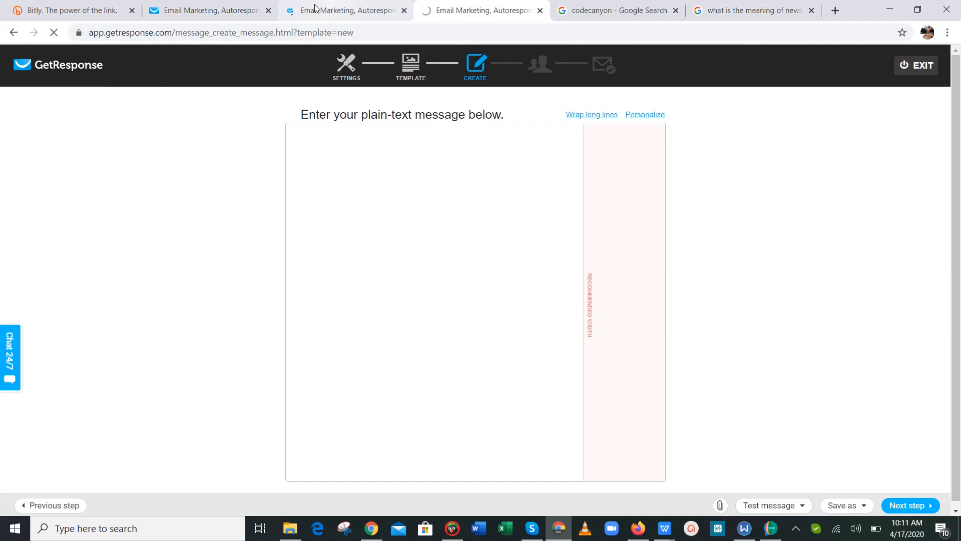
key(ctrl+w)
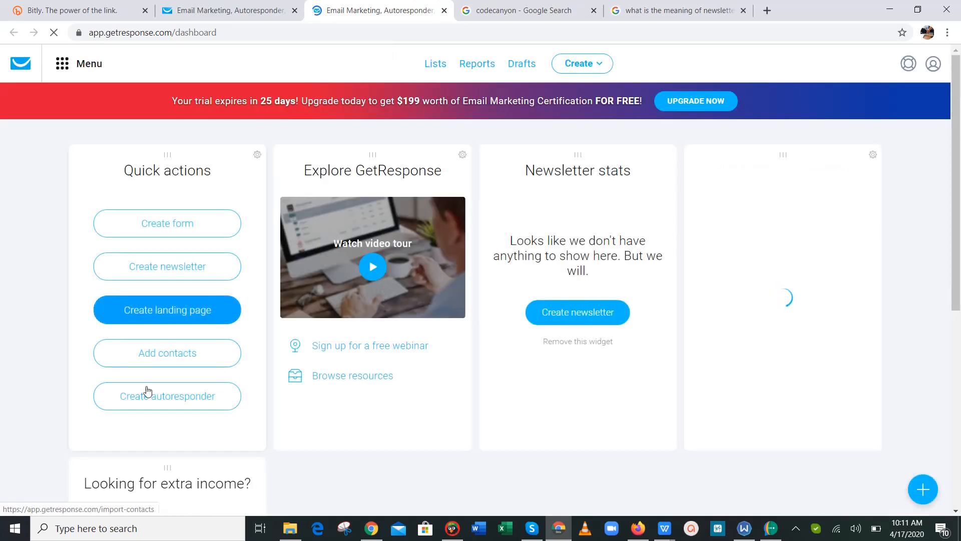
click(62, 79)
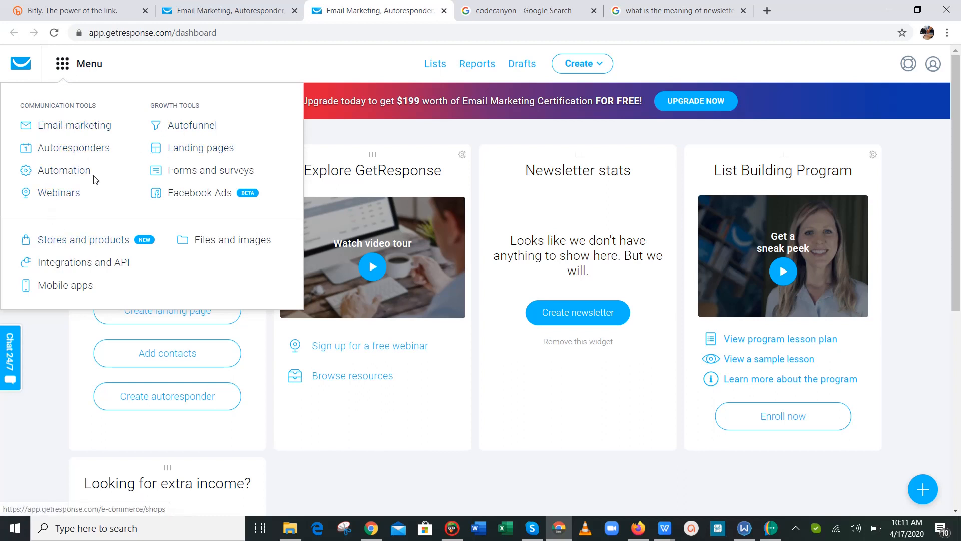
click(85, 131)
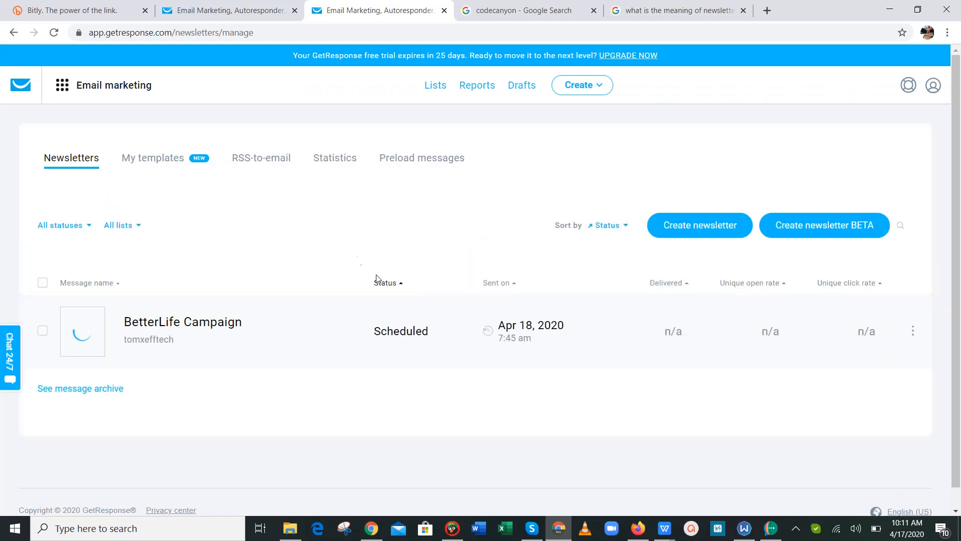
Step: Preview the scheduled BetterLife Campaign newsletter in its own tab, examine its content and close the preview
click(914, 332)
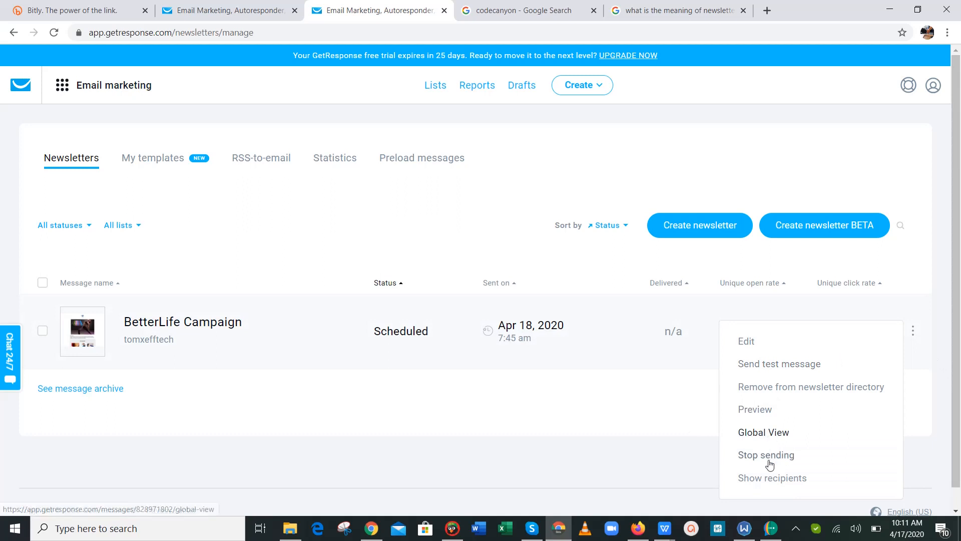
click(779, 408)
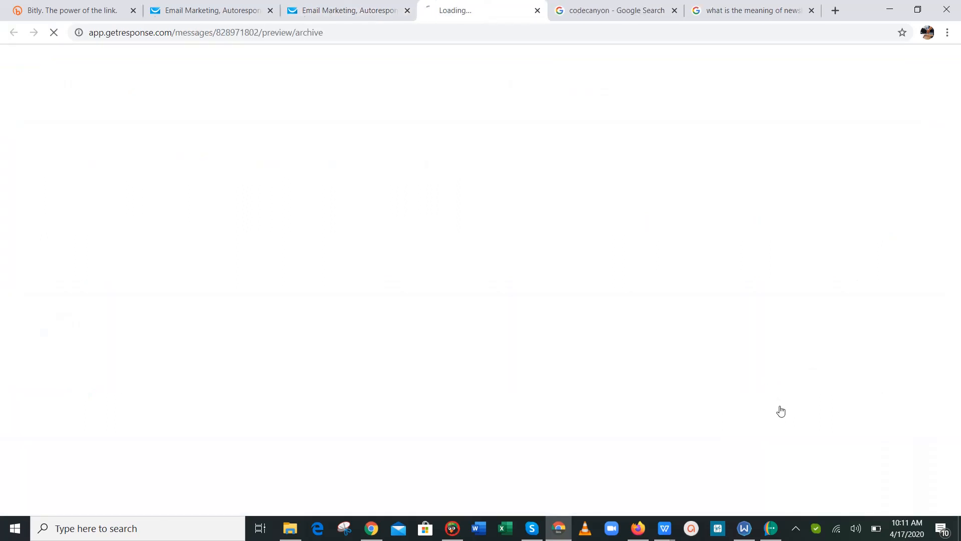
click(336, 8)
click(913, 331)
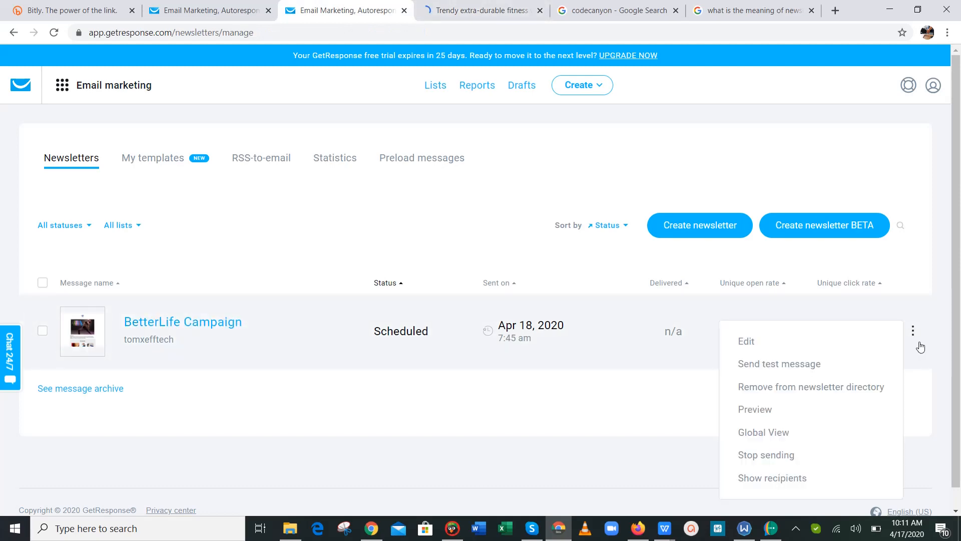
click(481, 10)
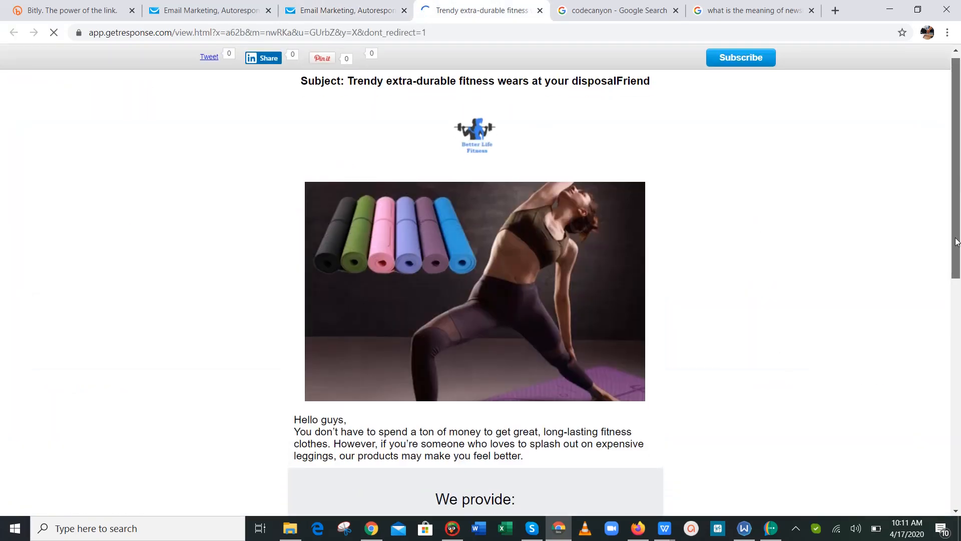
mouse_move(957, 120)
mouse_down()
mouse_move(946, 347)
mouse_move(957, 123)
mouse_up()
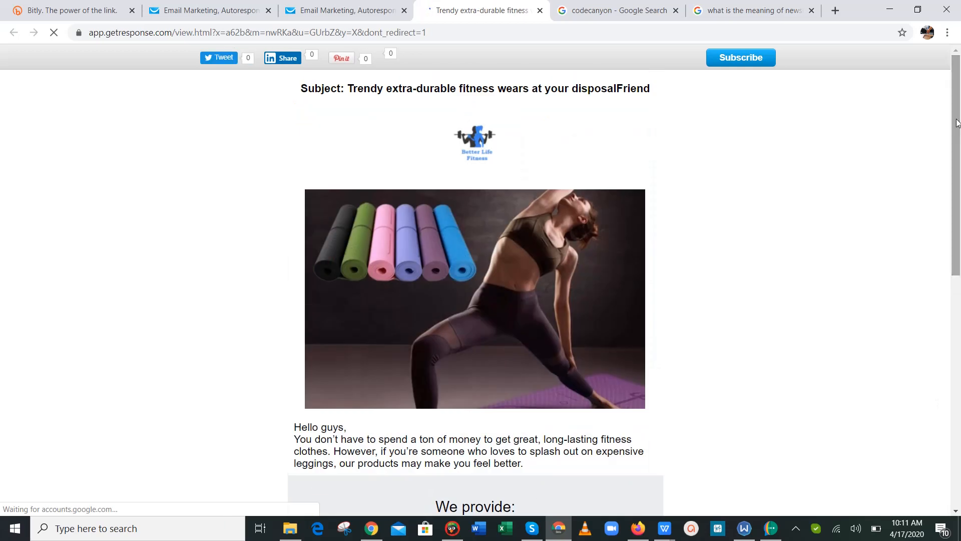
click(539, 11)
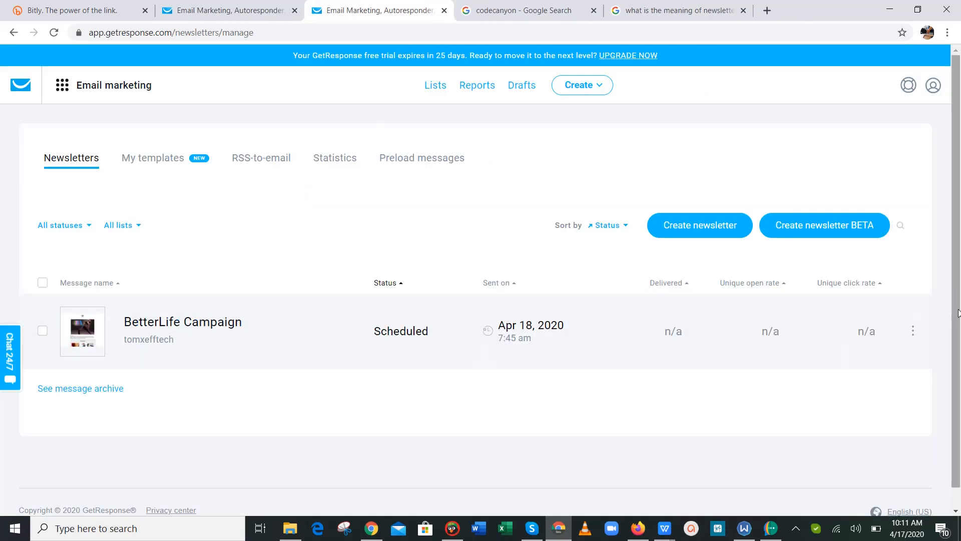
Step: Check the test message option for the BetterLife Campaign newsletter and leave it without sending
click(913, 331)
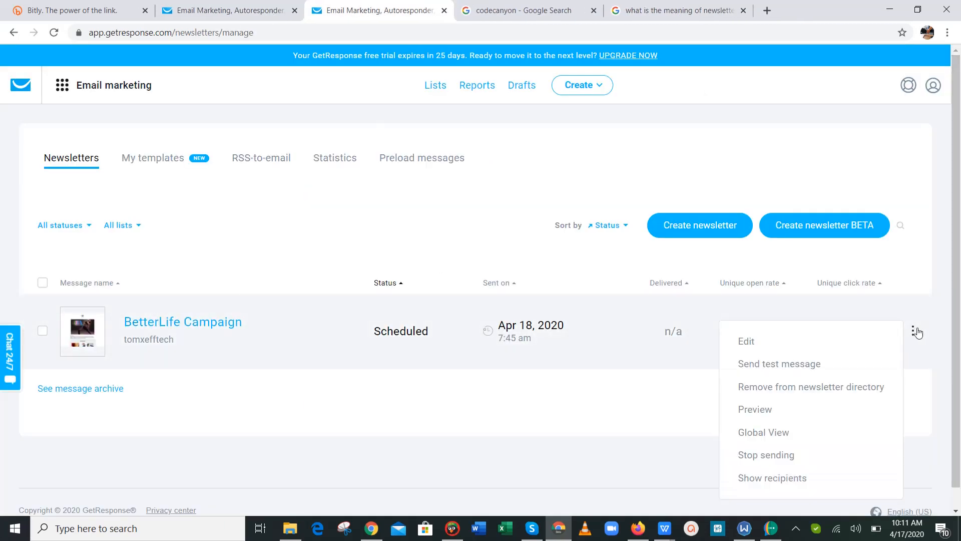
click(762, 367)
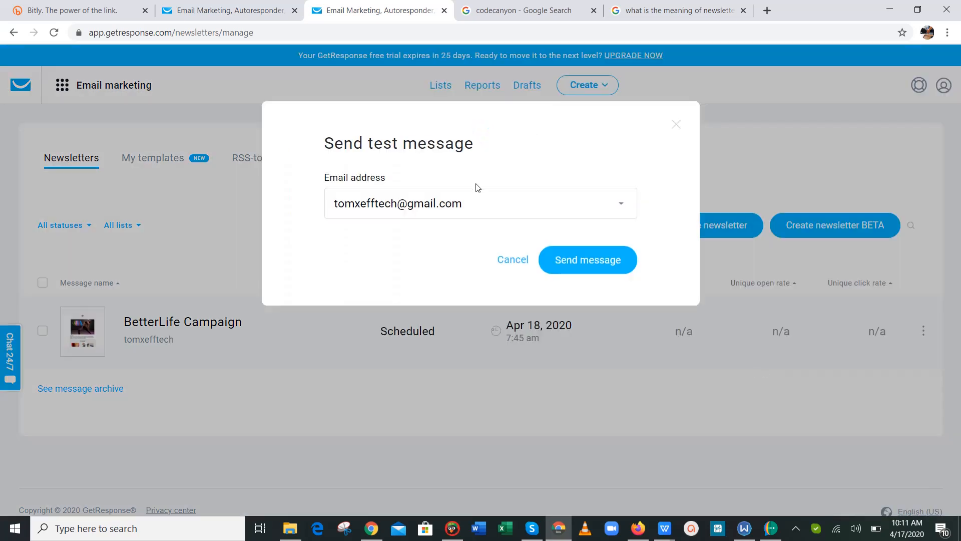
click(676, 126)
Step: From the new newsletter's settings, switch to BETTERLIFE24 CONTENT.docx in WPS Office and copy the subject "Here! The best attire for your workout activities."
click(269, 6)
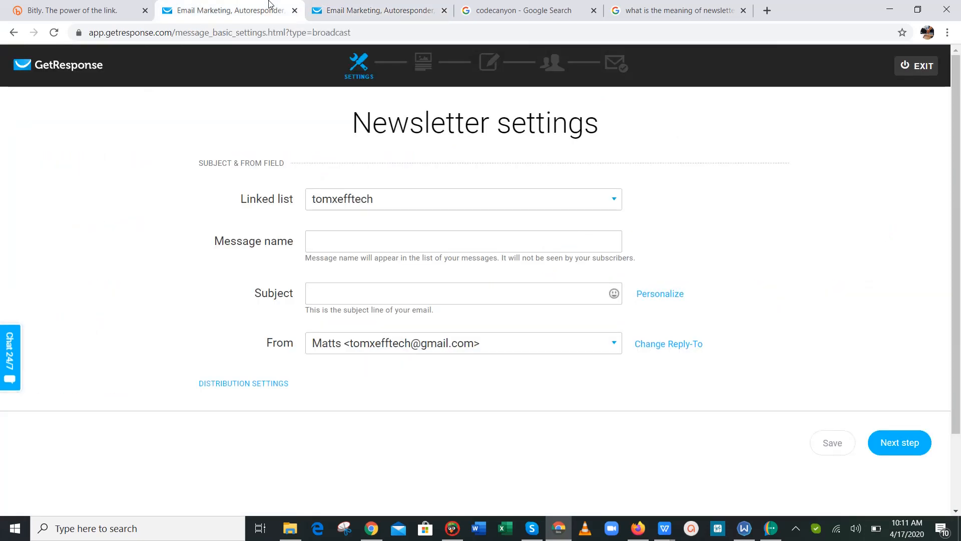
click(352, 240)
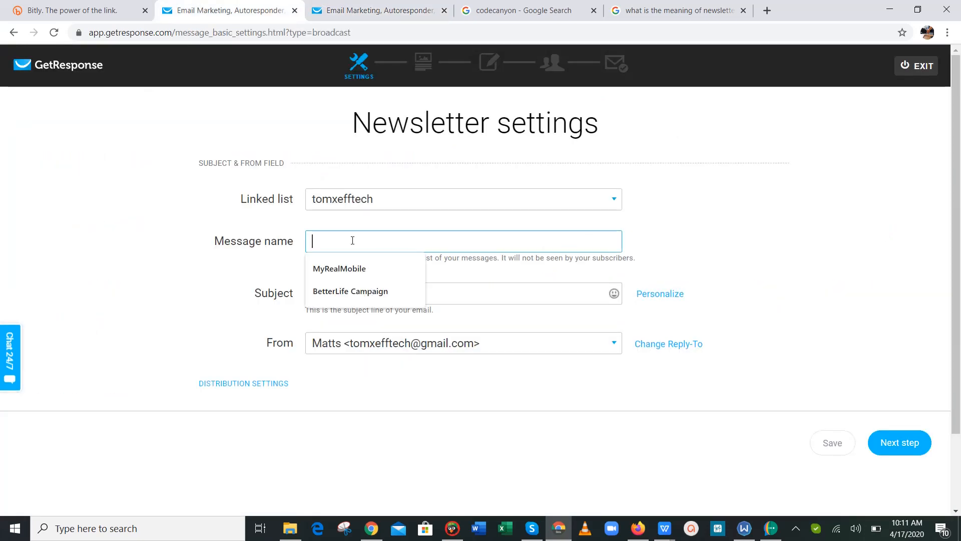
click(665, 529)
click(713, 489)
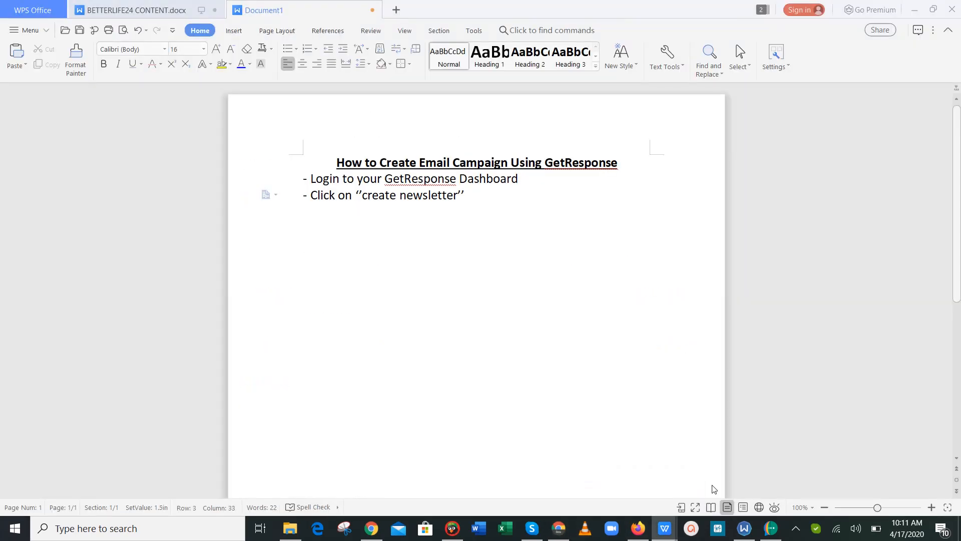
click(658, 534)
click(596, 471)
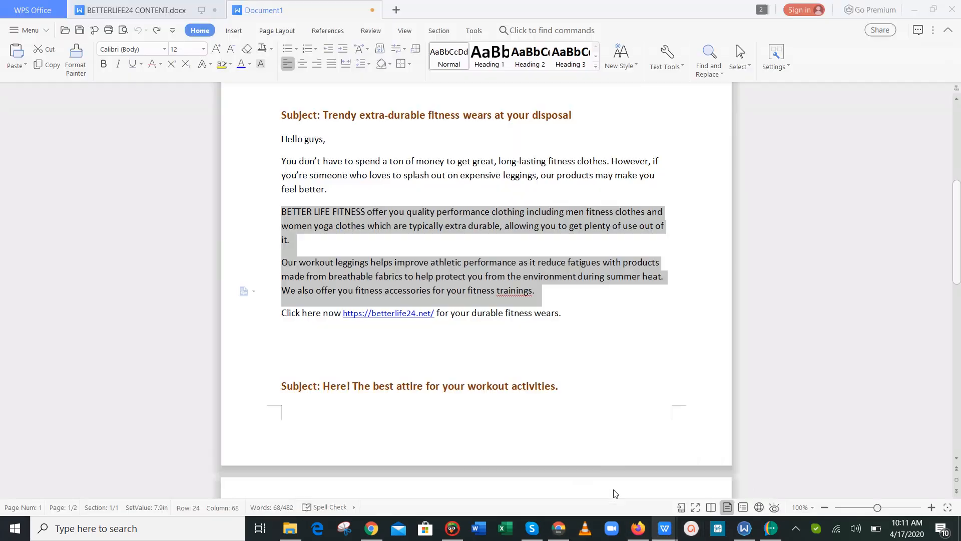
drag(959, 262, 959, 344)
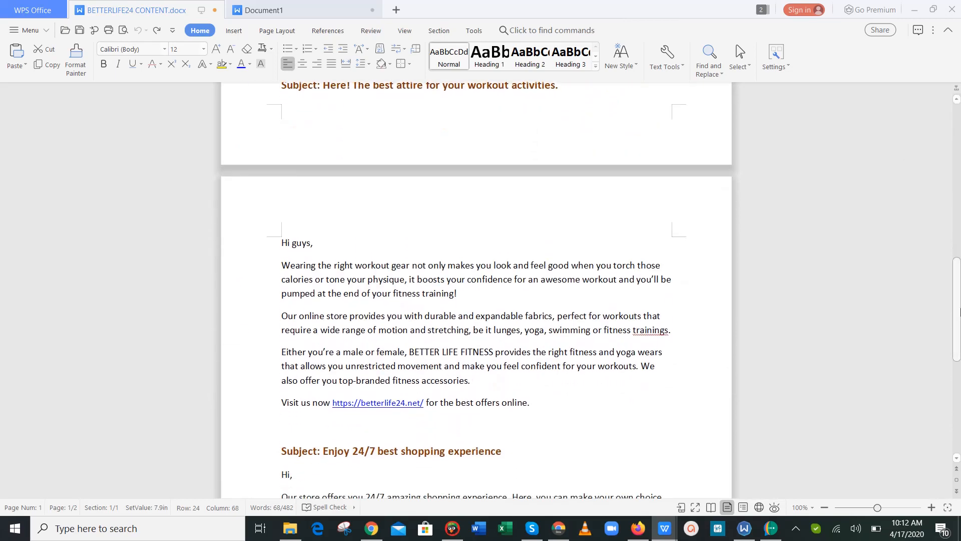
scroll(950, 305, up, 1)
drag(595, 111, 324, 104)
key(ctrl+c)
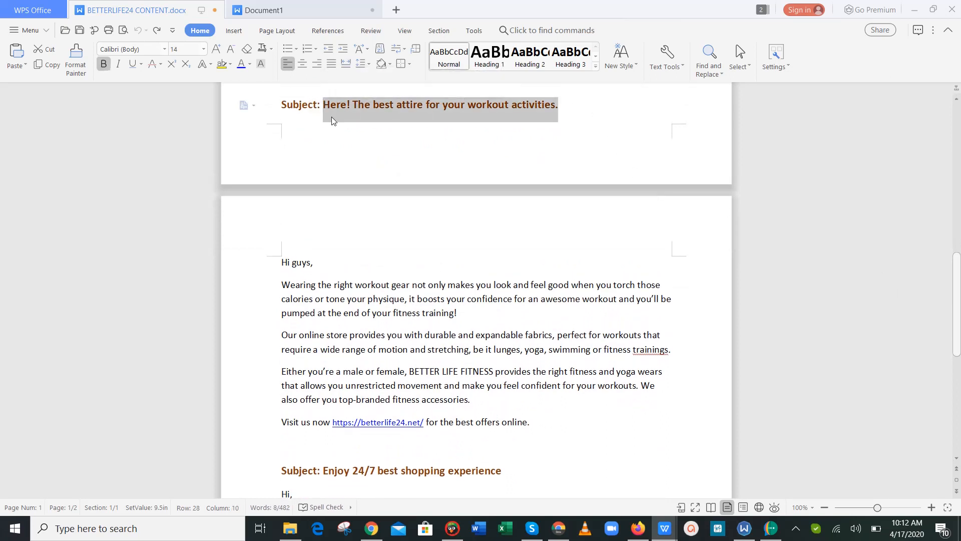
Step: Switch back to the newsletter settings in Chrome and paste "Here! The best attire for your workout activities." as the subject
click(559, 528)
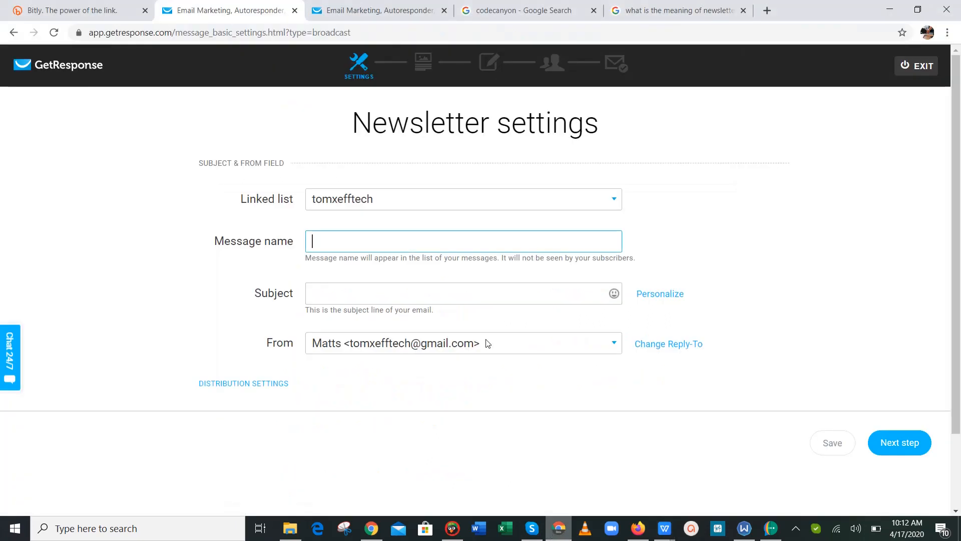
key(ctrl+v)
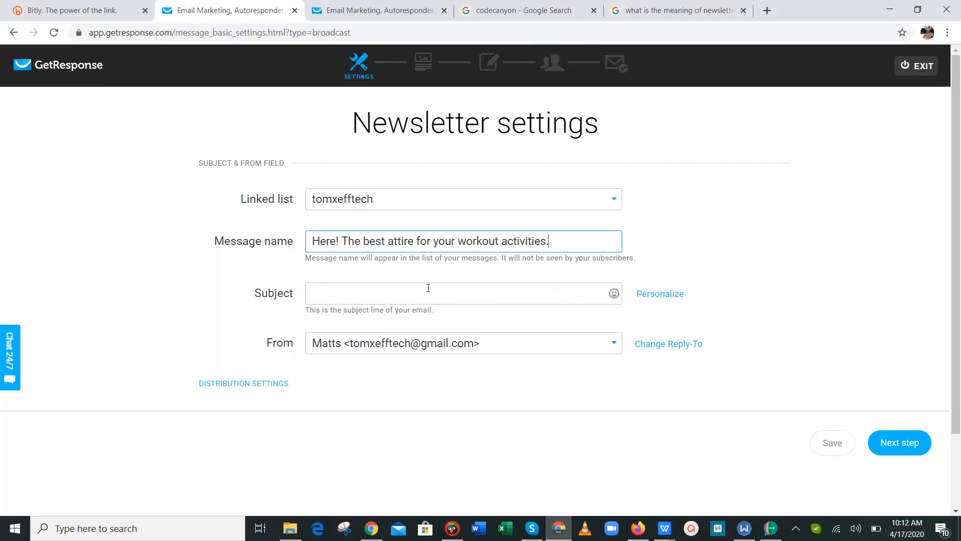
key(ctrl+z)
click(415, 291)
key(ctrl+v)
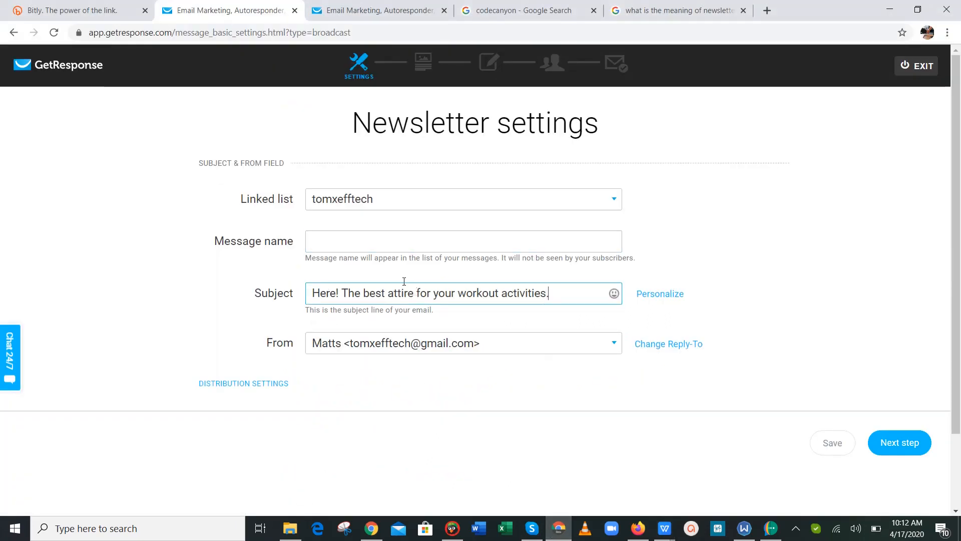
Step: Set the newsletter's message name to "BetterLife Campaign 1"
click(380, 244)
text(B)
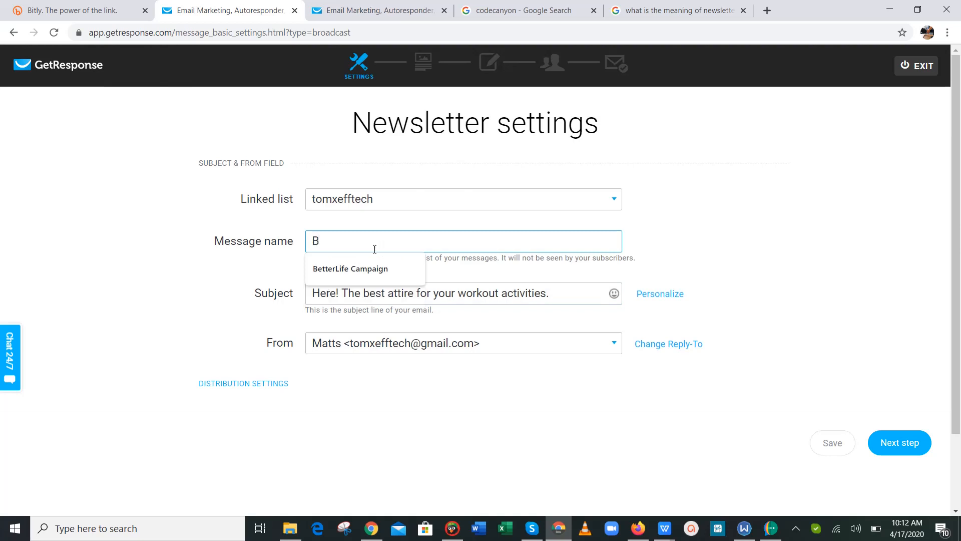
click(400, 266)
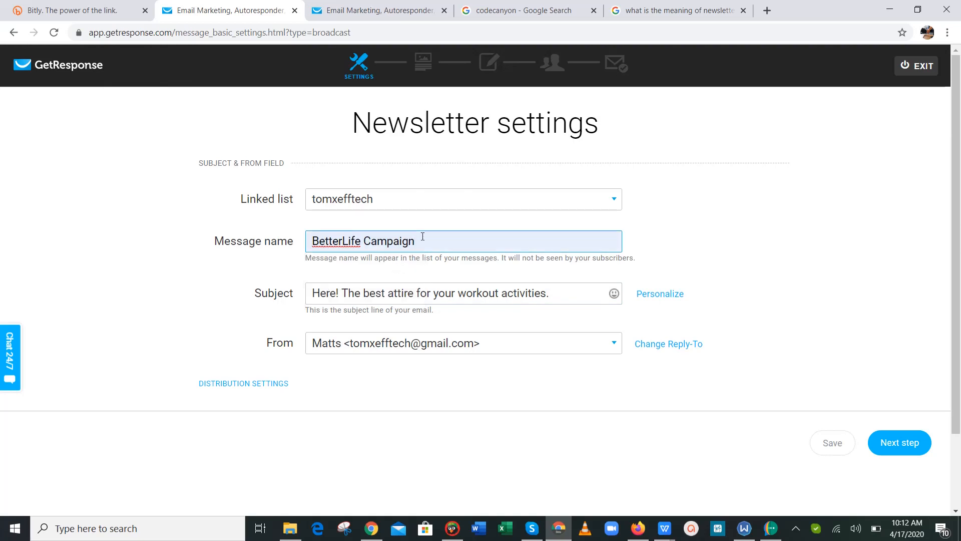
text(1)
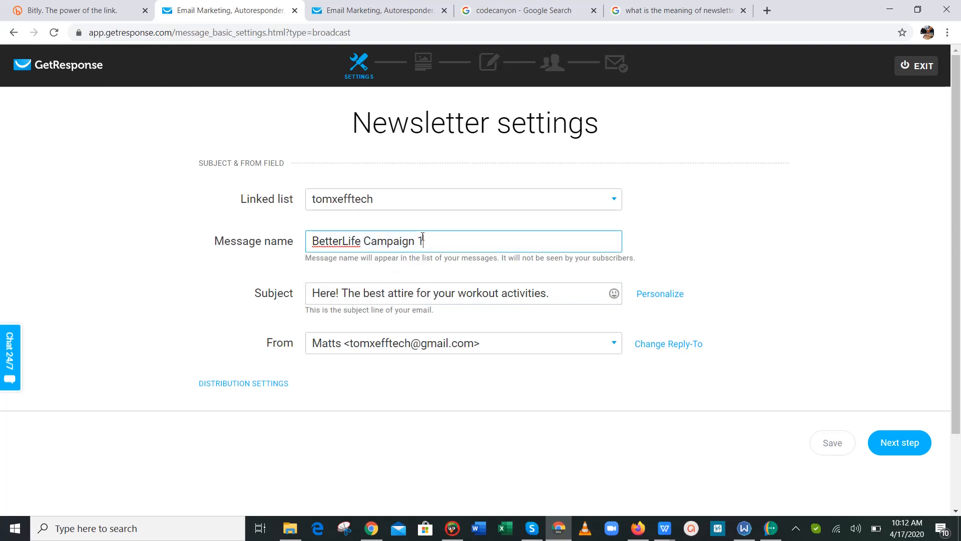
Step: Personalize the subject by adding the [[name]] contact field after "Here! The best attire for your workout activities."
click(569, 297)
click(652, 294)
click(670, 347)
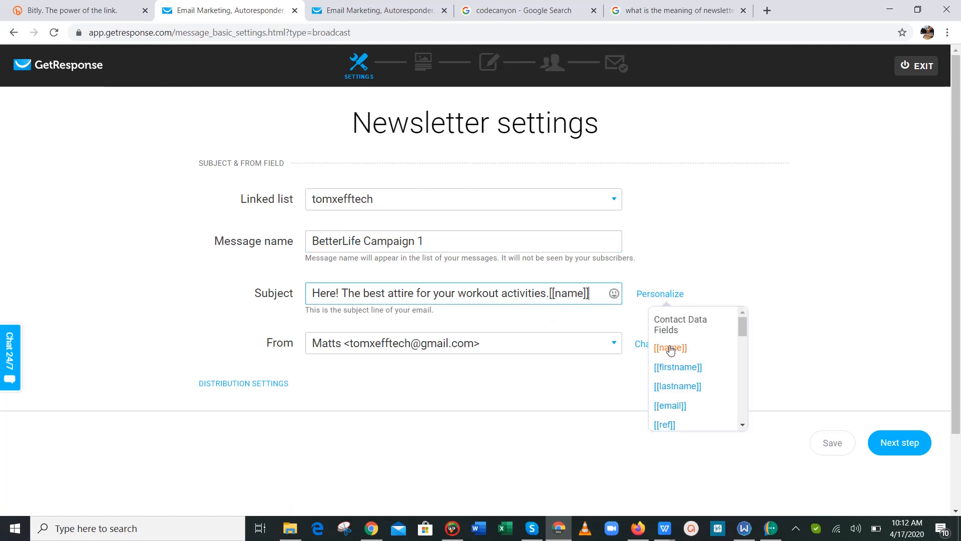
scroll(960, 318, down, 2)
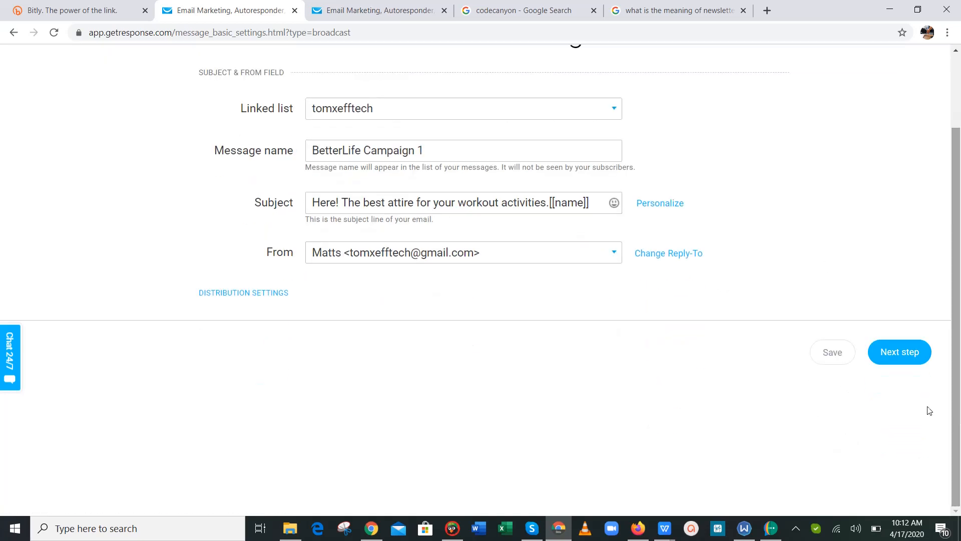
Step: Continue to the template choice and start the newsletter as a Plain Text message
click(905, 362)
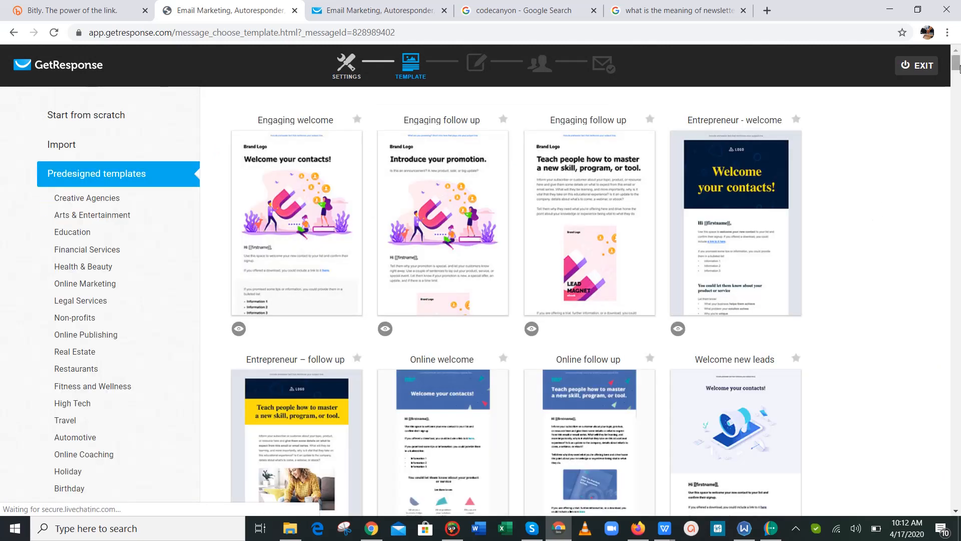
scroll(957, 64, down, 8)
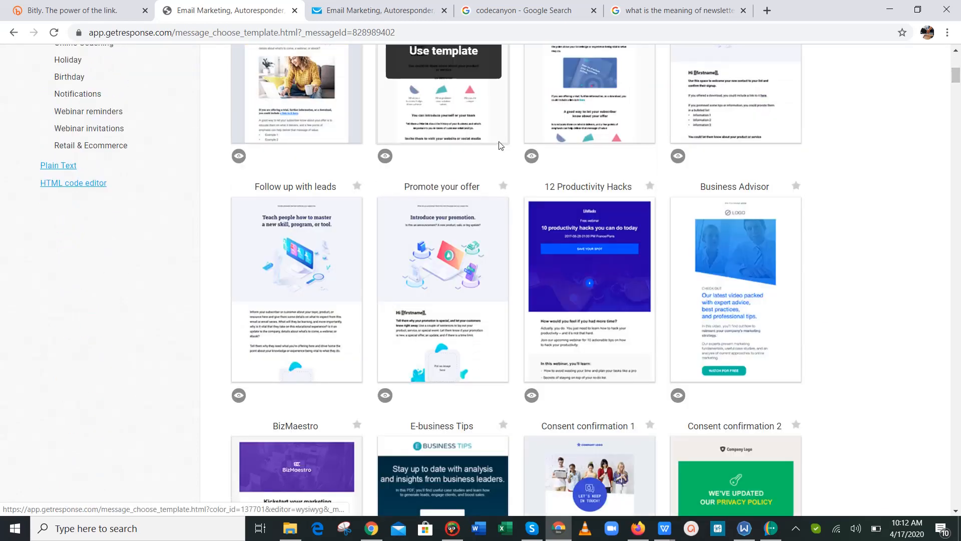
click(66, 171)
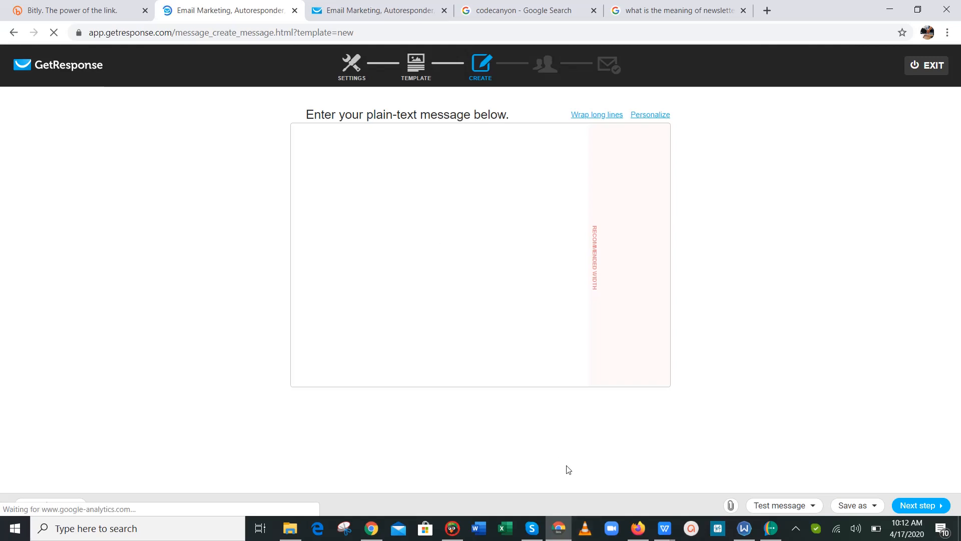
Step: Switch to BETTERLIFE24 CONTENT.docx in WPS Office and copy the workout attire message from "Hi guys," through the "best offers online" line
mouse_move(660, 537)
click(635, 498)
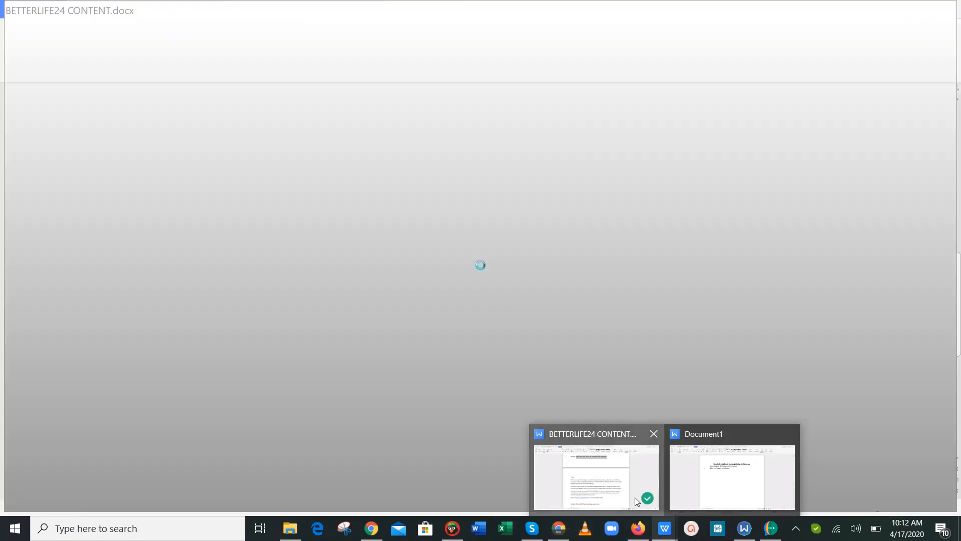
drag(280, 262, 548, 423)
key(ctrl+c)
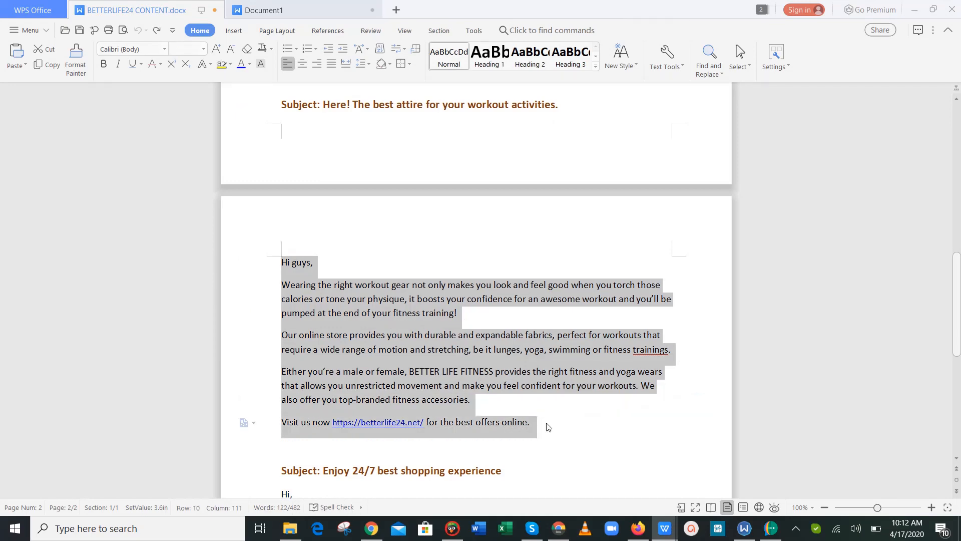
Step: Switch back to GetResponse in Chrome, paste the copied text as the plain-text message and add a blank line after "Hi guys,"
click(502, 431)
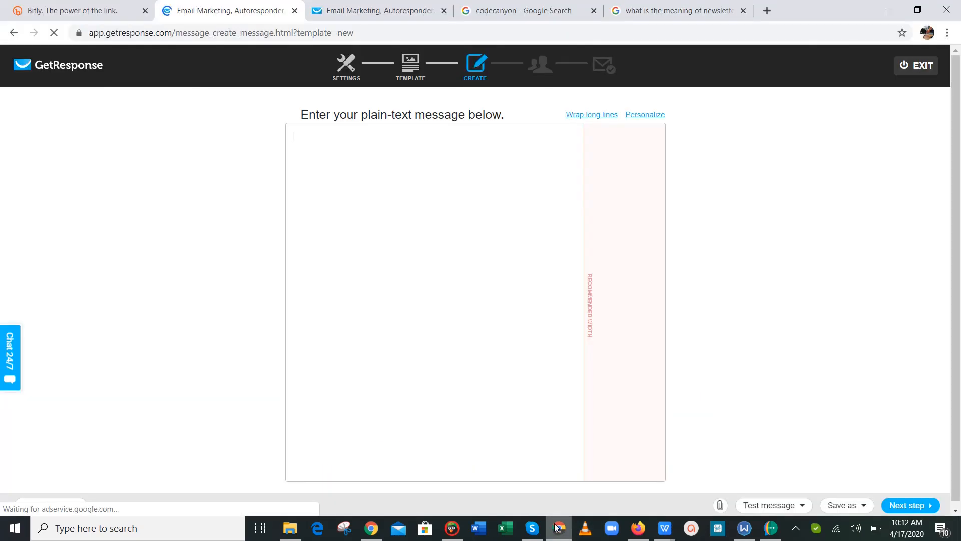
click(447, 295)
key(ctrl+v)
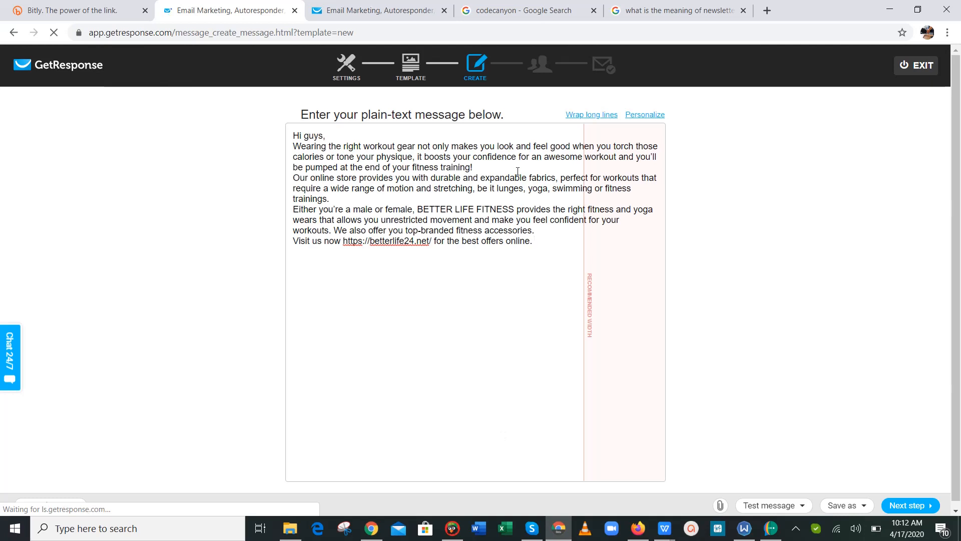
key(Return)
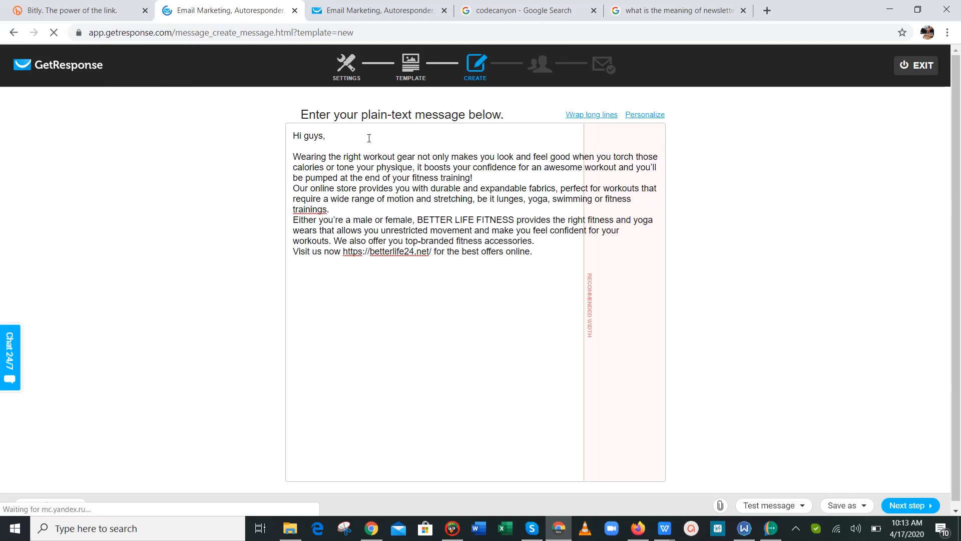
Step: Break the long lines of the three body paragraphs so the text fits within the recommended width, removing the stray space before "fitness accessories"
click(573, 157)
key(Return)
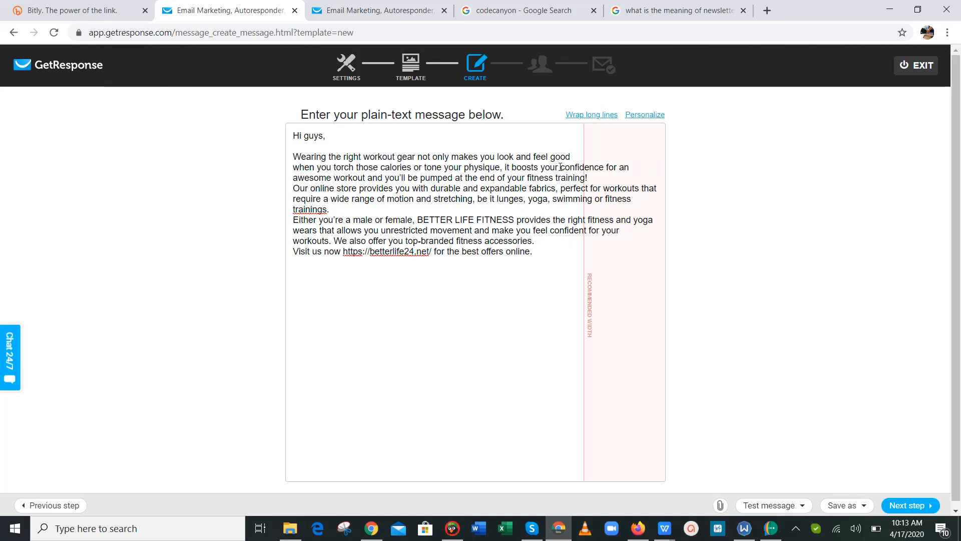
click(560, 167)
key(Return)
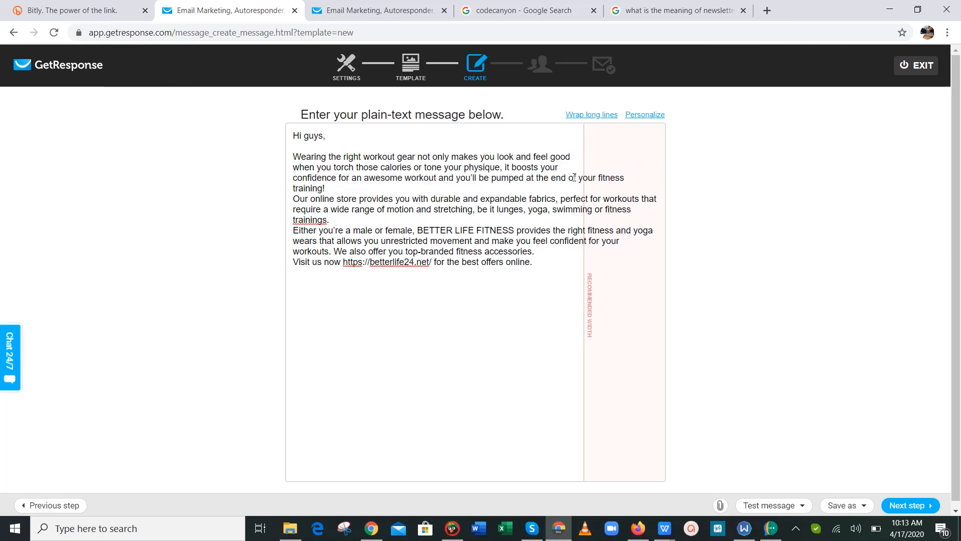
key(Return)
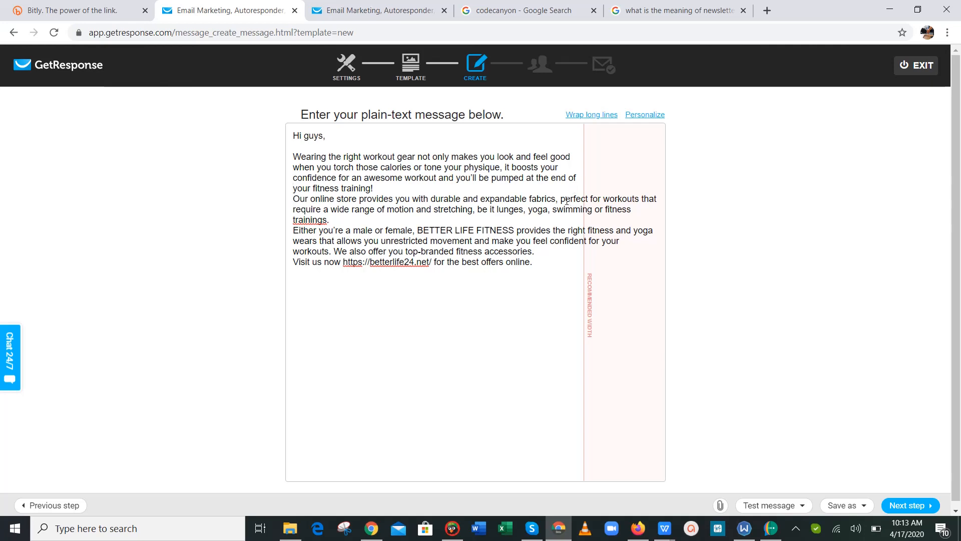
key(Return)
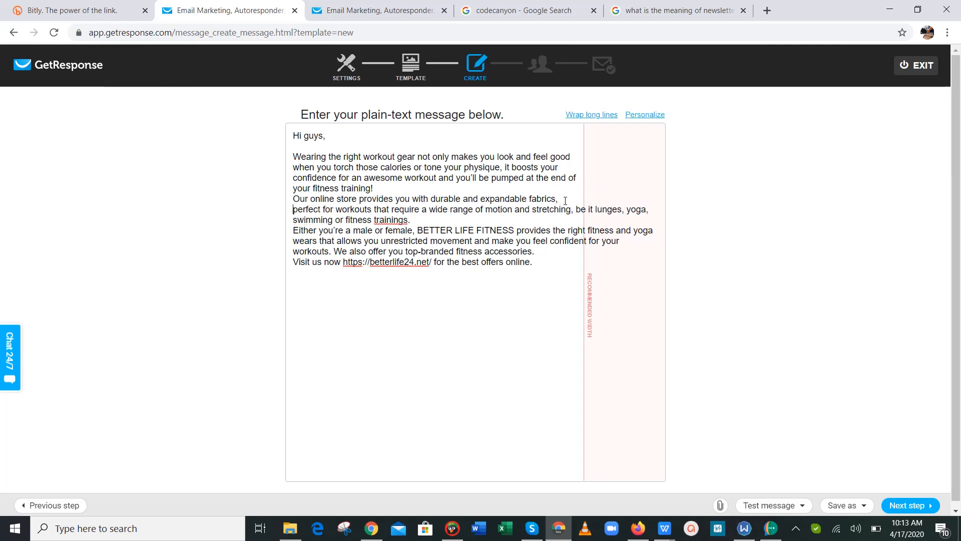
click(576, 210)
key(Return)
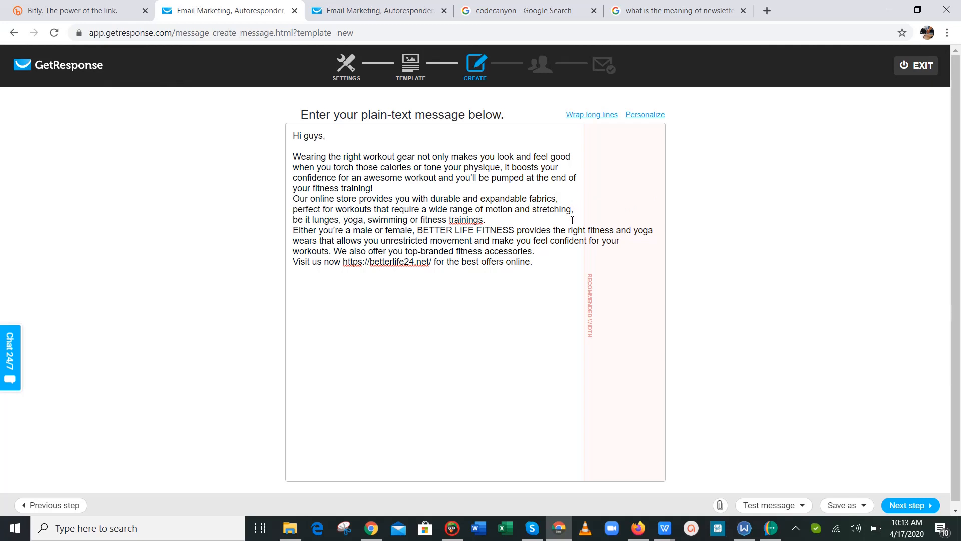
key(Return)
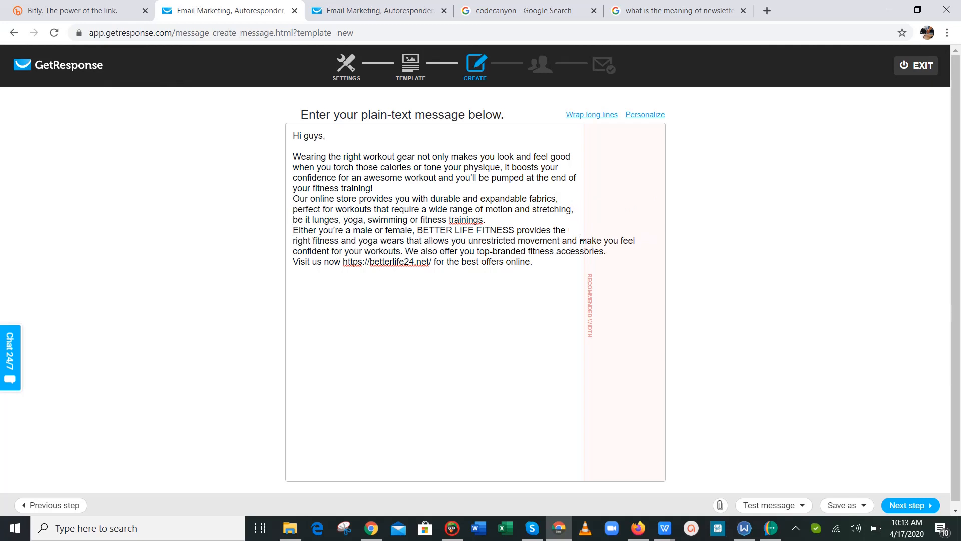
key(Return)
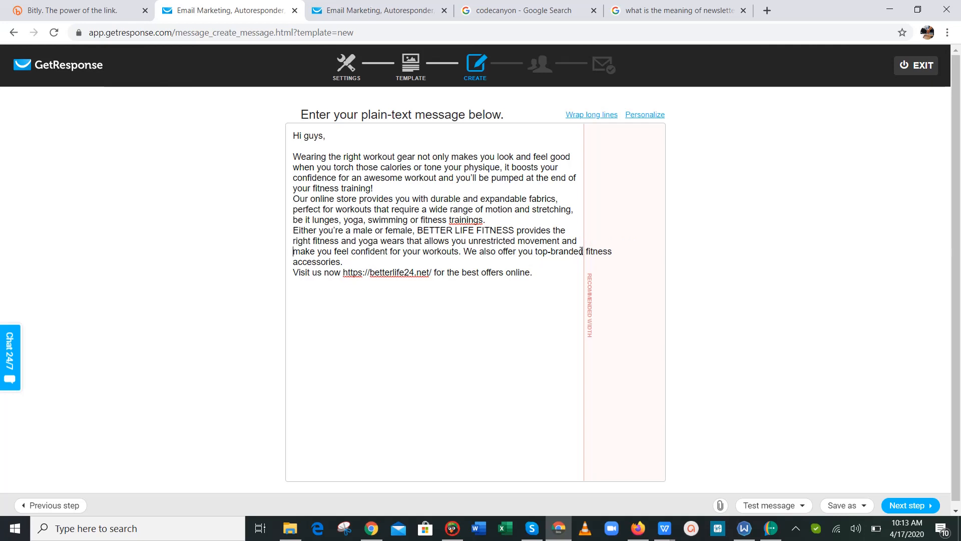
click(584, 252)
key(Return)
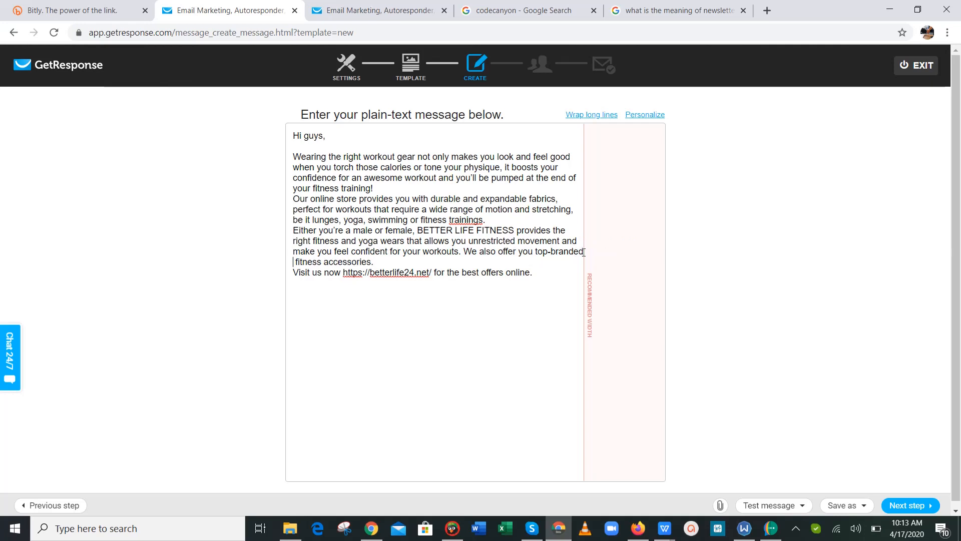
key(Delete)
Step: Separate the message's paragraphs with blank lines and correct "trainings" to "training"
key(Return)
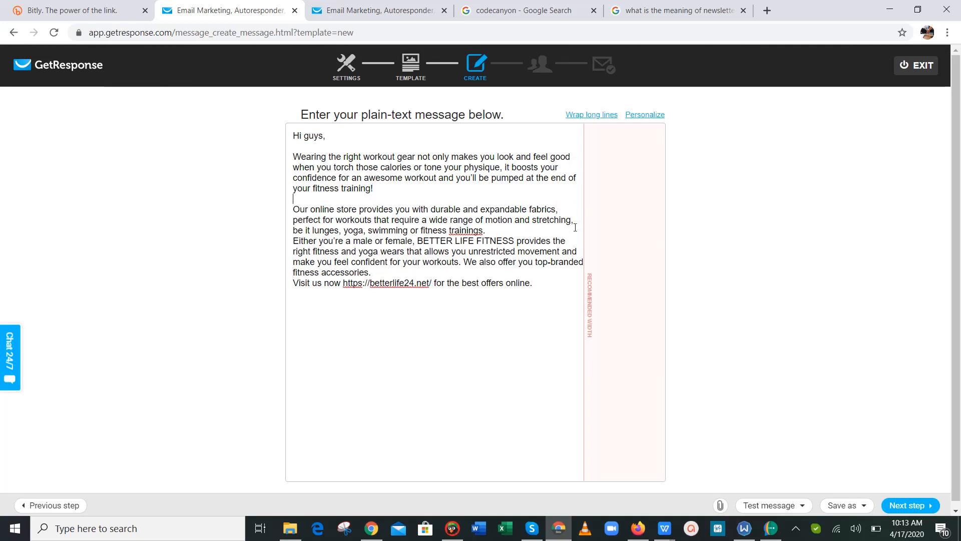
right_click(466, 229)
click(480, 244)
key(Return)
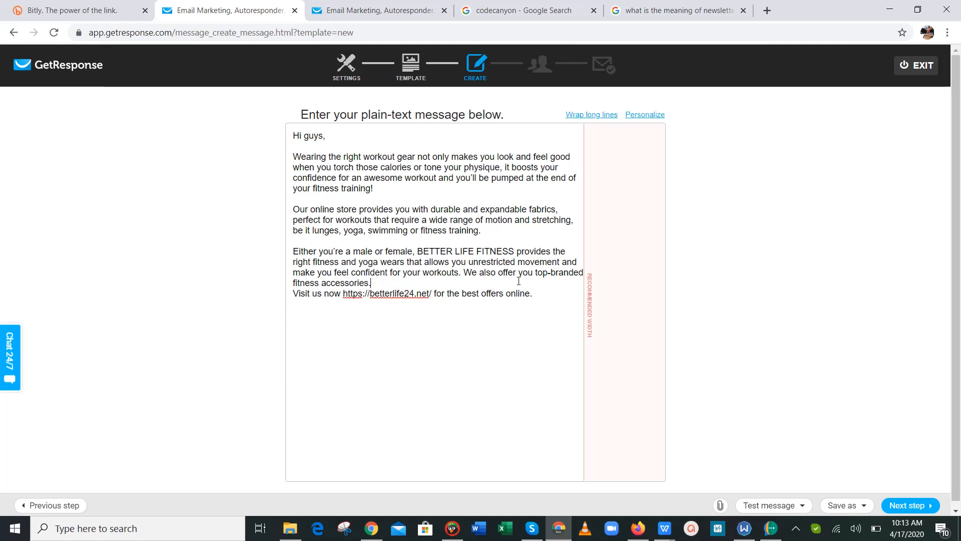
key(Return)
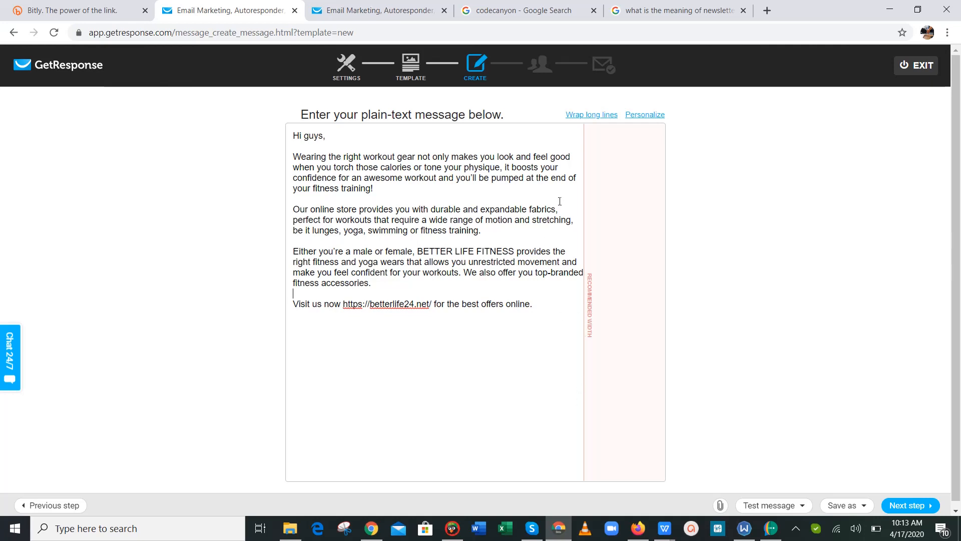
Step: Continue to the recipients, include the tomxefftech list and proceed to the summary
scroll(955, 280, down, 1)
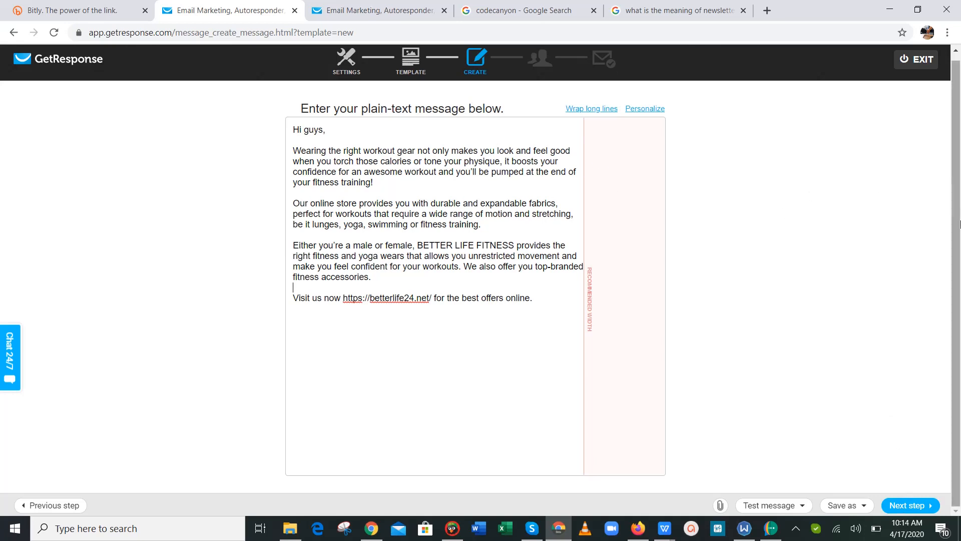
scroll(651, 170, up, 1)
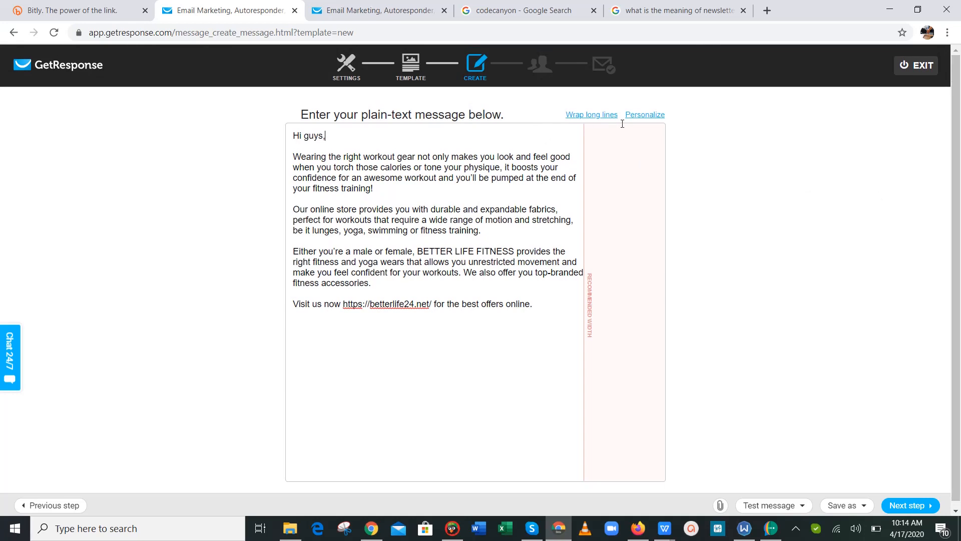
scroll(936, 390, down, 1)
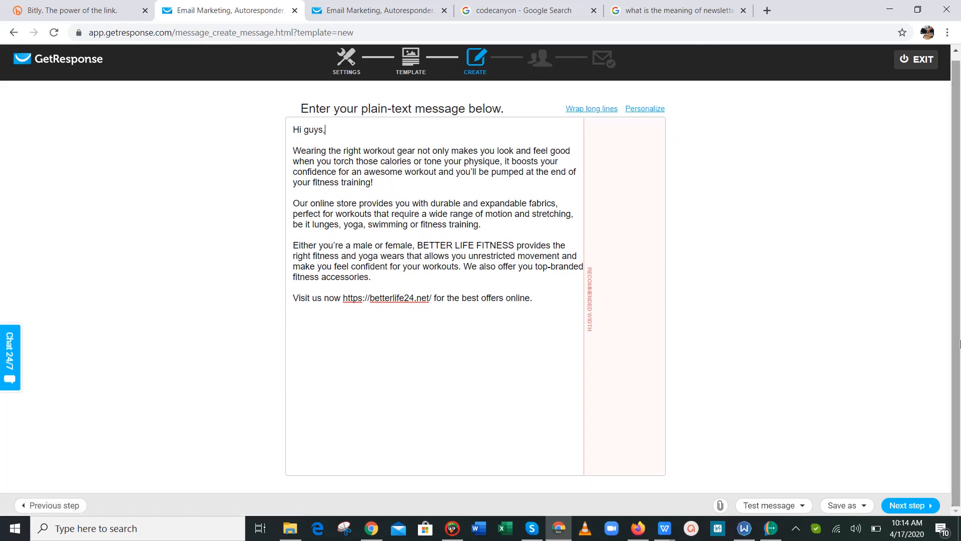
click(919, 506)
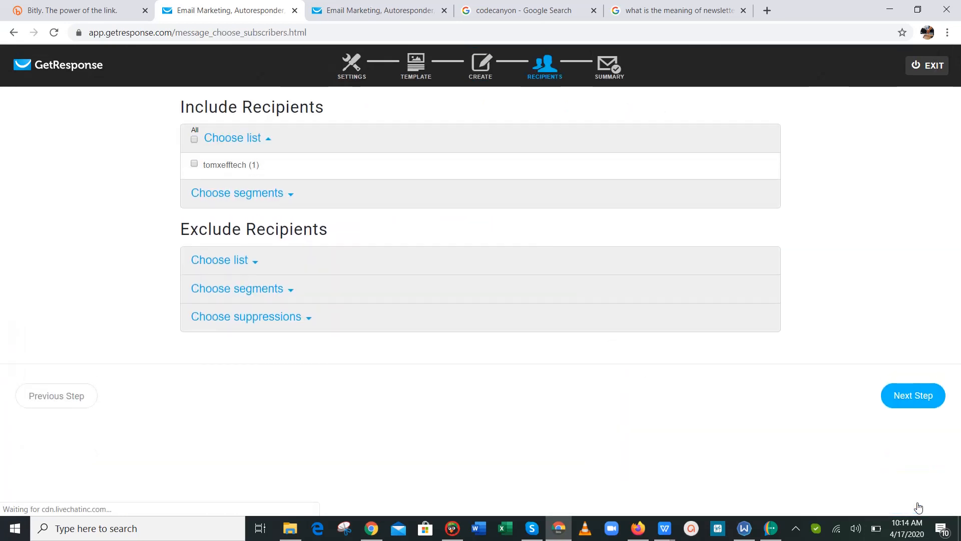
click(205, 168)
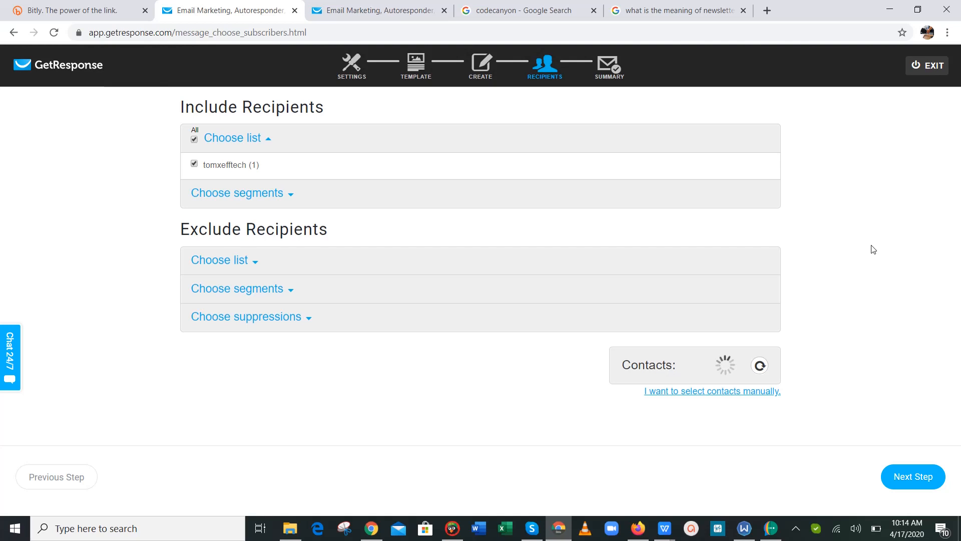
click(896, 475)
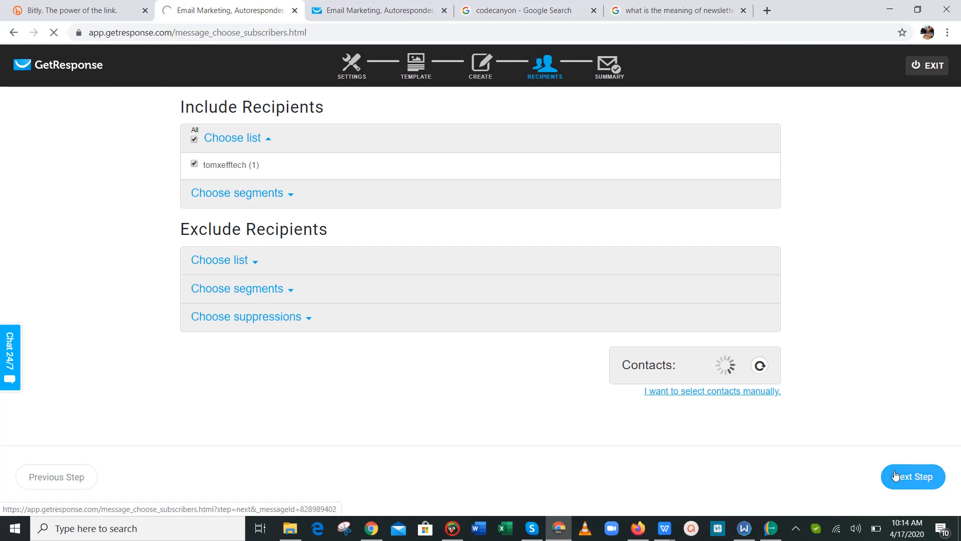